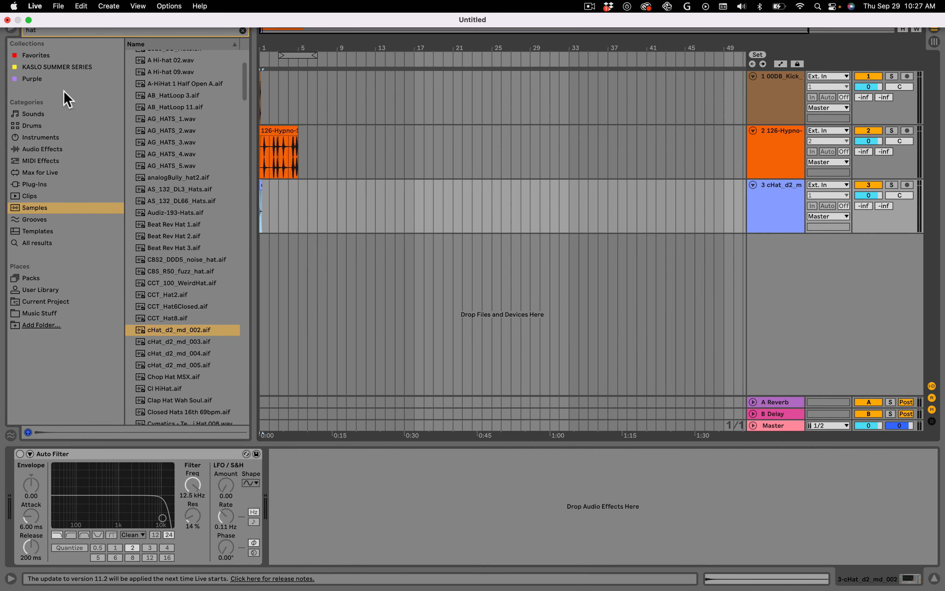
- Search the sample browser for perc and audition the first few results
{"action": "left_click", "coordinate": [25, 30]}
{"action": "type", "text": "perc"}
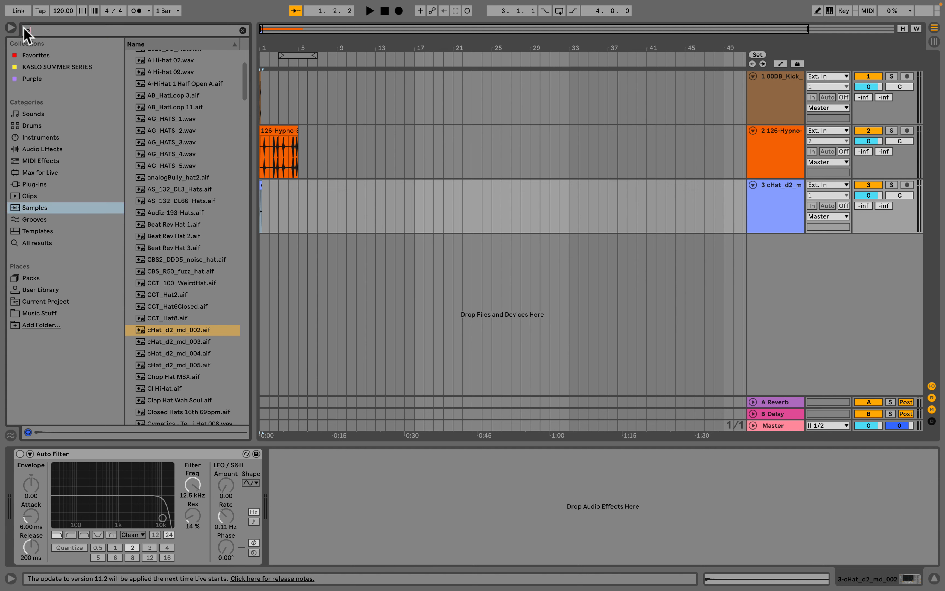
{"action": "left_click", "coordinate": [189, 197]}
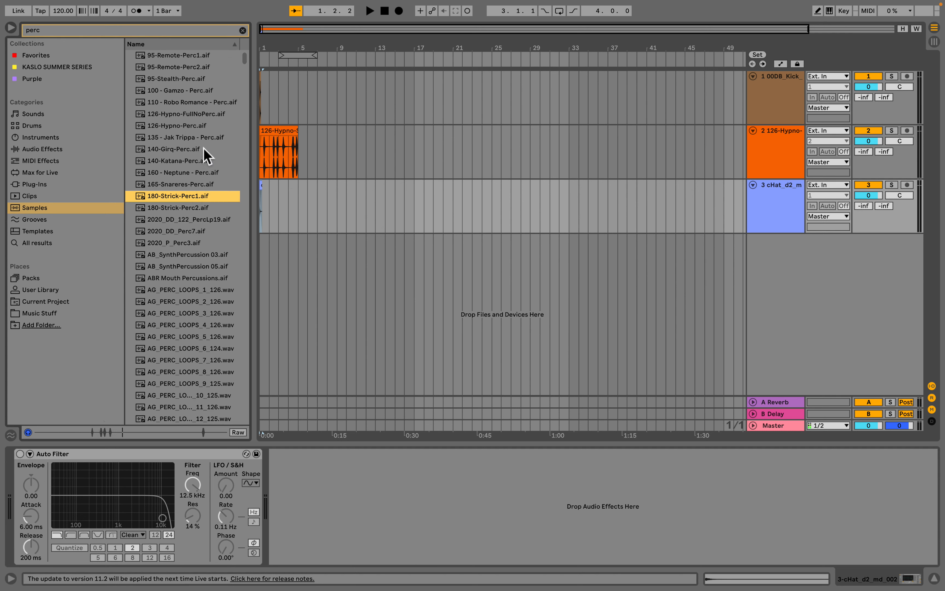
{"action": "left_click", "coordinate": [192, 137]}
{"action": "left_click", "coordinate": [195, 91]}
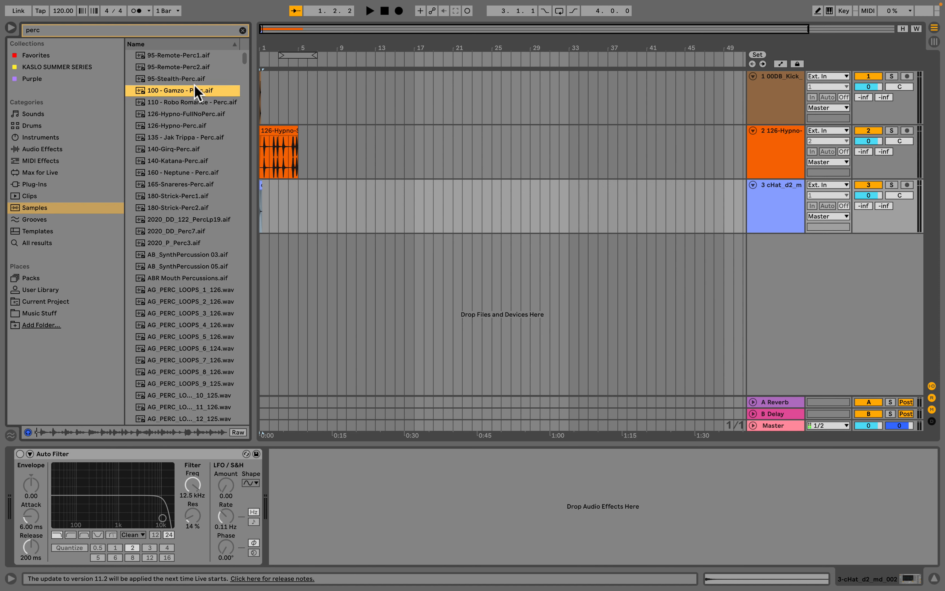
{"action": "left_click", "coordinate": [187, 79]}
{"action": "left_click", "coordinate": [185, 65]}
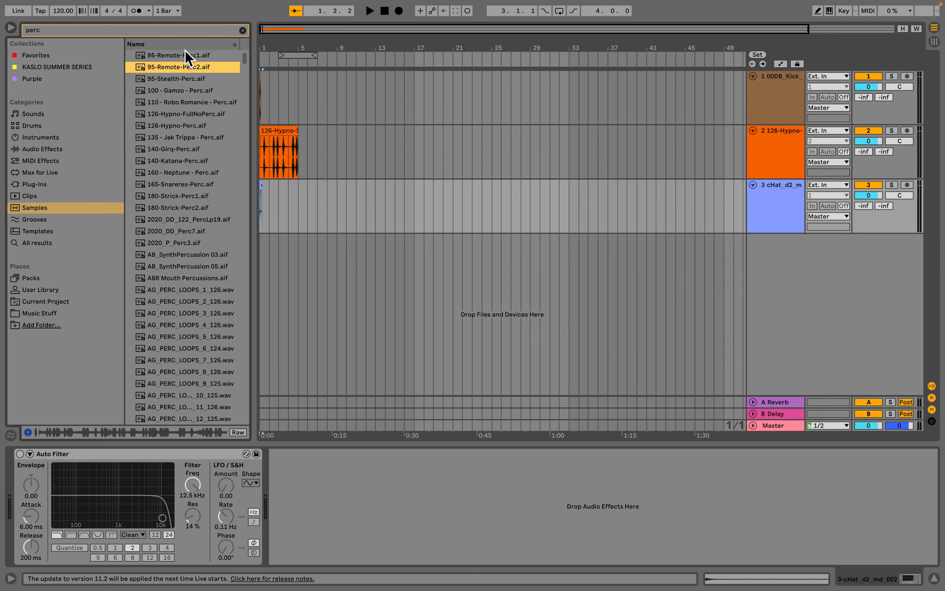
{"action": "left_click", "coordinate": [178, 80]}
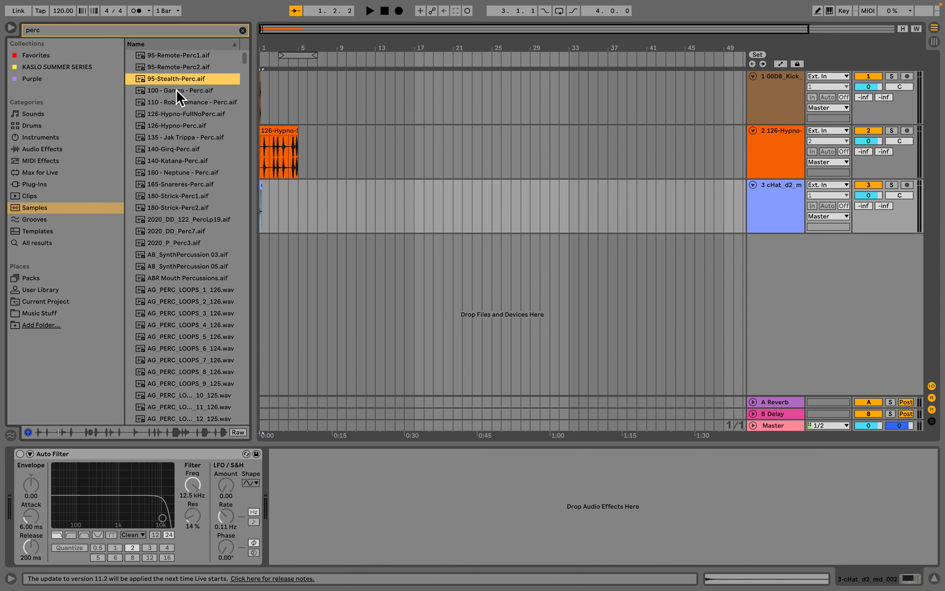
{"action": "left_click", "coordinate": [169, 196]}
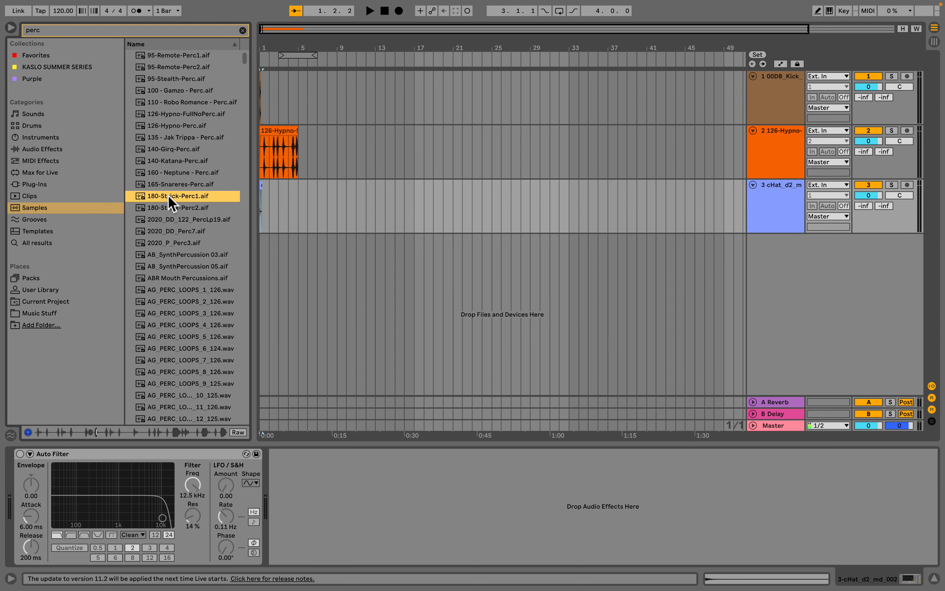
{"action": "left_click", "coordinate": [168, 233]}
{"action": "left_click", "coordinate": [169, 242]}
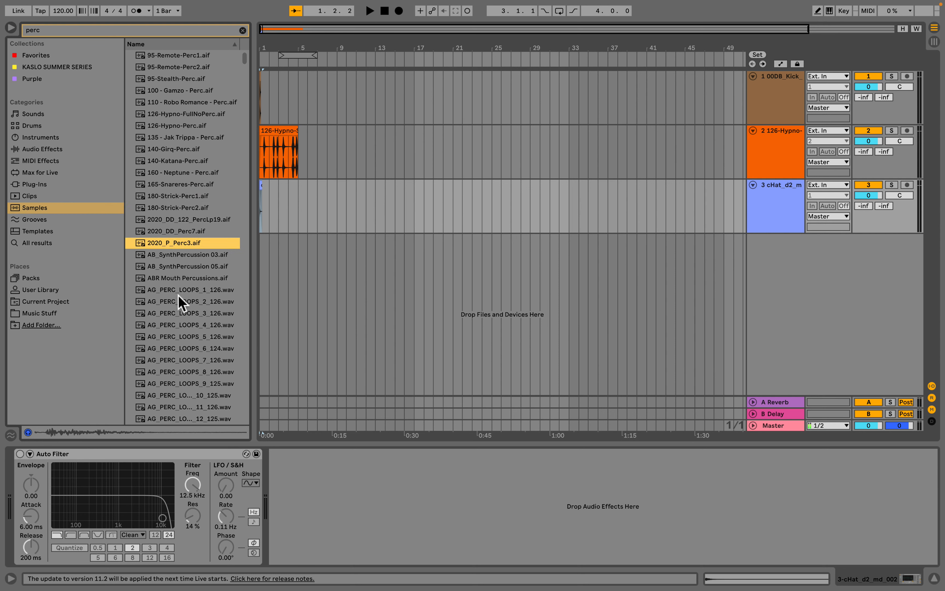
{"action": "left_click", "coordinate": [183, 298]}
{"action": "left_click", "coordinate": [185, 280]}
- Scroll further through the perc results, auditioning the AG_PERC loop samples
{"action": "scroll", "coordinate": [185, 282], "scroll_direction": "down", "scroll_amount": 3}
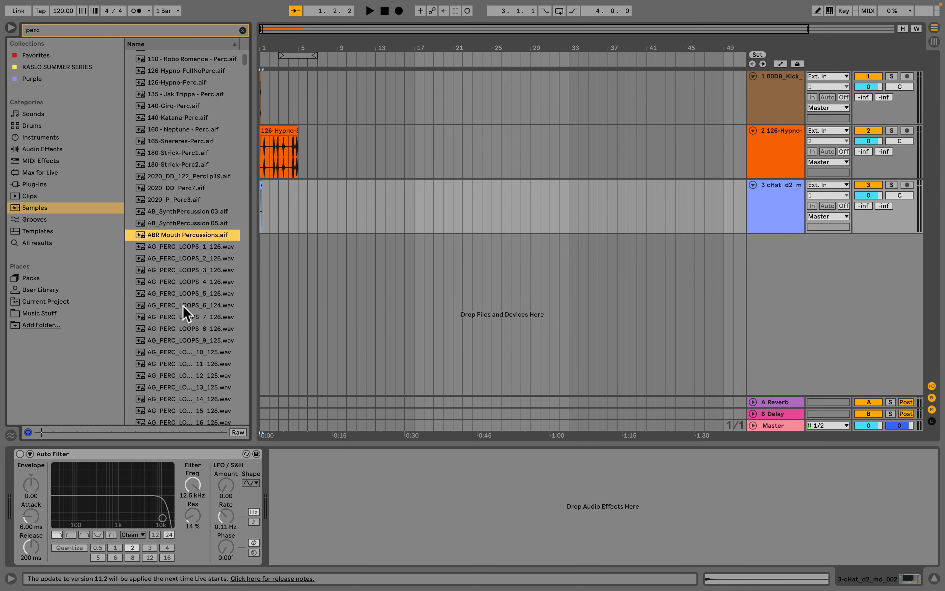
{"action": "left_click", "coordinate": [184, 306]}
{"action": "scroll", "coordinate": [184, 306], "scroll_direction": "down", "scroll_amount": 4}
{"action": "left_click", "coordinate": [184, 261]}
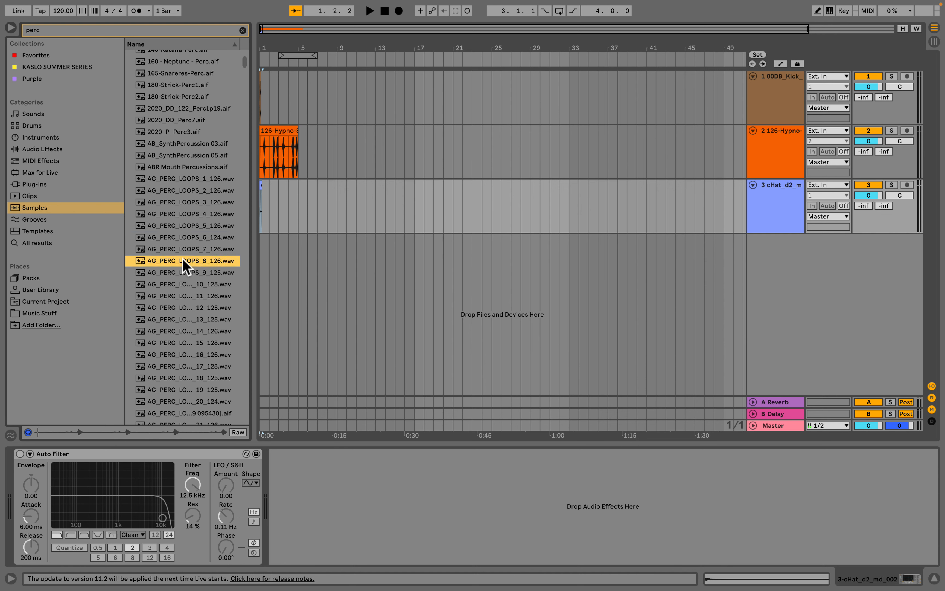
{"action": "left_click", "coordinate": [184, 296]}
{"action": "left_click", "coordinate": [187, 331]}
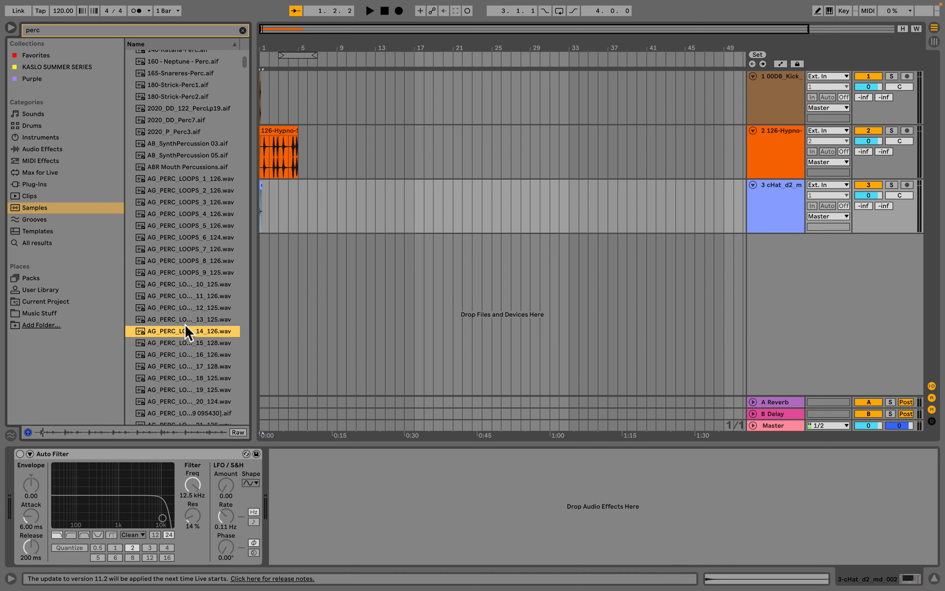
{"action": "left_click", "coordinate": [182, 310]}
{"action": "scroll", "coordinate": [182, 311], "scroll_direction": "down", "scroll_amount": 3}
{"action": "left_click", "coordinate": [183, 311]}
{"action": "scroll", "coordinate": [182, 297], "scroll_direction": "down", "scroll_amount": 9}
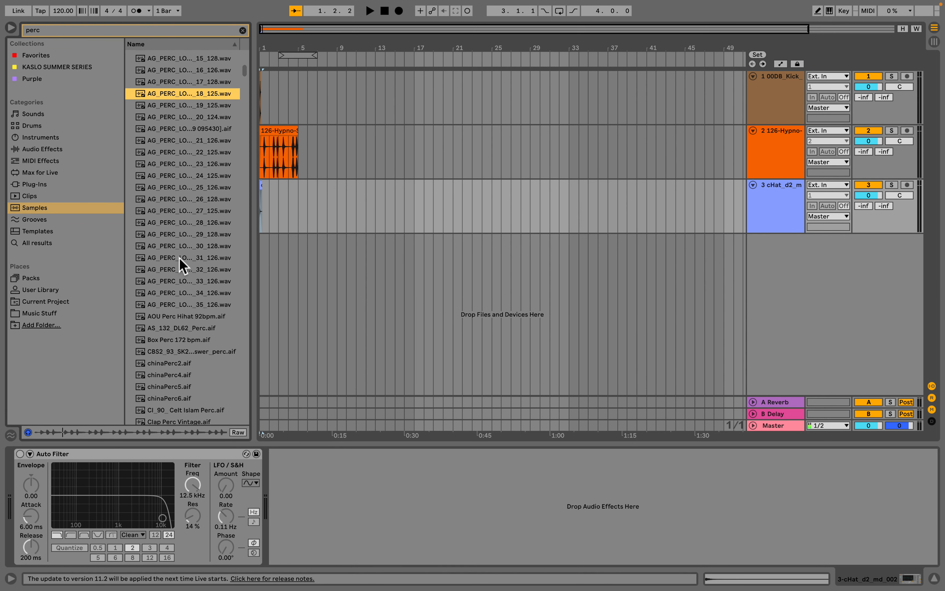
{"action": "left_click", "coordinate": [180, 258]}
- Add the AOU Perc Hihat 92bpm.aif sample to the arrangement as a new audio track
{"action": "left_click", "coordinate": [181, 317]}
{"action": "left_click", "coordinate": [184, 306]}
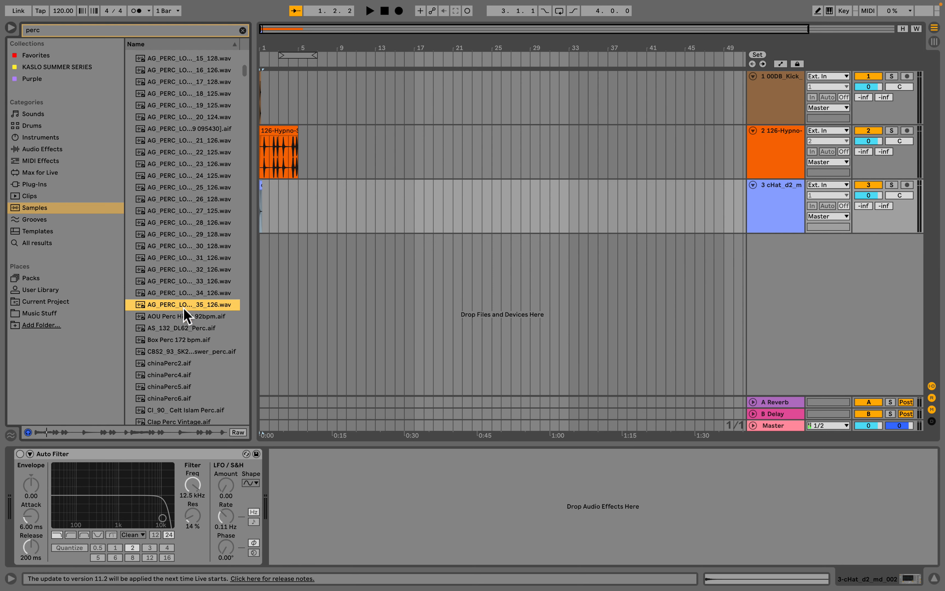
{"action": "left_click", "coordinate": [183, 318]}
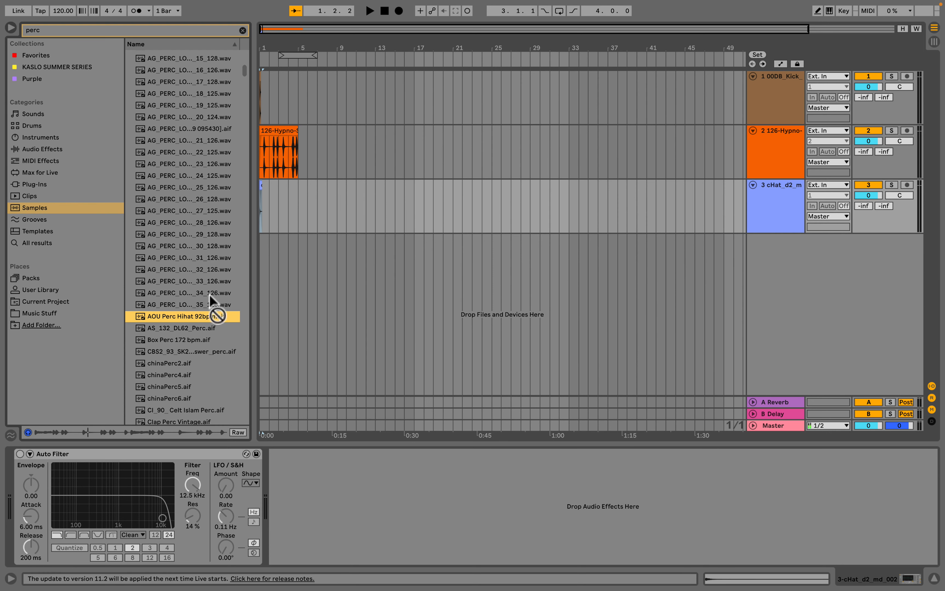
{"action": "left_click_drag", "start_coordinate": [210, 295], "coordinate": [264, 249]}
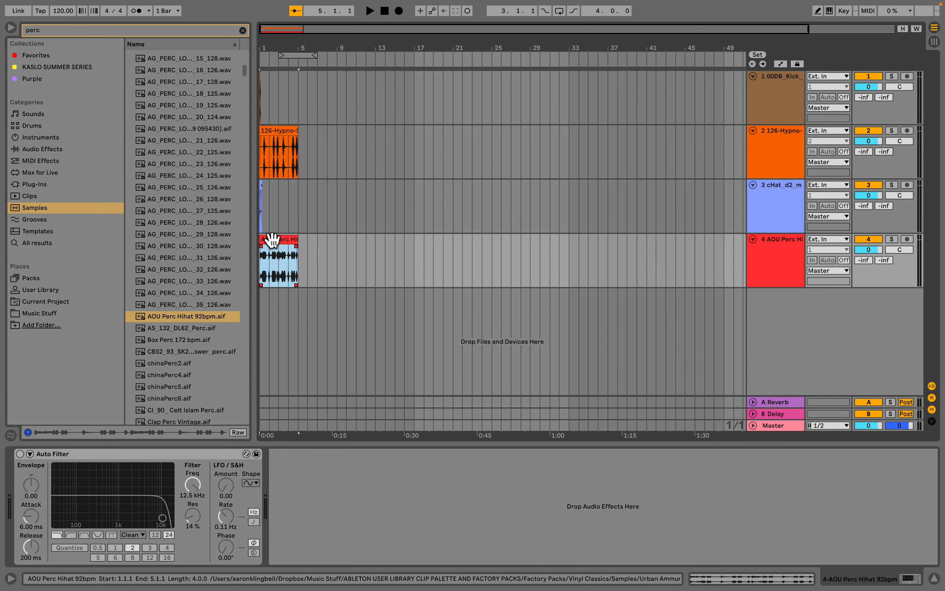
- Select all four drum tracks and group them into one group track
{"action": "left_click", "coordinate": [768, 275]}
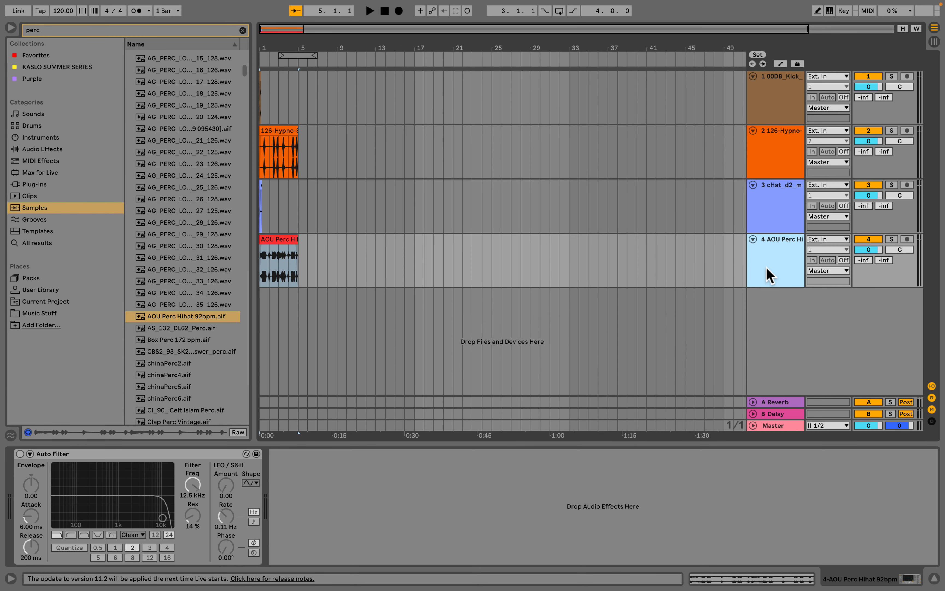
{"action": "left_click", "coordinate": [780, 110], "text": "shift"}
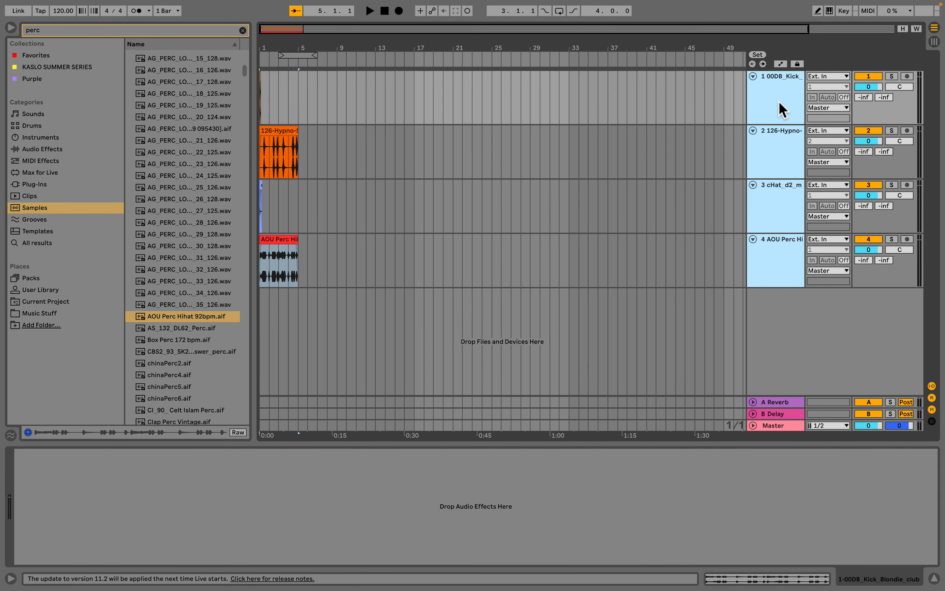
{"action": "key", "text": "super+g"}
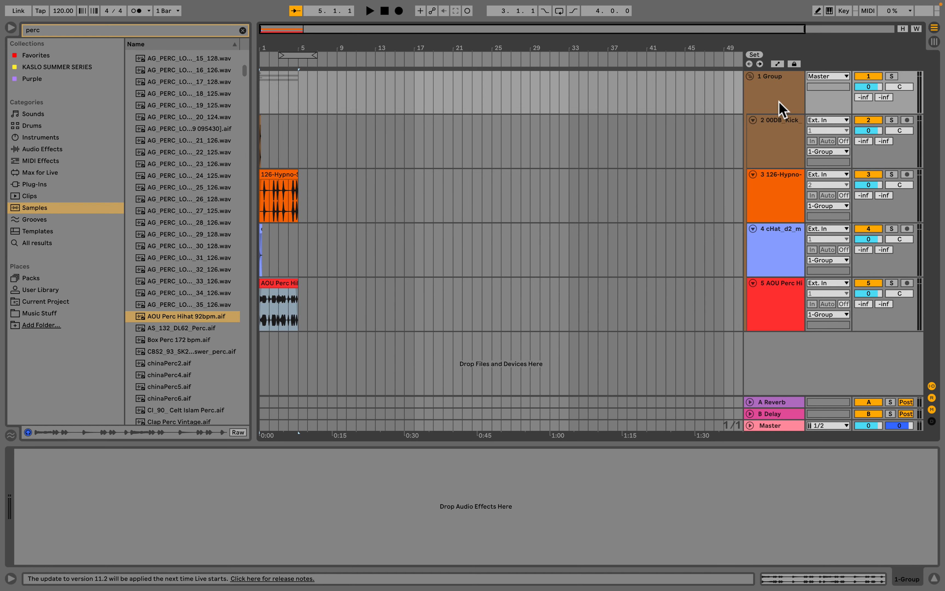
- Rename the group track to DRUMS
{"action": "left_click", "coordinate": [773, 90]}
{"action": "key", "text": "super+r"}
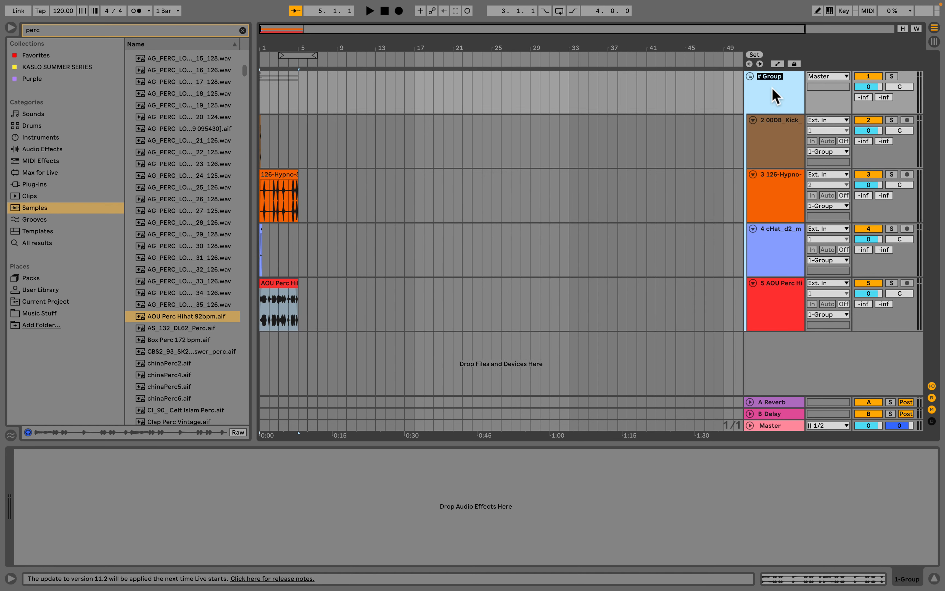
{"action": "type", "text": "DRUMS"}
{"action": "left_click", "coordinate": [776, 143]}
{"action": "left_click", "coordinate": [778, 94]}
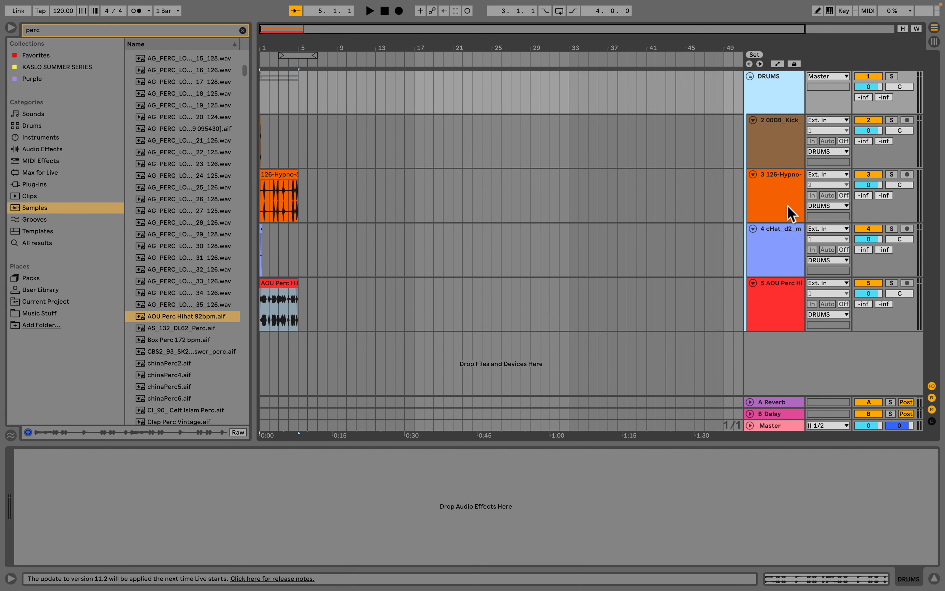
- Set the track color of the selected drum tracks to white
{"action": "right_click", "coordinate": [788, 323]}
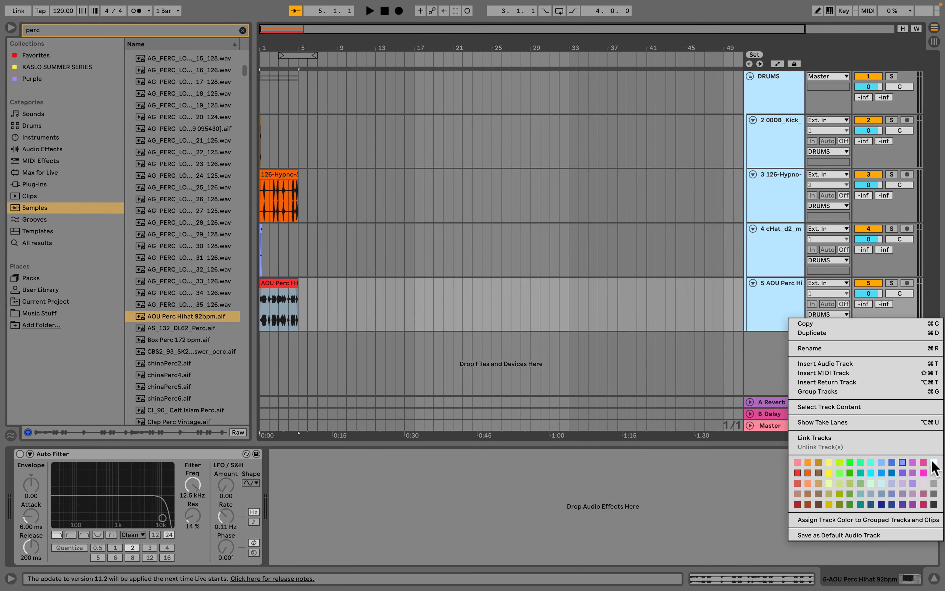
{"action": "left_click", "coordinate": [922, 460]}
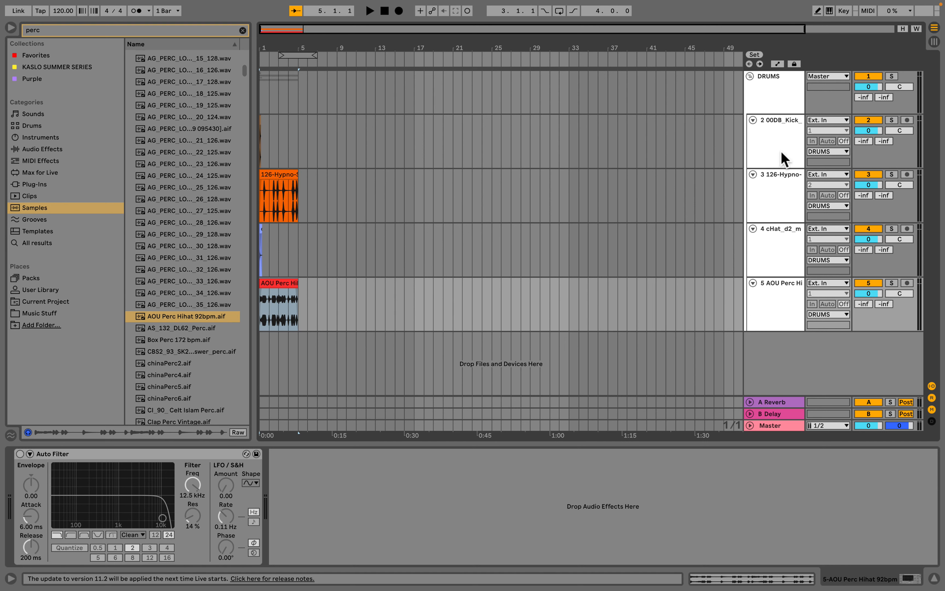
- Assign the track color to the grouped tracks and their clips
{"action": "left_click", "coordinate": [785, 111]}
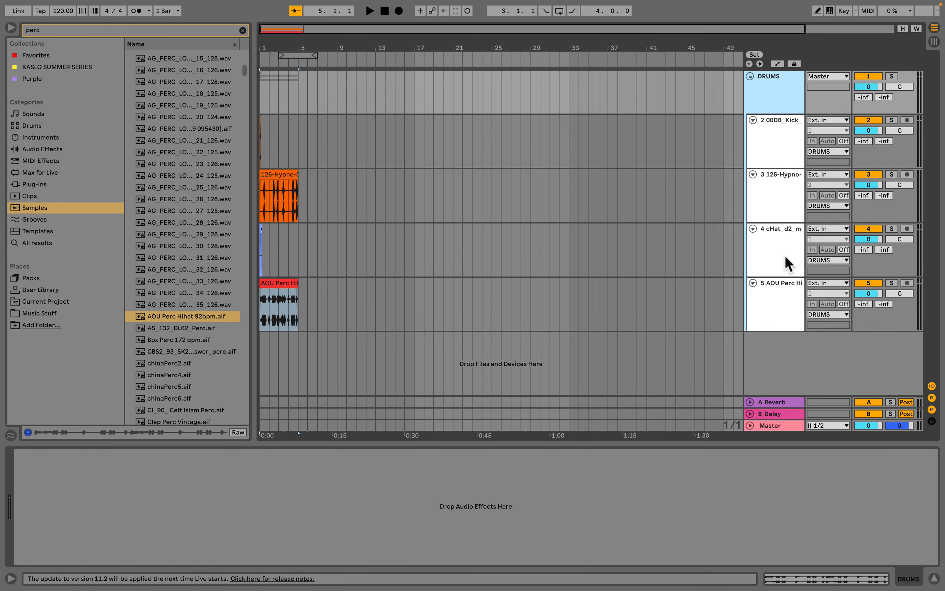
{"action": "left_click", "coordinate": [781, 309]}
{"action": "right_click", "coordinate": [779, 302]}
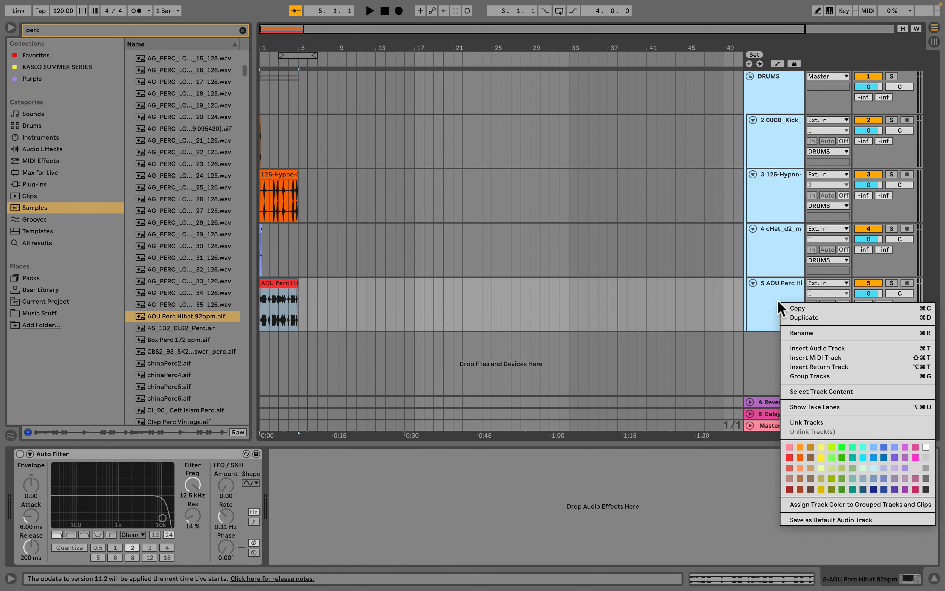
{"action": "left_click", "coordinate": [878, 502]}
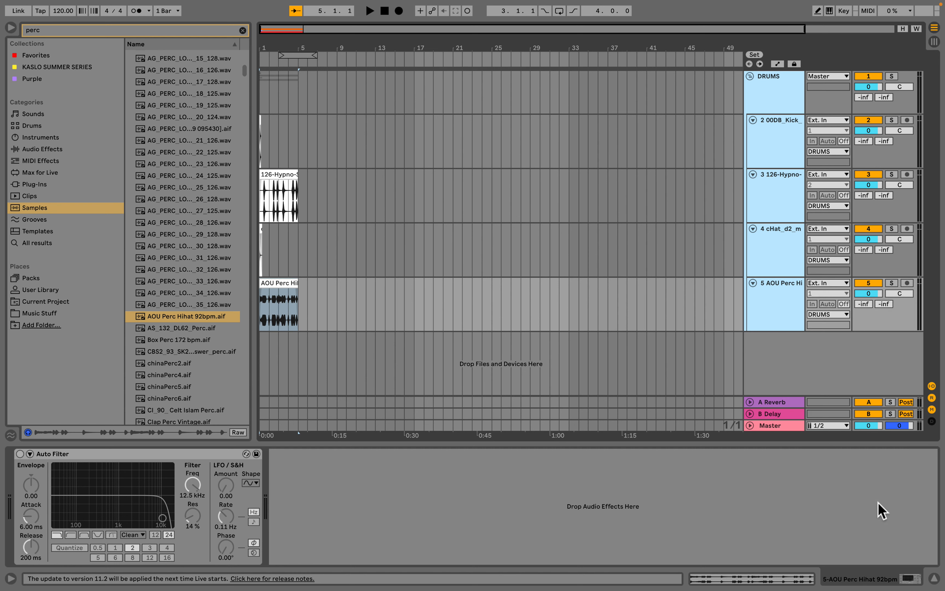
- Zoom in on the first bars and deactivate the snare, hat and perc hihat tracks
{"action": "right_click", "coordinate": [784, 157]}
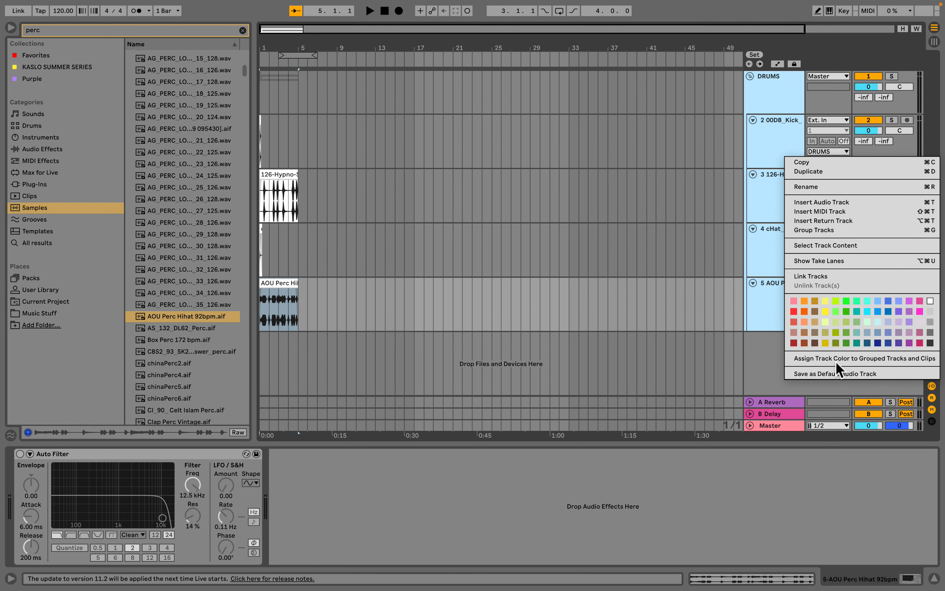
{"action": "left_click", "coordinate": [471, 233]}
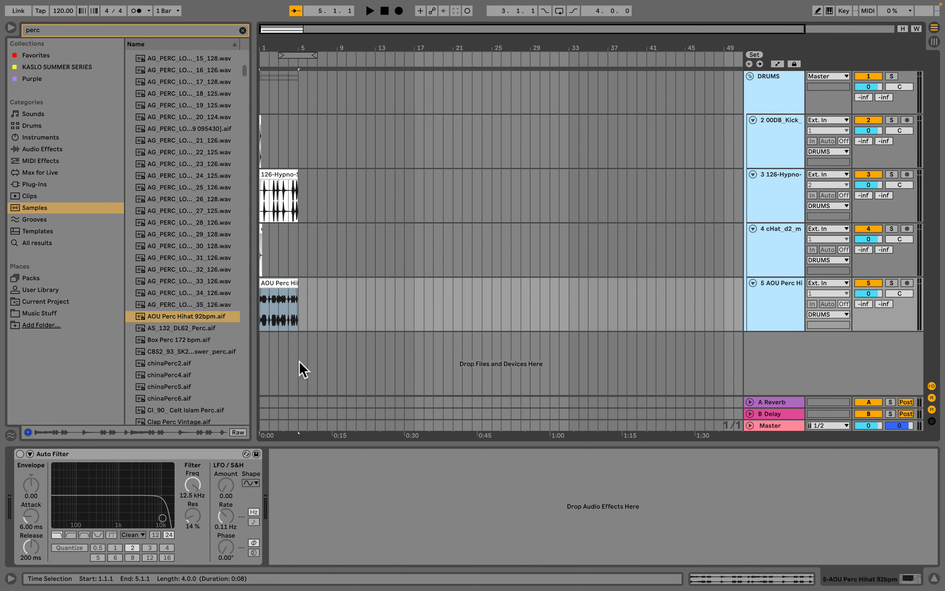
{"action": "left_click_drag", "start_coordinate": [264, 48], "coordinate": [517, 348]}
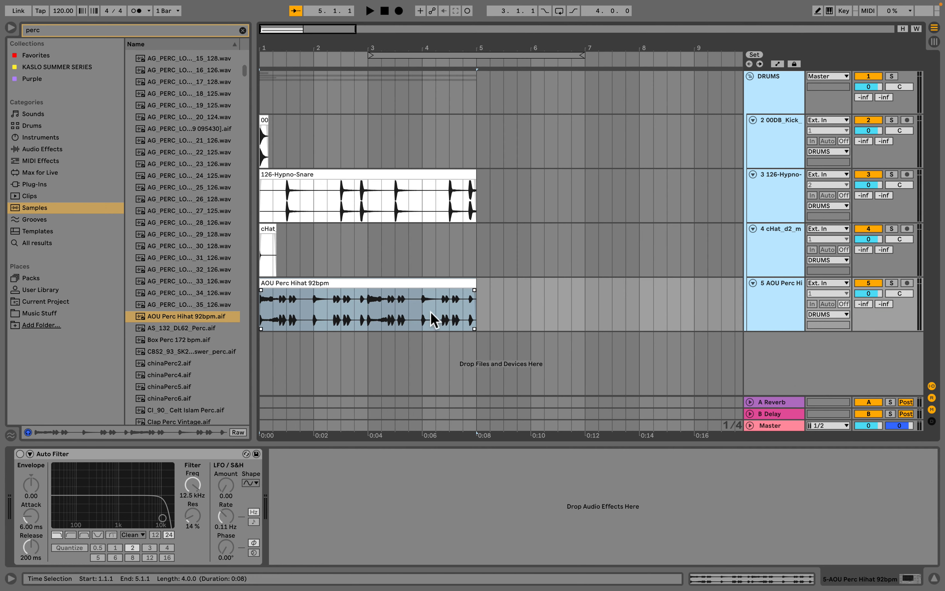
{"action": "left_click", "coordinate": [777, 203]}
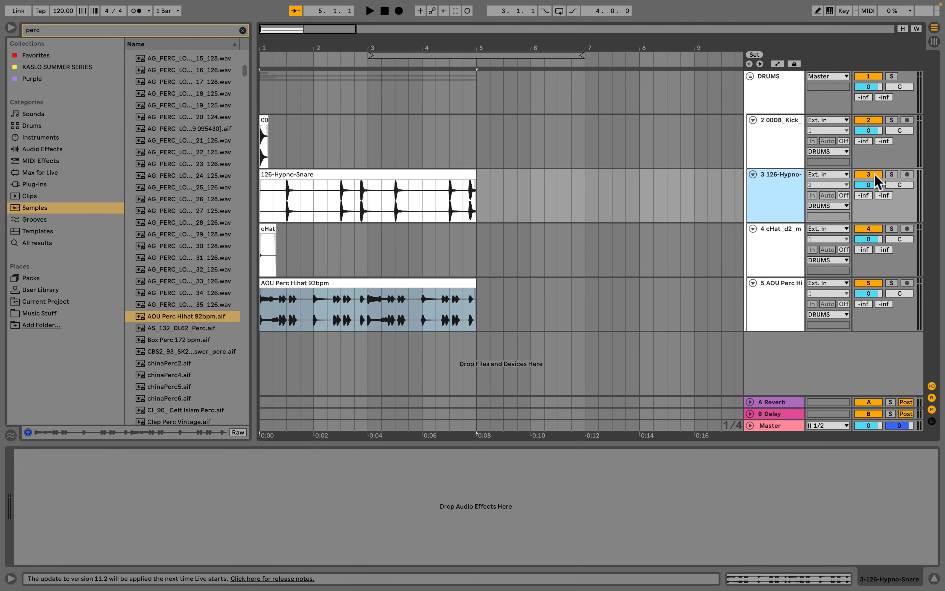
{"action": "left_click", "coordinate": [869, 174]}
{"action": "left_click", "coordinate": [870, 230]}
{"action": "left_click", "coordinate": [868, 283]}
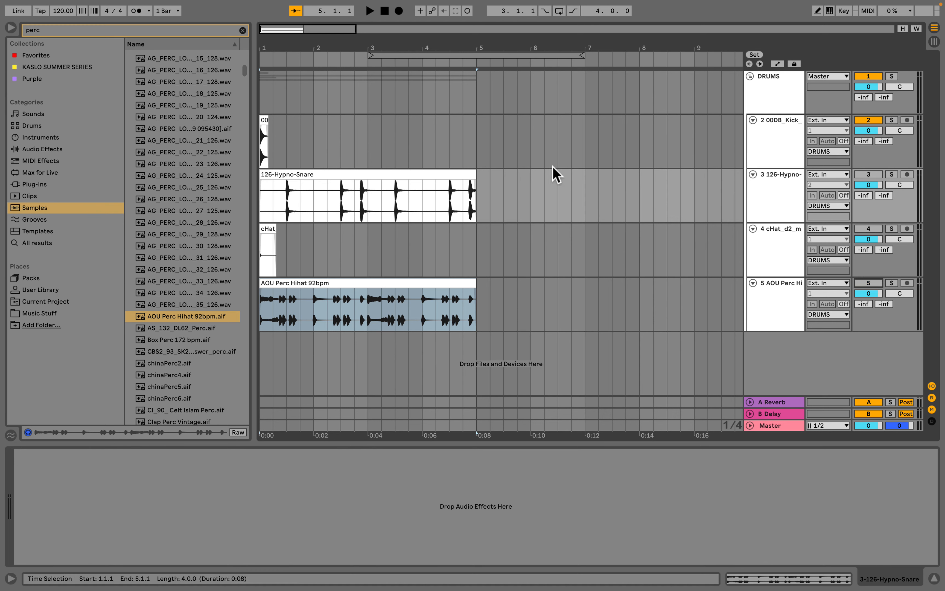
- Duplicate the kick clip three times along the kick track
{"action": "left_click", "coordinate": [780, 148]}
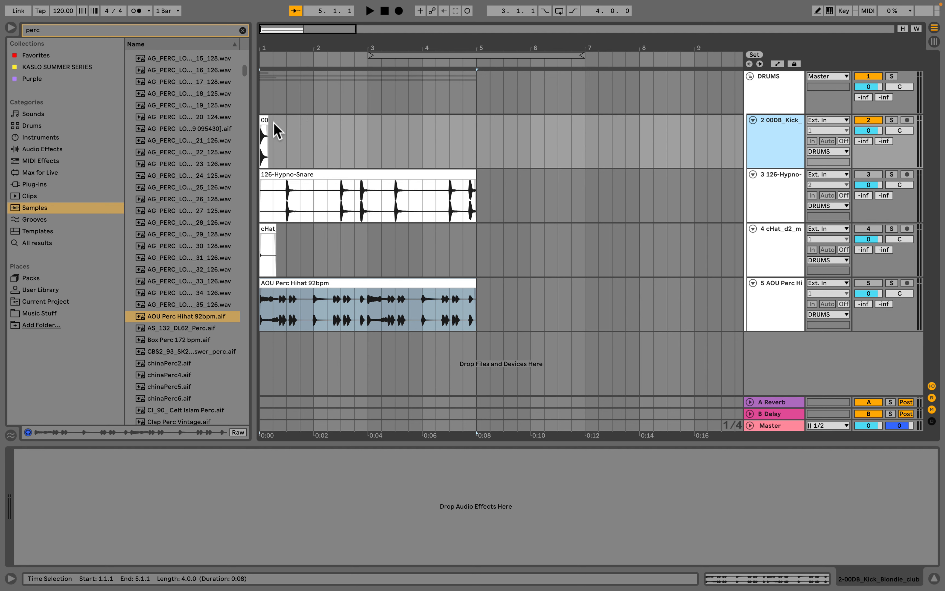
{"action": "left_click", "coordinate": [261, 133]}
{"action": "key", "text": "super+d"}
{"action": "key", "text": "super+d"}
{"action": "key", "text": "super+d"}
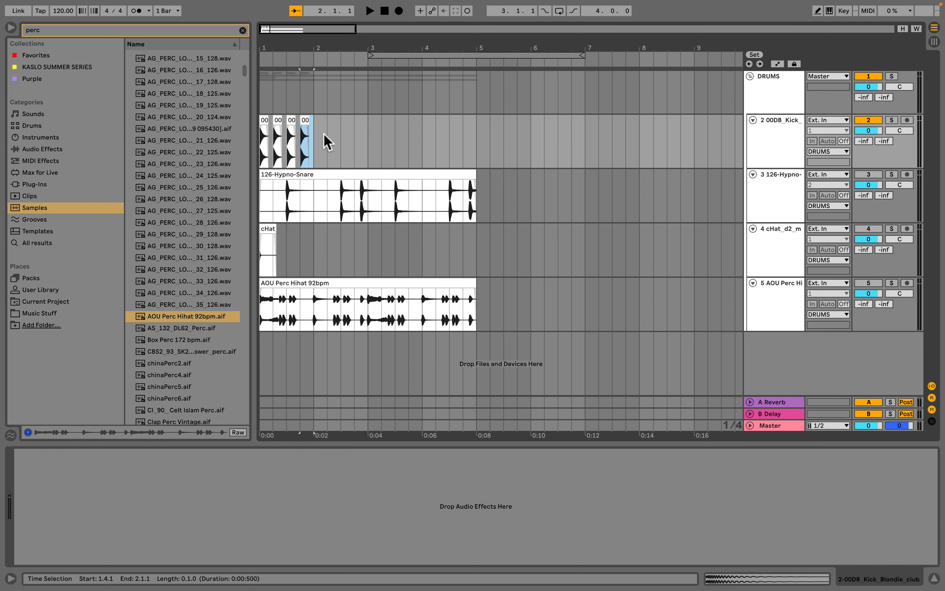
- Select the first bar containing the four kick clips and loop it
{"action": "right_click", "coordinate": [327, 141]}
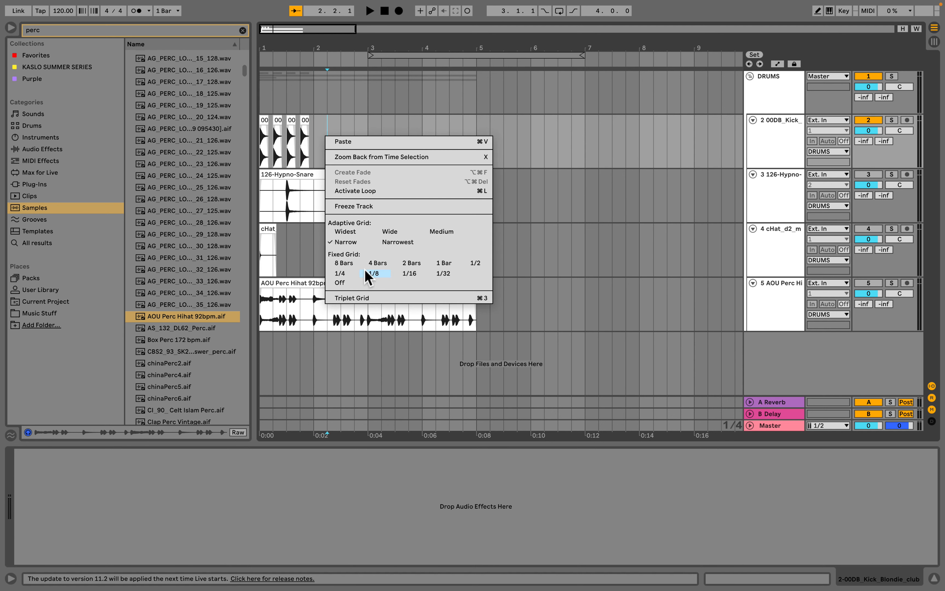
{"action": "left_click", "coordinate": [323, 127]}
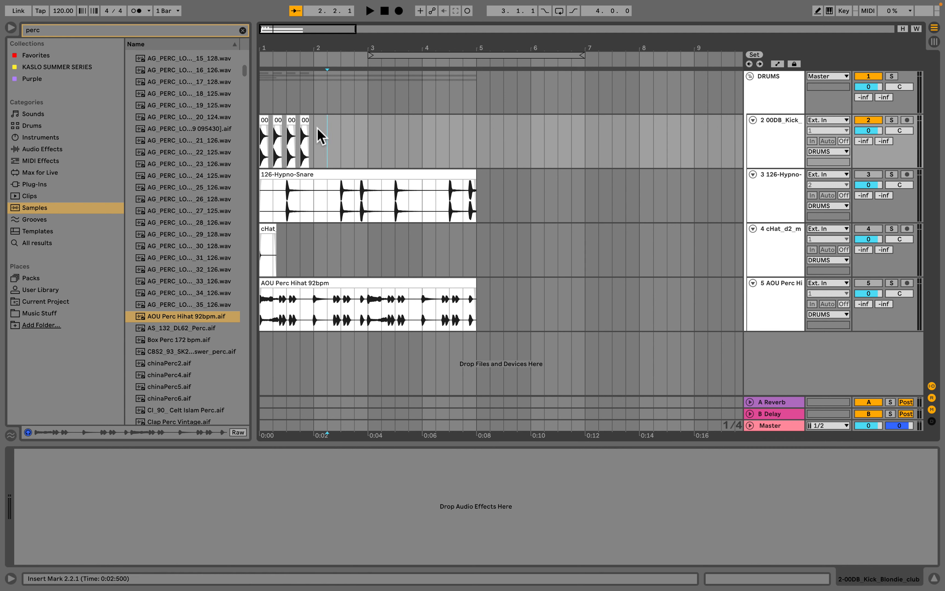
{"action": "left_click", "coordinate": [324, 130]}
{"action": "key", "text": "super+2"}
{"action": "key", "text": "super+1"}
{"action": "left_click_drag", "start_coordinate": [318, 145], "coordinate": [262, 150]}
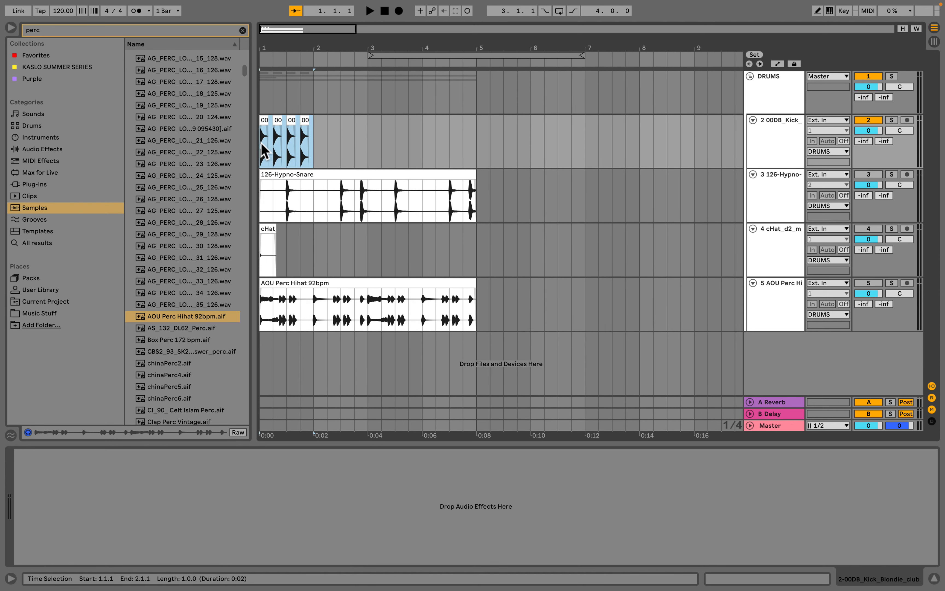
{"action": "key", "text": "super+l"}
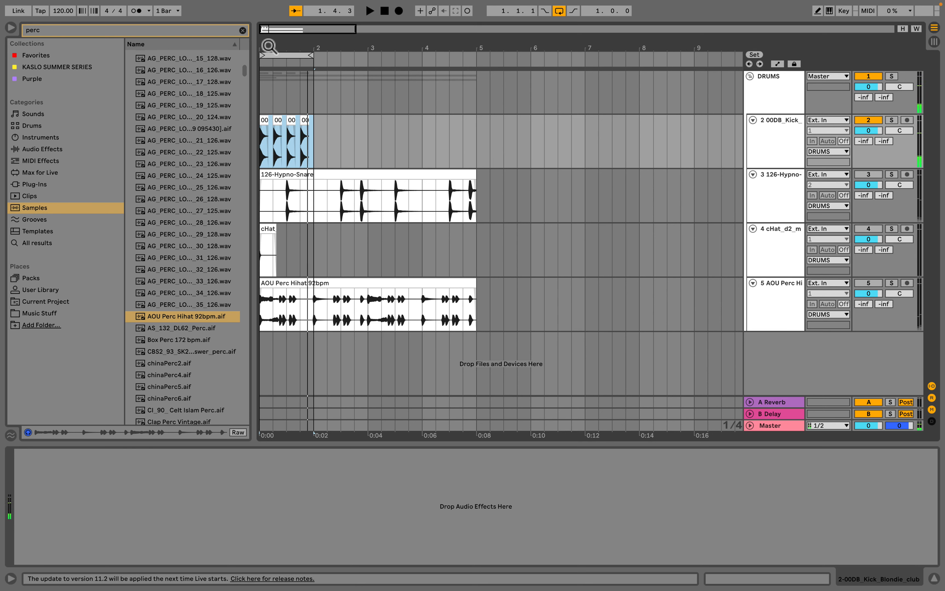
- Reactivate the snare track
{"action": "left_click", "coordinate": [774, 187]}
{"action": "left_click", "coordinate": [869, 174]}
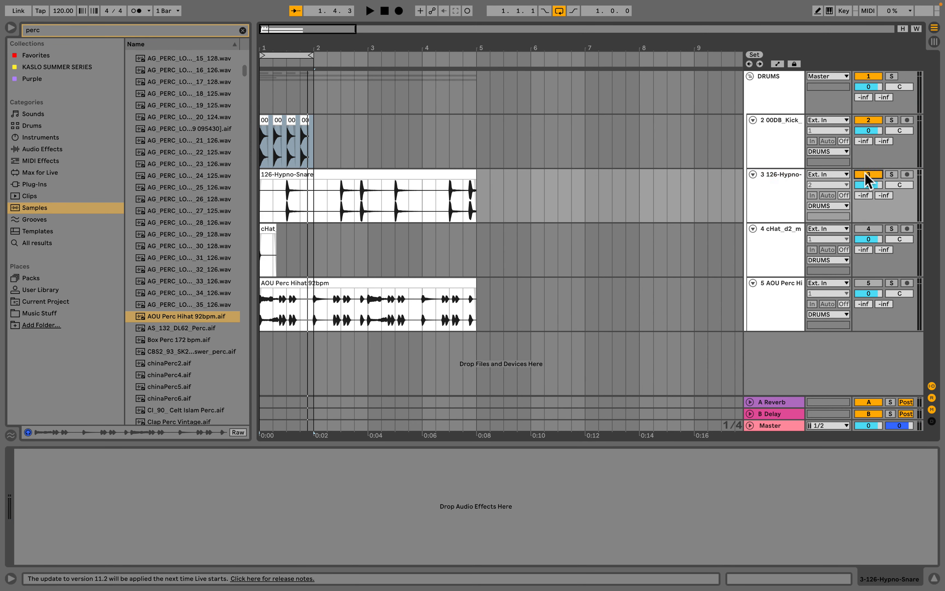
- Split the snare clip at bar 2 and delete the part after the split
{"action": "scroll", "coordinate": [273, 71], "scroll_direction": "up", "scroll_amount": 3}
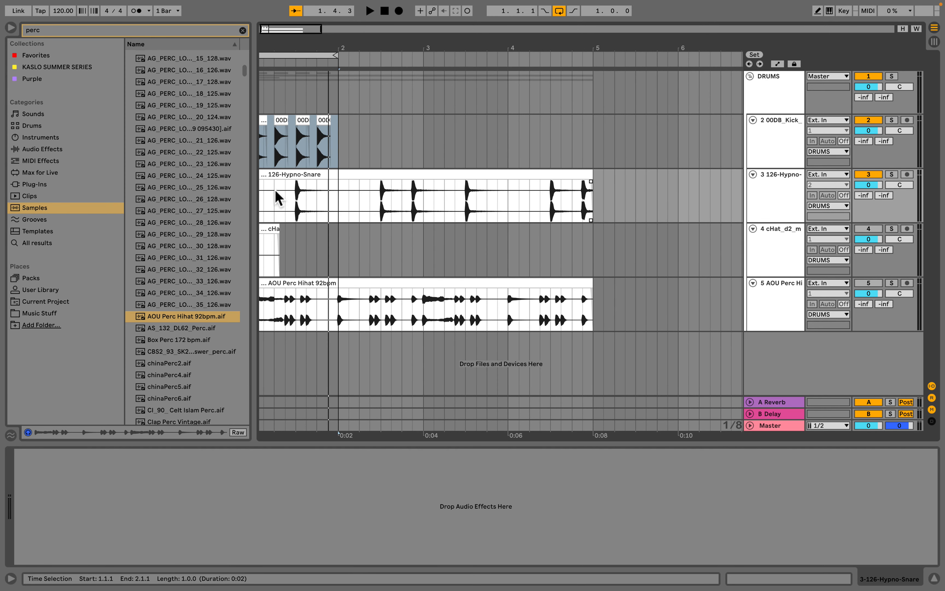
{"action": "left_click", "coordinate": [340, 213]}
{"action": "key", "text": "super+e"}
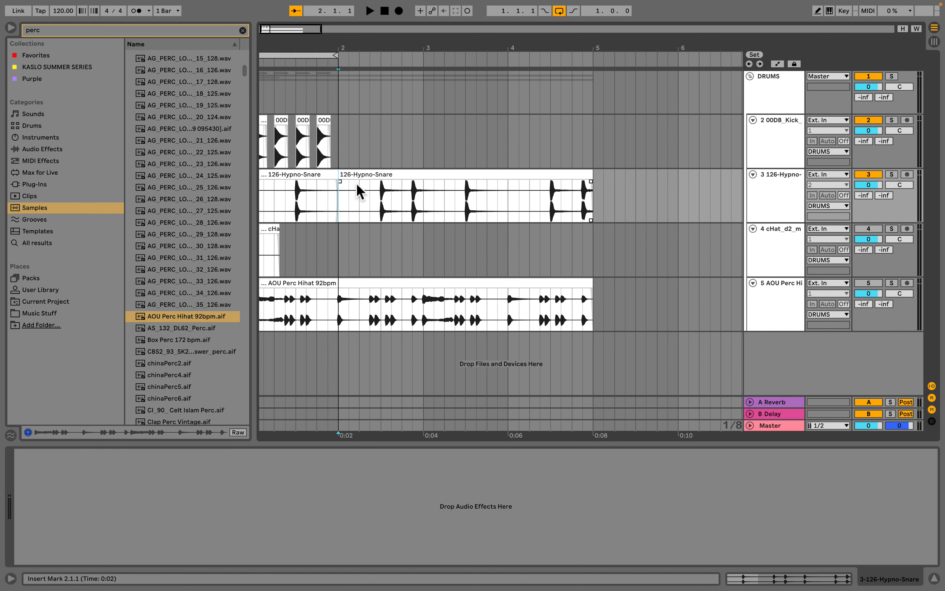
{"action": "left_click", "coordinate": [367, 176]}
{"action": "key", "text": "Delete"}
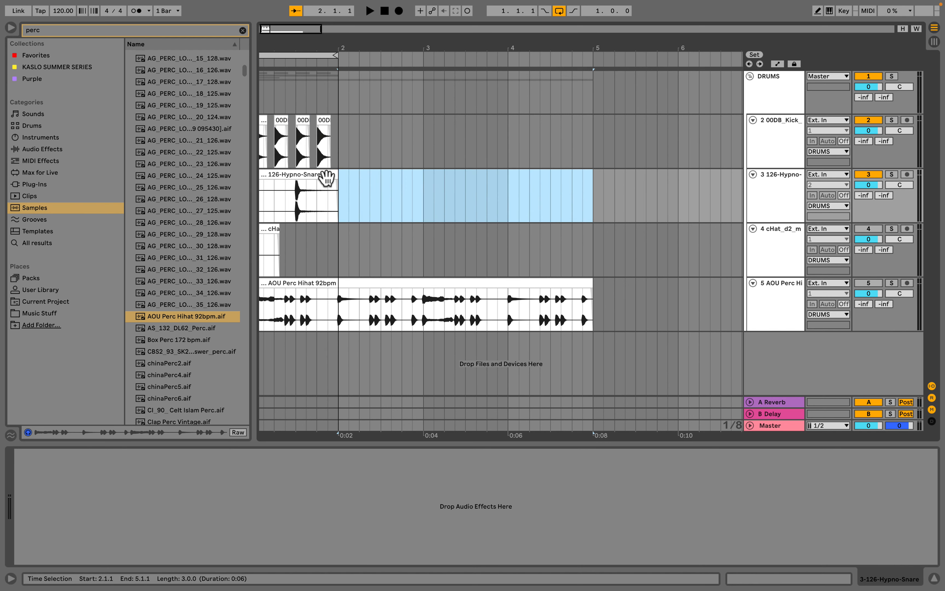
- Move the snare clip next to the third kick hit and extend its start edge slightly earlier at high zoom
{"action": "left_click", "coordinate": [324, 175]}
{"action": "left_click_drag", "start_coordinate": [273, 50], "coordinate": [273, 90]}
{"action": "scroll", "coordinate": [373, 234], "scroll_direction": "left", "scroll_amount": 2}
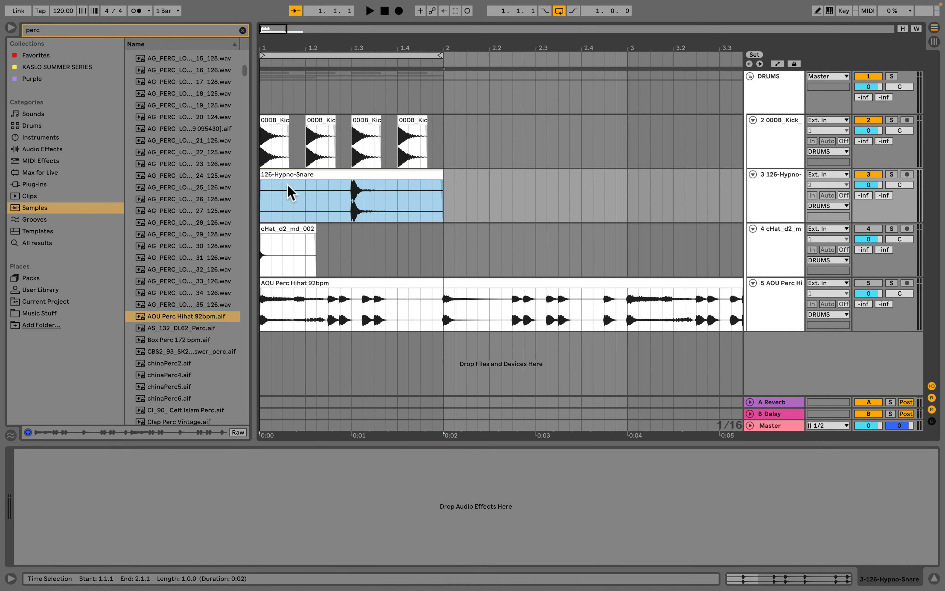
{"action": "left_click_drag", "start_coordinate": [262, 177], "coordinate": [341, 178]}
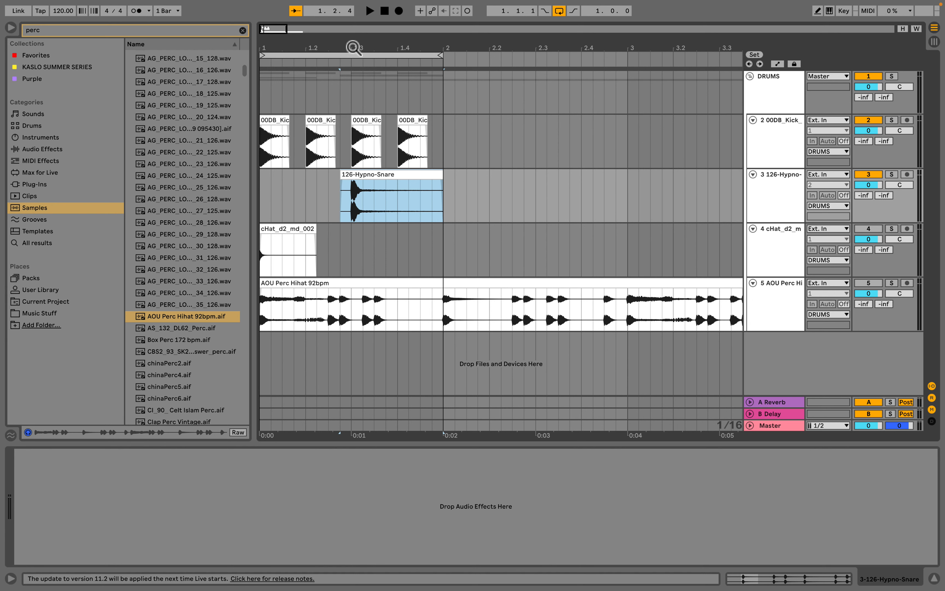
{"action": "left_click_drag", "start_coordinate": [354, 48], "coordinate": [397, 219]}
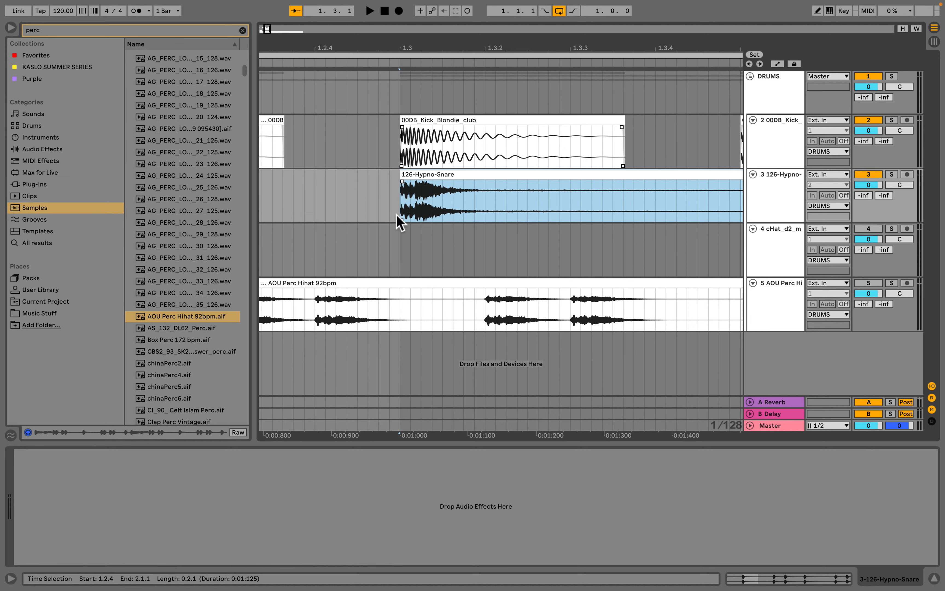
{"action": "left_click_drag", "start_coordinate": [407, 44], "coordinate": [365, 174]}
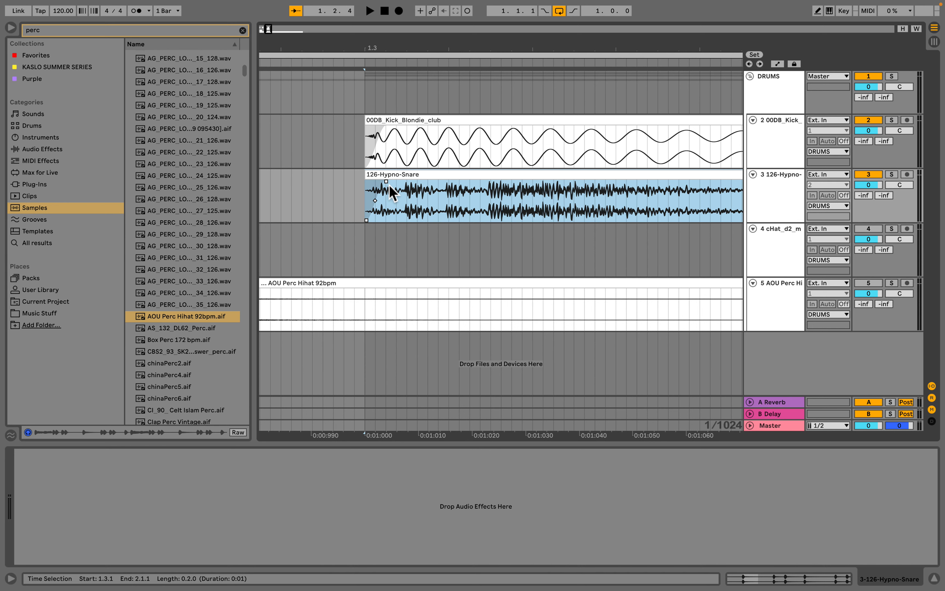
{"action": "left_click_drag", "start_coordinate": [367, 175], "coordinate": [324, 175]}
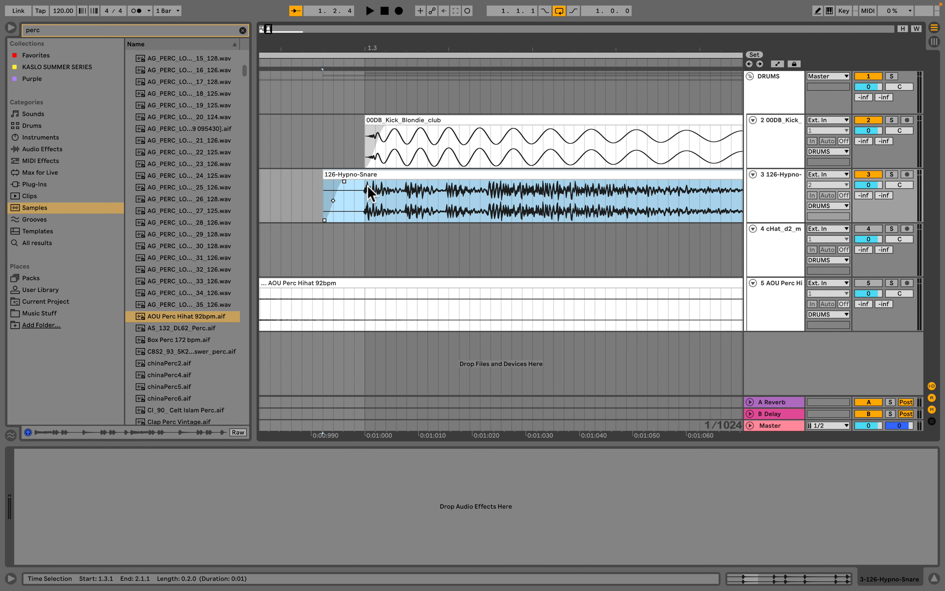
- Remove the fade-in from the third kick clip
{"action": "left_click", "coordinate": [395, 133]}
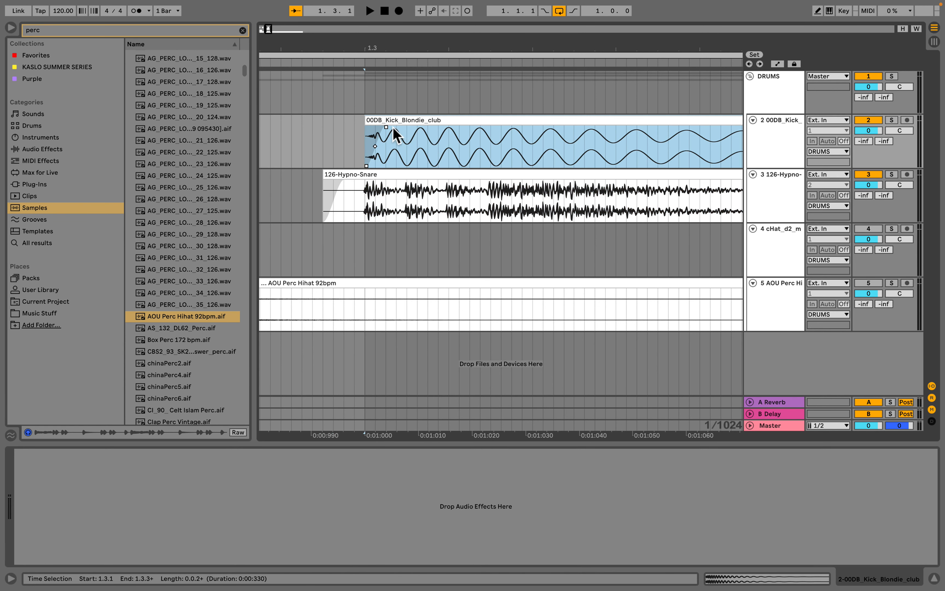
{"action": "left_click_drag", "start_coordinate": [386, 127], "coordinate": [366, 126]}
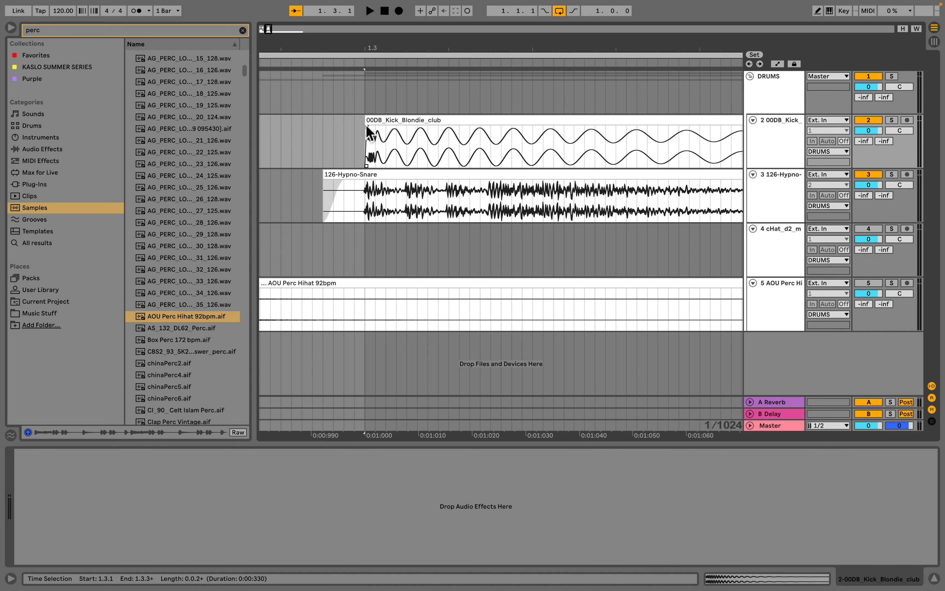
{"action": "mouse_move", "coordinate": [375, 47]}
{"action": "left_mouse_down"}
{"action": "mouse_move", "coordinate": [378, 28]}
{"action": "mouse_move", "coordinate": [385, 38]}
{"action": "left_mouse_up"}
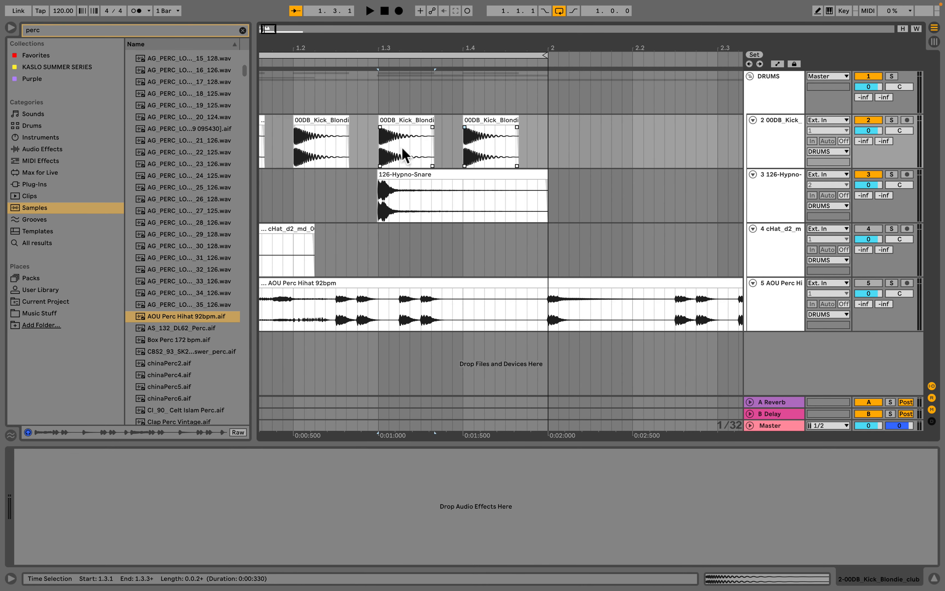
{"action": "scroll", "coordinate": [310, 136], "scroll_direction": "left", "scroll_amount": 3}
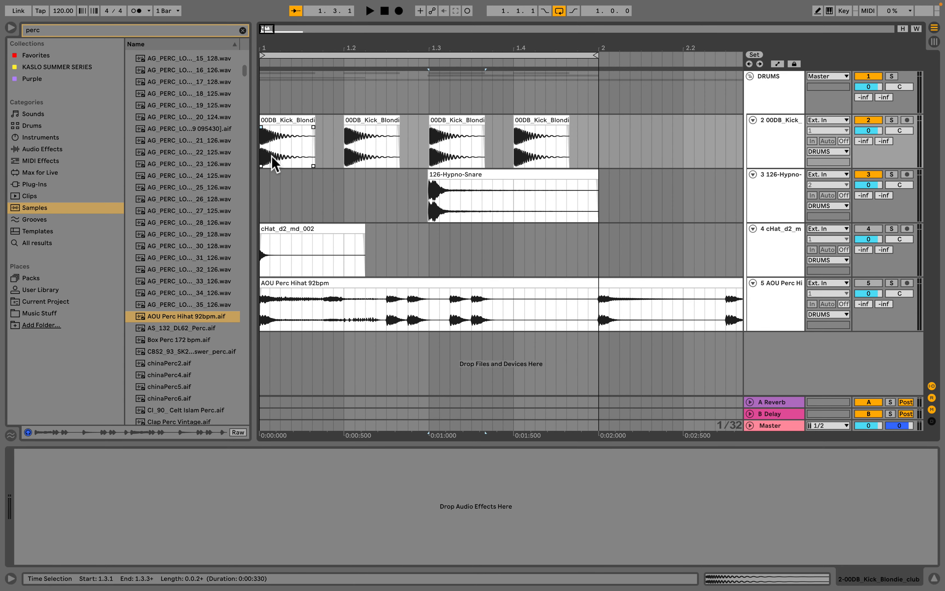
- Move the snare clip to beat 2 of bar 1 and play back the pattern
{"action": "left_click", "coordinate": [460, 176]}
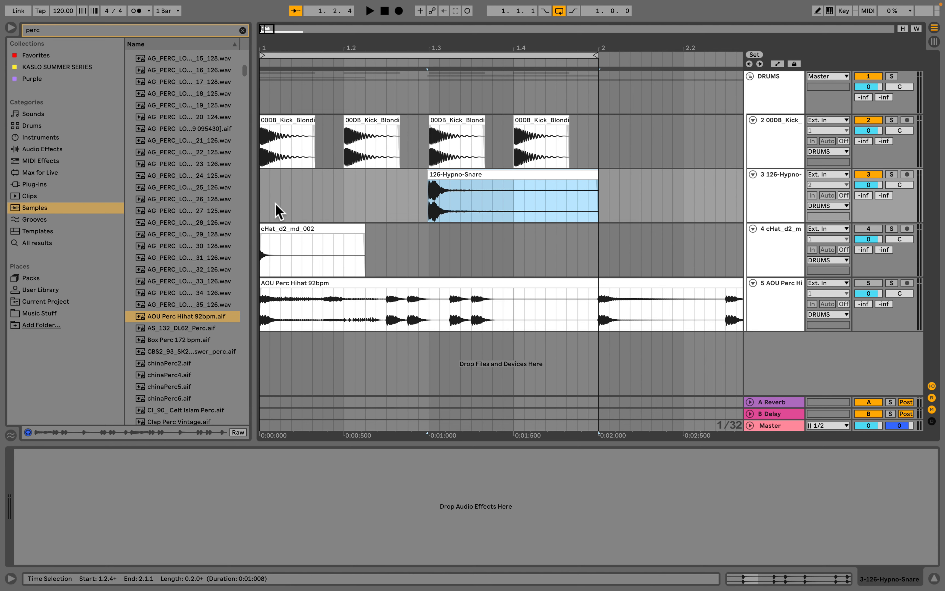
{"action": "left_click_drag", "start_coordinate": [464, 174], "coordinate": [385, 179]}
{"action": "left_click", "coordinate": [282, 118]}
{"action": "key", "text": "space"}
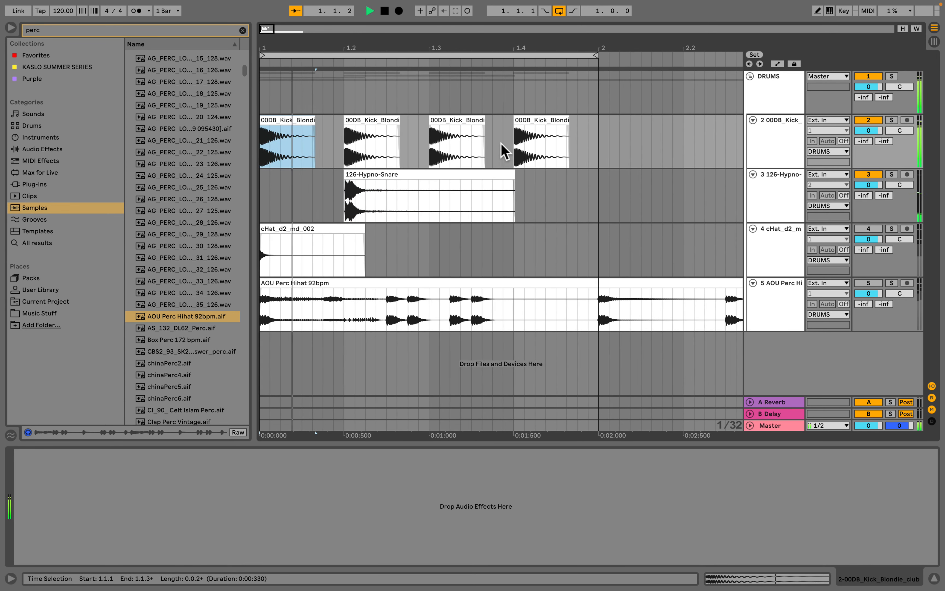
{"action": "key", "text": "space"}
- Duplicate the snare clip onto beat 4 of bar 1
{"action": "left_click", "coordinate": [356, 174]}
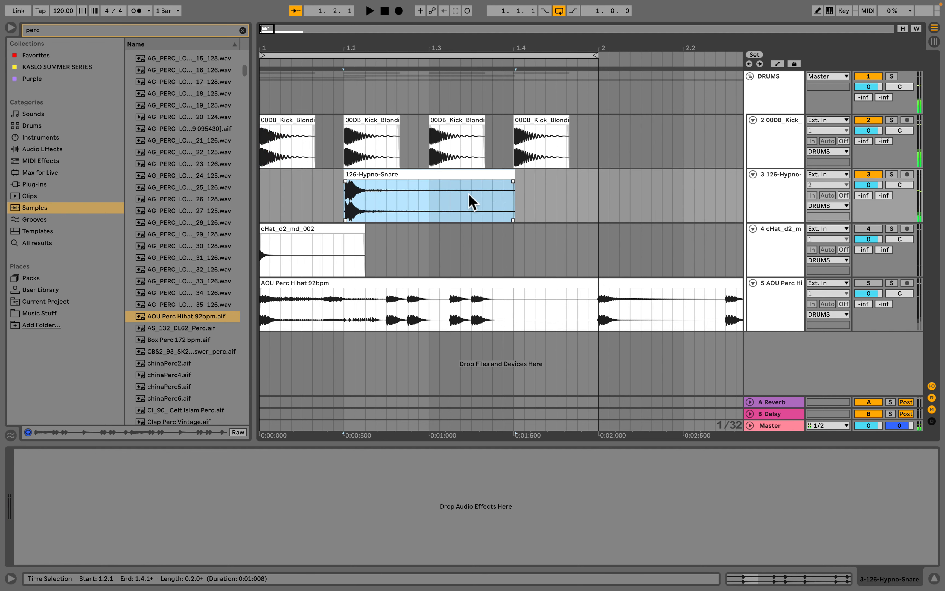
{"action": "left_click", "coordinate": [513, 197]}
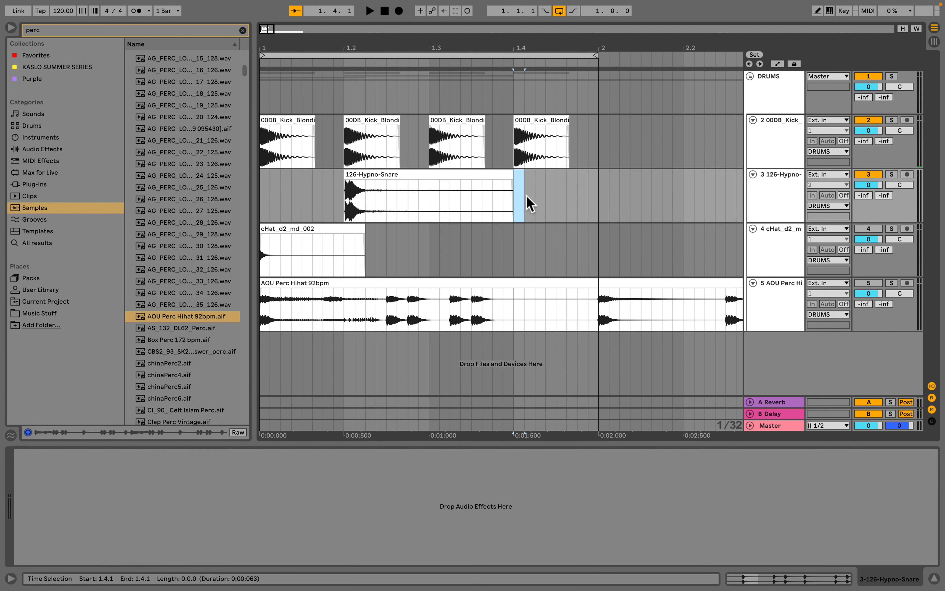
{"action": "left_click", "coordinate": [401, 176]}
{"action": "key", "text": "super+d"}
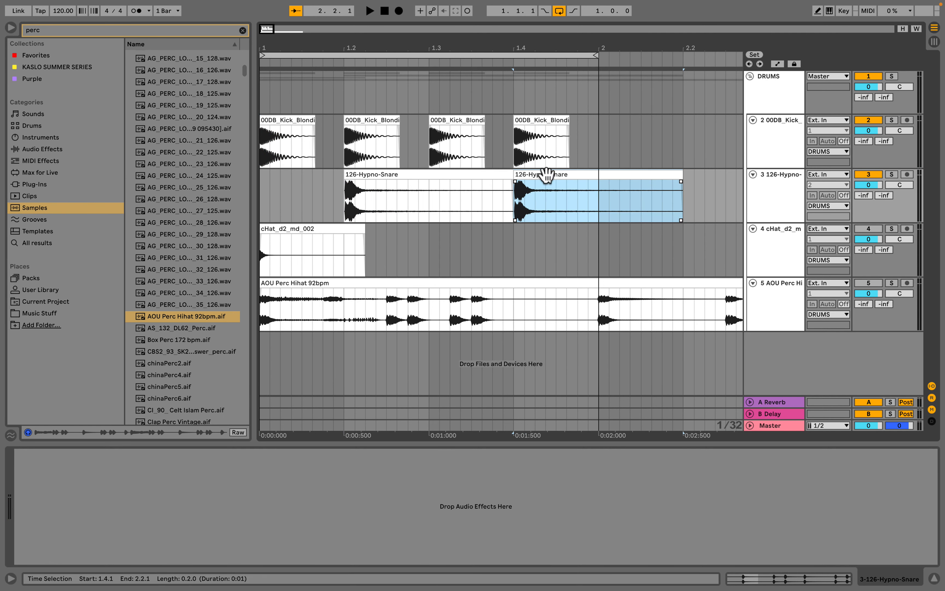
- Duplicate the fourth kick clip into the start of bar 2
{"action": "left_click_drag", "start_coordinate": [574, 48], "coordinate": [405, 47]}
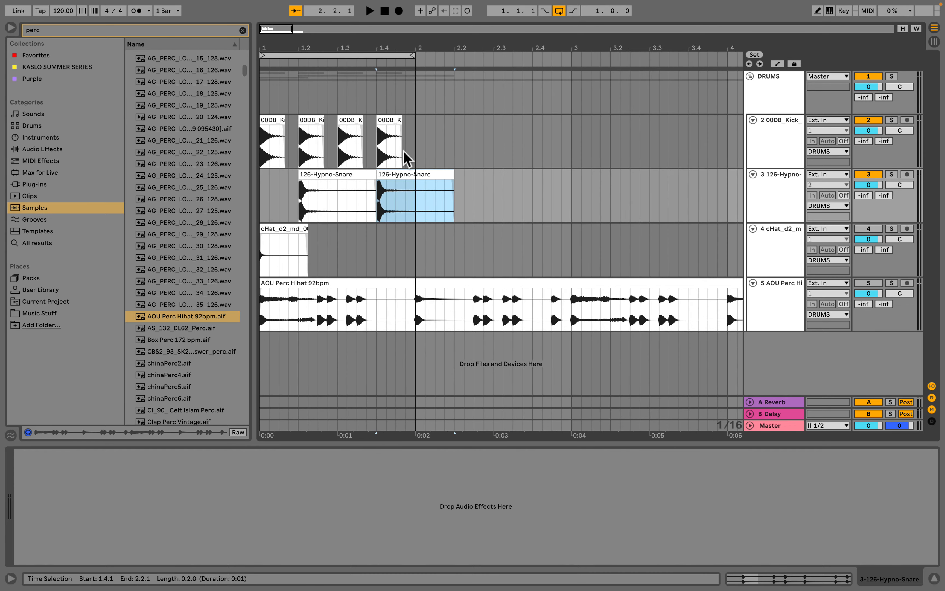
{"action": "left_click_drag", "start_coordinate": [416, 142], "coordinate": [378, 144]}
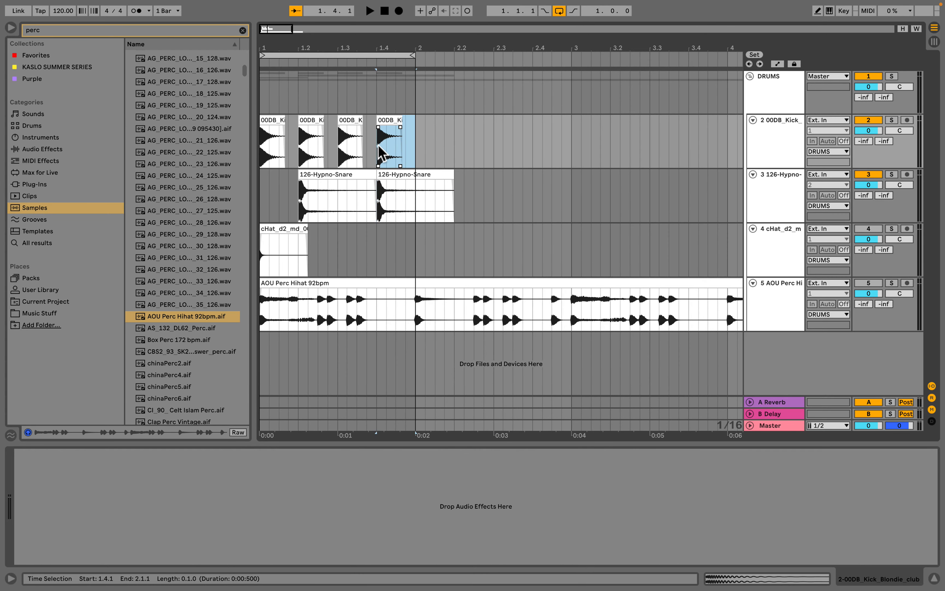
{"action": "key", "text": "super+d"}
- Play back the drum pattern from the start
{"action": "left_click", "coordinate": [271, 128]}
{"action": "key", "text": "space"}
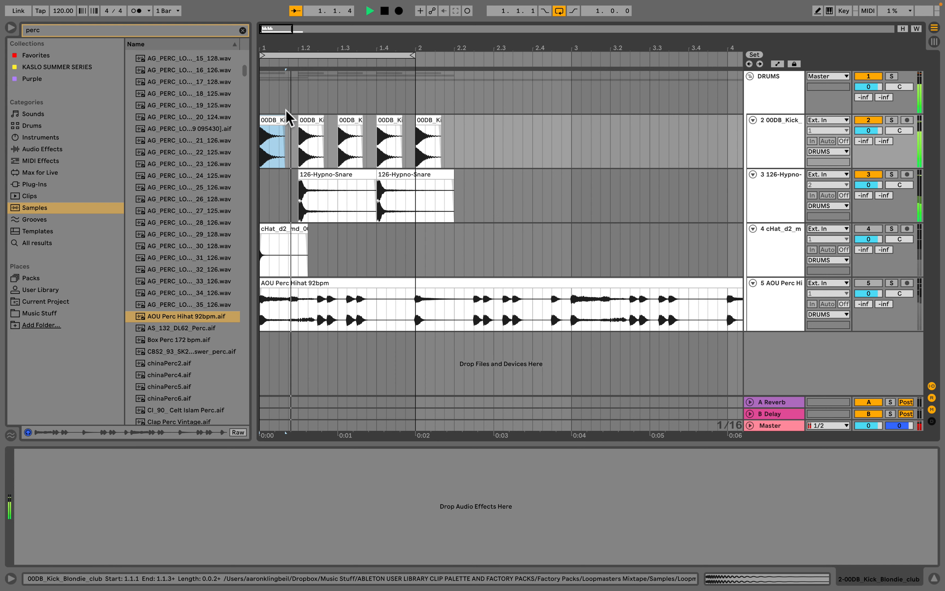
{"action": "key", "text": "space"}
- Split the kick and snare clips at bar 2 and delete the clip parts beyond it
{"action": "left_click", "coordinate": [416, 146]}
{"action": "mouse_move", "coordinate": [416, 147]}
{"action": "left_mouse_down"}
{"action": "mouse_move", "coordinate": [264, 168]}
{"action": "mouse_move", "coordinate": [249, 188]}
{"action": "left_mouse_up"}
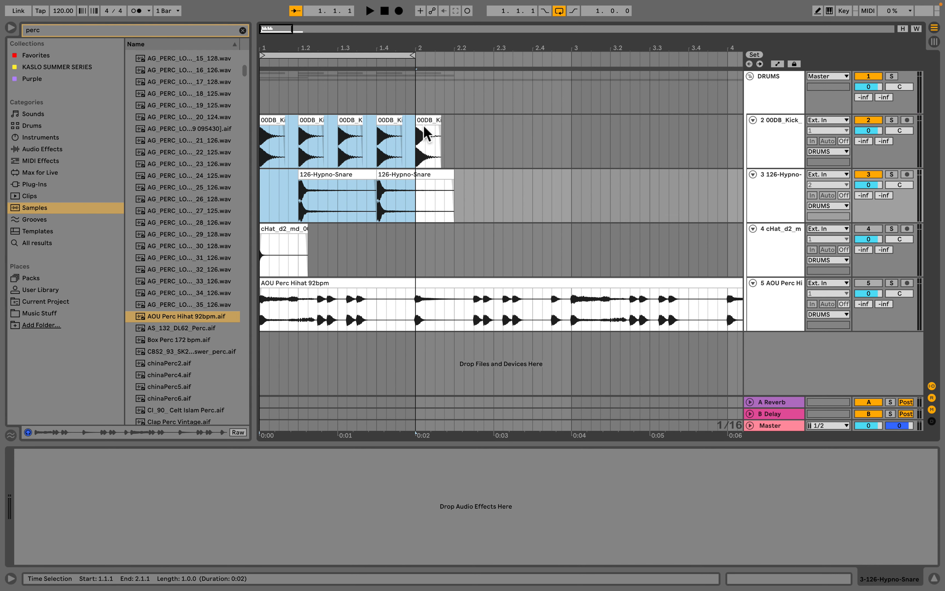
{"action": "key", "text": "super+e"}
{"action": "left_click", "coordinate": [426, 121]}
{"action": "left_click", "coordinate": [426, 176], "text": "shift"}
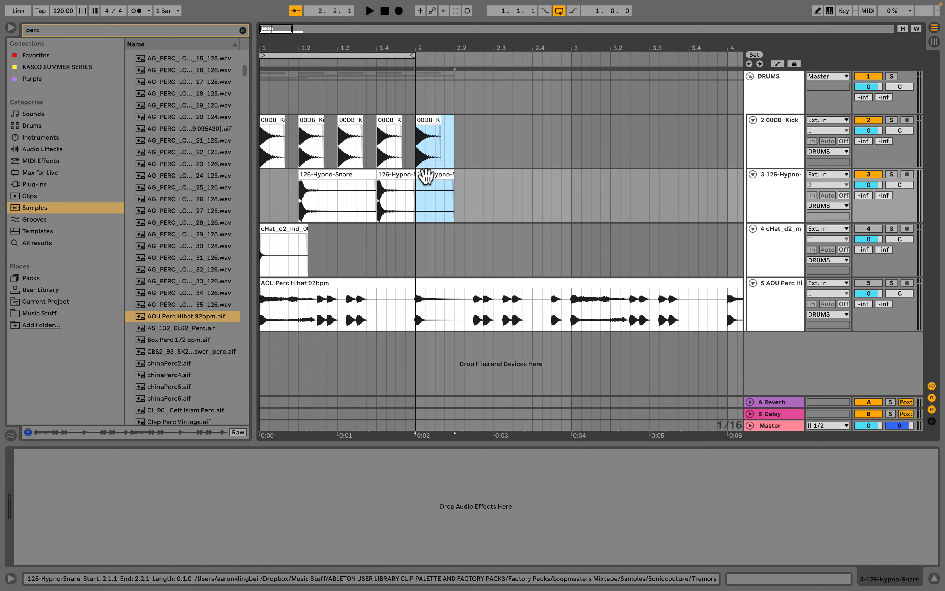
{"action": "key", "text": "Delete"}
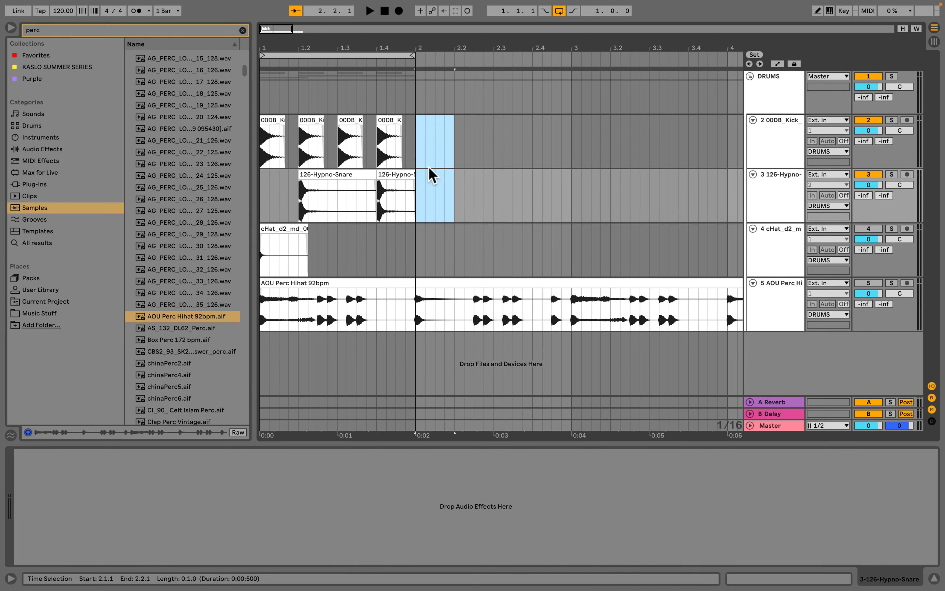
- Move the hat clip to start at 1.1.3
{"action": "left_click", "coordinate": [266, 230]}
{"action": "key", "text": "plus"}
{"action": "key", "text": "plus"}
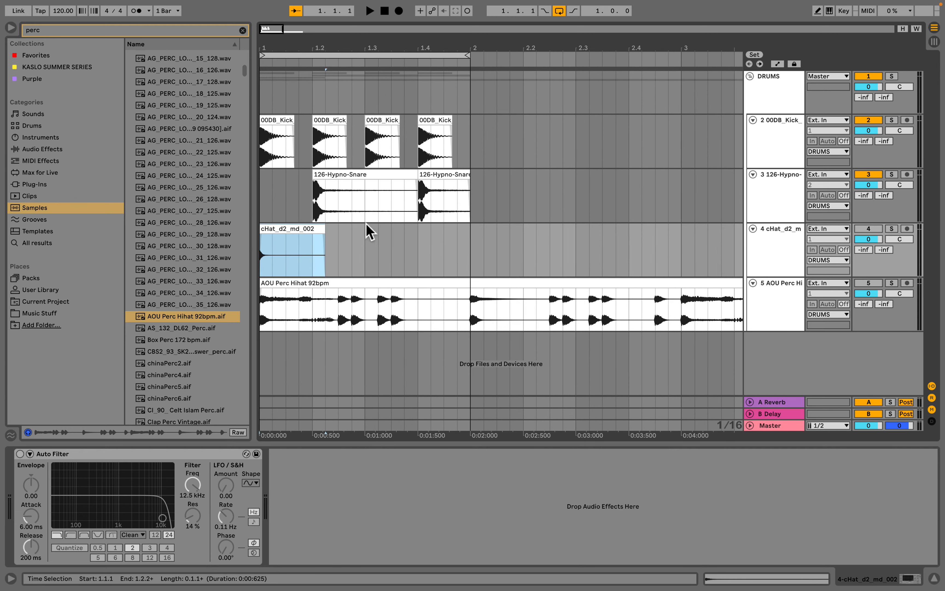
{"action": "left_click_drag", "start_coordinate": [276, 229], "coordinate": [301, 226]}
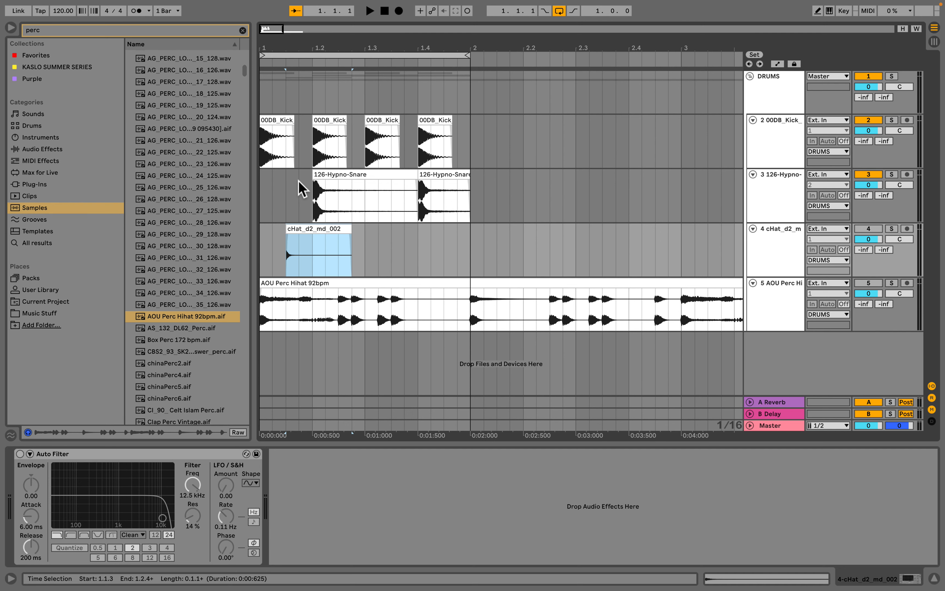
- Reactivate the hat track and play back the pattern
{"action": "left_click", "coordinate": [869, 229]}
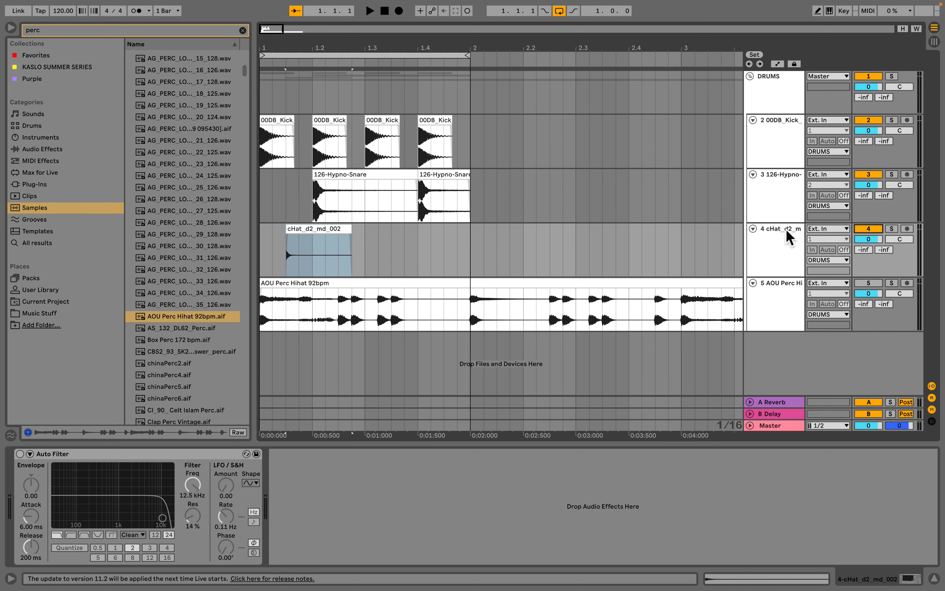
{"action": "left_click_drag", "start_coordinate": [282, 49], "coordinate": [326, 90]}
{"action": "left_click_drag", "start_coordinate": [419, 236], "coordinate": [415, 236]}
{"action": "left_click", "coordinate": [424, 228]}
{"action": "left_click_drag", "start_coordinate": [446, 48], "coordinate": [446, 13]}
{"action": "left_click", "coordinate": [262, 258]}
{"action": "key", "text": "space"}
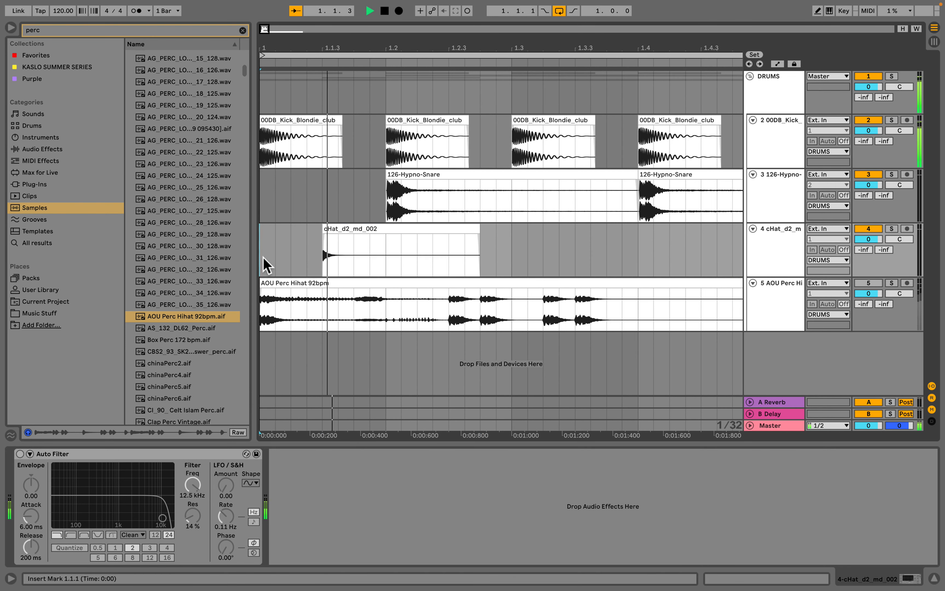
{"action": "key", "text": "space"}
- Select the hat clip's range from 1.1.3 to 1.2.3 and duplicate it three times along bar 1
{"action": "left_click", "coordinate": [462, 255]}
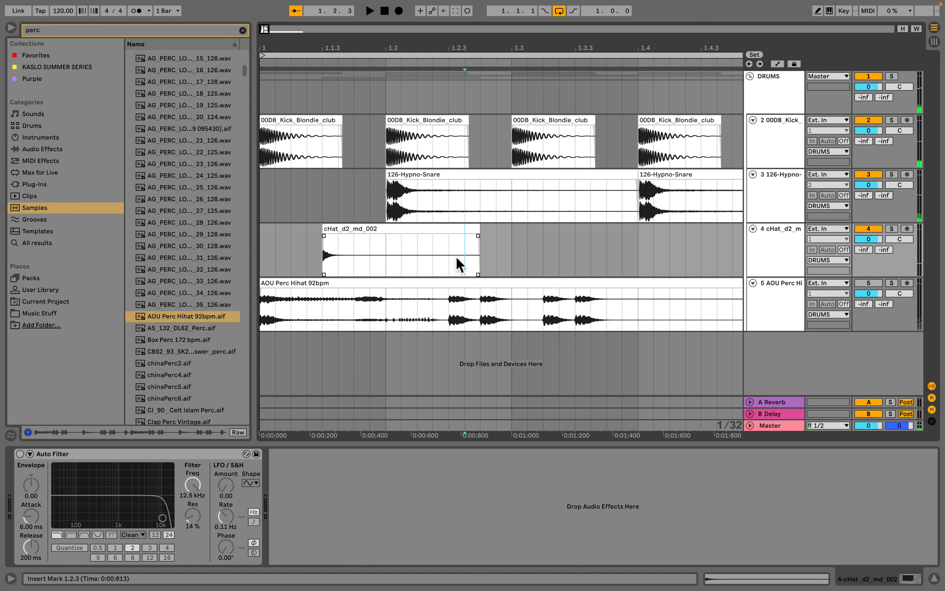
{"action": "left_click_drag", "start_coordinate": [449, 263], "coordinate": [319, 253]}
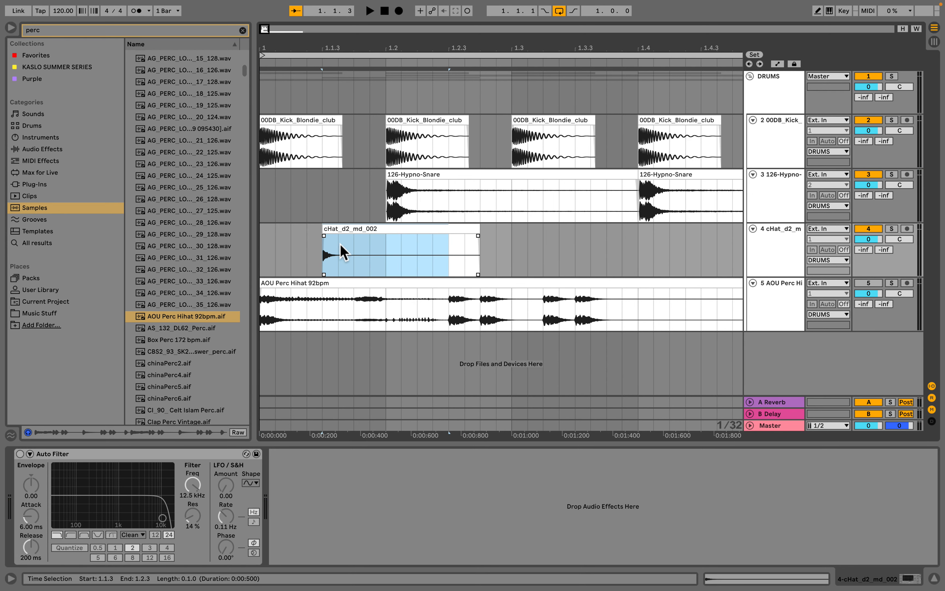
{"action": "left_click", "coordinate": [320, 255]}
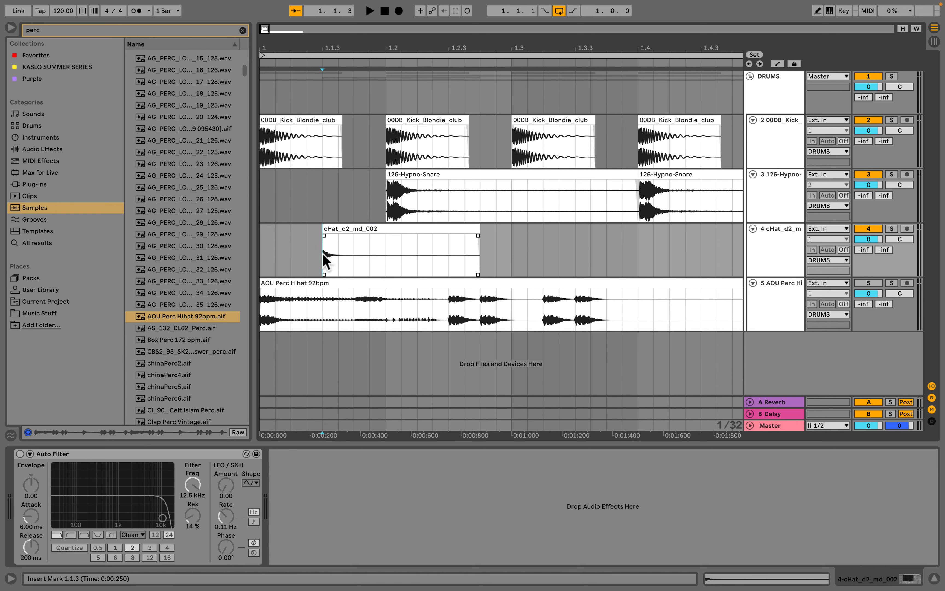
{"action": "left_click_drag", "start_coordinate": [323, 252], "coordinate": [441, 258]}
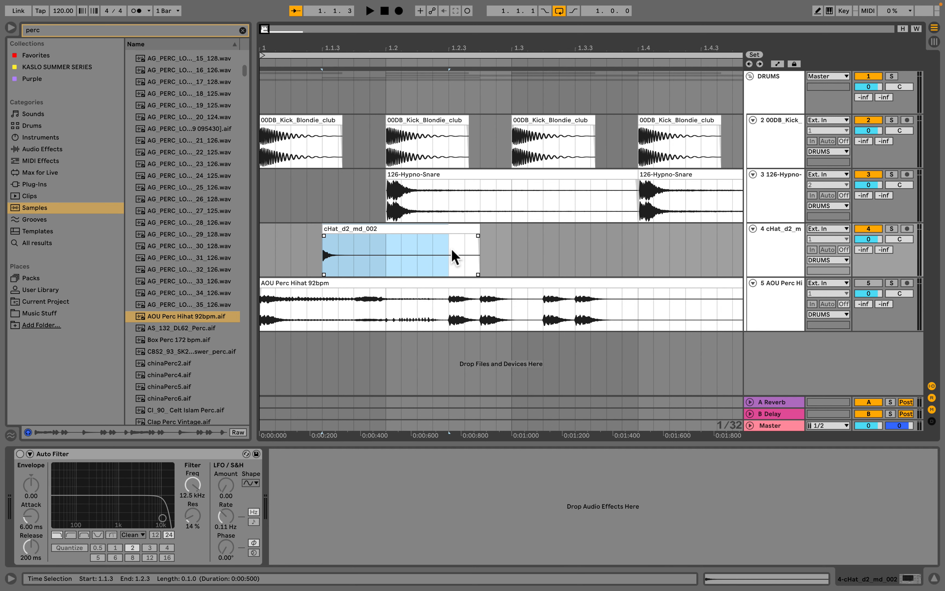
{"action": "key", "text": "ctrl+d"}
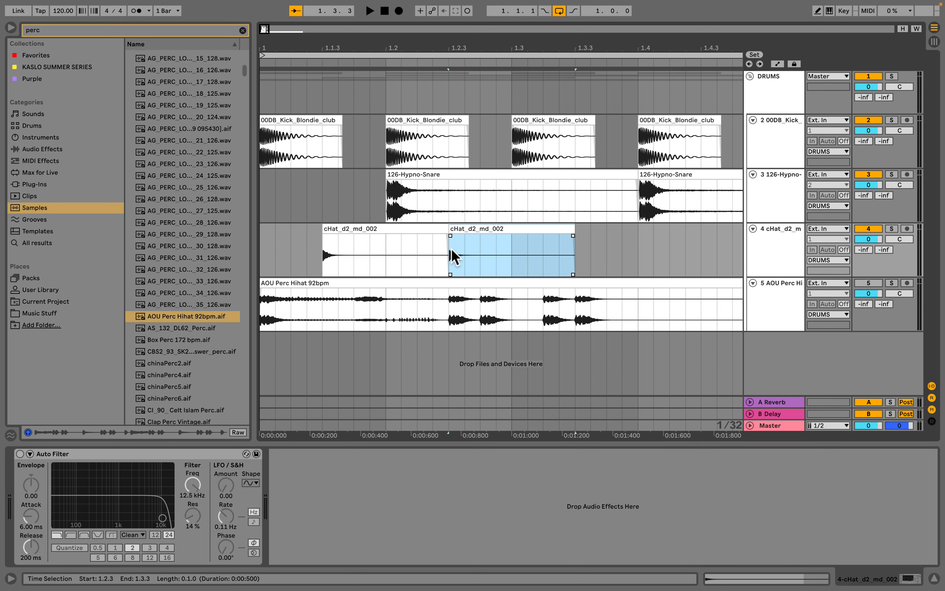
{"action": "key", "text": "ctrl+d"}
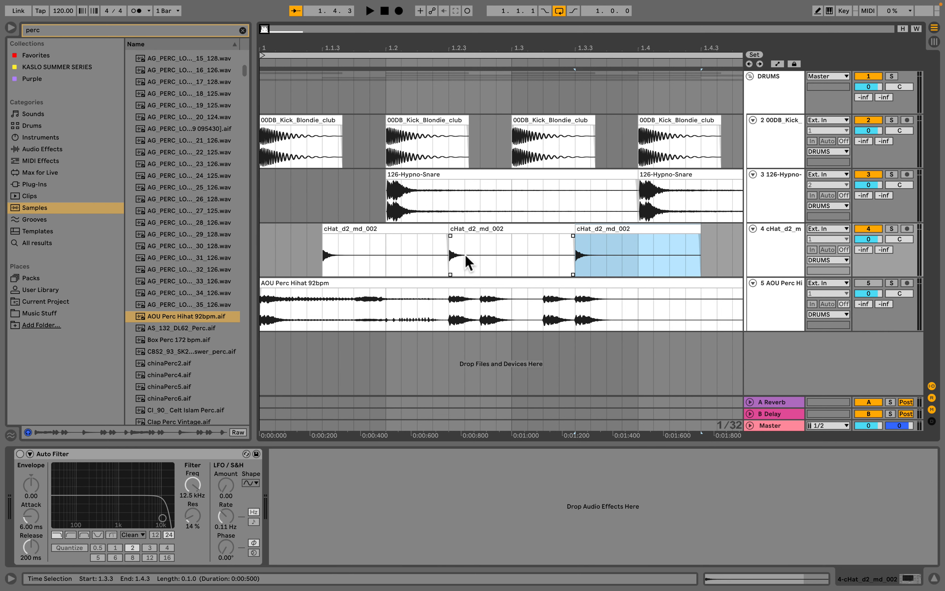
{"action": "key", "text": "ctrl+d"}
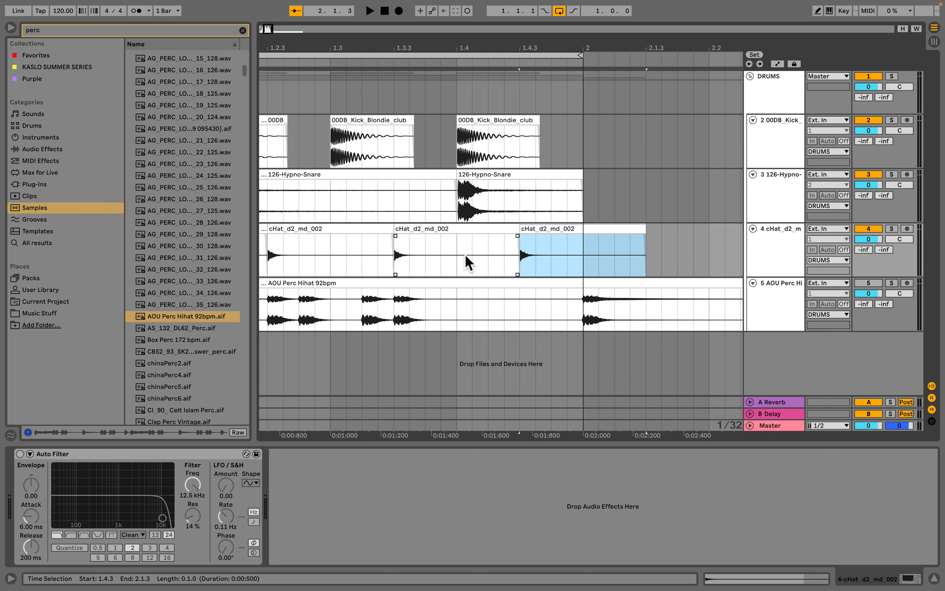
- Play back the drum pattern from the start of bar 1
{"action": "scroll", "coordinate": [526, 156], "scroll_direction": "left", "scroll_amount": 5}
{"action": "left_click_drag", "start_coordinate": [428, 52], "coordinate": [305, 74]}
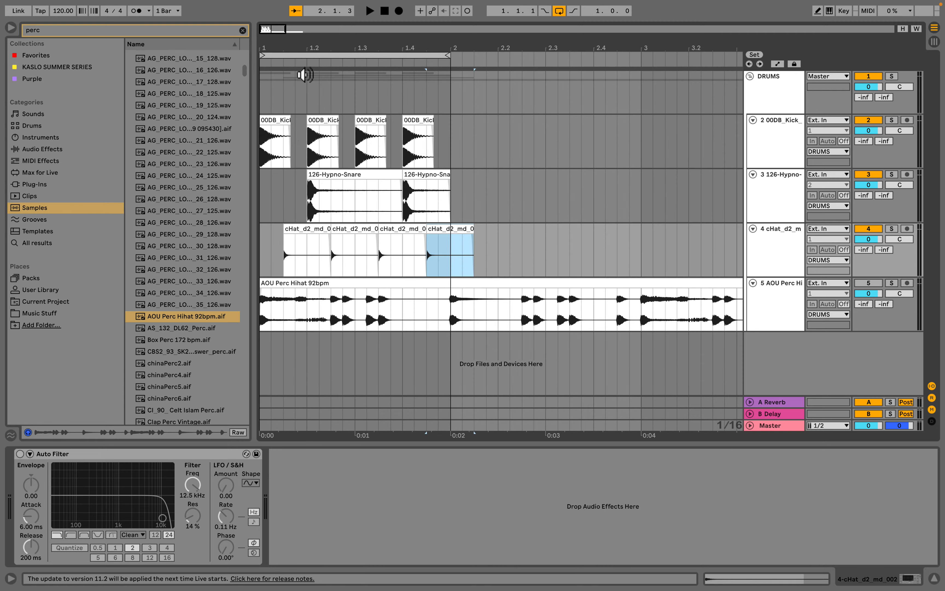
{"action": "left_click", "coordinate": [267, 258]}
{"action": "key", "text": "space"}
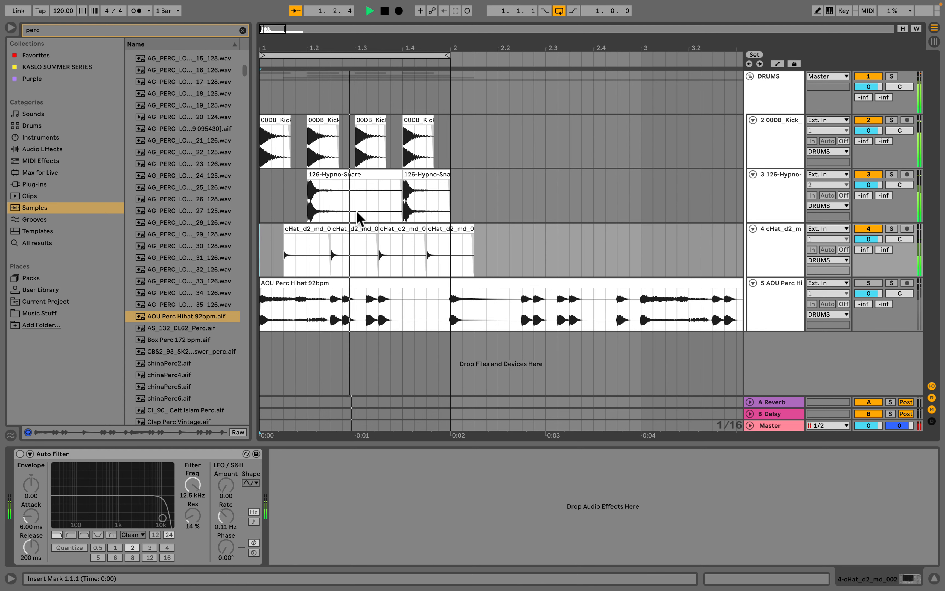
{"action": "key", "text": "space"}
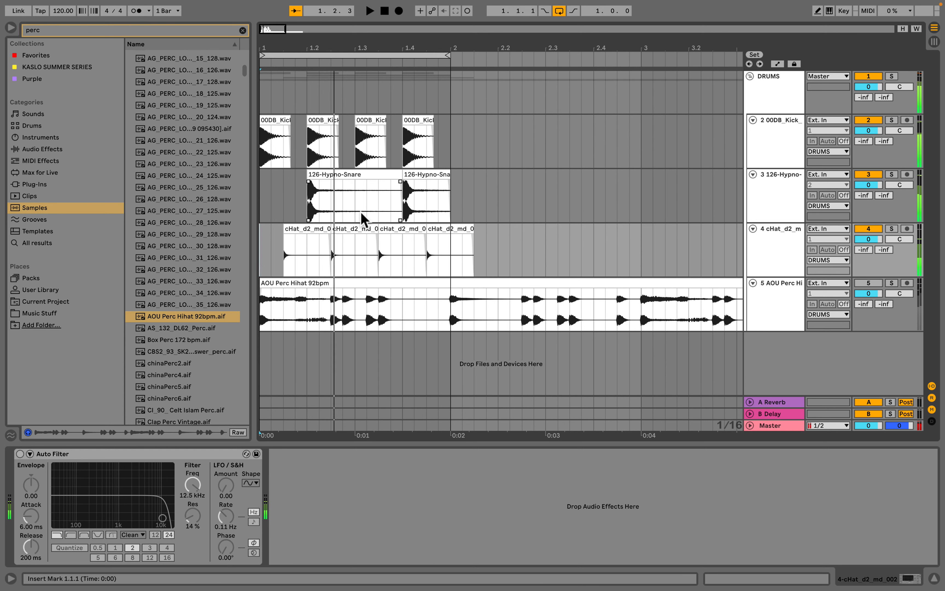
- Duplicate the cHat_d2_md hat track
{"action": "left_click", "coordinate": [307, 230]}
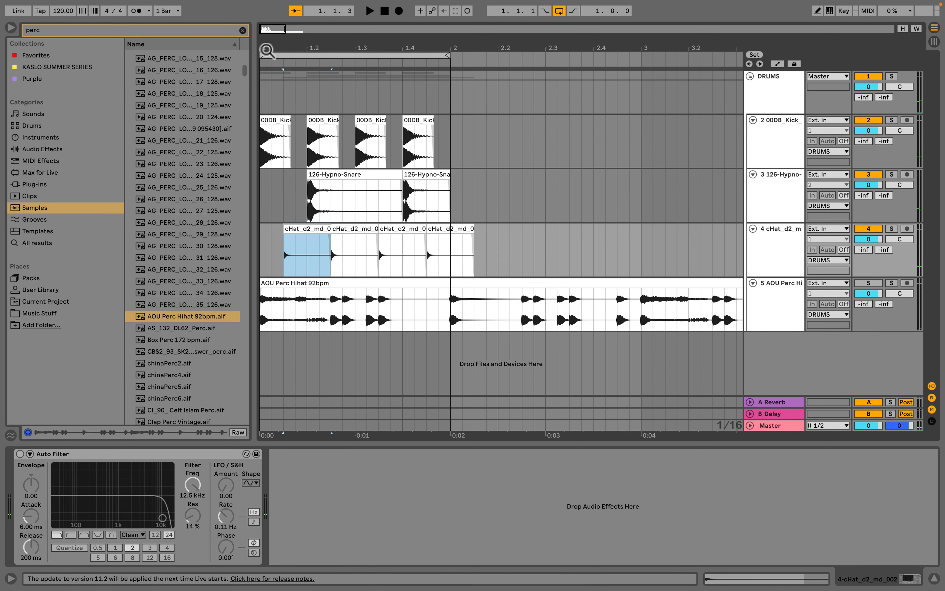
{"action": "left_click", "coordinate": [788, 252]}
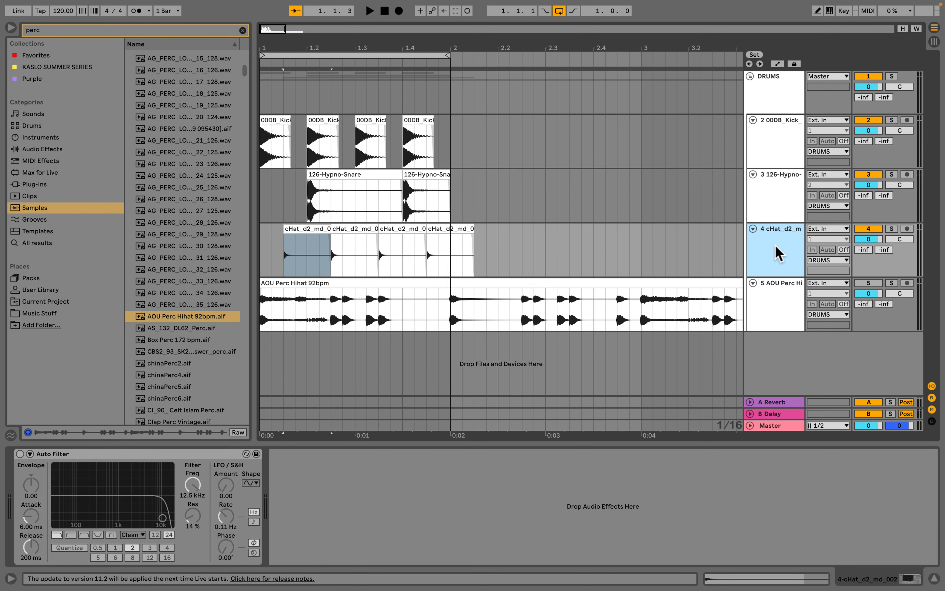
{"action": "key", "text": "super+d"}
- Shift the duplicated hat track's four clips to start at 1.1.4, auditioning the offset
{"action": "left_click", "coordinate": [772, 245]}
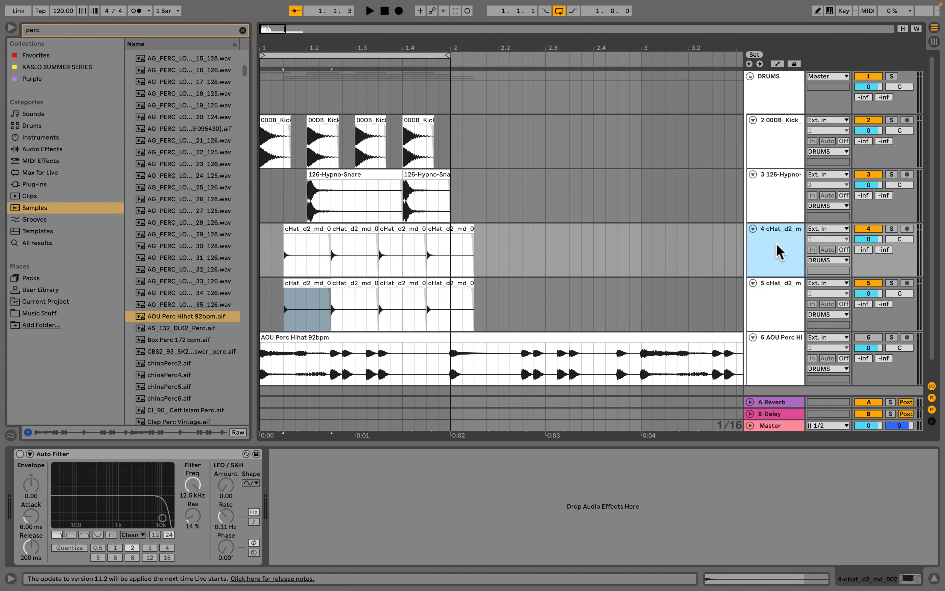
{"action": "left_click", "coordinate": [774, 295]}
{"action": "left_click", "coordinate": [297, 297]}
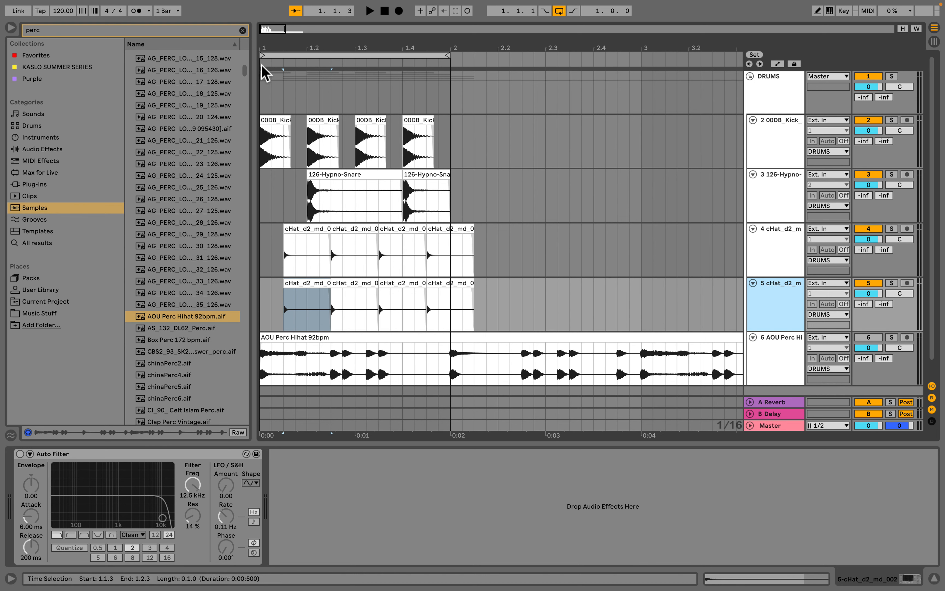
{"action": "left_click_drag", "start_coordinate": [267, 48], "coordinate": [312, 208]}
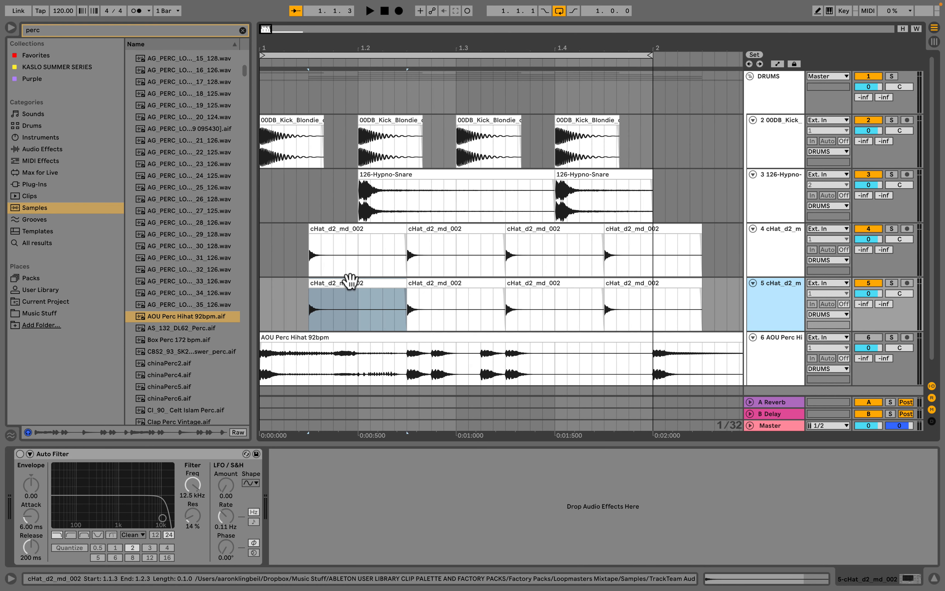
{"action": "left_click", "coordinate": [351, 280]}
{"action": "left_click", "coordinate": [662, 287], "text": "shift"}
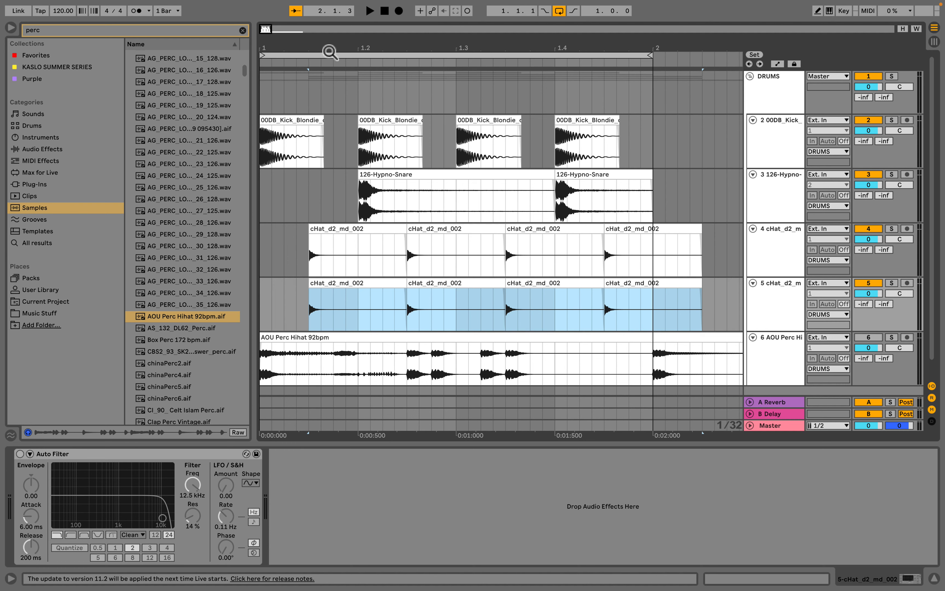
{"action": "left_click_drag", "start_coordinate": [324, 283], "coordinate": [335, 284]}
{"action": "key", "text": "space"}
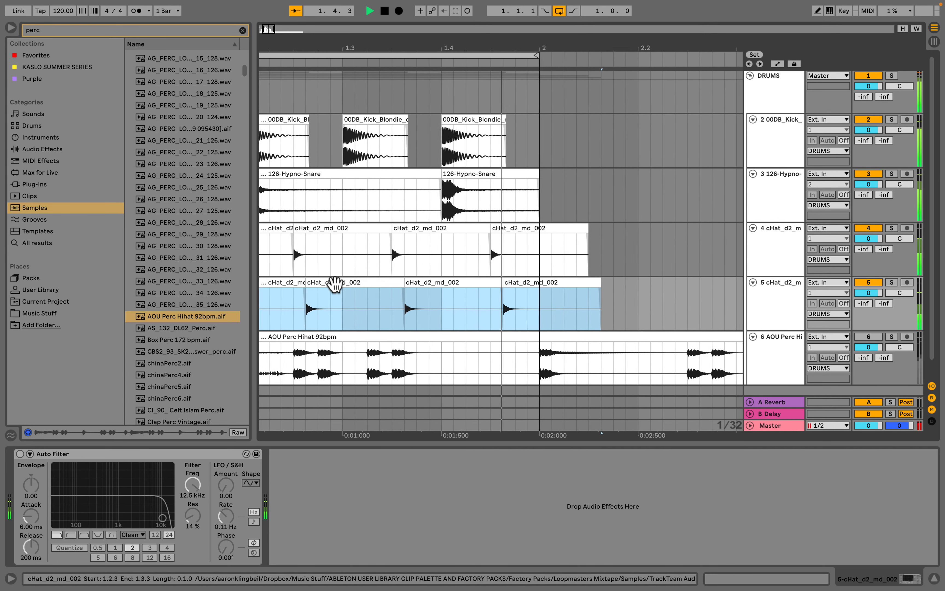
{"action": "left_click_drag", "start_coordinate": [349, 284], "coordinate": [356, 285]}
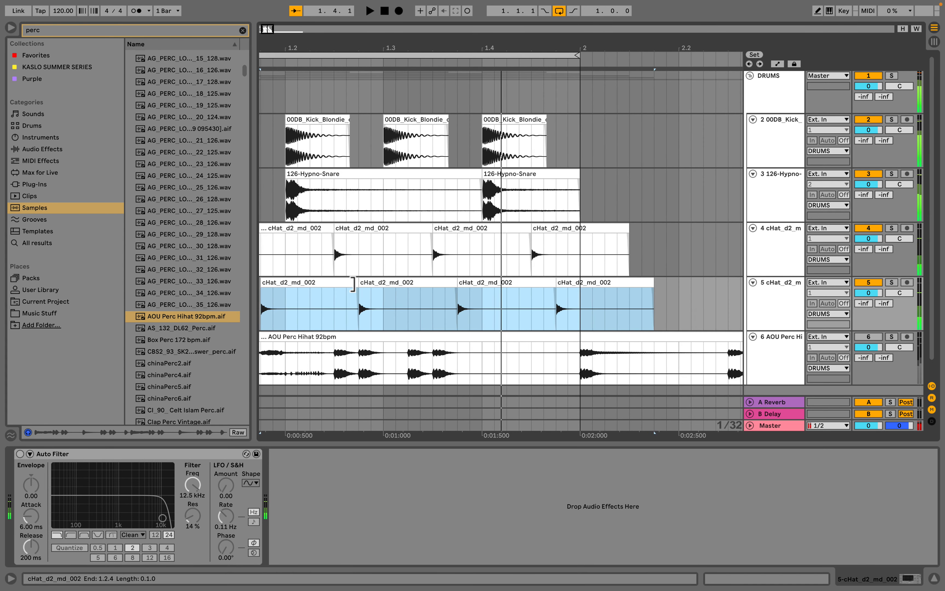
{"action": "key", "text": "space"}
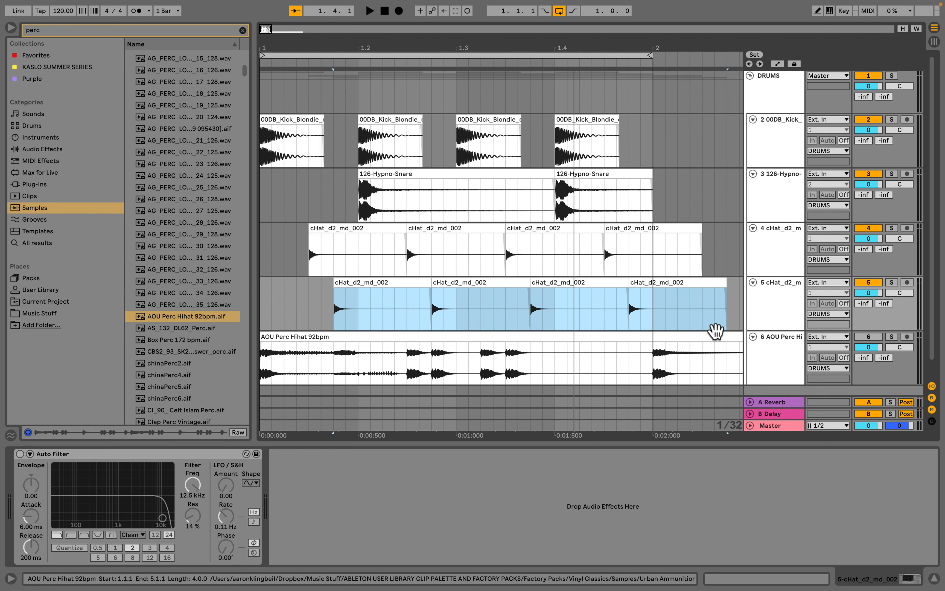
- Transpose the four offset hat clips to -9 semitones while listening to the loop
{"action": "double_click", "coordinate": [719, 333]}
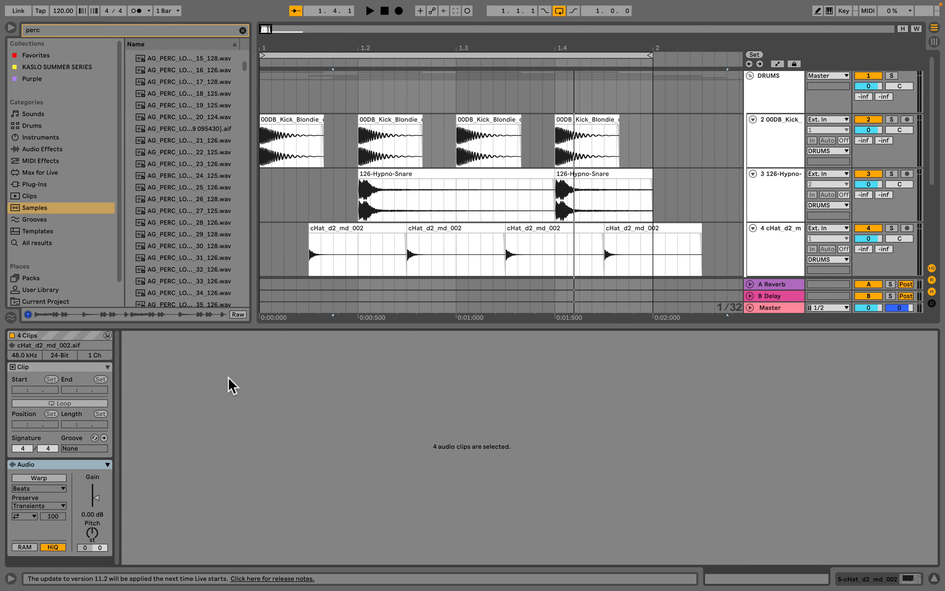
{"action": "scroll", "coordinate": [285, 270], "scroll_direction": "down", "scroll_amount": 5}
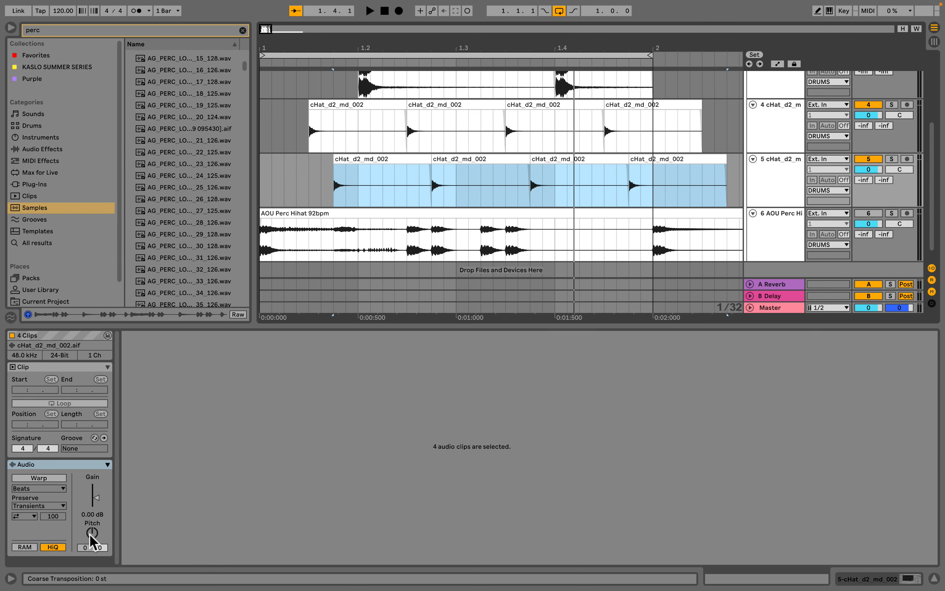
{"action": "key", "text": "space"}
{"action": "left_click_drag", "start_coordinate": [92, 542], "coordinate": [92, 577]}
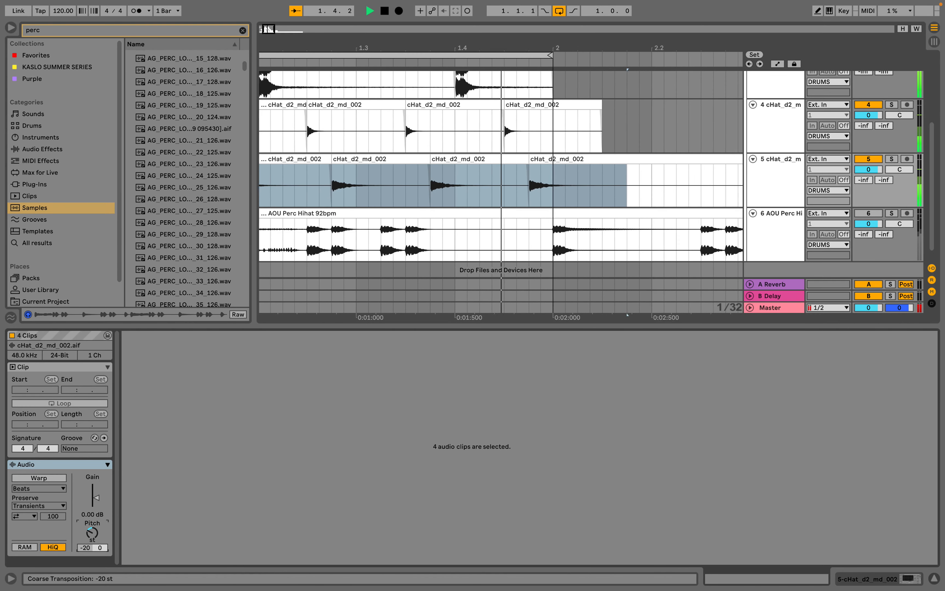
{"action": "left_click_drag", "start_coordinate": [92, 577], "coordinate": [95, 539]}
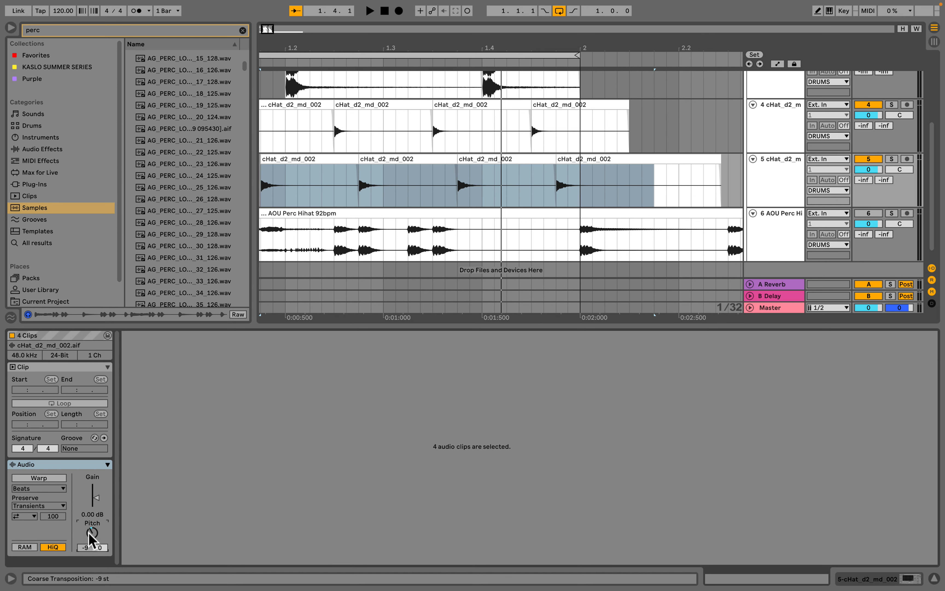
{"action": "left_click_drag", "start_coordinate": [92, 541], "coordinate": [92, 525]}
{"action": "left_click_drag", "start_coordinate": [90, 544], "coordinate": [90, 557]}
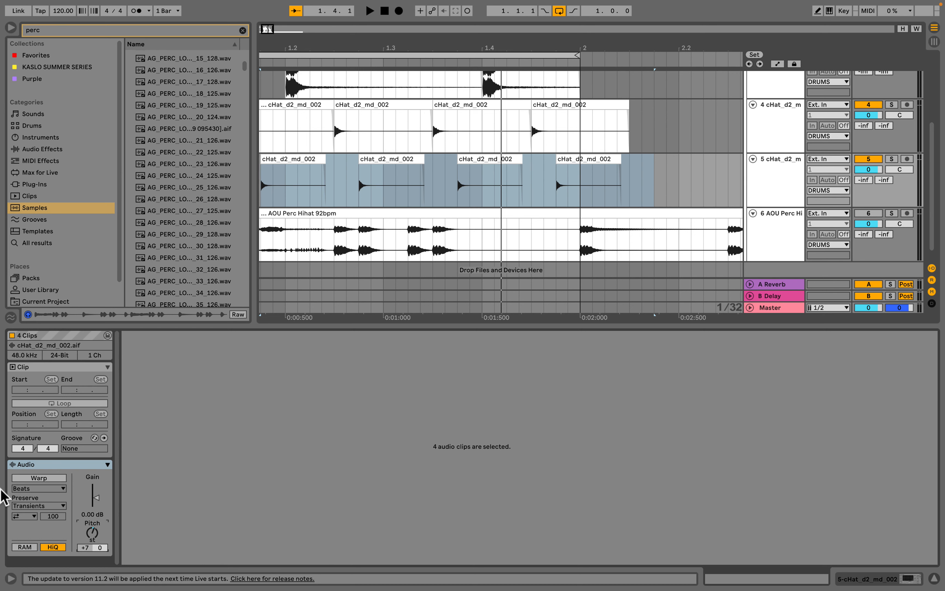
{"action": "left_click_drag", "start_coordinate": [288, 322], "coordinate": [302, 323]}
{"action": "left_click_drag", "start_coordinate": [88, 538], "coordinate": [89, 569]}
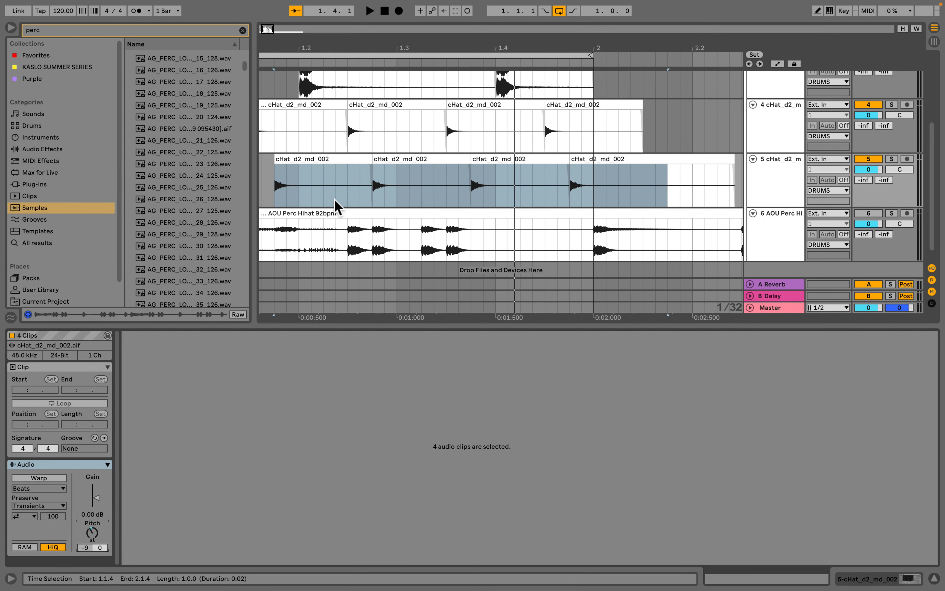
- Split both hat tracks' clips at bar 2 and delete the parts beyond it
{"action": "left_click", "coordinate": [321, 156]}
{"action": "key", "text": "space"}
{"action": "left_click_drag", "start_coordinate": [382, 35], "coordinate": [313, 16]}
{"action": "key", "text": "space"}
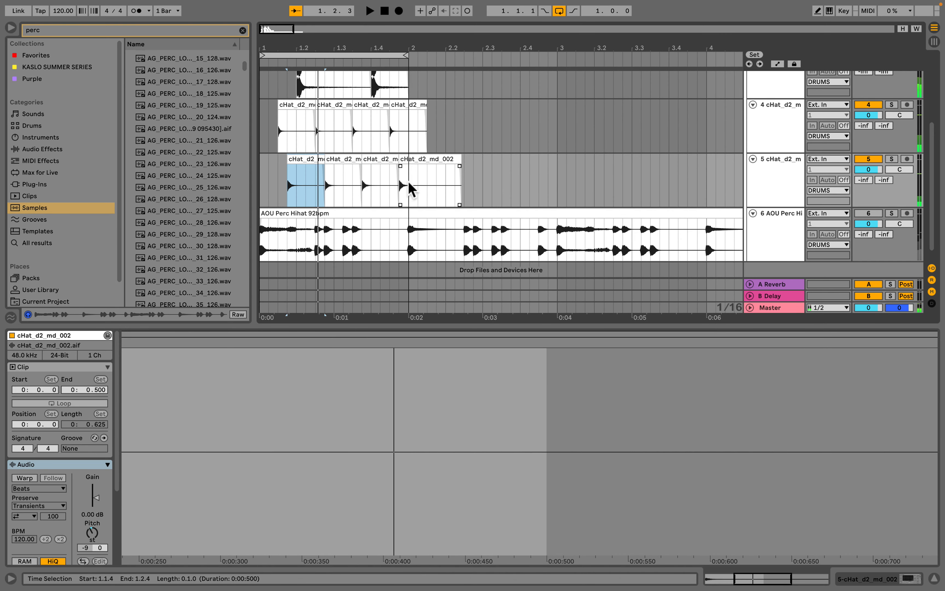
{"action": "left_click_drag", "start_coordinate": [407, 190], "coordinate": [261, 135]}
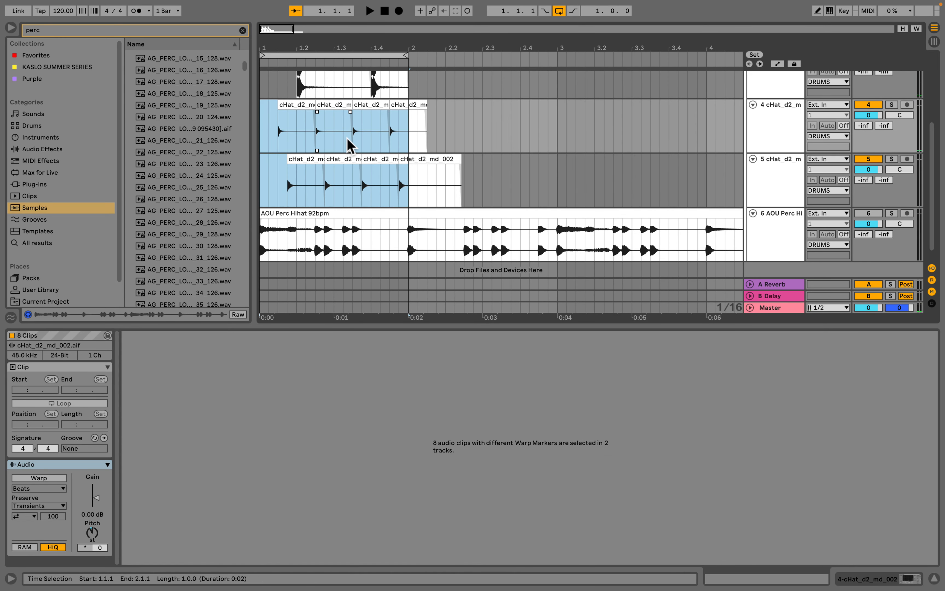
{"action": "key", "text": "super+e"}
{"action": "left_click", "coordinate": [416, 106]}
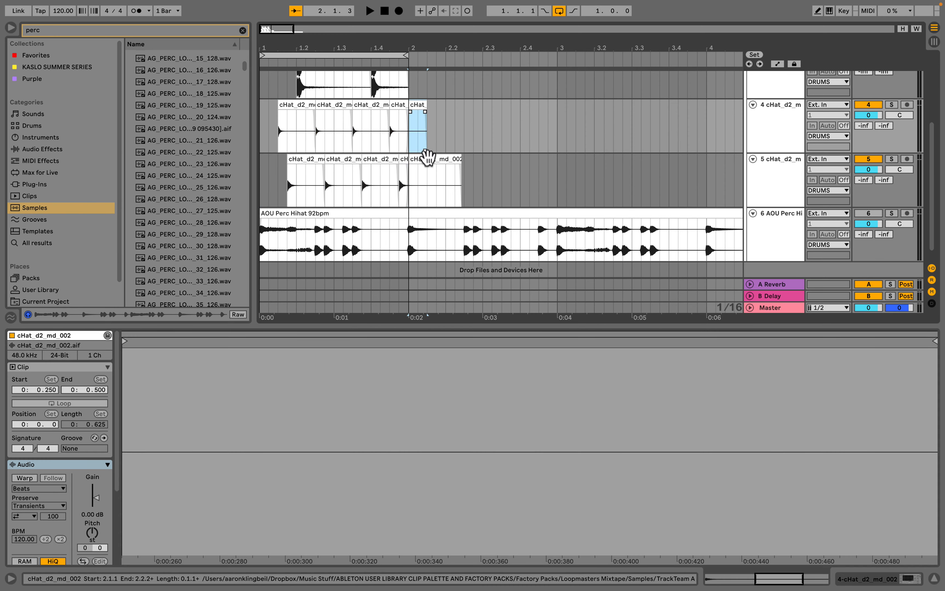
{"action": "left_click", "coordinate": [428, 159], "text": "shift"}
{"action": "key", "text": "Delete"}
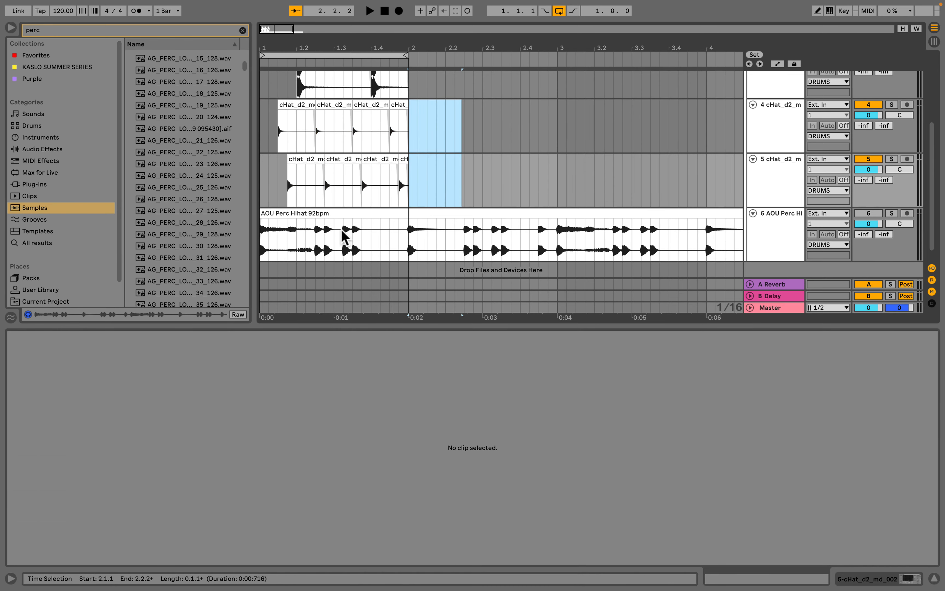
{"action": "left_click", "coordinate": [328, 215]}
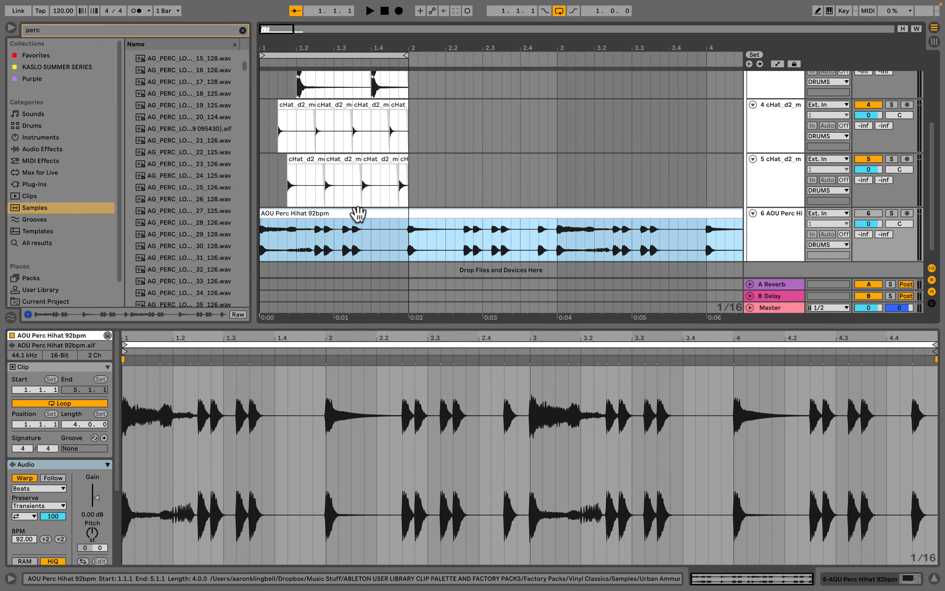
{"action": "left_click", "coordinate": [773, 244]}
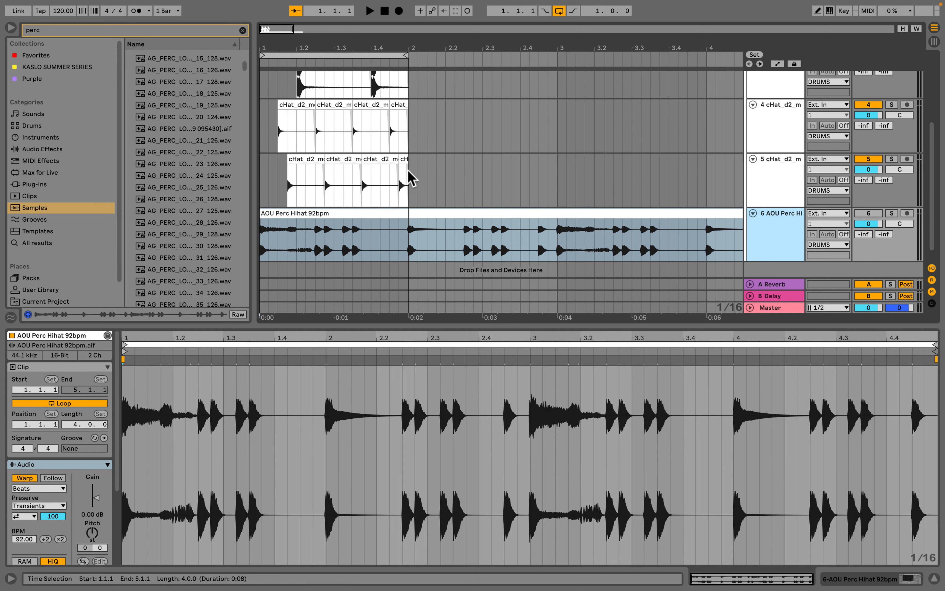
{"action": "left_click", "coordinate": [405, 160]}
{"action": "scroll", "coordinate": [405, 164], "scroll_direction": "up", "scroll_amount": 3}
{"action": "scroll", "coordinate": [405, 164], "scroll_direction": "down", "scroll_amount": 3}
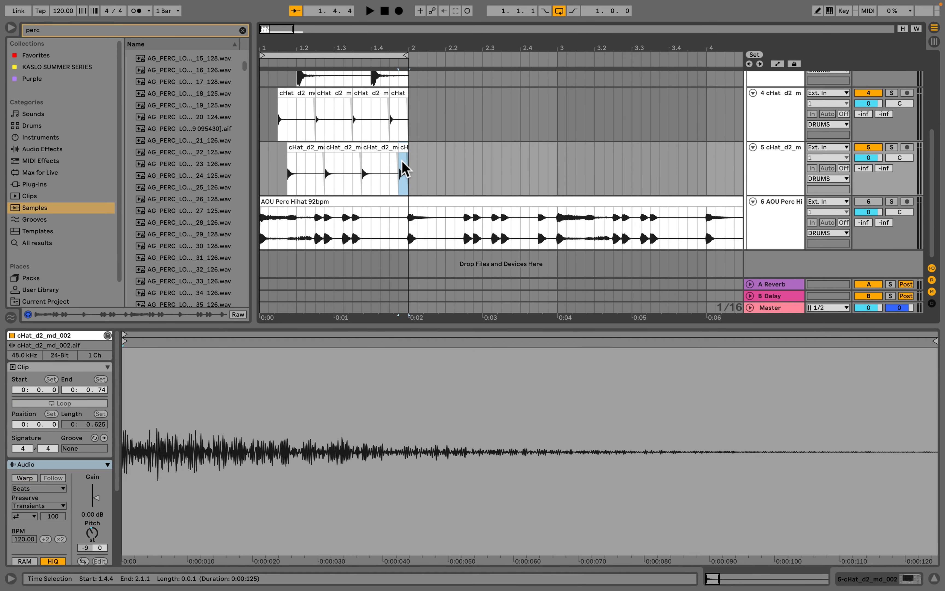
{"action": "scroll", "coordinate": [269, 170], "scroll_direction": "up", "scroll_amount": 3}
{"action": "scroll", "coordinate": [267, 129], "scroll_direction": "down", "scroll_amount": 3}
{"action": "scroll", "coordinate": [380, 165], "scroll_direction": "up", "scroll_amount": 5}
{"action": "scroll", "coordinate": [376, 155], "scroll_direction": "down", "scroll_amount": 3}
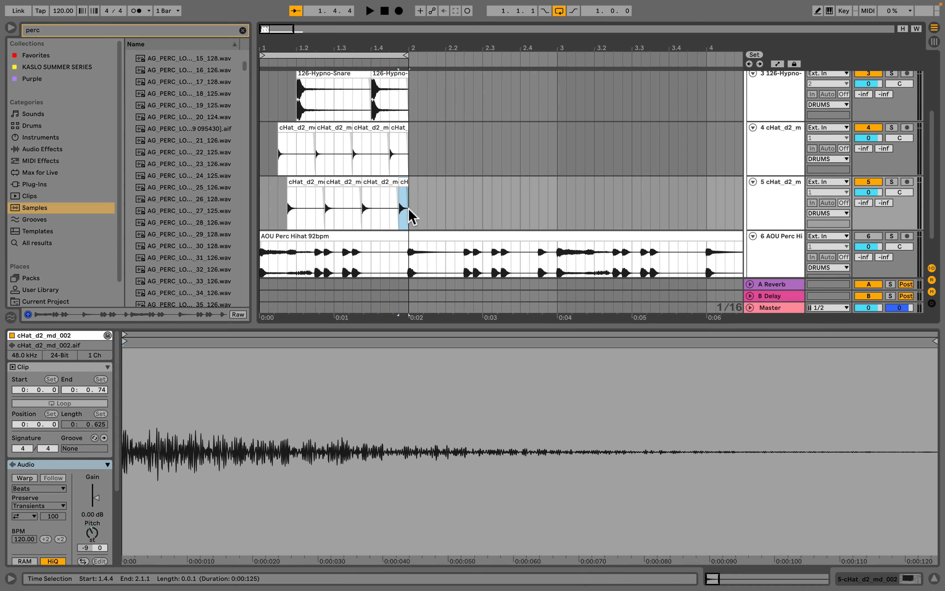
{"action": "left_click", "coordinate": [410, 217]}
{"action": "scroll", "coordinate": [298, 119], "scroll_direction": "up", "scroll_amount": 3}
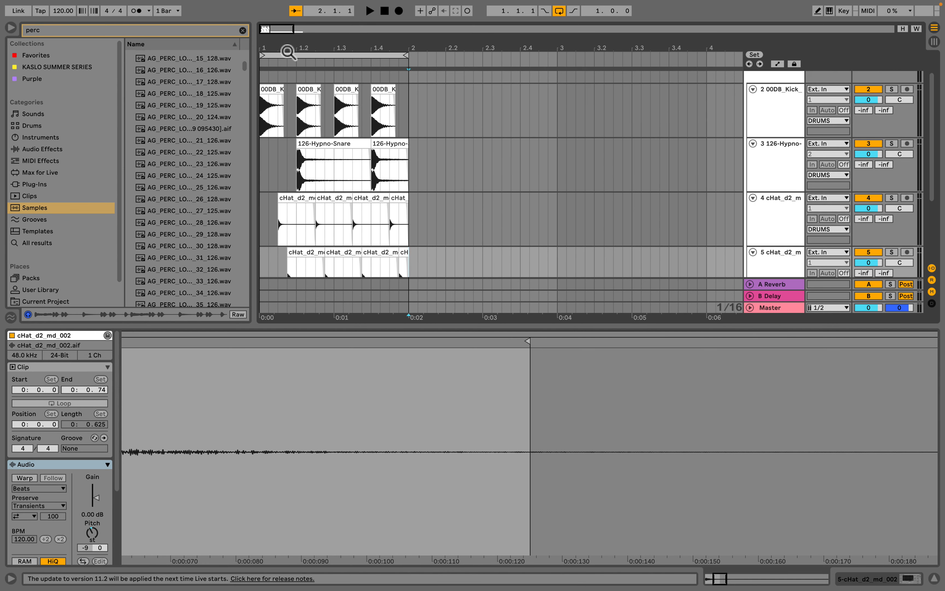
{"action": "scroll", "coordinate": [254, 238], "scroll_direction": "down", "scroll_amount": 2}
- Try duplicating bar 1 of all drum tracks into bar 2, then undo the duplication
{"action": "left_click_drag", "start_coordinate": [253, 238], "coordinate": [154, 247]}
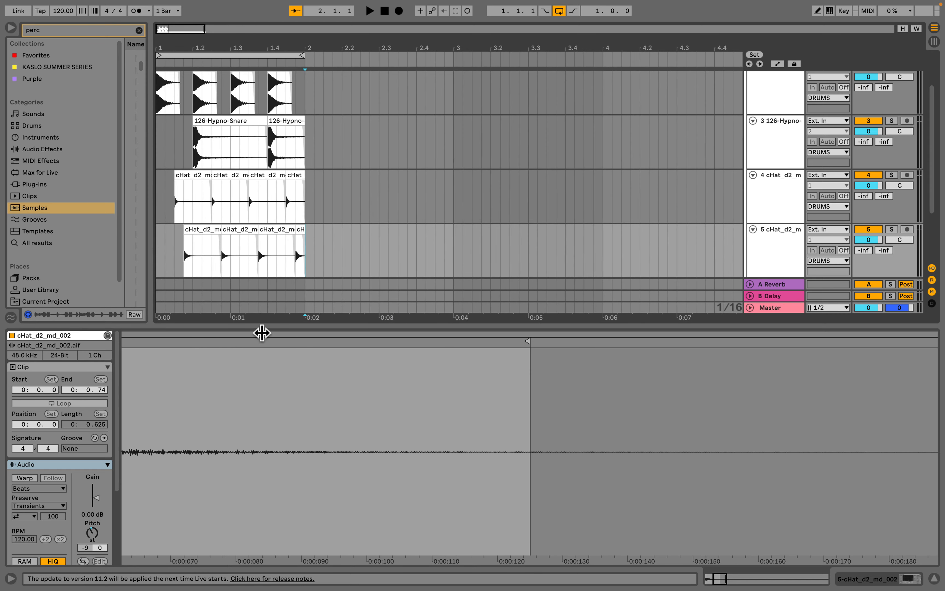
{"action": "left_click_drag", "start_coordinate": [262, 333], "coordinate": [262, 431]}
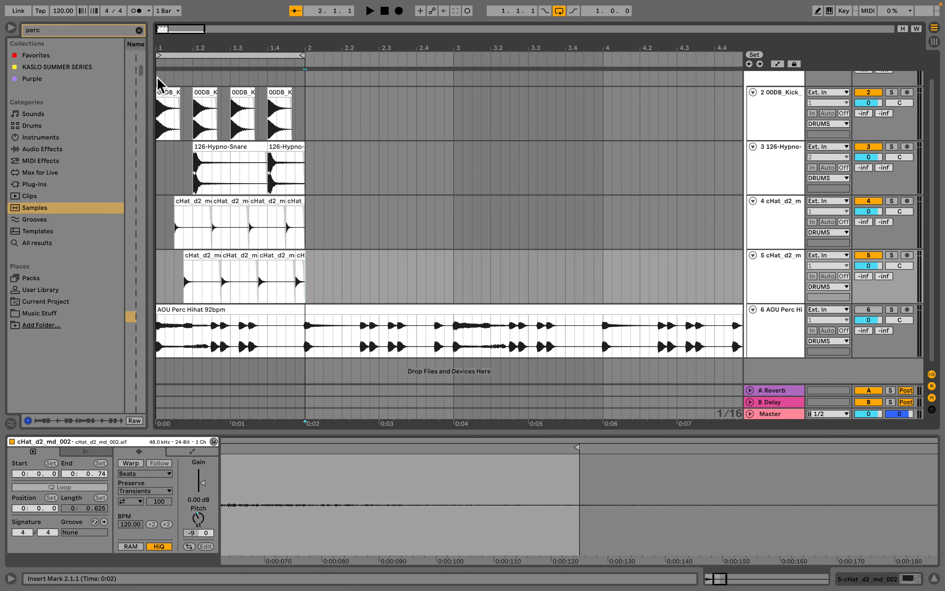
{"action": "left_click_drag", "start_coordinate": [158, 81], "coordinate": [305, 274]}
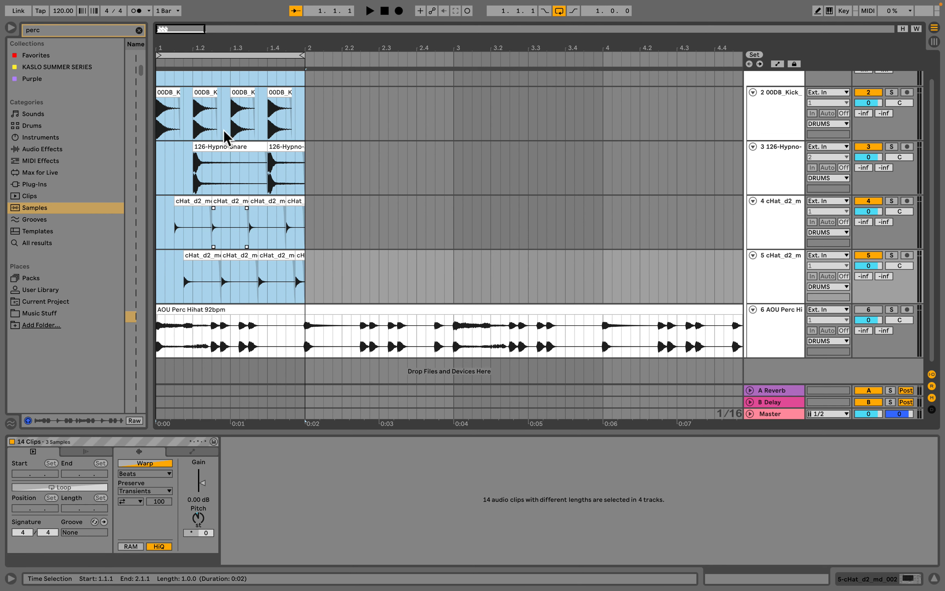
{"action": "left_click", "coordinate": [163, 80]}
{"action": "scroll", "coordinate": [168, 91], "scroll_direction": "up", "scroll_amount": 2}
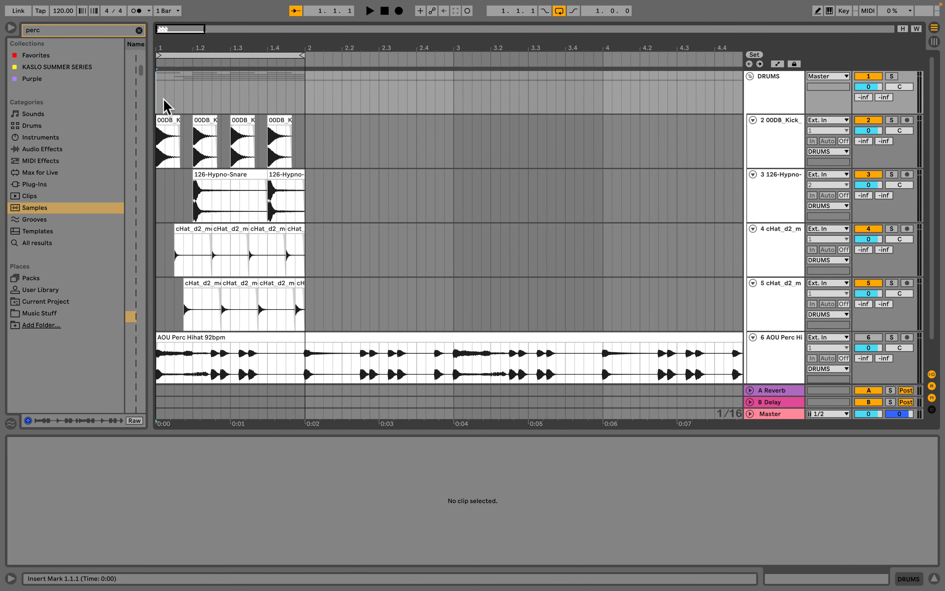
{"action": "left_click_drag", "start_coordinate": [158, 104], "coordinate": [305, 315]}
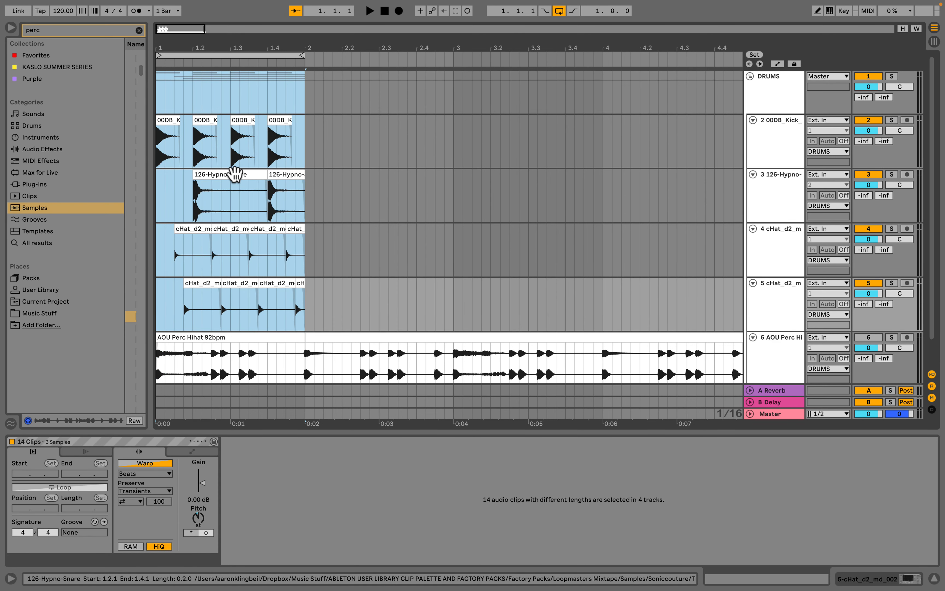
{"action": "key", "text": "super+d"}
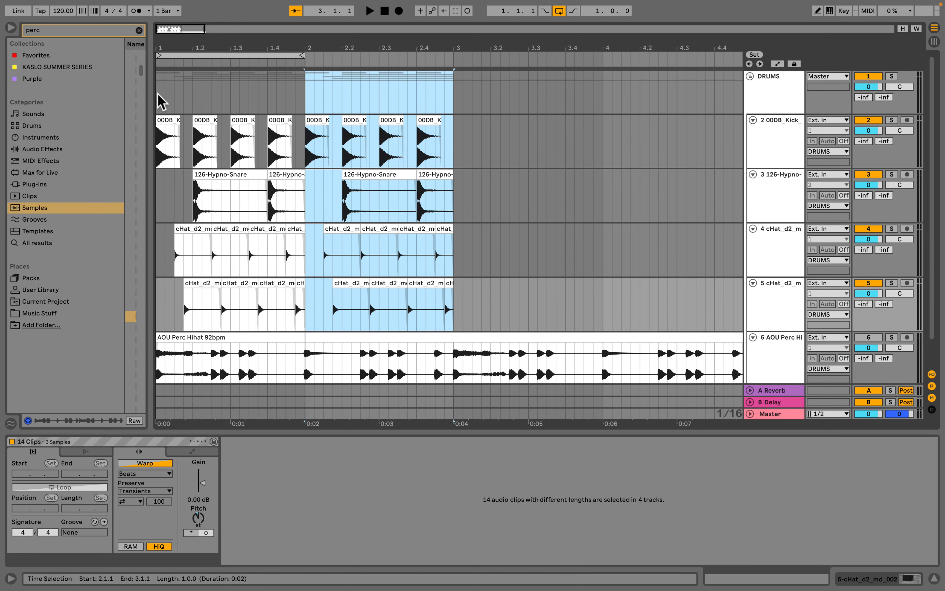
{"action": "left_click_drag", "start_coordinate": [158, 99], "coordinate": [301, 109]}
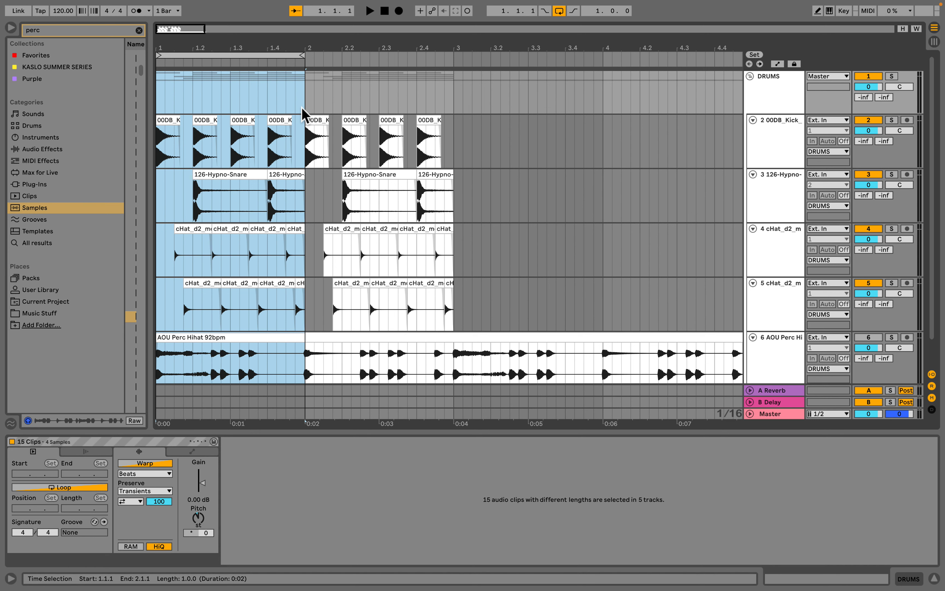
{"action": "left_click", "coordinate": [314, 115]}
{"action": "key", "text": "ctrl+z"}
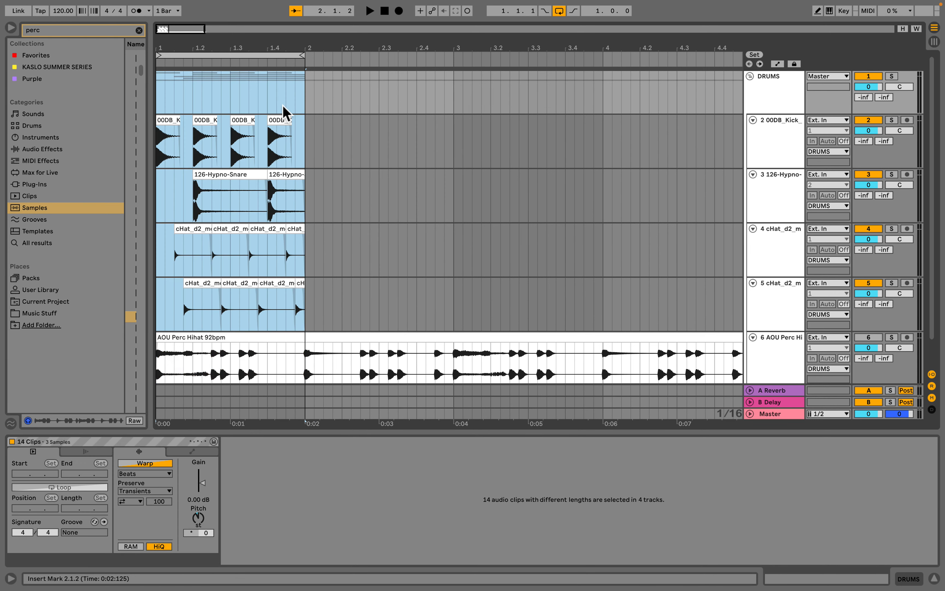
- Try duplicating the bar-1 drum clip selection several times along the arrangement, then undo the duplicates
{"action": "key", "text": "ctrl+4"}
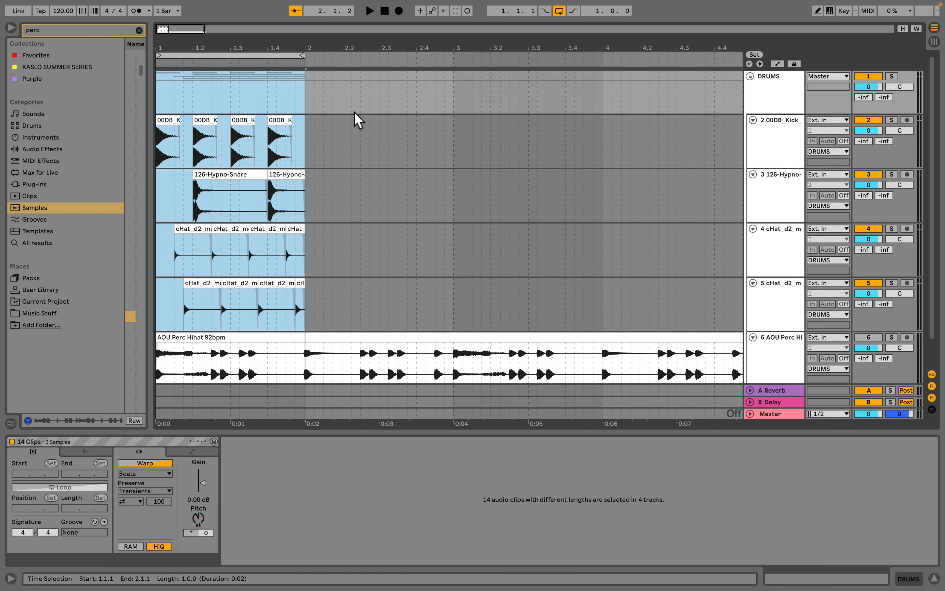
{"action": "left_click", "coordinate": [354, 122]}
{"action": "left_click_drag", "start_coordinate": [160, 105], "coordinate": [298, 307]}
{"action": "key", "text": "ctrl+d"}
{"action": "key", "text": "ctrl+d"}
{"action": "key", "text": "ctrl+d"}
{"action": "key", "text": "ctrl+d"}
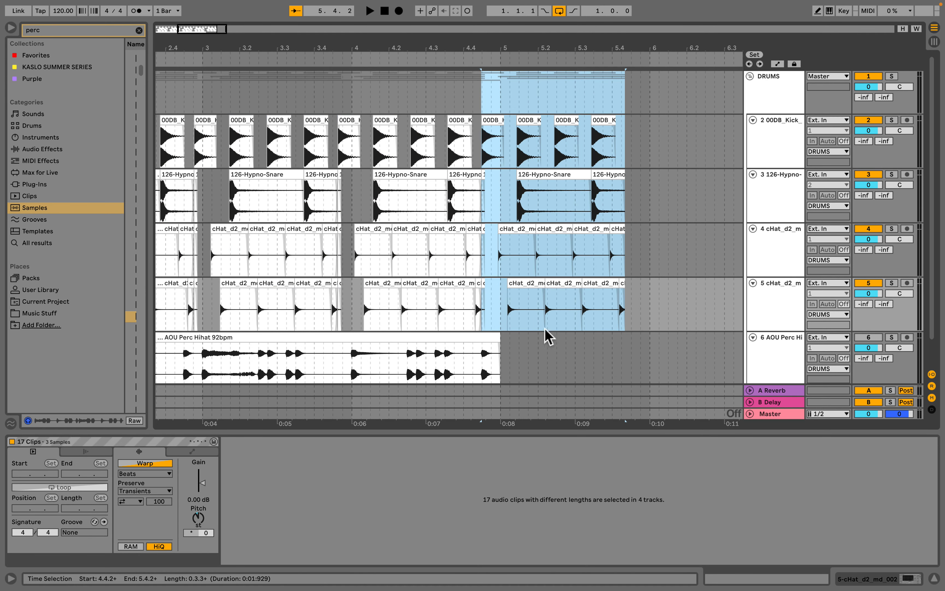
{"action": "scroll", "coordinate": [546, 332], "scroll_direction": "left", "scroll_amount": 10}
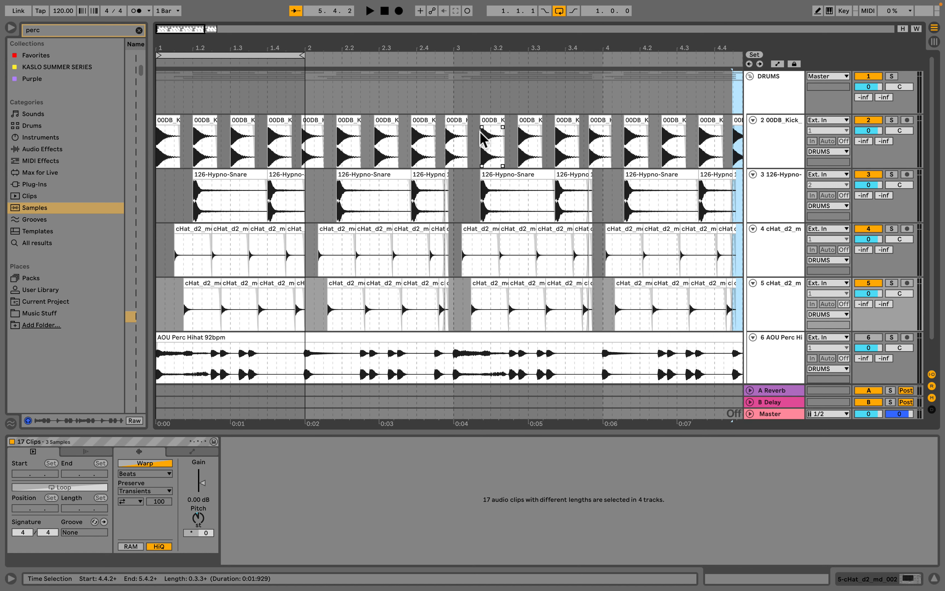
{"action": "key", "text": "ctrl+z"}
{"action": "key", "text": "ctrl+z"}
{"action": "key", "text": "ctrl+z"}
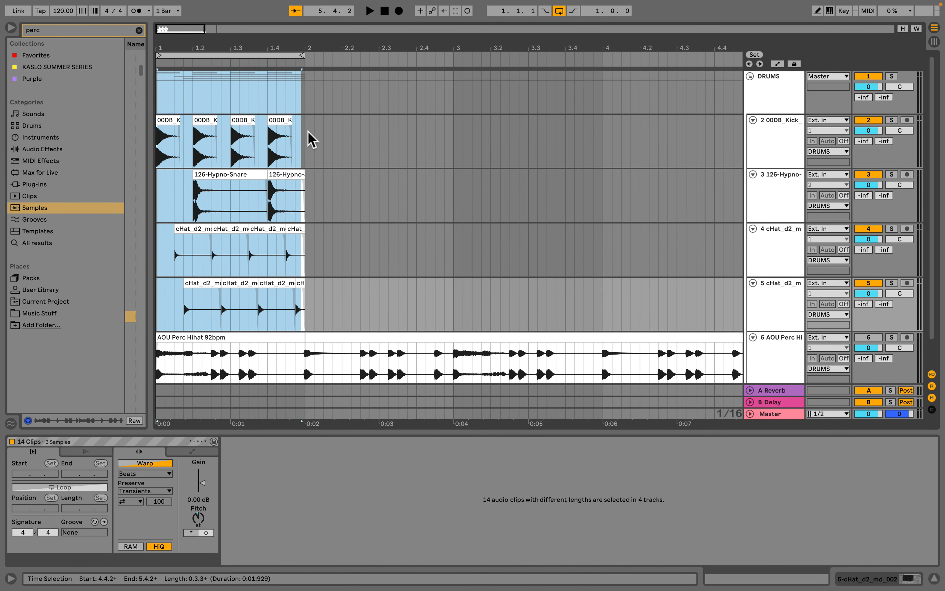
{"action": "left_click", "coordinate": [307, 144]}
{"action": "left_click", "coordinate": [168, 122]}
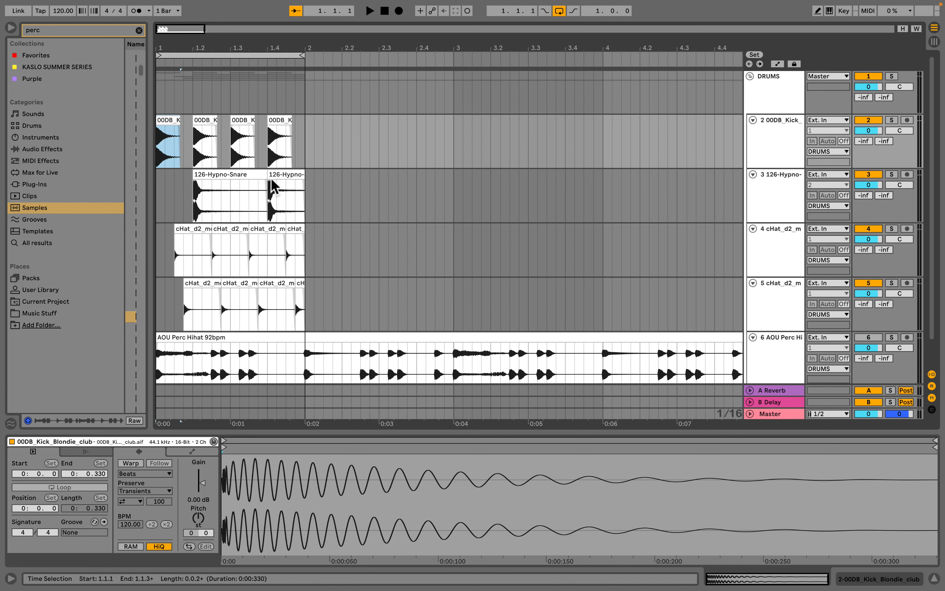
{"action": "left_click", "coordinate": [300, 311], "text": "shift"}
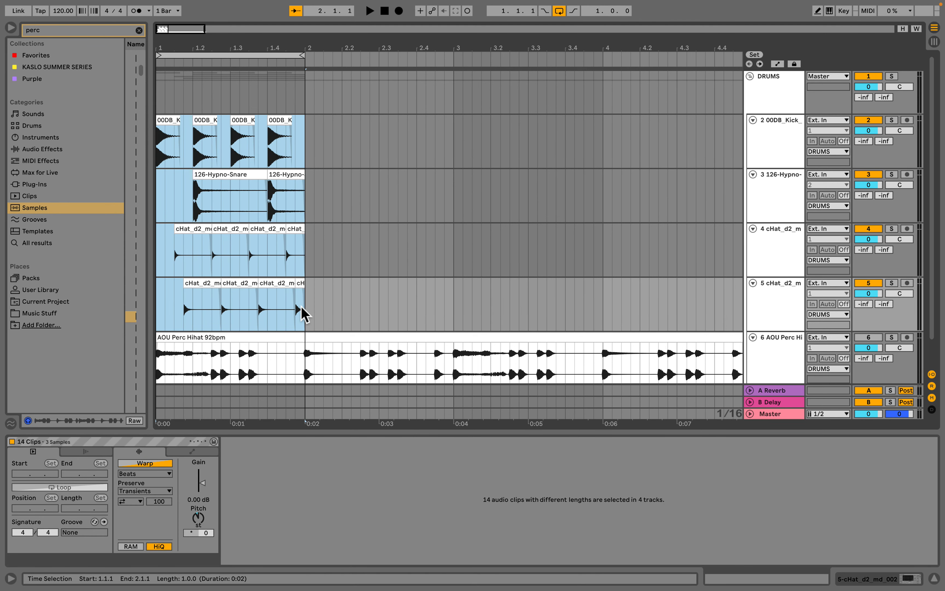
{"action": "left_click", "coordinate": [360, 89]}
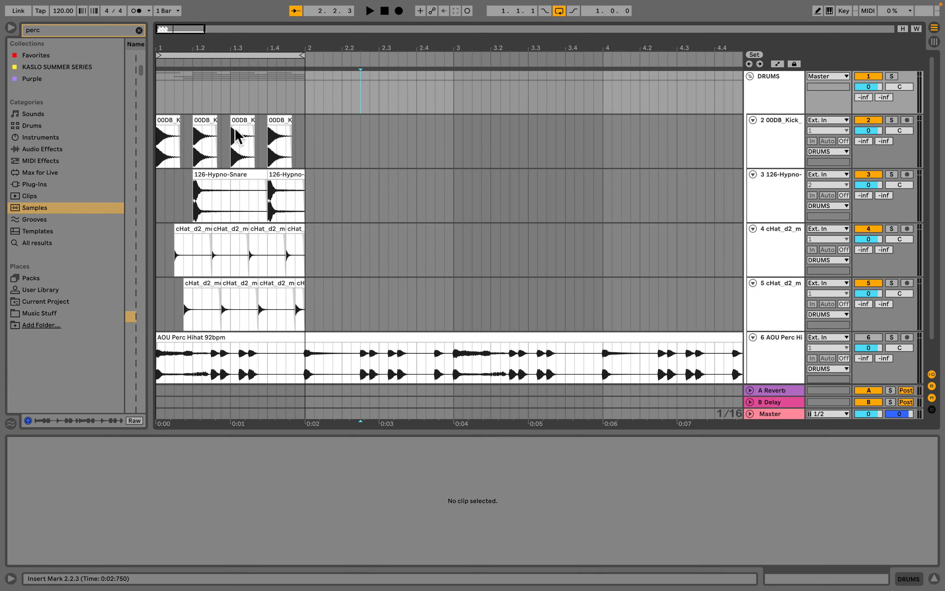
{"action": "left_click_drag", "start_coordinate": [162, 104], "coordinate": [276, 352]}
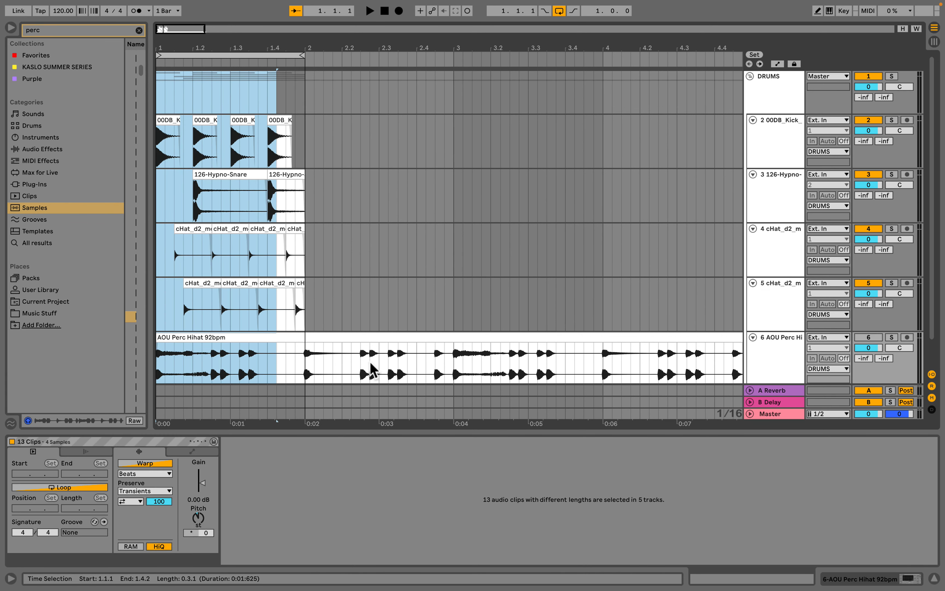
{"action": "left_click", "coordinate": [158, 97]}
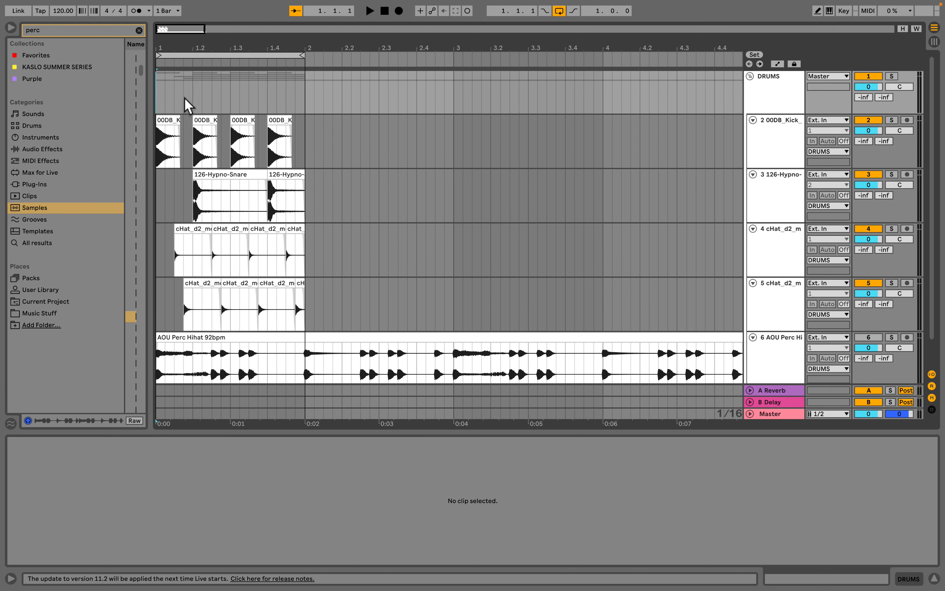
{"action": "left_click_drag", "start_coordinate": [193, 100], "coordinate": [116, 115]}
{"action": "left_click", "coordinate": [176, 87]}
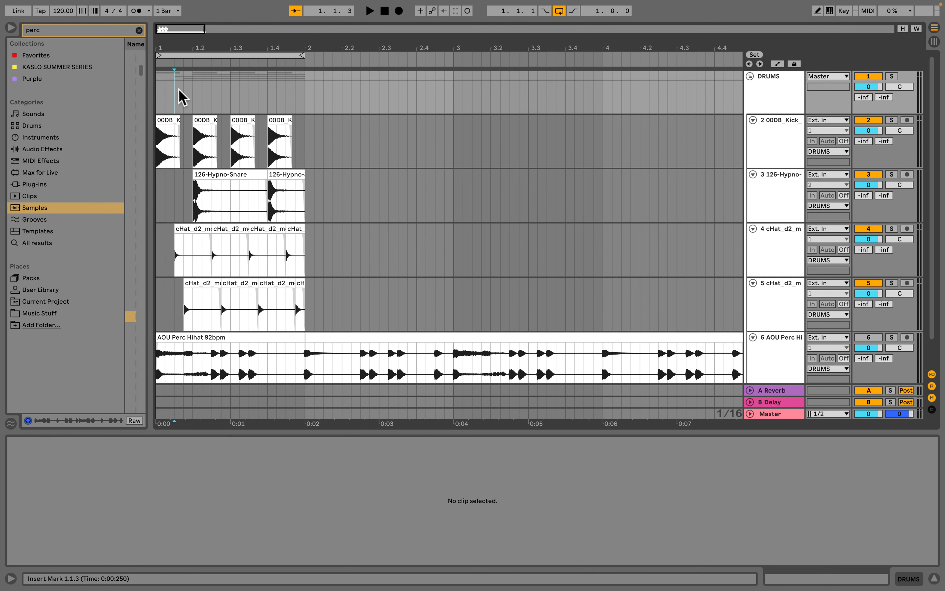
- Try duplicating the time of the first kick beat three times, then undo the insertions
{"action": "left_click", "coordinate": [160, 162]}
{"action": "left_click_drag", "start_coordinate": [191, 164], "coordinate": [157, 128]}
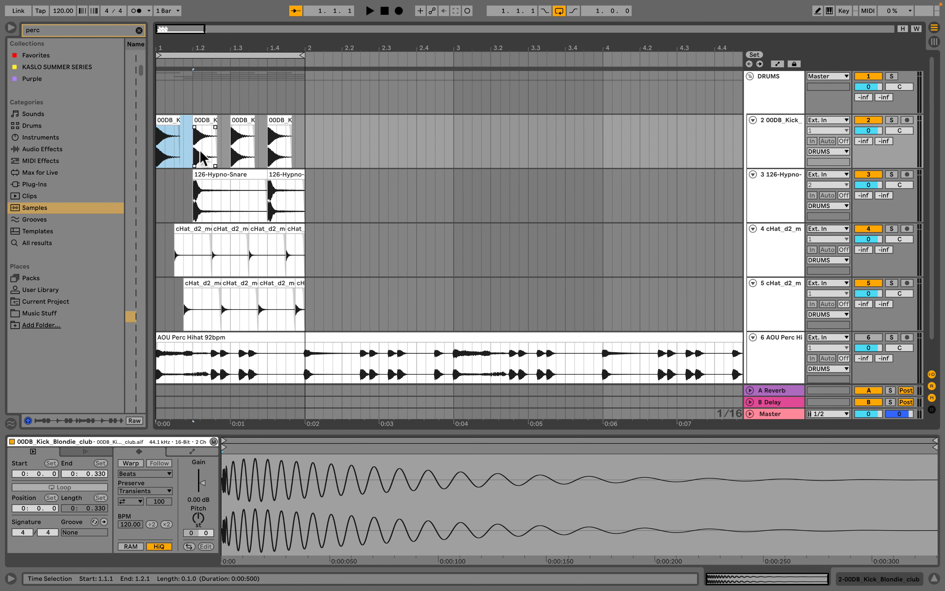
{"action": "key", "text": "ctrl+shift+d"}
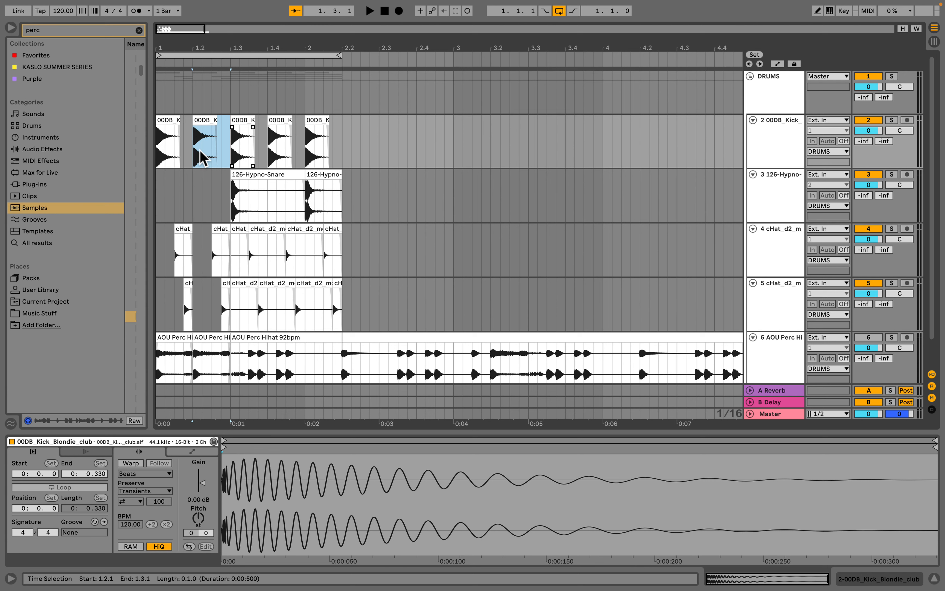
{"action": "key", "text": "ctrl+shift+d"}
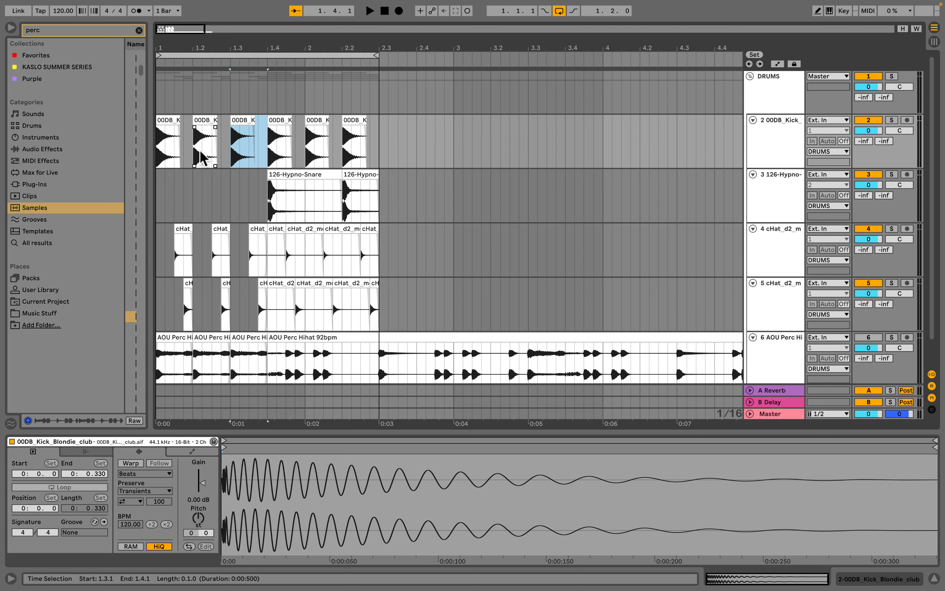
{"action": "key", "text": "ctrl+shift+d"}
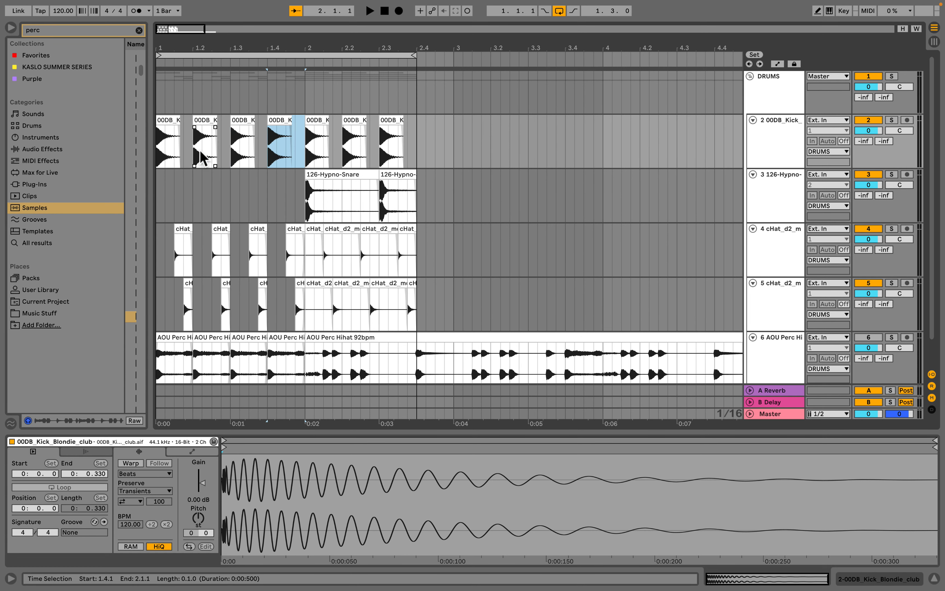
{"action": "key", "text": "ctrl+z"}
{"action": "key", "text": "ctrl+z"}
{"action": "key", "text": "ctrl+z"}
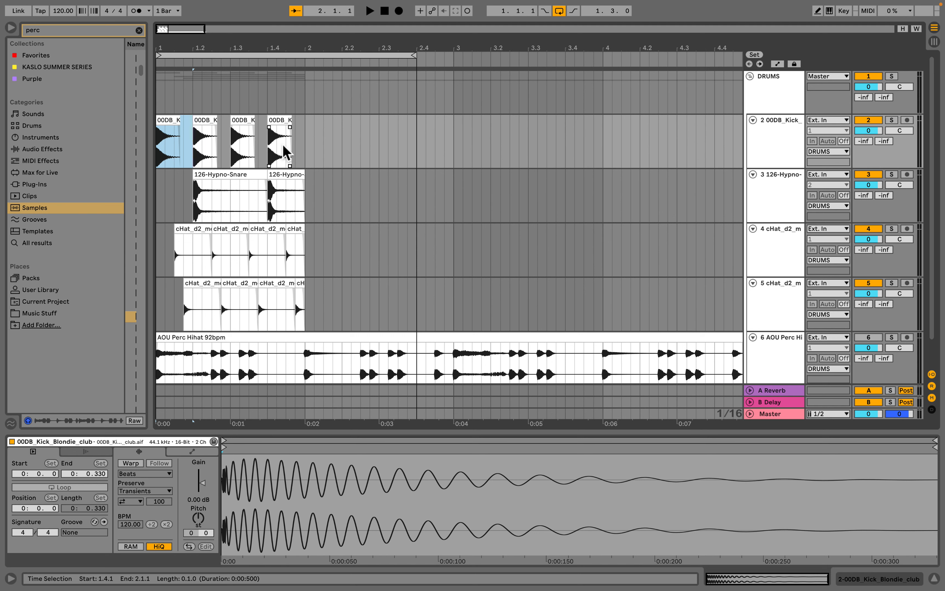
- Try repeating a sixteenth-note slice of the last kick three times, audition it, and undo the change
{"action": "left_click_drag", "start_coordinate": [270, 156], "coordinate": [280, 161]}
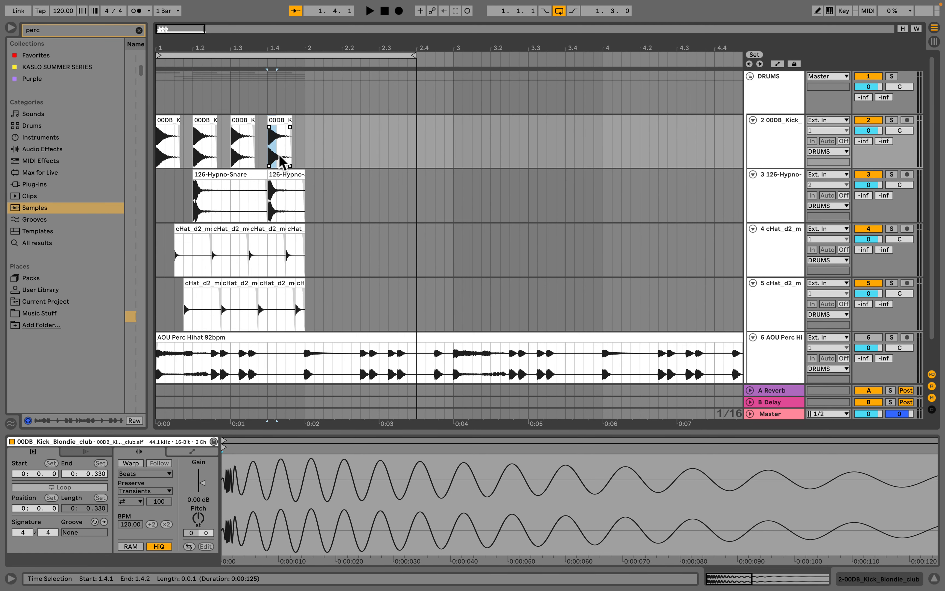
{"action": "key", "text": "ctrl+shift+d"}
{"action": "key", "text": "ctrl+shift+d"}
{"action": "key", "text": "ctrl+shift+d"}
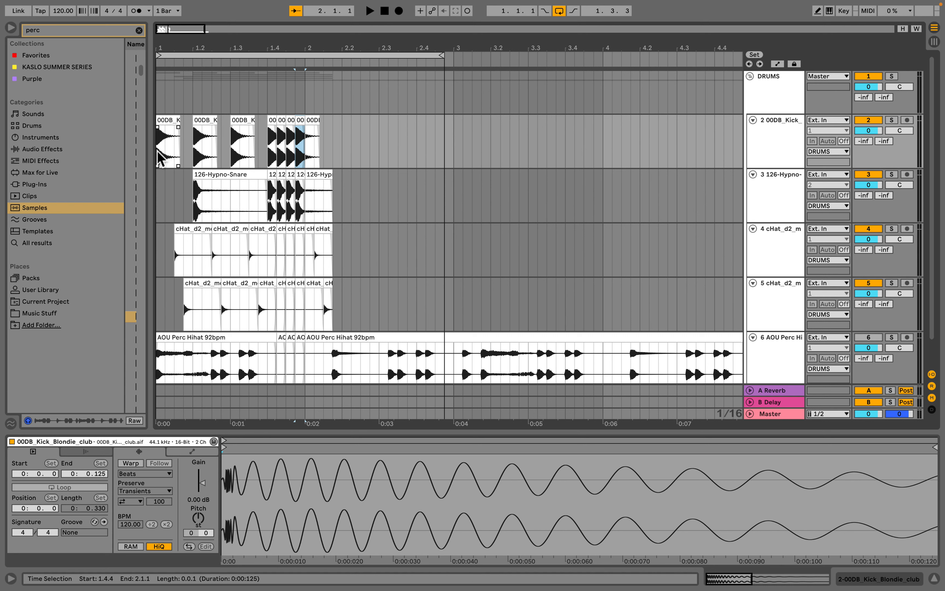
{"action": "left_click", "coordinate": [160, 158]}
{"action": "key", "text": "space"}
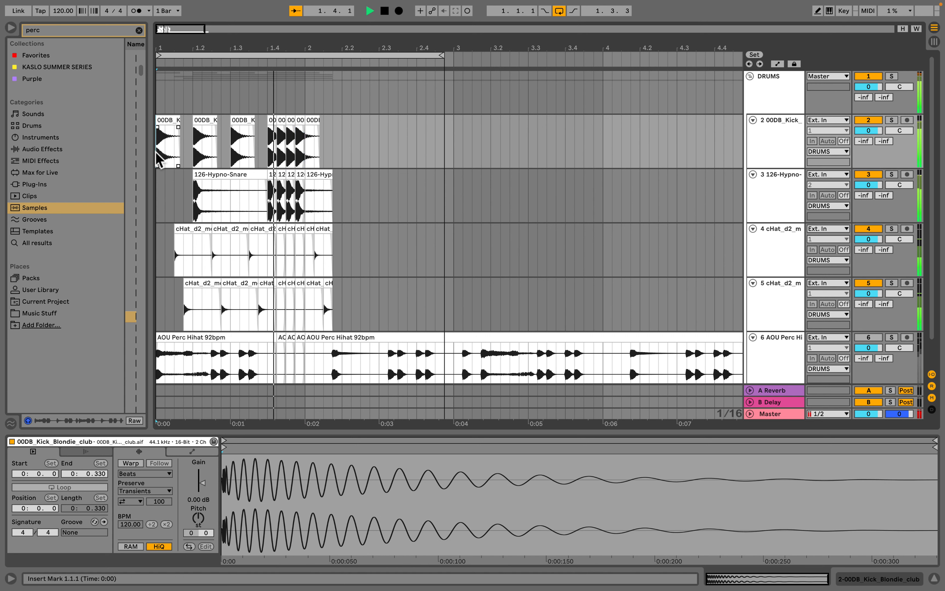
{"action": "key", "text": "space"}
{"action": "key", "text": "super+z"}
{"action": "key", "text": "super+z"}
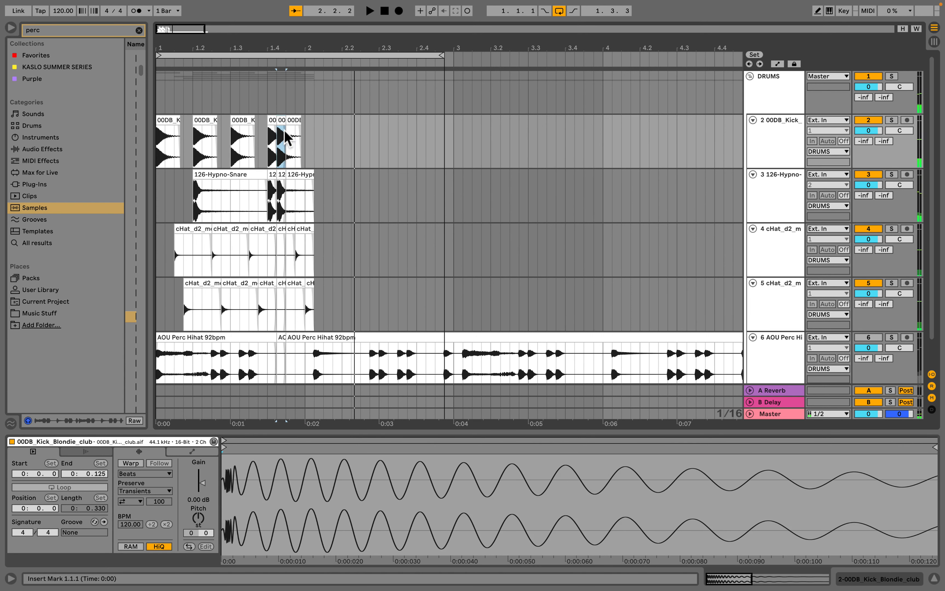
{"action": "key", "text": "super+z"}
{"action": "key", "text": "super+z"}
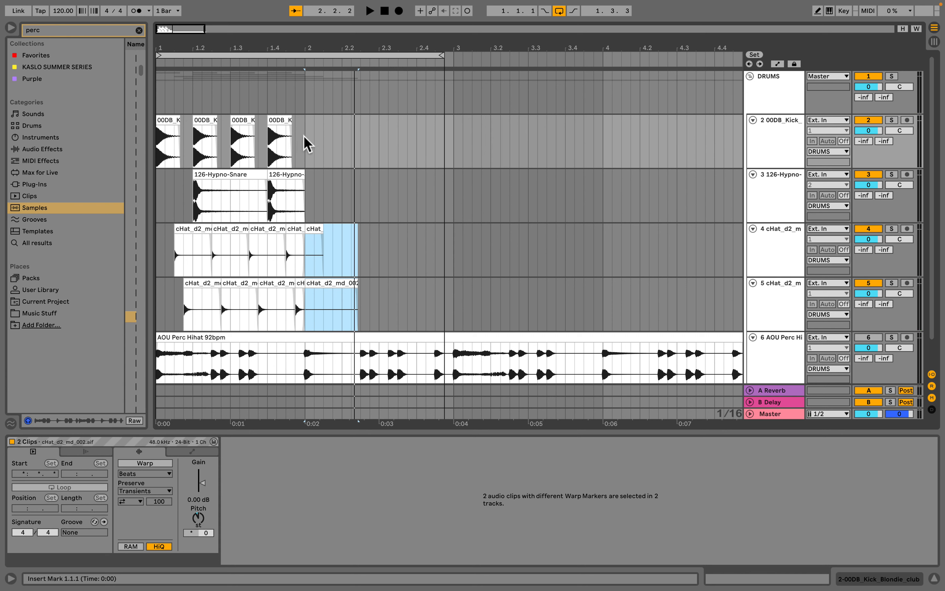
{"action": "left_click_drag", "start_coordinate": [304, 144], "coordinate": [148, 137]}
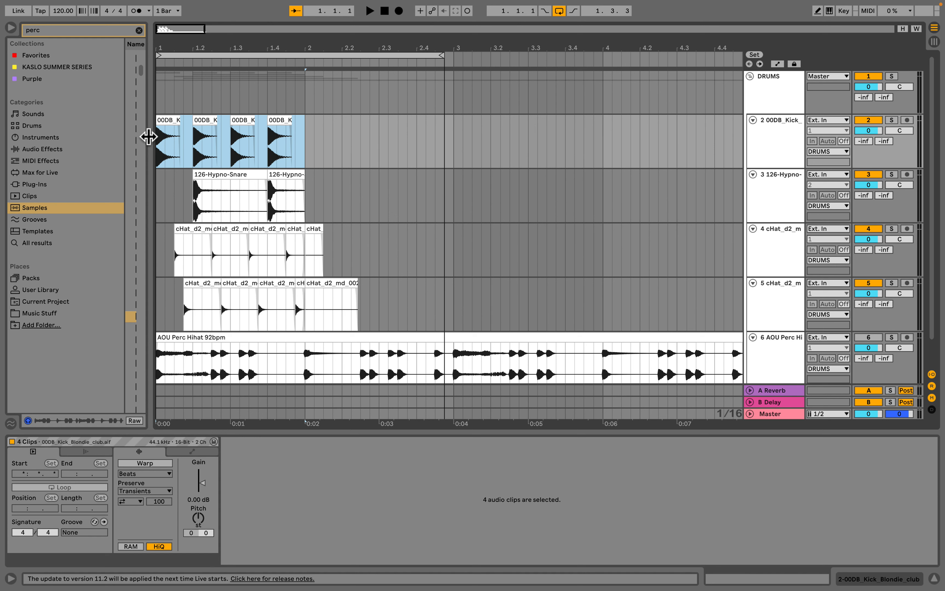
{"action": "key", "text": "ctrl+z"}
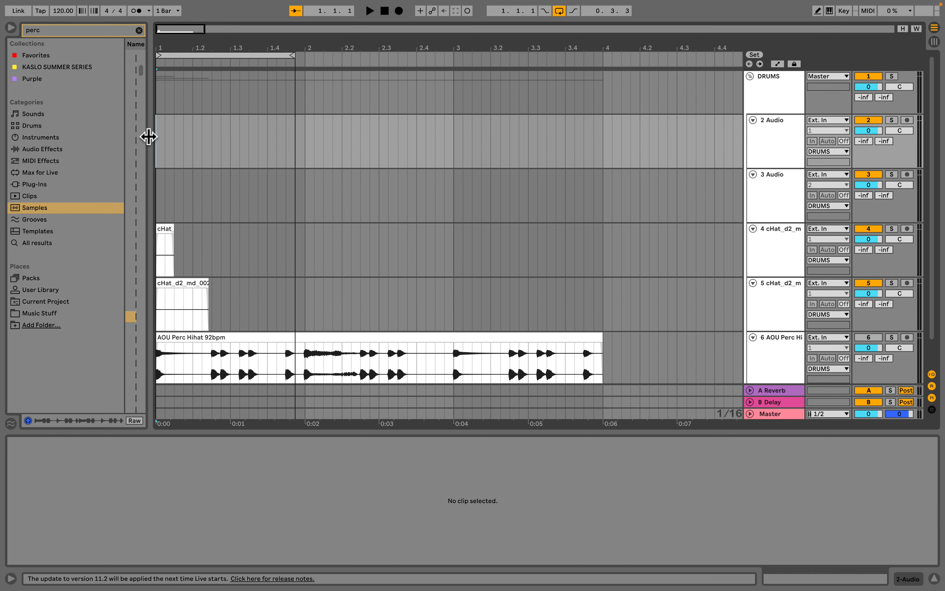
{"action": "left_click", "coordinate": [454, 141]}
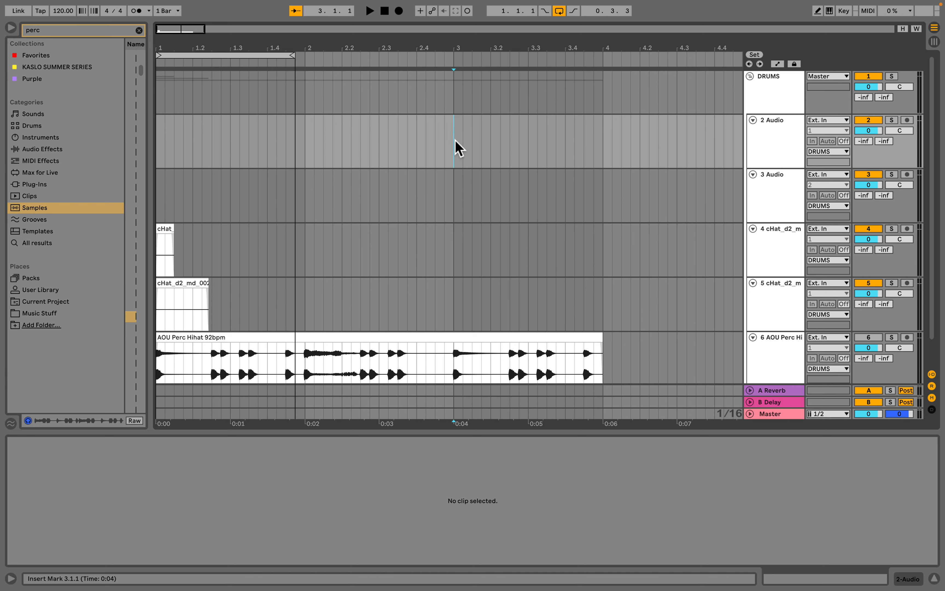
{"action": "key", "text": "ctrl+shift+z"}
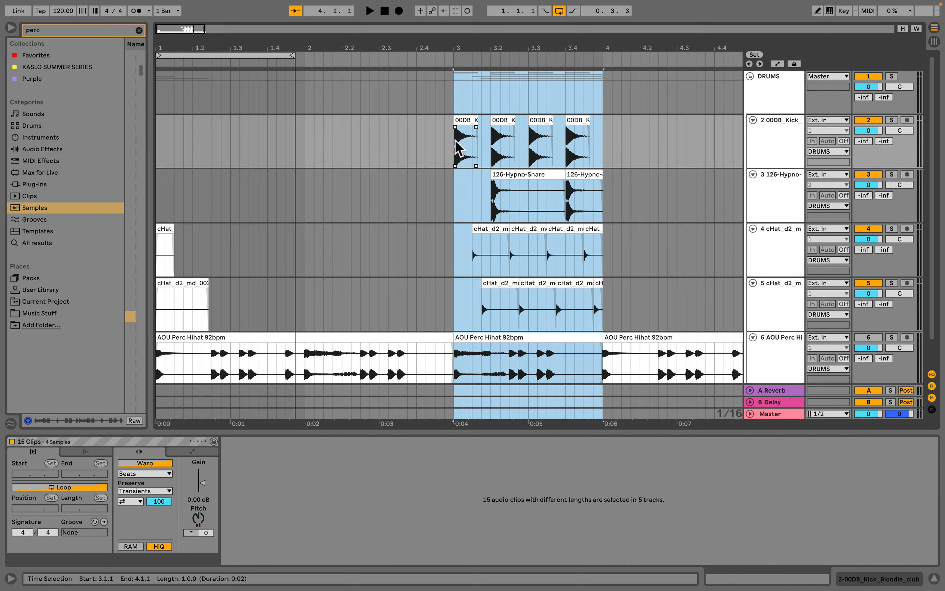
{"action": "key", "text": "ctrl+z"}
{"action": "key", "text": "ctrl+z"}
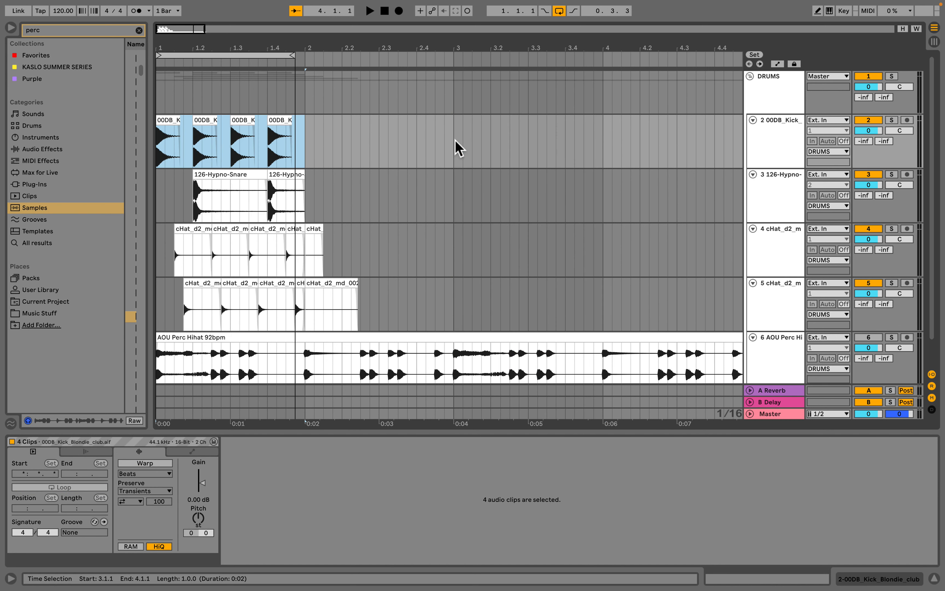
{"action": "key", "text": "ctrl+z"}
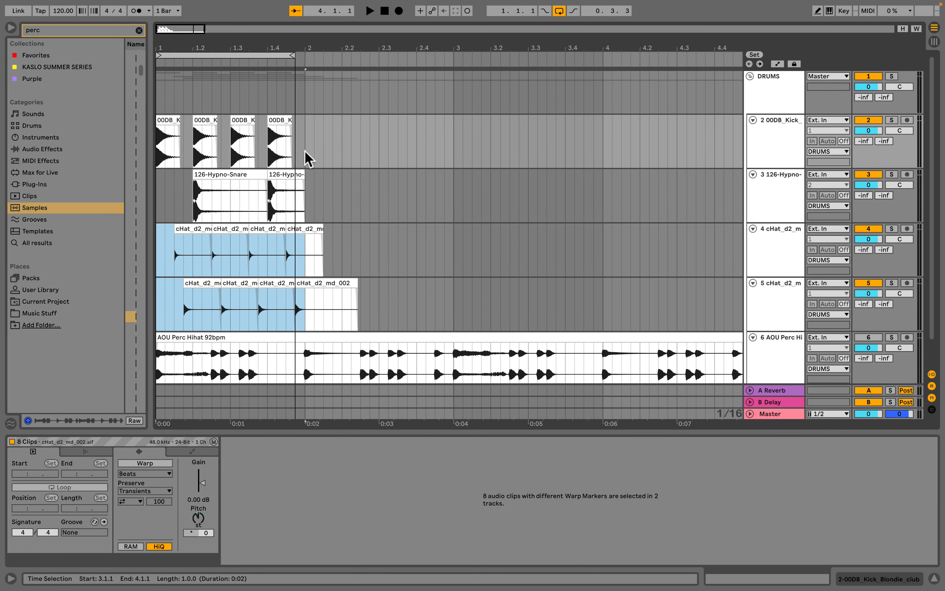
- Duplicate bar 1 of the kick, snare and both hat tracks into bar 2 and extend the loop to two bars
{"action": "left_click_drag", "start_coordinate": [295, 56], "coordinate": [305, 56]}
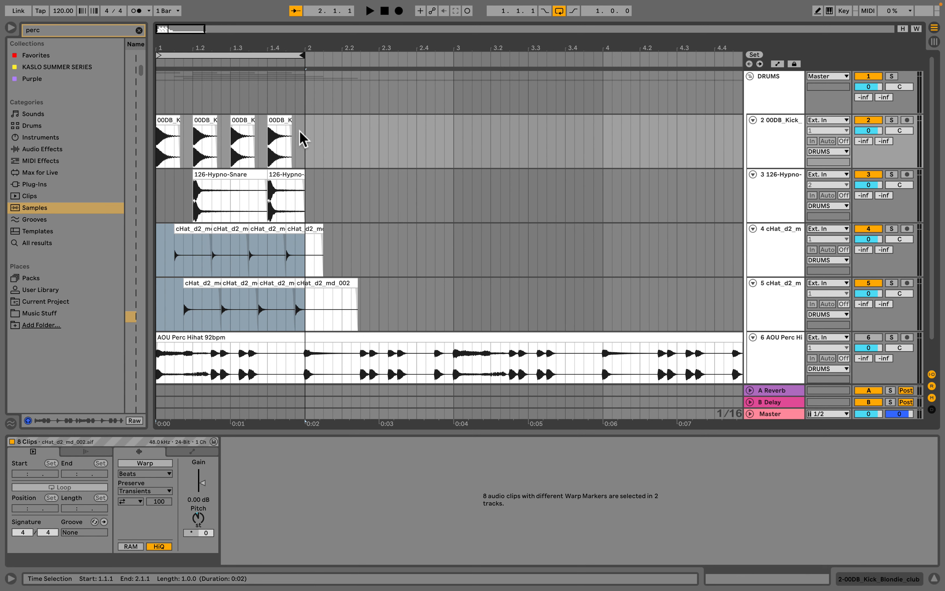
{"action": "left_click_drag", "start_coordinate": [304, 141], "coordinate": [123, 293]}
{"action": "key", "text": "ctrl+d"}
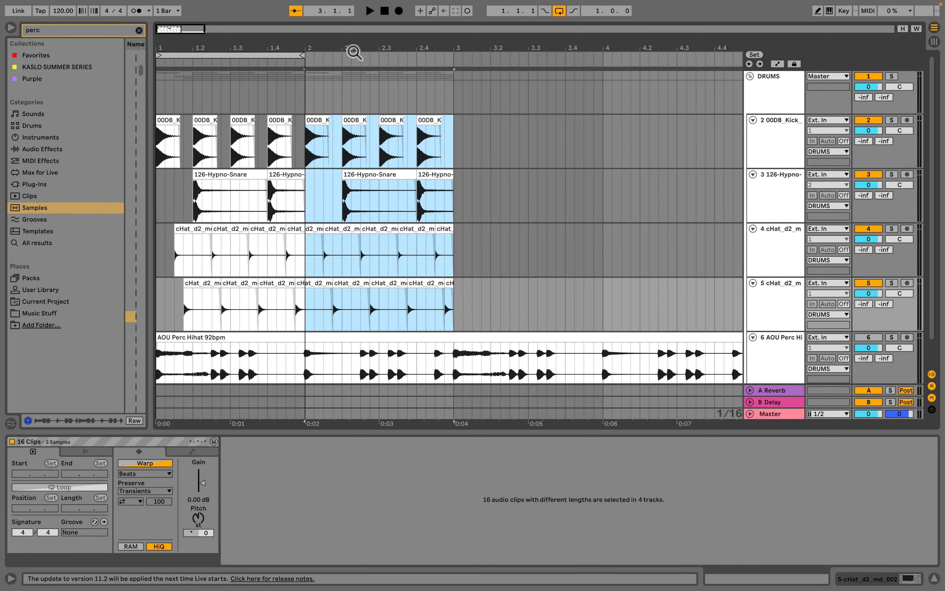
{"action": "left_click_drag", "start_coordinate": [300, 56], "coordinate": [453, 56]}
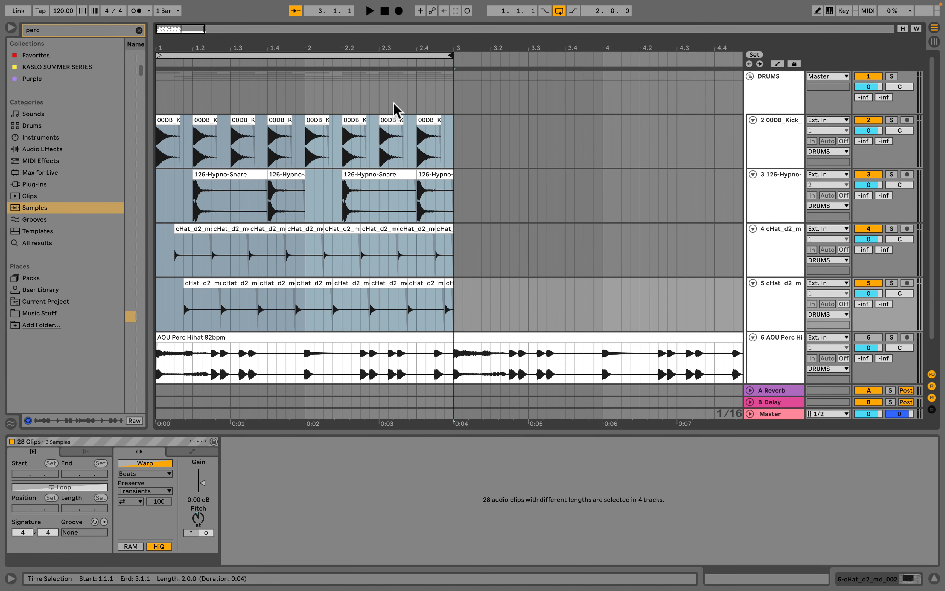
- Duplicate an eighth-note slice of the last snare in bar 2 to add an extra snare hit at 2.4.3
{"action": "left_click_drag", "start_coordinate": [307, 113], "coordinate": [454, 330]}
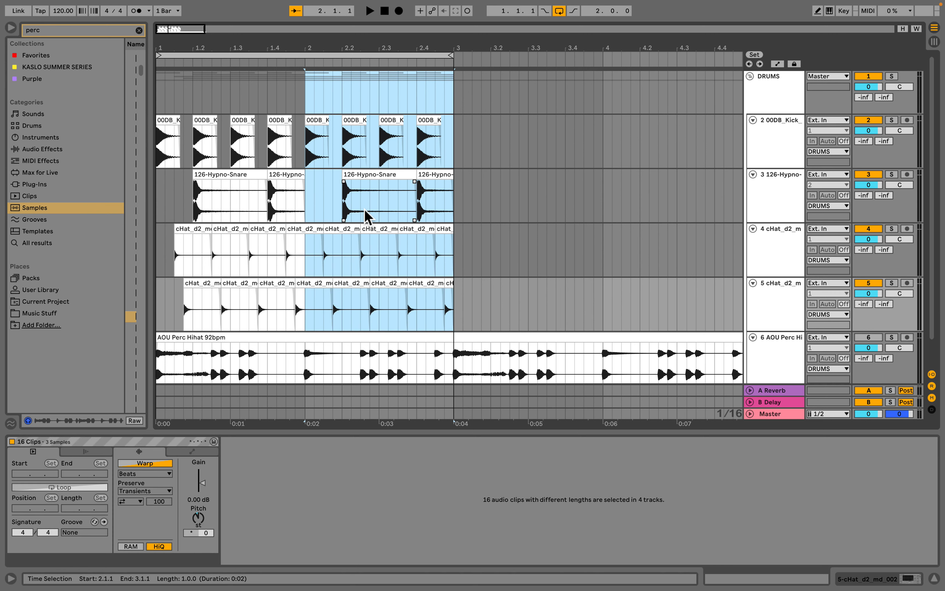
{"action": "left_click", "coordinate": [329, 201]}
{"action": "mouse_move", "coordinate": [341, 195]}
{"action": "left_mouse_down"}
{"action": "mouse_move", "coordinate": [386, 200]}
{"action": "mouse_move", "coordinate": [379, 207]}
{"action": "left_mouse_up"}
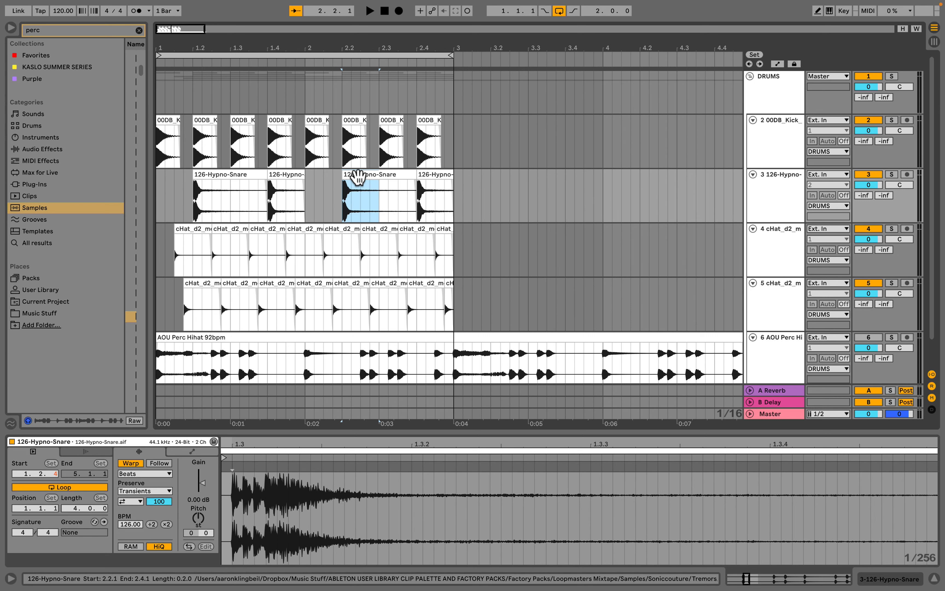
{"action": "left_click_drag", "start_coordinate": [435, 206], "coordinate": [419, 204]}
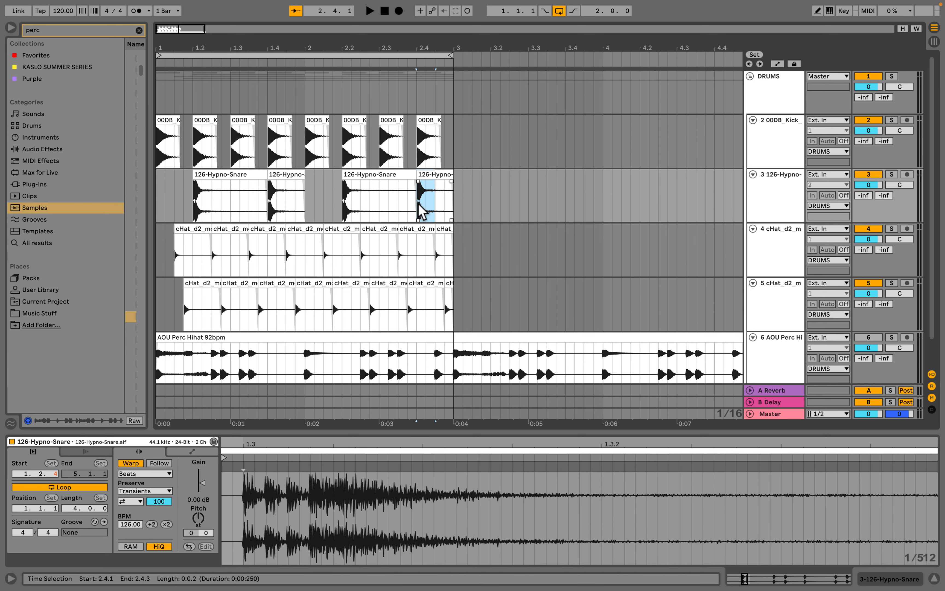
{"action": "key", "text": "super+d"}
- Lower the new snare clip's gain to -10.6 dB and play the two-bar loop
{"action": "double_click", "coordinate": [445, 172]}
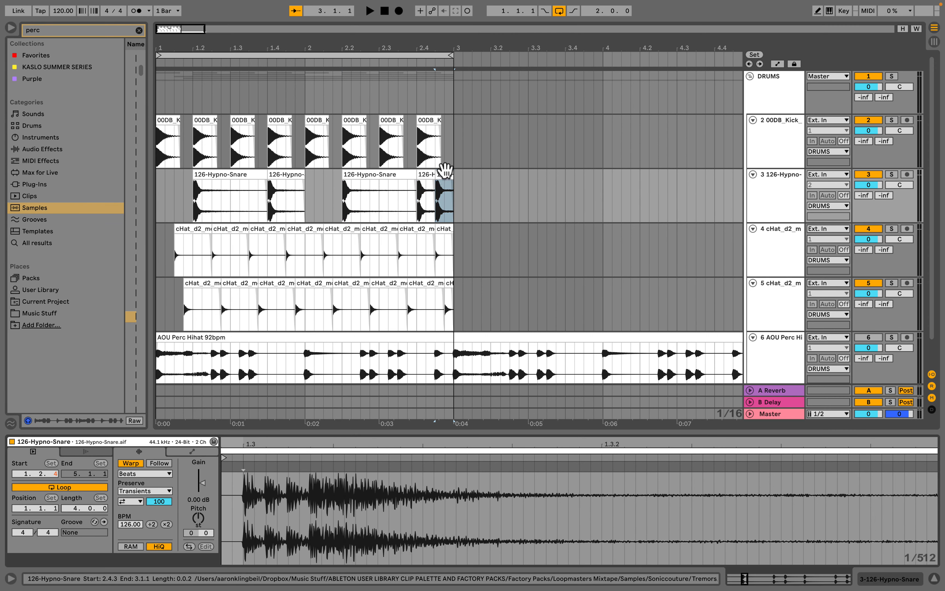
{"action": "mouse_move", "coordinate": [203, 488]}
{"action": "left_mouse_down"}
{"action": "mouse_move", "coordinate": [203, 504]}
{"action": "mouse_move", "coordinate": [205, 494]}
{"action": "left_mouse_up"}
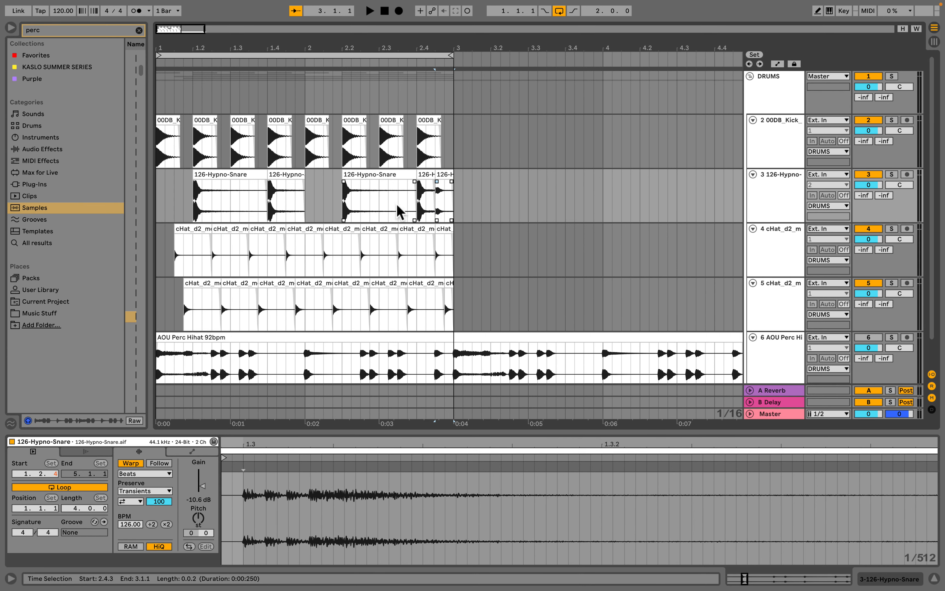
{"action": "left_click", "coordinate": [328, 214]}
{"action": "key", "text": "space"}
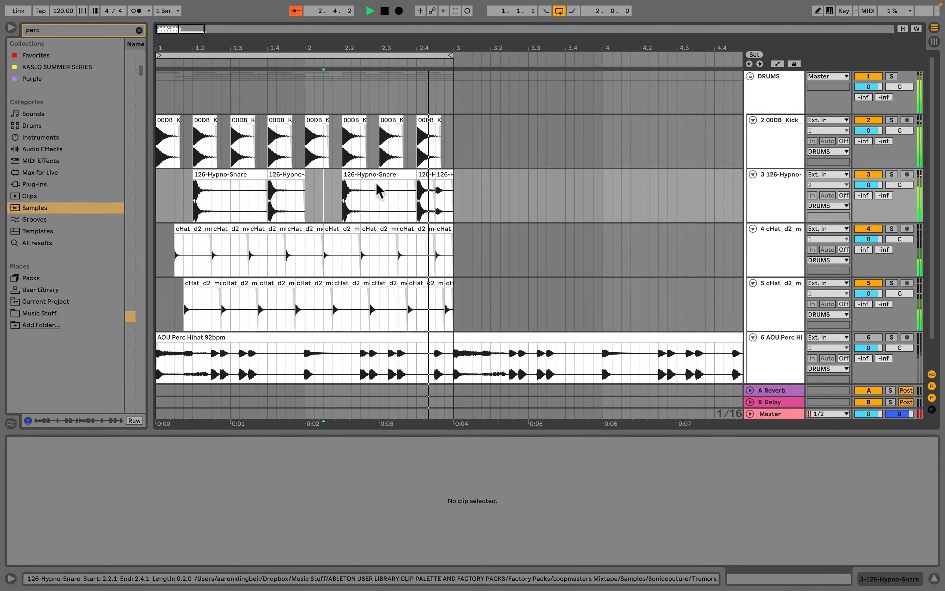
- Delete the third-beat tails of the snare clips from 1.3.1 to 1.4.1 and 2.3.1 to 2.4.1
{"action": "key", "text": "space"}
{"action": "left_click_drag", "start_coordinate": [234, 213], "coordinate": [268, 211]}
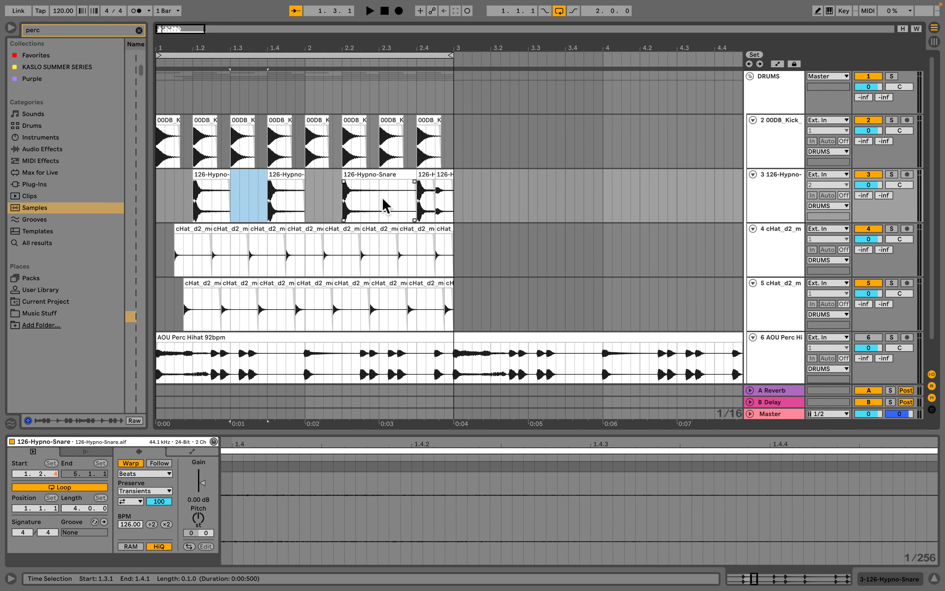
{"action": "left_click_drag", "start_coordinate": [380, 199], "coordinate": [415, 197]}
{"action": "key", "text": "Delete"}
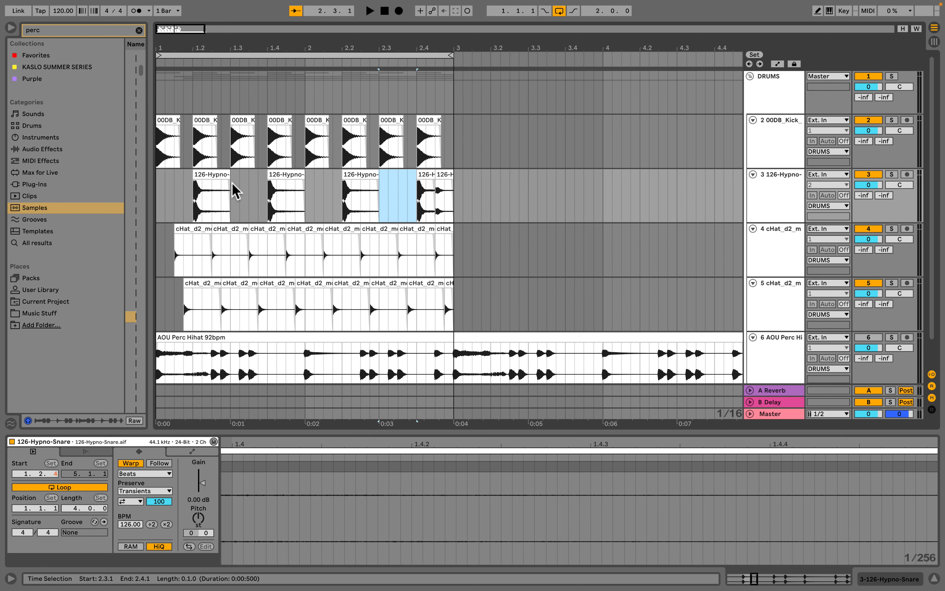
- Play the two-bar loop from the start to audition the shortened snares
{"action": "left_click", "coordinate": [158, 207]}
{"action": "key", "text": "space"}
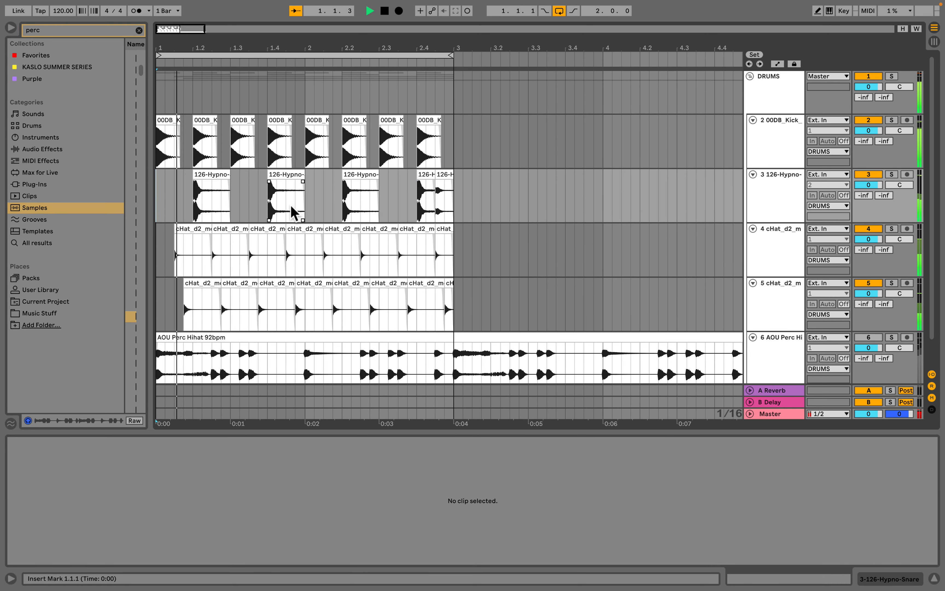
{"action": "key", "text": "space"}
- Try trimming the snare clip ending at 2.1.1 to a sixteenth note, then undo it
{"action": "left_click_drag", "start_coordinate": [292, 206], "coordinate": [303, 206]}
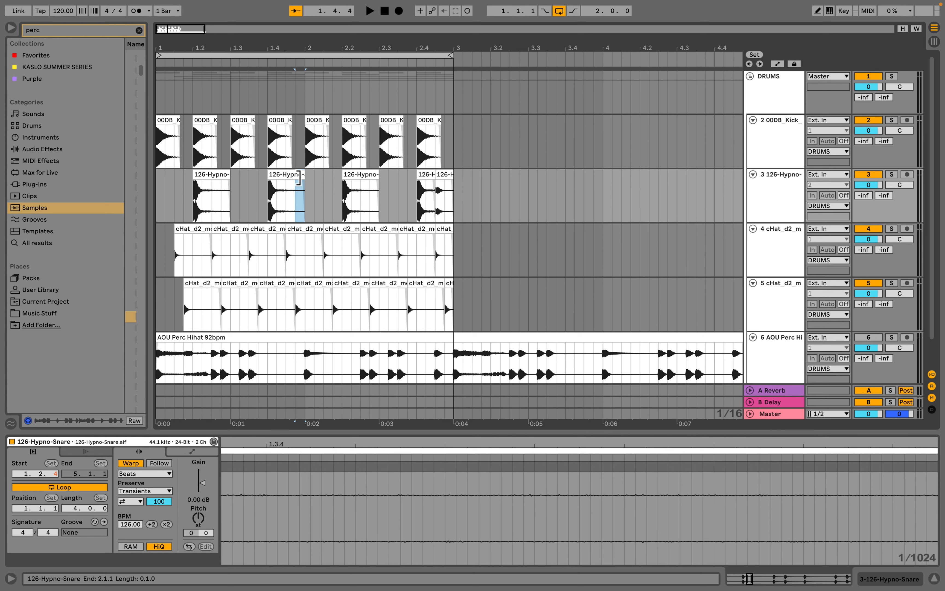
{"action": "left_click_drag", "start_coordinate": [300, 50], "coordinate": [201, 184]}
{"action": "key", "text": "super+z"}
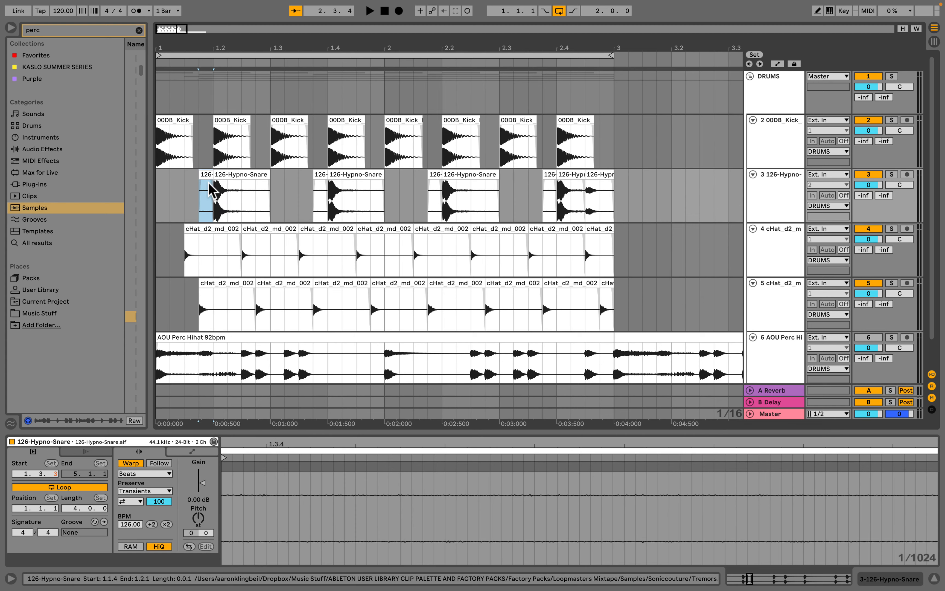
- Copy a sixteenth-note snare slice to 2.3.2 as an extra ghost hit while the loop plays
{"action": "left_click", "coordinate": [159, 214]}
{"action": "key", "text": "space"}
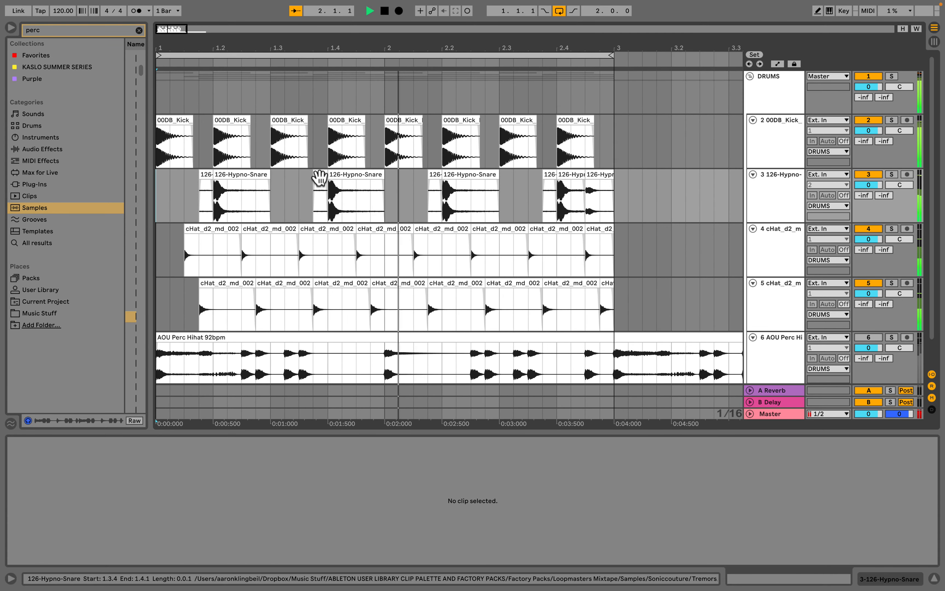
{"action": "left_click_drag", "start_coordinate": [319, 178], "coordinate": [518, 179], "text": "alt"}
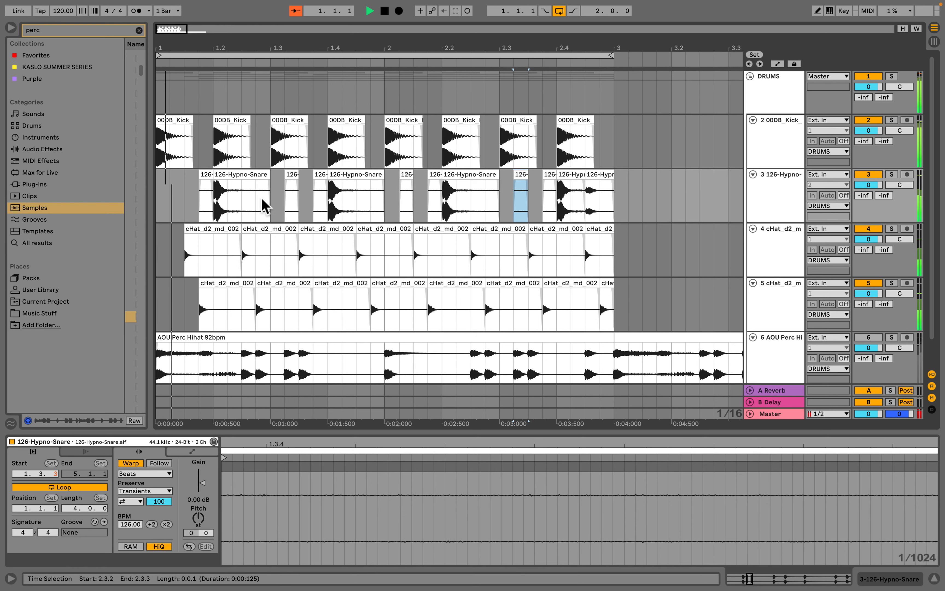
- Move the early snare ghost slice to 1.1.2 and play the loop
{"action": "left_click_drag", "start_coordinate": [201, 178], "coordinate": [177, 180], "text": "alt"}
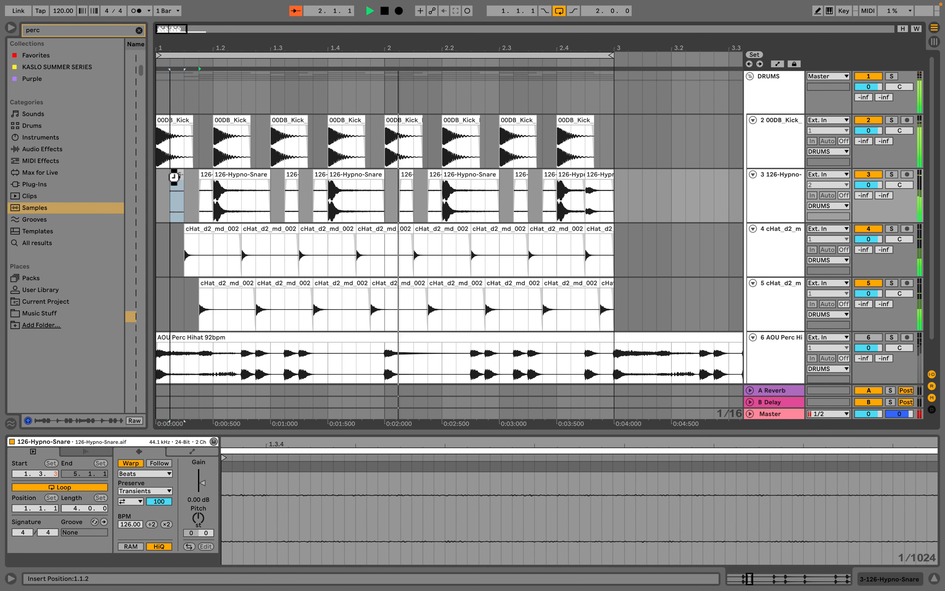
{"action": "left_click_drag", "start_coordinate": [566, 48], "coordinate": [567, 20]}
{"action": "key", "text": "space"}
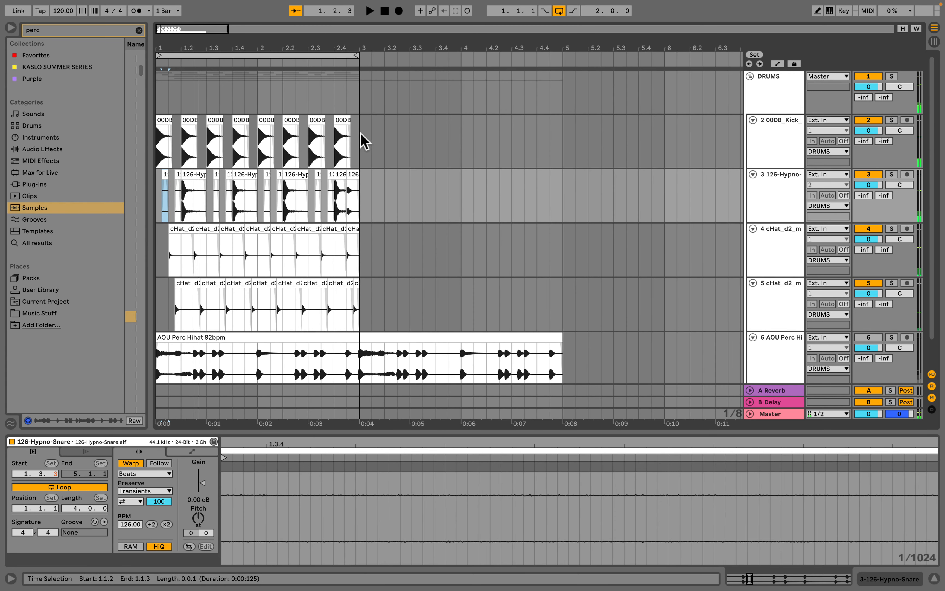
- Duplicate the two-bar kick, snare and both hat clips into bars 3–4 and extend the loop to four bars
{"action": "left_click_drag", "start_coordinate": [362, 137], "coordinate": [142, 294]}
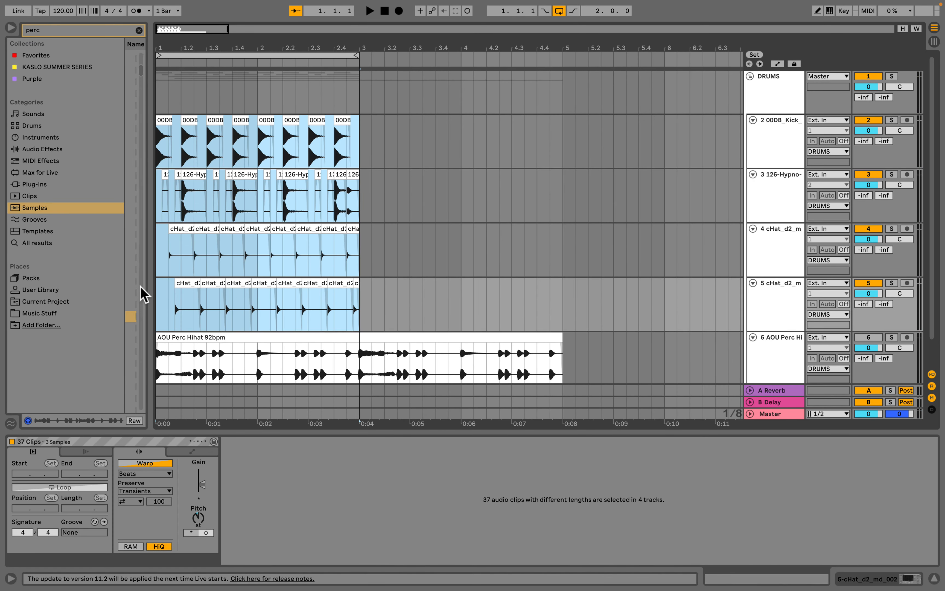
{"action": "key", "text": "ctrl+d"}
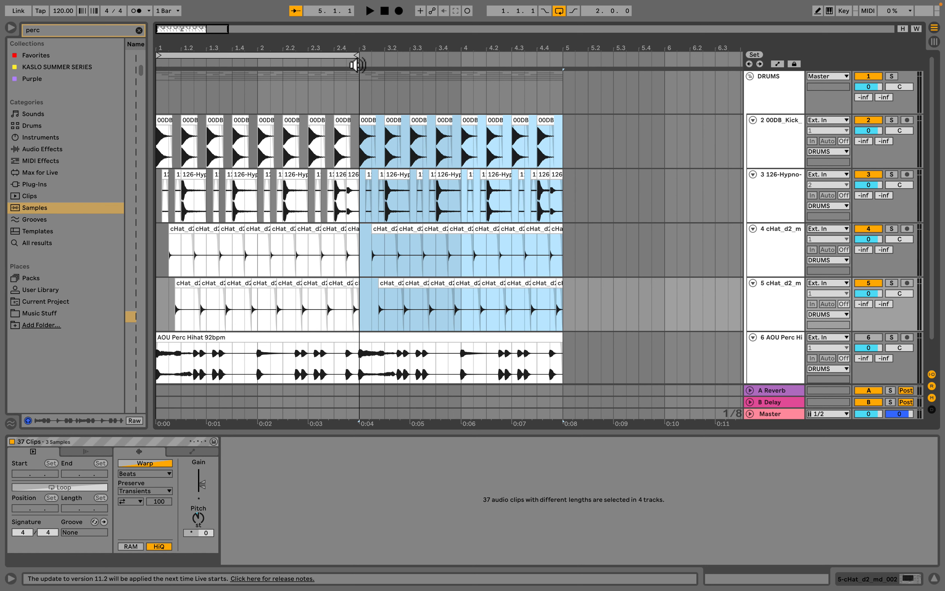
{"action": "left_click_drag", "start_coordinate": [355, 56], "coordinate": [554, 157]}
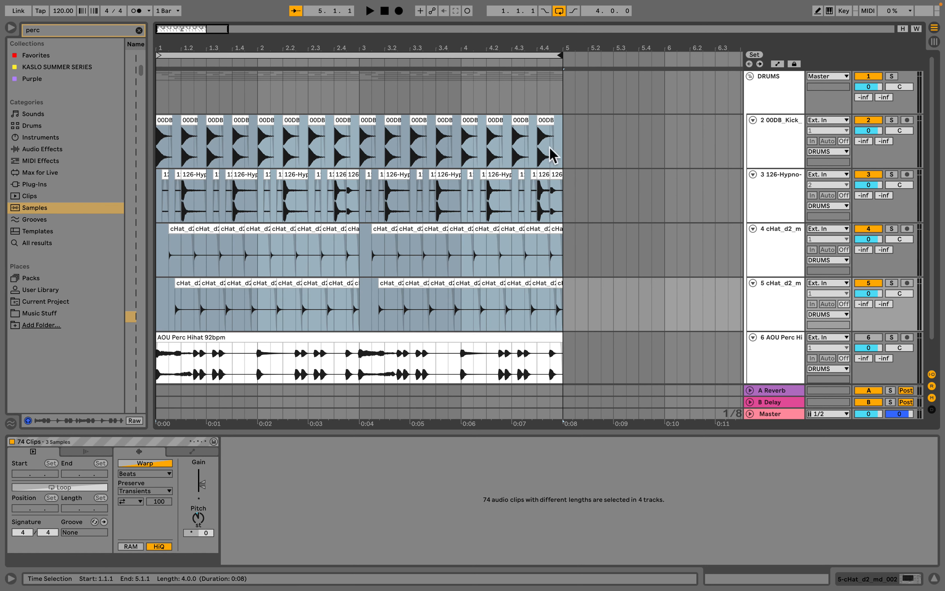
- Move the bar-3 snare clip from 3.4.1 back to 3.3.1 and reverse it
{"action": "left_click_drag", "start_coordinate": [360, 85], "coordinate": [567, 333]}
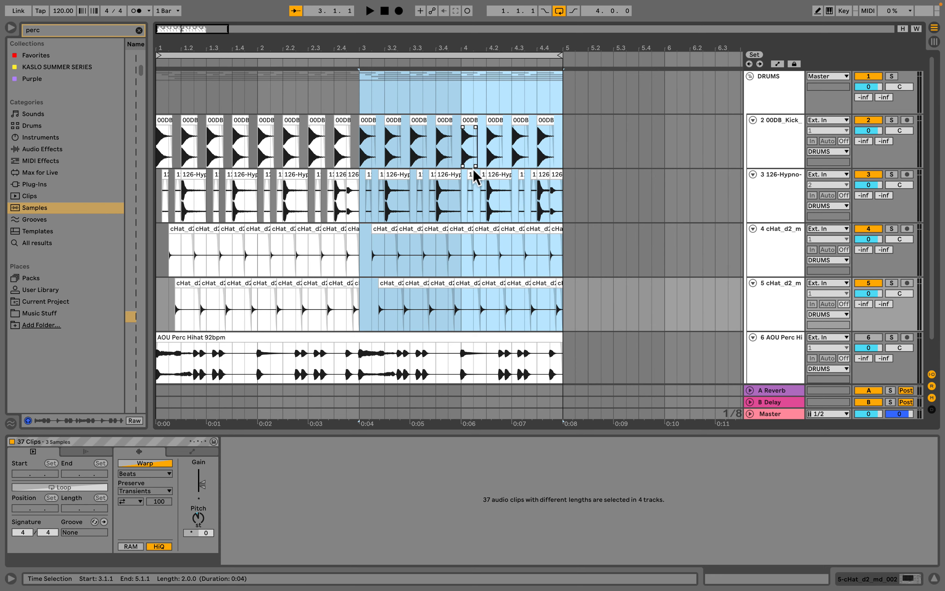
{"action": "scroll", "coordinate": [542, 262], "scroll_direction": "down", "scroll_amount": 1}
{"action": "left_click_drag", "start_coordinate": [469, 50], "coordinate": [447, 196]}
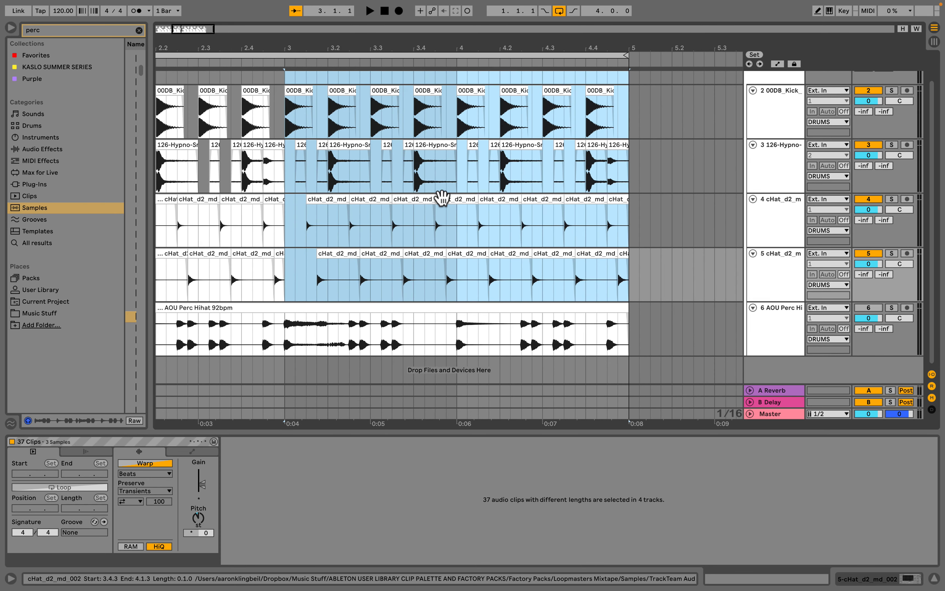
{"action": "left_click", "coordinate": [411, 184]}
{"action": "left_click", "coordinate": [433, 145]}
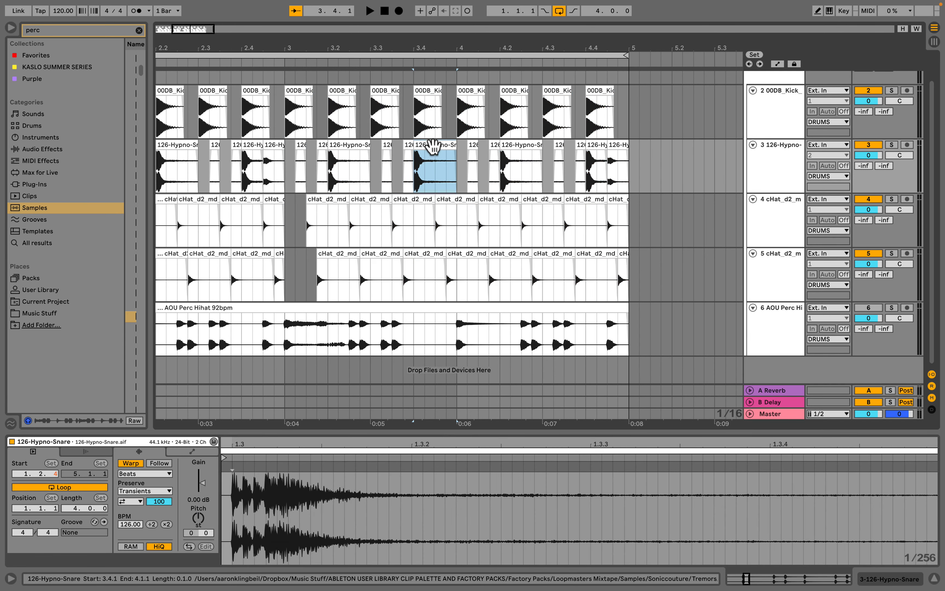
{"action": "left_click_drag", "start_coordinate": [435, 149], "coordinate": [387, 148]}
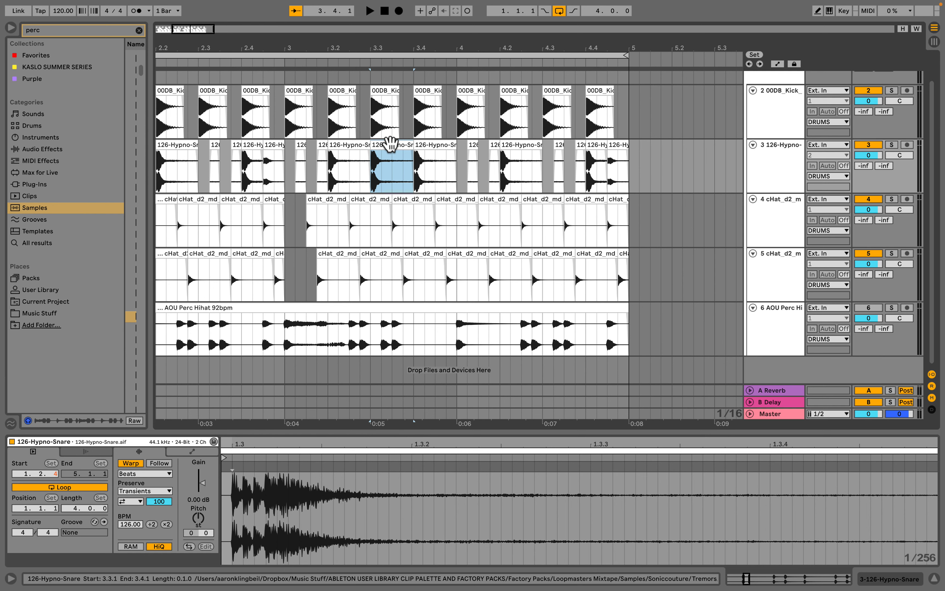
{"action": "key", "text": "r"}
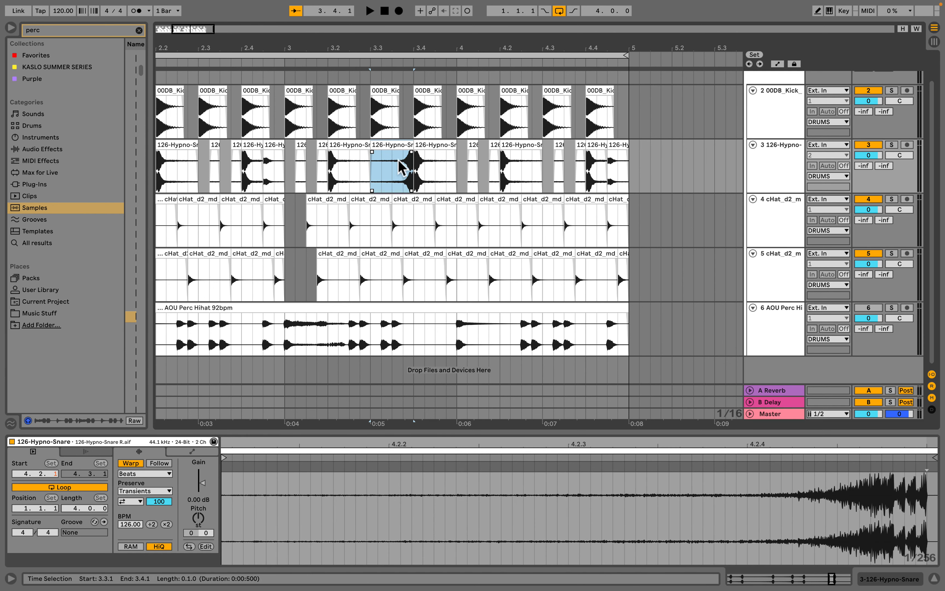
- Play back the reversed snare in bar 3
{"action": "left_click_drag", "start_coordinate": [399, 49], "coordinate": [399, 76]}
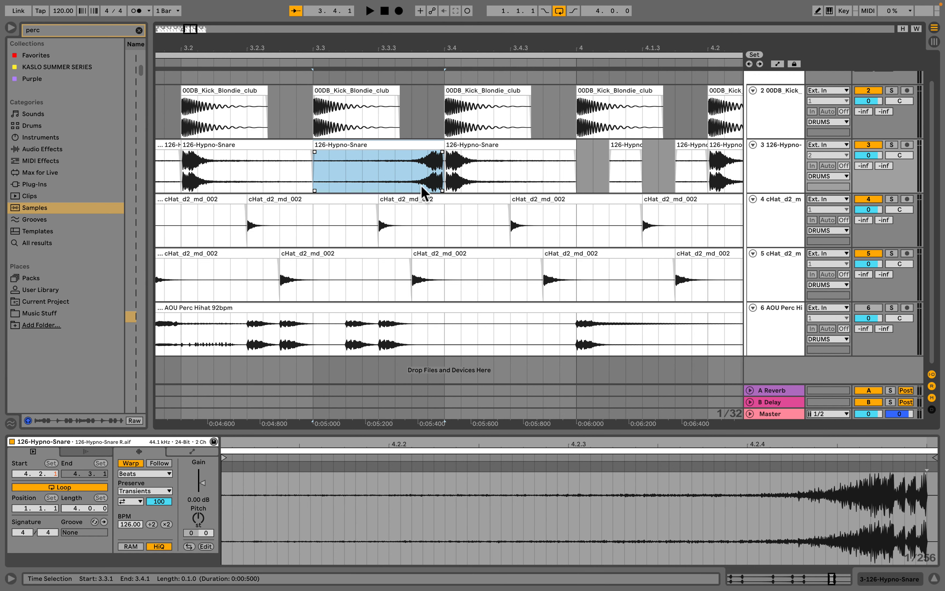
{"action": "key", "text": "space"}
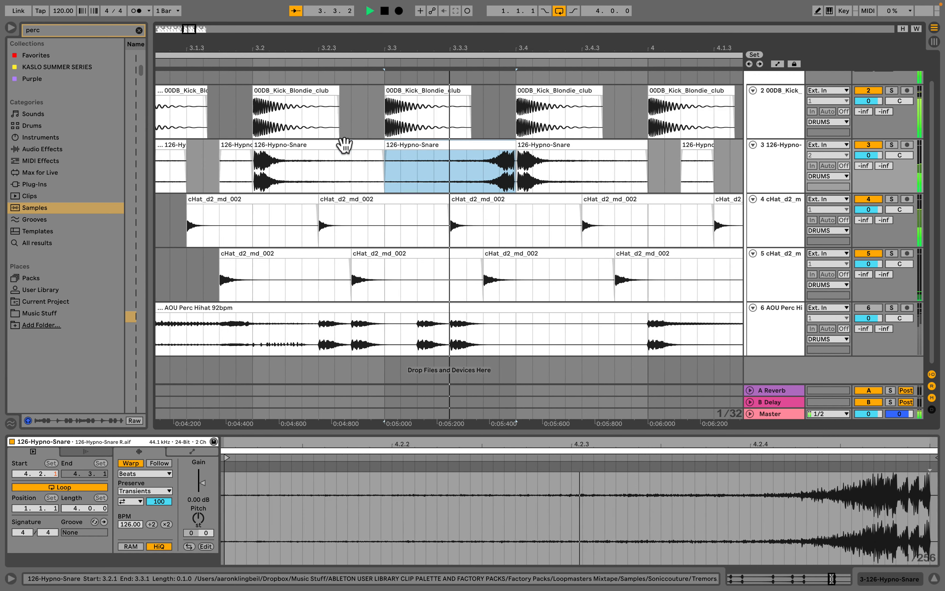
{"action": "key", "text": "space"}
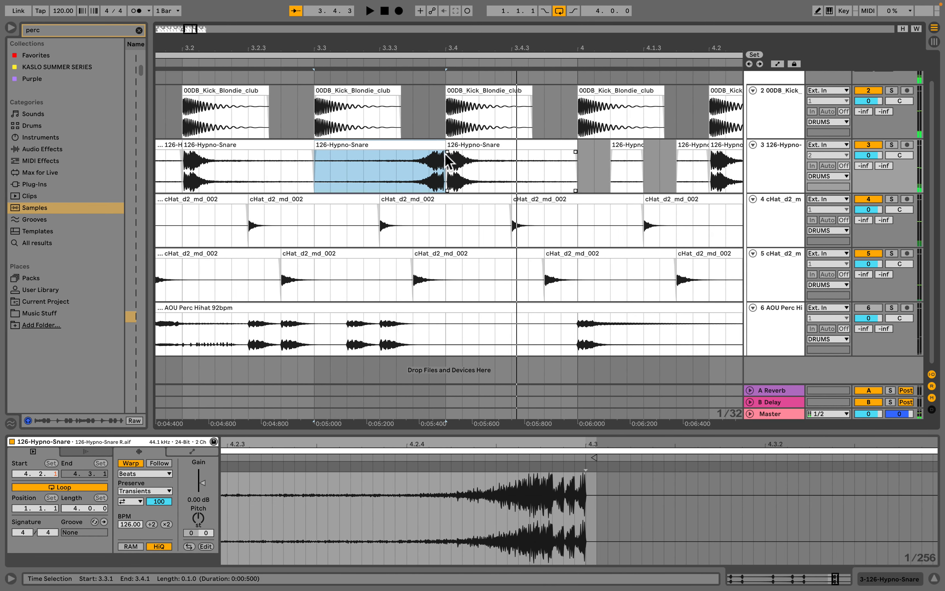
- Shorten the reversed snare clip and shift it so it ends just before the snare hit at 3.4
{"action": "left_click", "coordinate": [439, 148]}
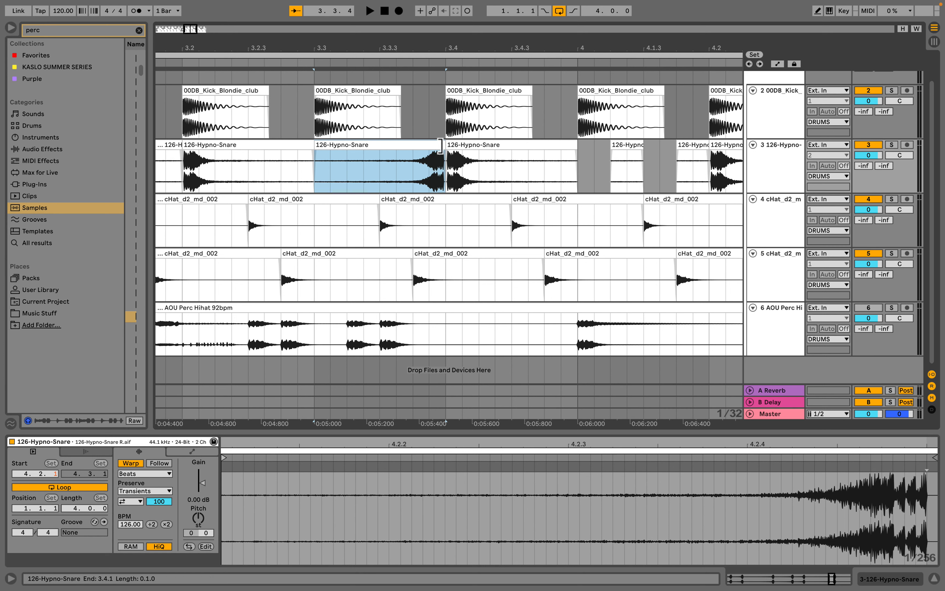
{"action": "left_click_drag", "start_coordinate": [440, 145], "coordinate": [429, 145]}
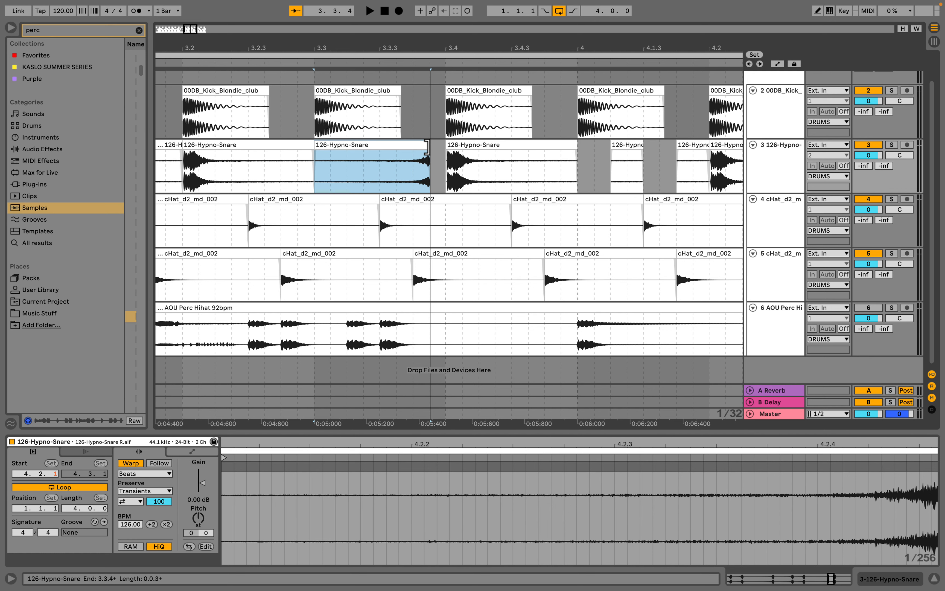
{"action": "left_click_drag", "start_coordinate": [427, 146], "coordinate": [439, 146]}
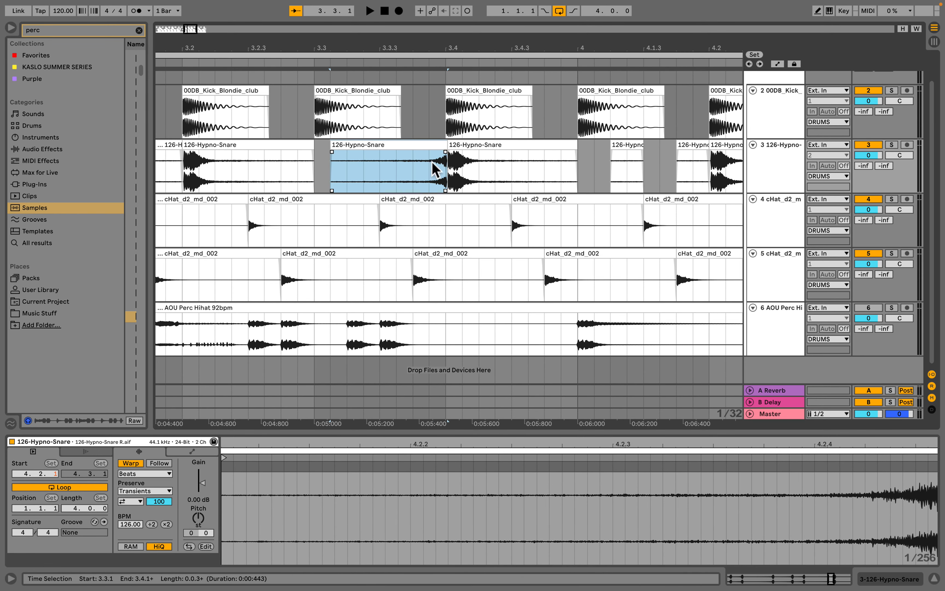
{"action": "scroll", "coordinate": [347, 172], "scroll_direction": "left", "scroll_amount": 2}
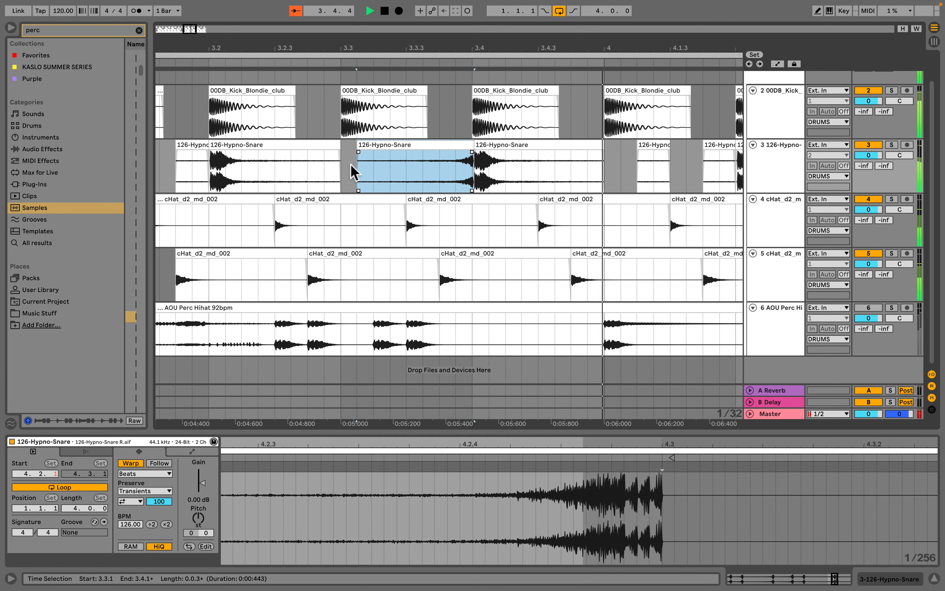
{"action": "key", "text": "space"}
{"action": "left_click_drag", "start_coordinate": [470, 143], "coordinate": [461, 146]}
{"action": "left_click", "coordinate": [468, 150]}
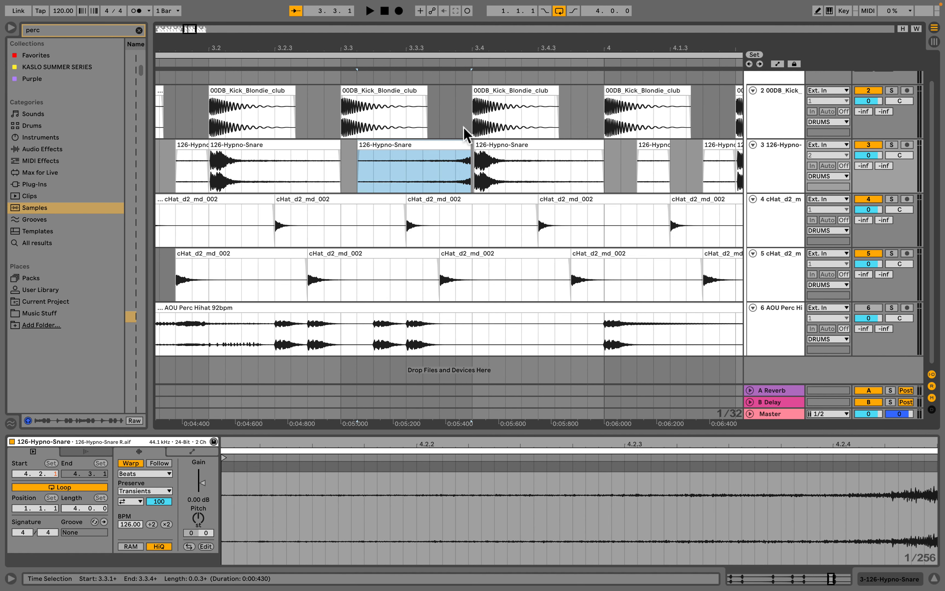
{"action": "left_click", "coordinate": [477, 150]}
{"action": "left_click", "coordinate": [467, 148]}
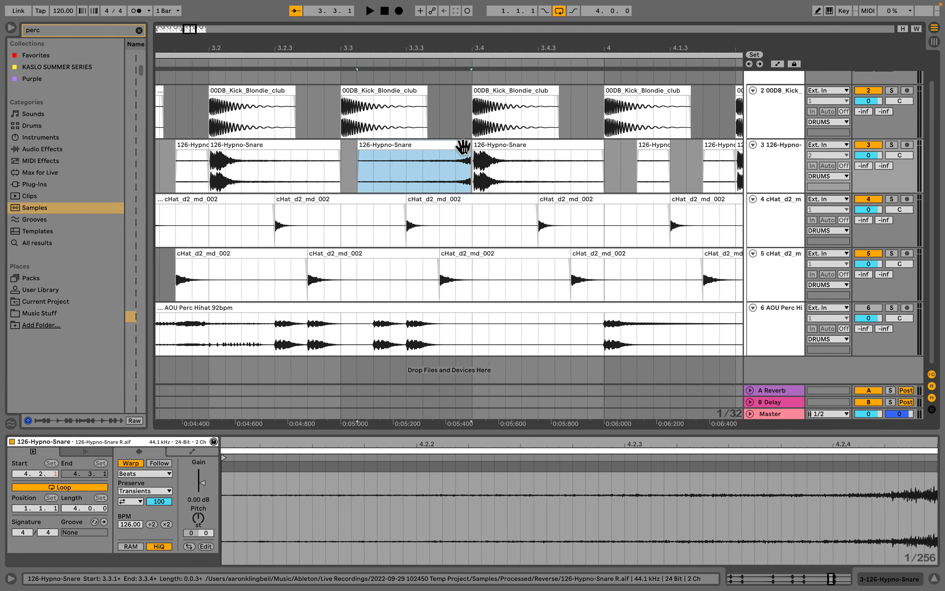
- Play from 3.2.2 to audition the reversed snare leading into beat 3.4
{"action": "left_click", "coordinate": [423, 178]}
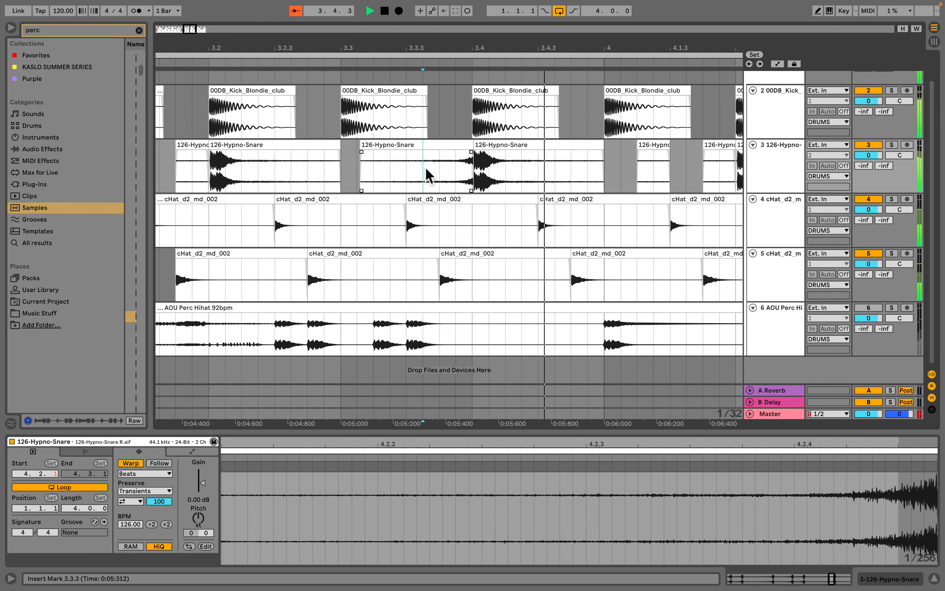
{"action": "left_click", "coordinate": [258, 172]}
{"action": "key", "text": "space"}
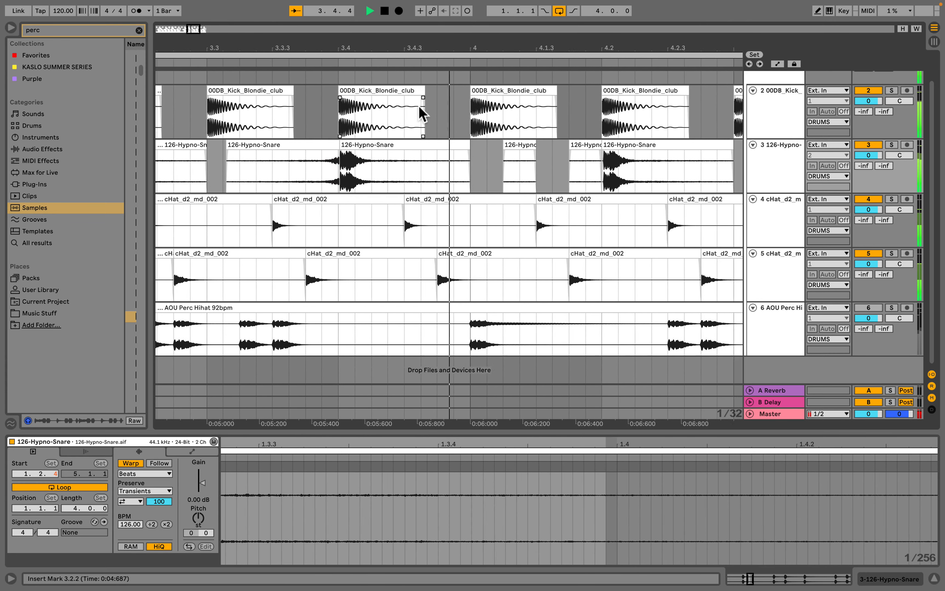
{"action": "left_click_drag", "start_coordinate": [416, 46], "coordinate": [429, 156]}
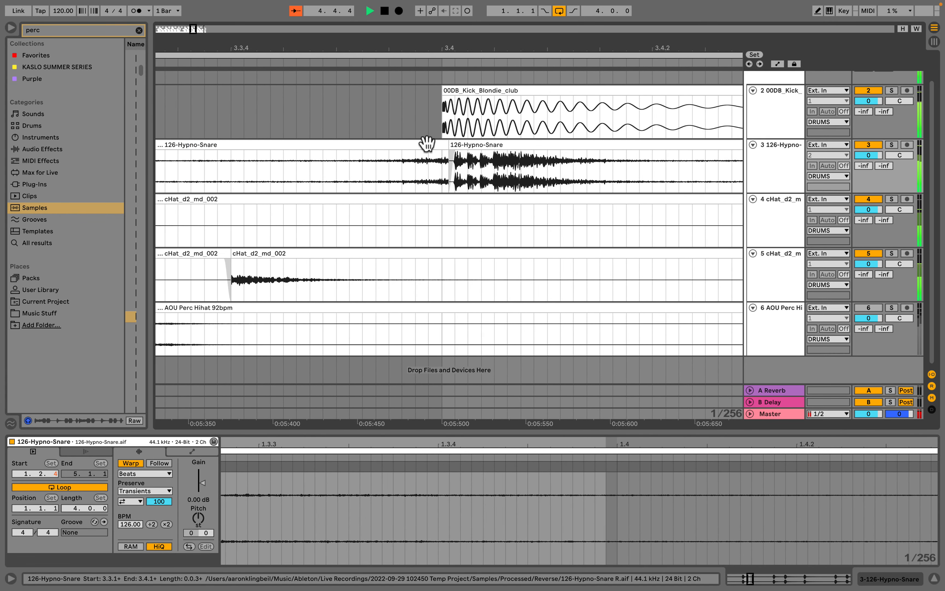
- Fine-tune where the reversed snare meets the following snare hit near 3.4.1
{"action": "left_click", "coordinate": [454, 153]}
{"action": "left_click", "coordinate": [450, 159]}
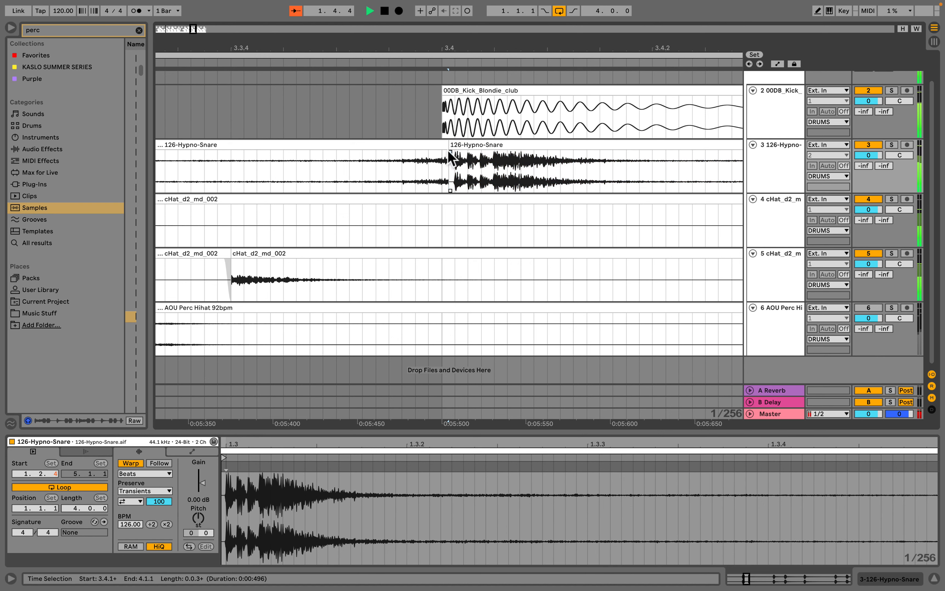
{"action": "left_click_drag", "start_coordinate": [453, 152], "coordinate": [434, 158]}
{"action": "key", "text": "r"}
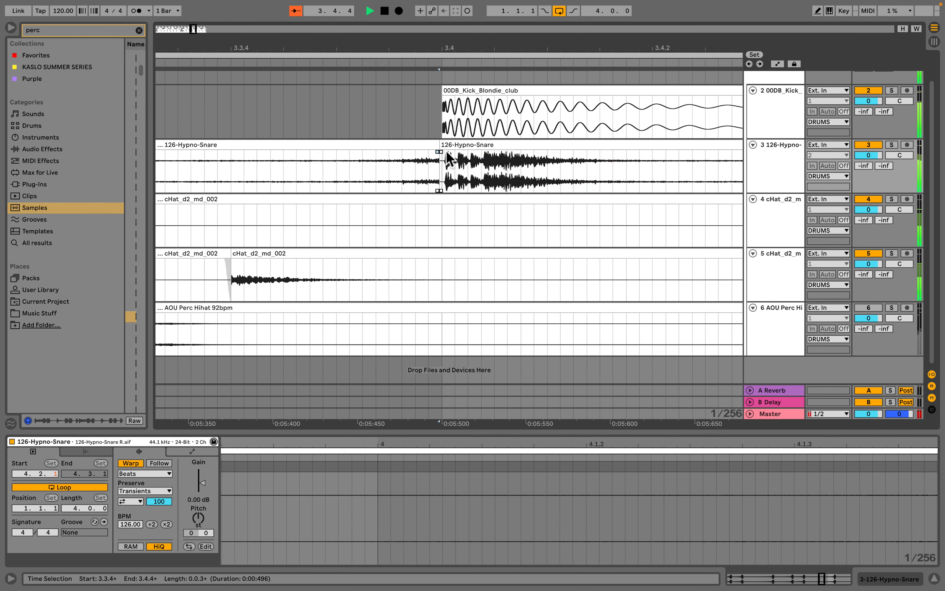
- Play the full four-bar drum loop
{"action": "left_click_drag", "start_coordinate": [418, 50], "coordinate": [418, 16]}
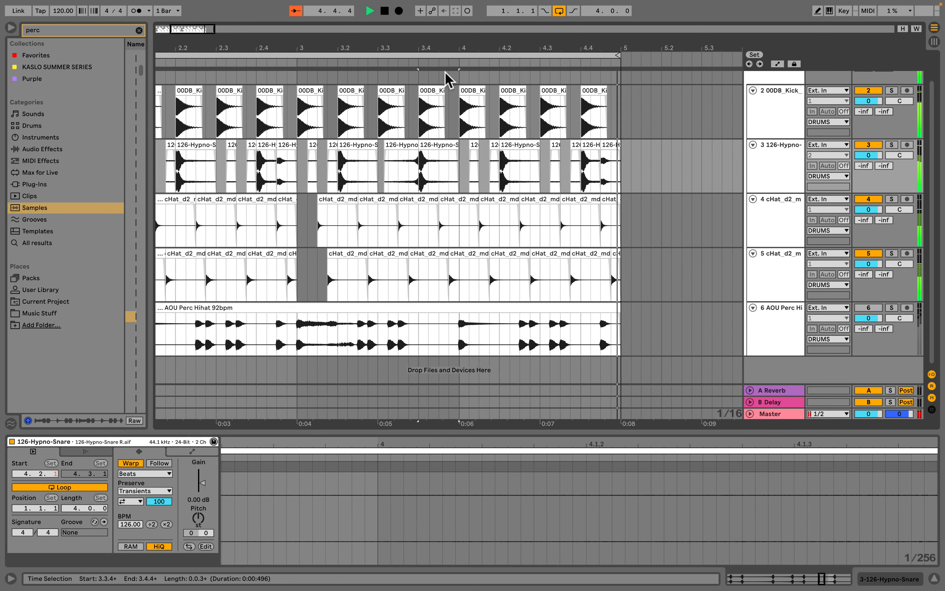
{"action": "scroll", "coordinate": [358, 140], "scroll_direction": "left", "scroll_amount": 3}
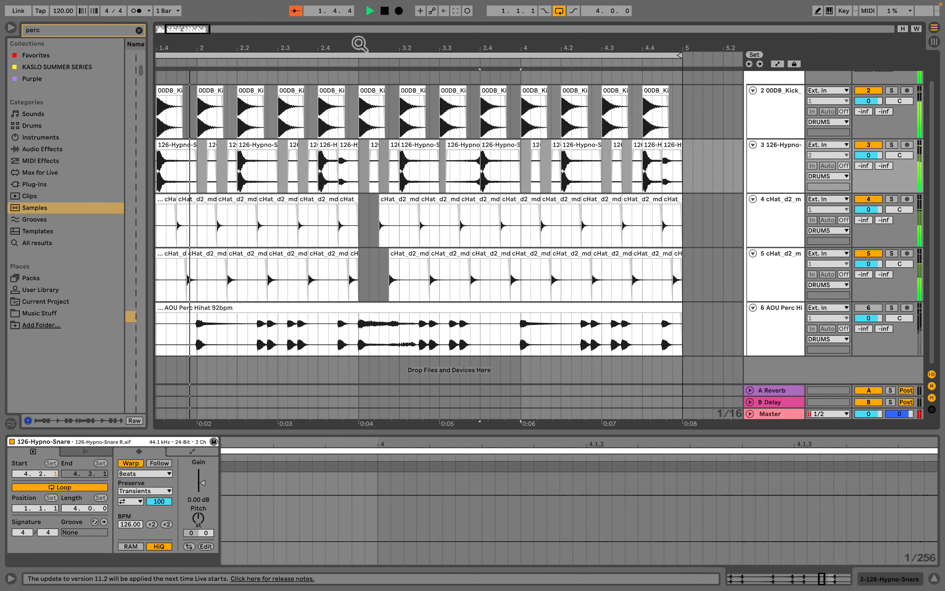
{"action": "left_click_drag", "start_coordinate": [358, 46], "coordinate": [295, 49]}
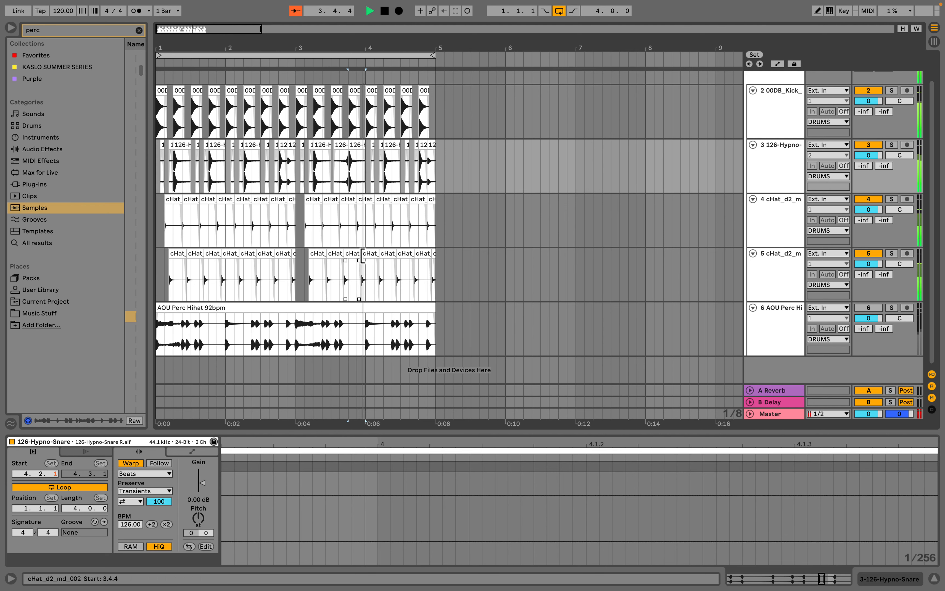
{"action": "key", "text": "space"}
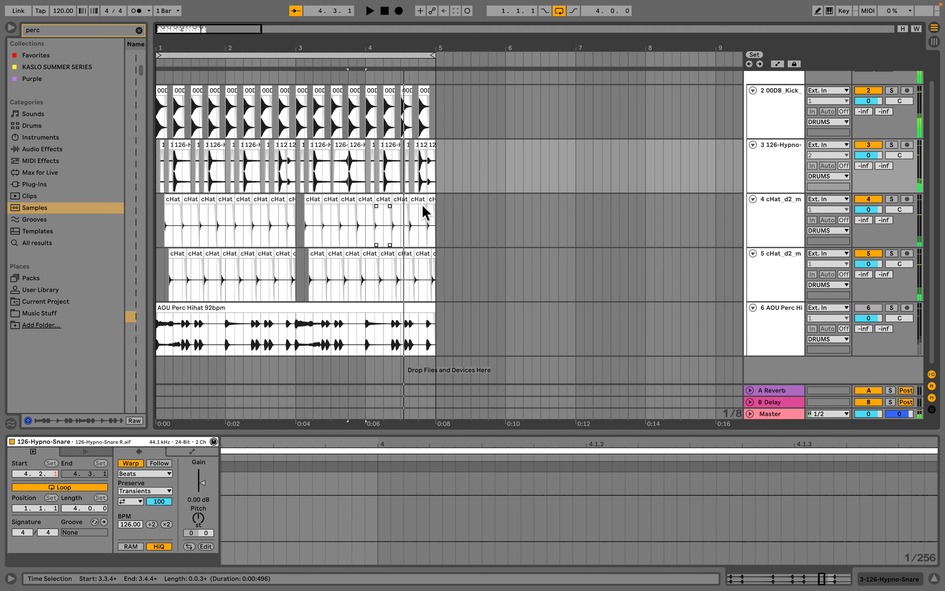
- Duplicate the hat clip at 3.3.4 on the second hat track three times to form a short hat roll
{"action": "left_click_drag", "start_coordinate": [316, 46], "coordinate": [363, 196]}
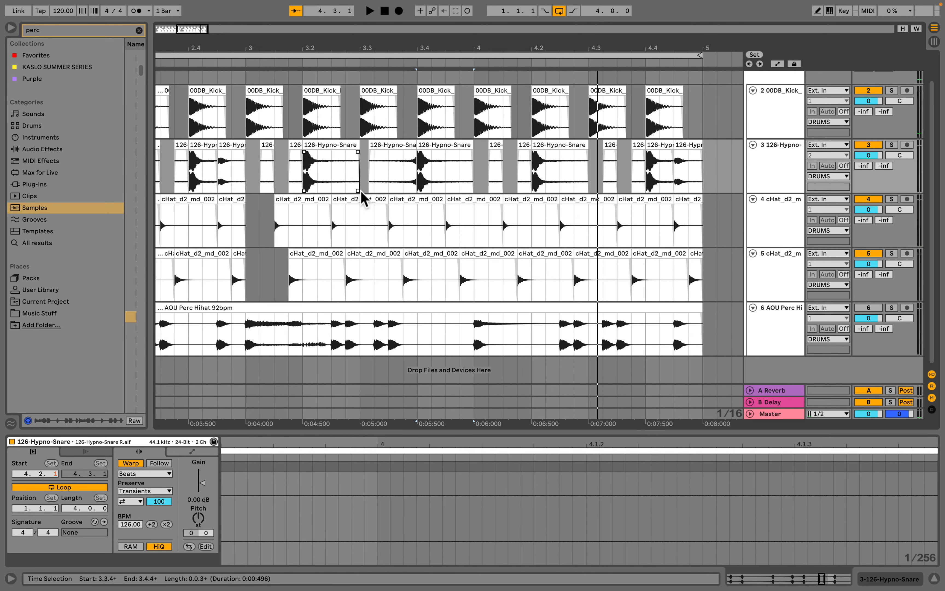
{"action": "left_click", "coordinate": [404, 276]}
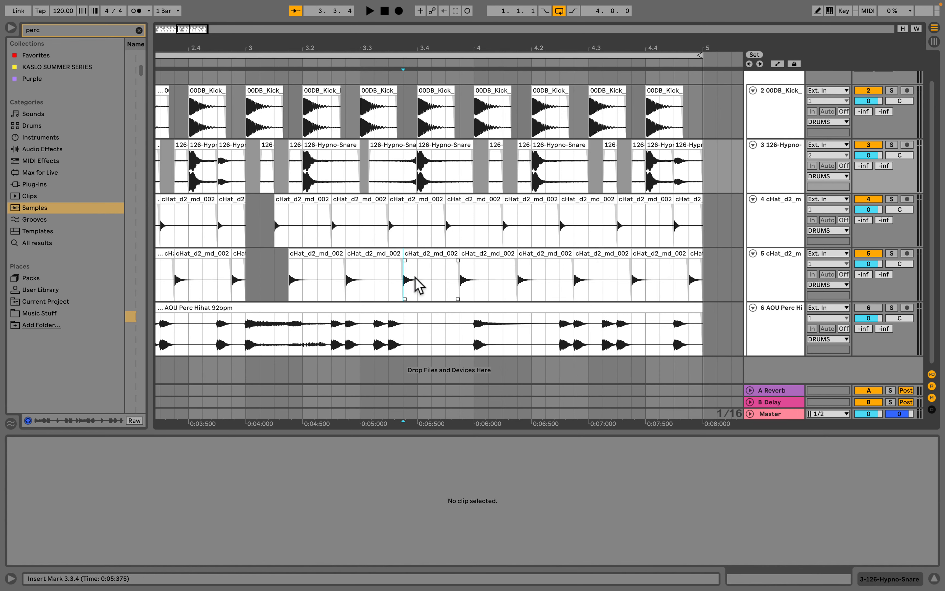
{"action": "key", "text": "ctrl+d"}
{"action": "key", "text": "ctrl+d"}
{"action": "key", "text": "ctrl+d"}
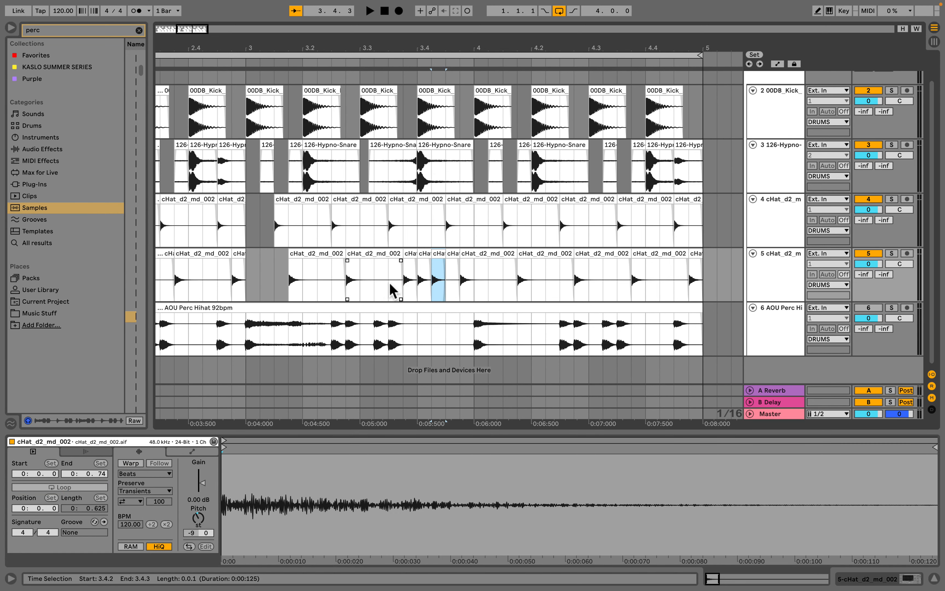
- Play from 3.2.2 to audition the new hat roll
{"action": "left_click", "coordinate": [322, 275]}
{"action": "key", "text": "space"}
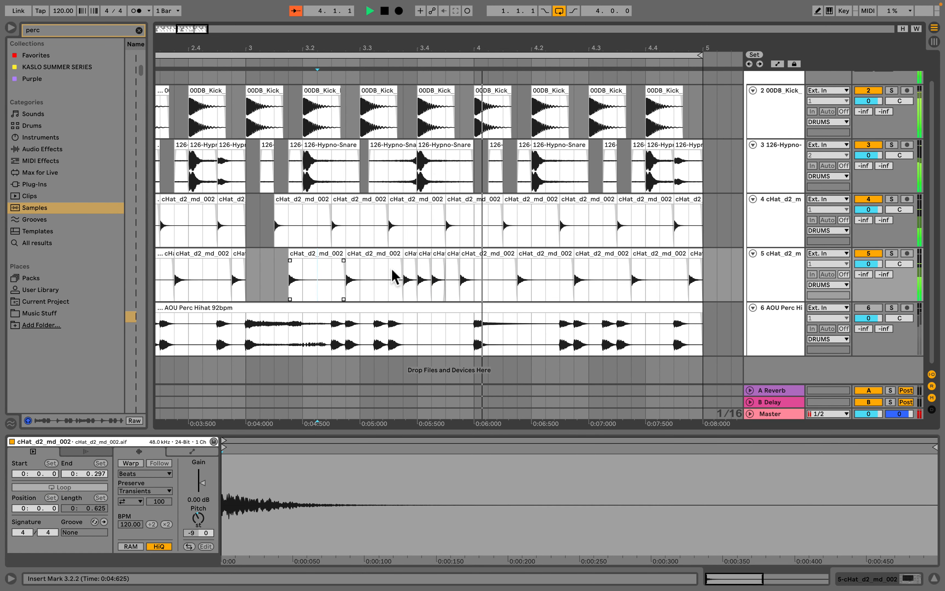
- Duplicate the first hat track's hit at 4.4.3 three times to build a roll at the end of bar 4
{"action": "scroll", "coordinate": [536, 268], "scroll_direction": "right", "scroll_amount": 3}
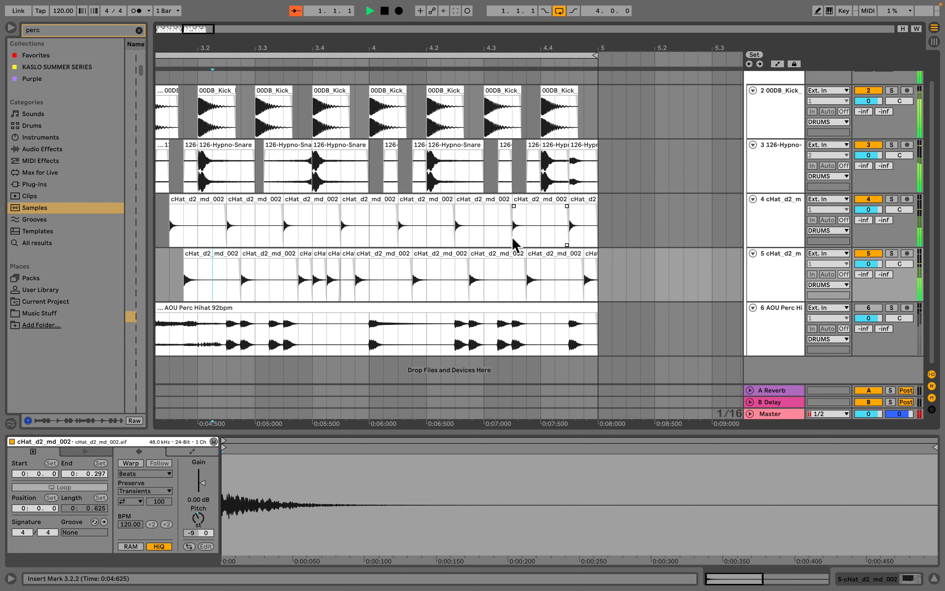
{"action": "left_click_drag", "start_coordinate": [540, 52], "coordinate": [489, 241]}
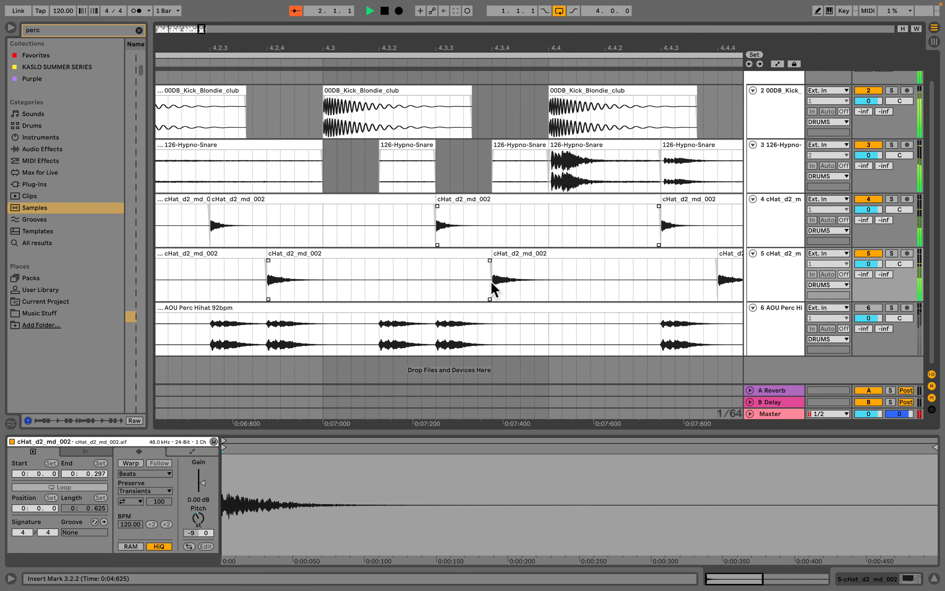
{"action": "scroll", "coordinate": [483, 253], "scroll_direction": "right", "scroll_amount": 4}
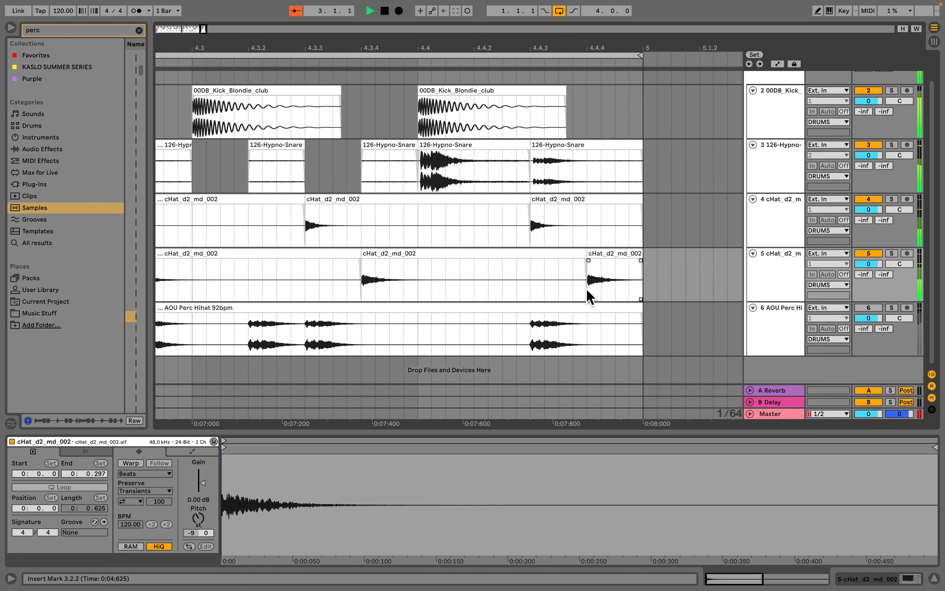
{"action": "left_click_drag", "start_coordinate": [532, 232], "coordinate": [545, 231]}
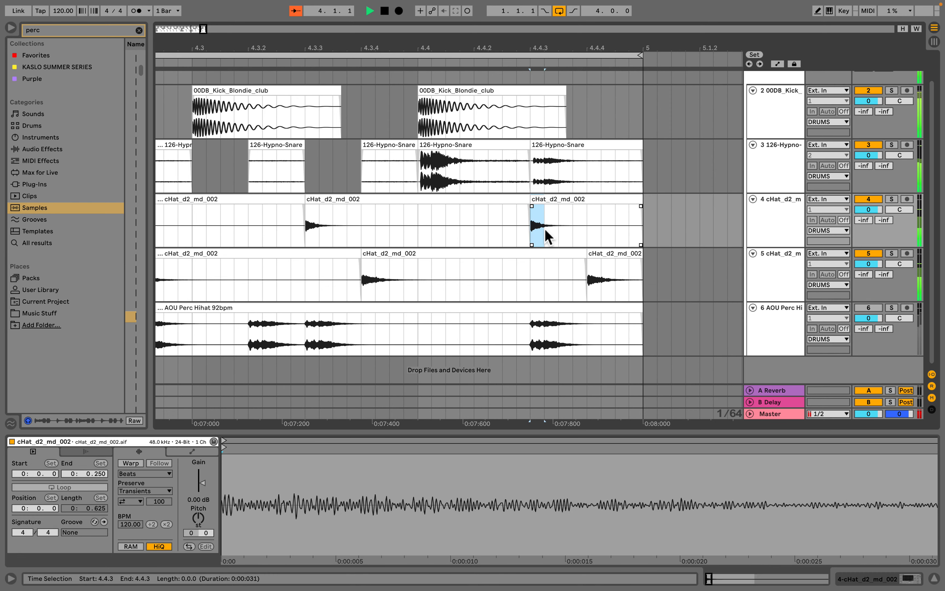
{"action": "key", "text": "super+d"}
{"action": "key", "text": "super+d"}
{"action": "key", "text": "super+d"}
{"action": "key", "text": "super+d"}
{"action": "key", "text": "super+d"}
{"action": "key", "text": "super+d"}
{"action": "key", "text": "super+d"}
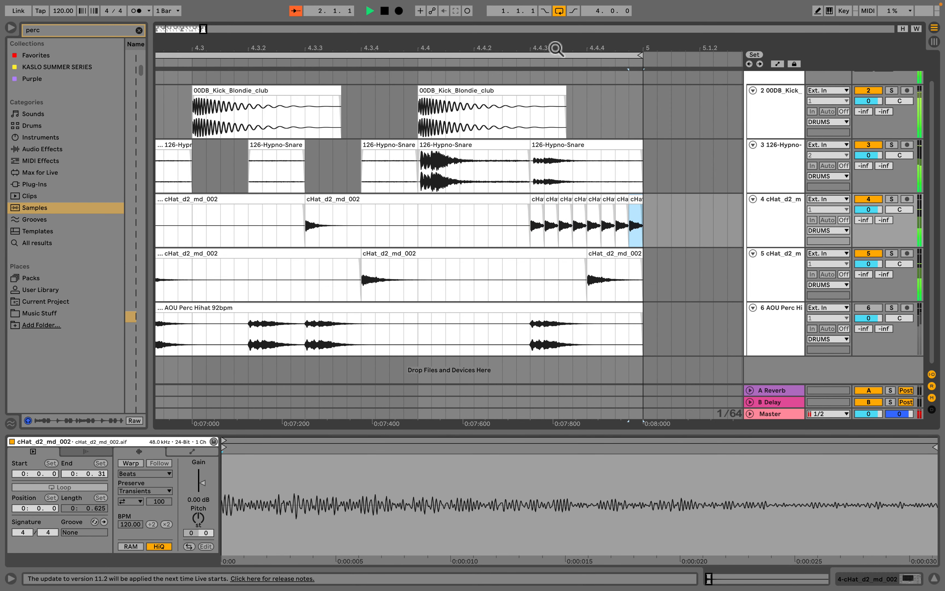
- Select all clips of the four-bar drum loop across every track and duplicate them into bars 5 to 8
{"action": "left_click_drag", "start_coordinate": [555, 48], "coordinate": [556, 8]}
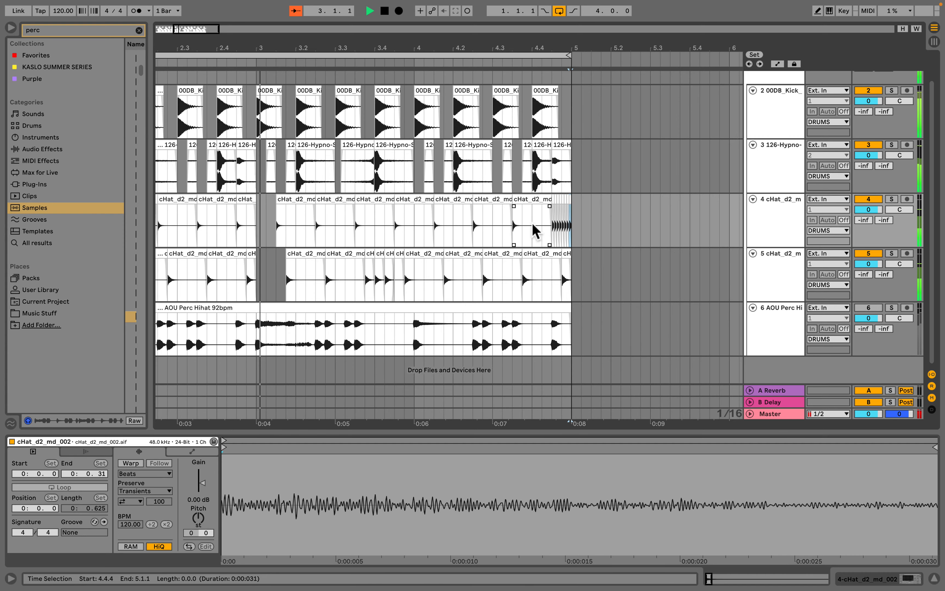
{"action": "scroll", "coordinate": [532, 222], "scroll_direction": "left", "scroll_amount": 5}
{"action": "scroll", "coordinate": [532, 222], "scroll_direction": "right", "scroll_amount": 4}
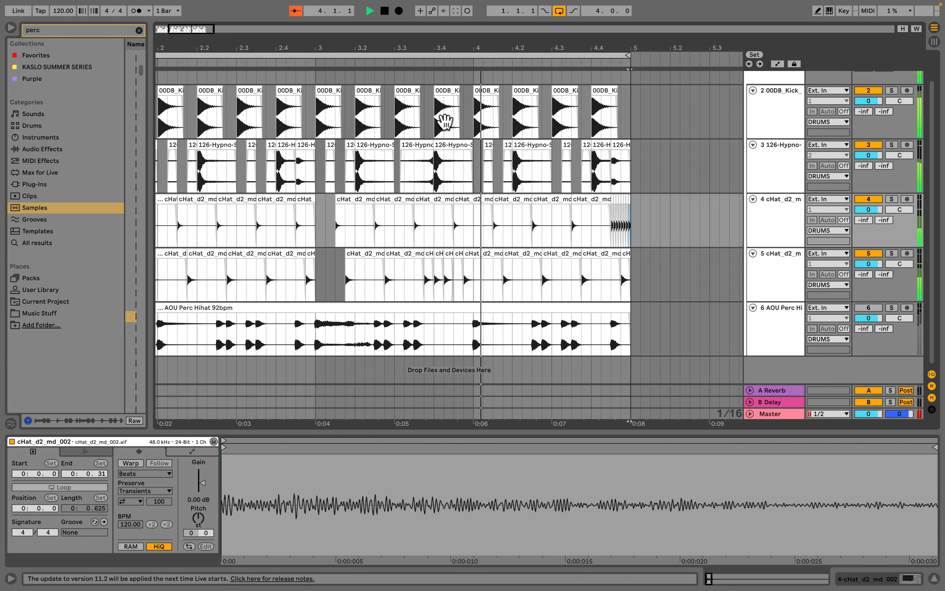
{"action": "left_click", "coordinate": [375, 172]}
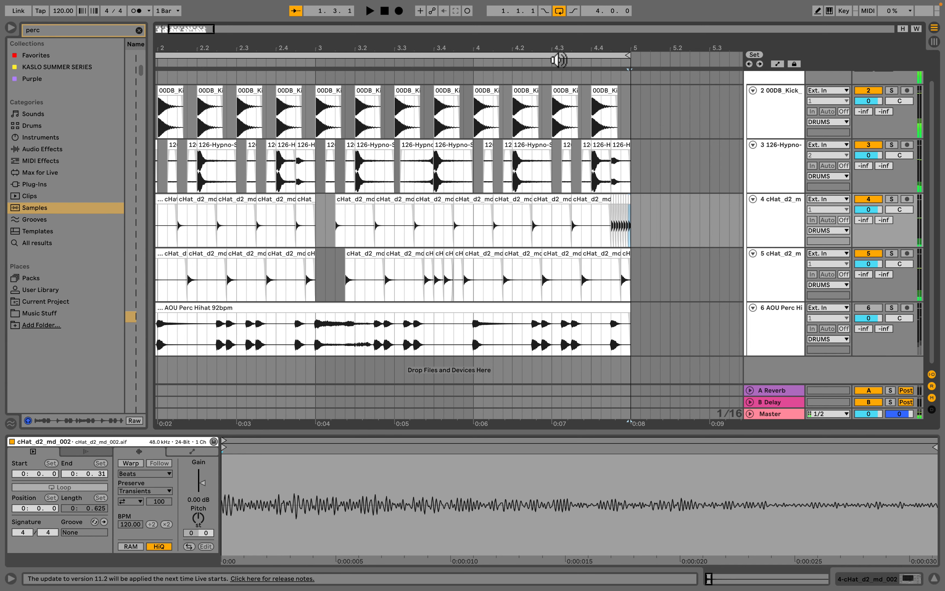
{"action": "left_click_drag", "start_coordinate": [422, 48], "coordinate": [422, 39]}
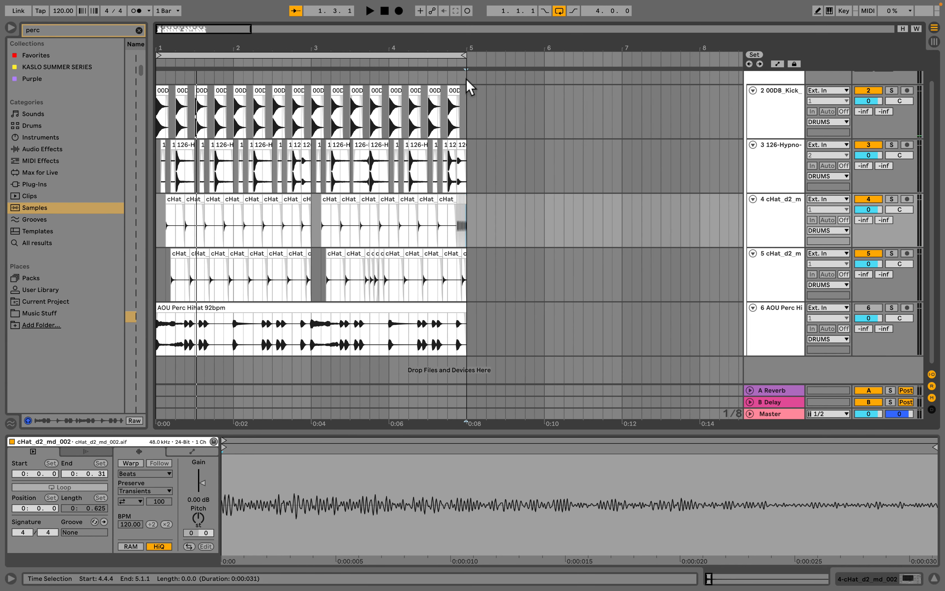
{"action": "left_click_drag", "start_coordinate": [468, 81], "coordinate": [169, 89]}
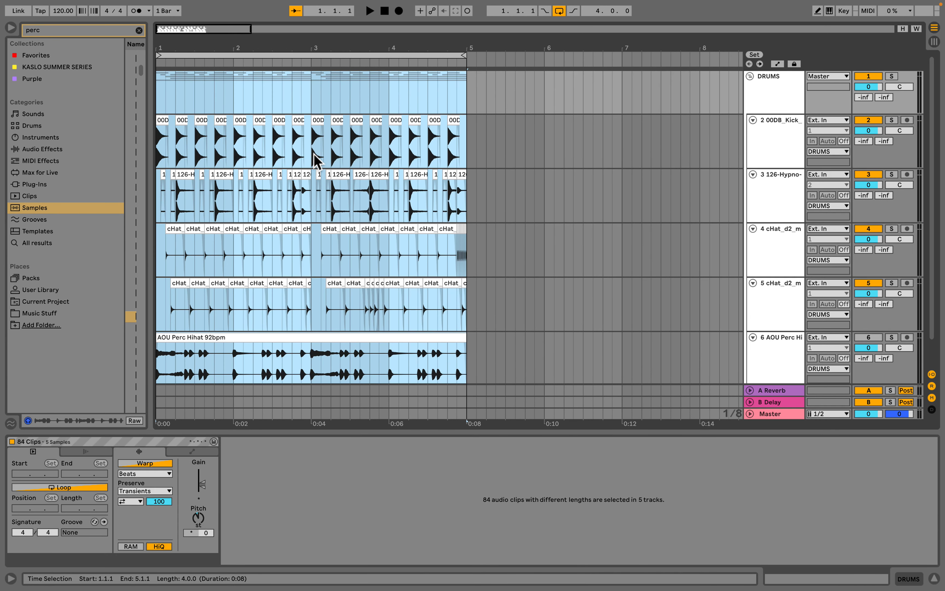
{"action": "key", "text": "ctrl+d"}
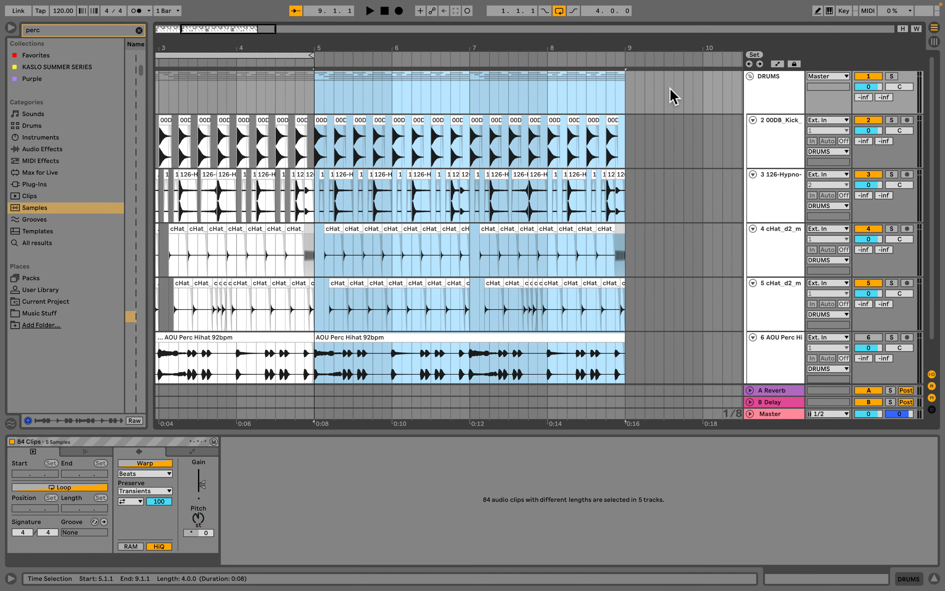
- Delete the AOU Perc Hihat clip in bars 1 to 4
{"action": "scroll", "coordinate": [489, 141], "scroll_direction": "left", "scroll_amount": 4}
{"action": "mouse_move", "coordinate": [464, 55]}
{"action": "left_mouse_down"}
{"action": "mouse_move", "coordinate": [598, 68]}
{"action": "mouse_move", "coordinate": [603, 54]}
{"action": "mouse_move", "coordinate": [648, 86]}
{"action": "mouse_move", "coordinate": [378, 62]}
{"action": "mouse_move", "coordinate": [476, 56]}
{"action": "mouse_move", "coordinate": [371, 51]}
{"action": "left_mouse_up"}
{"action": "scroll", "coordinate": [477, 95], "scroll_direction": "left", "scroll_amount": 5}
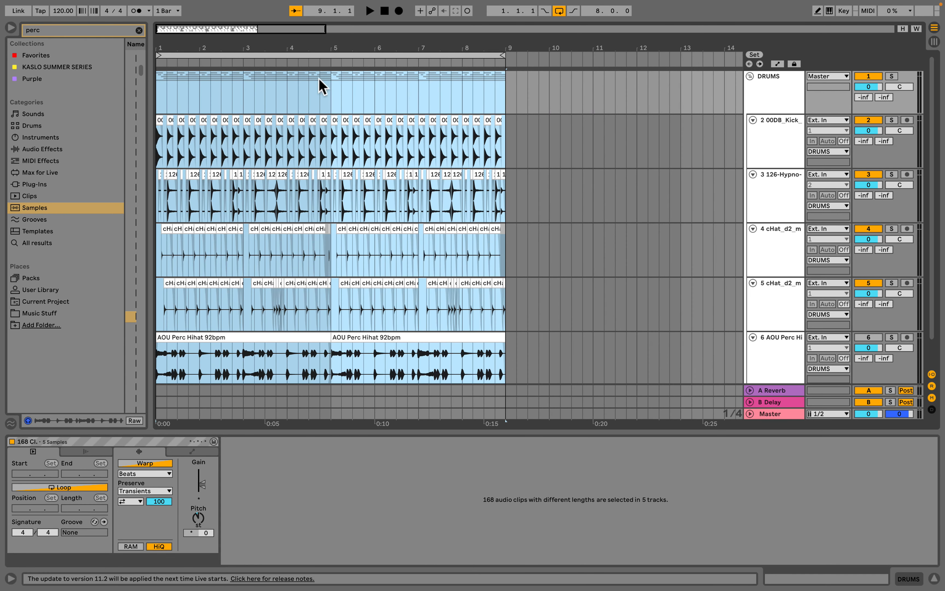
{"action": "left_click", "coordinate": [300, 99]}
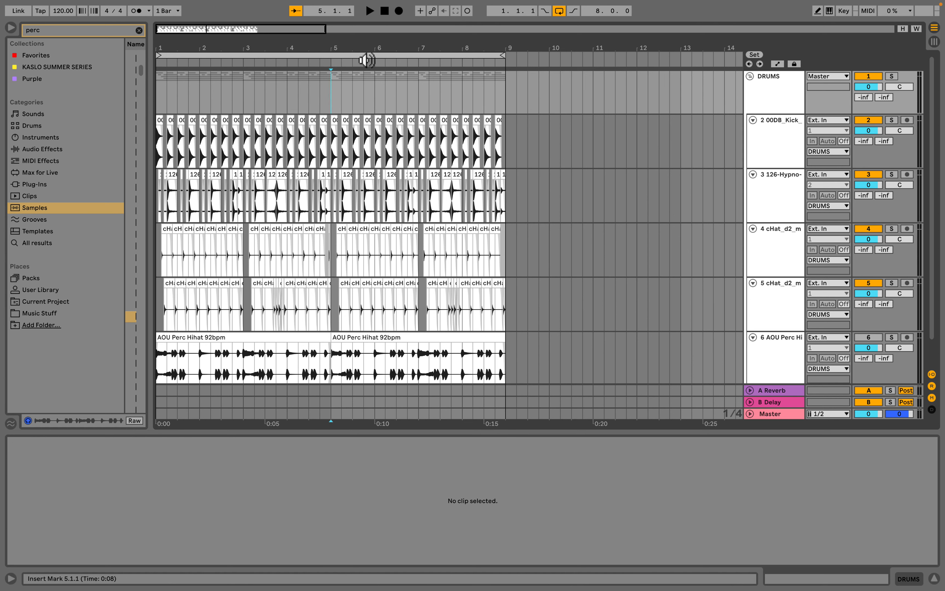
{"action": "left_click", "coordinate": [306, 336]}
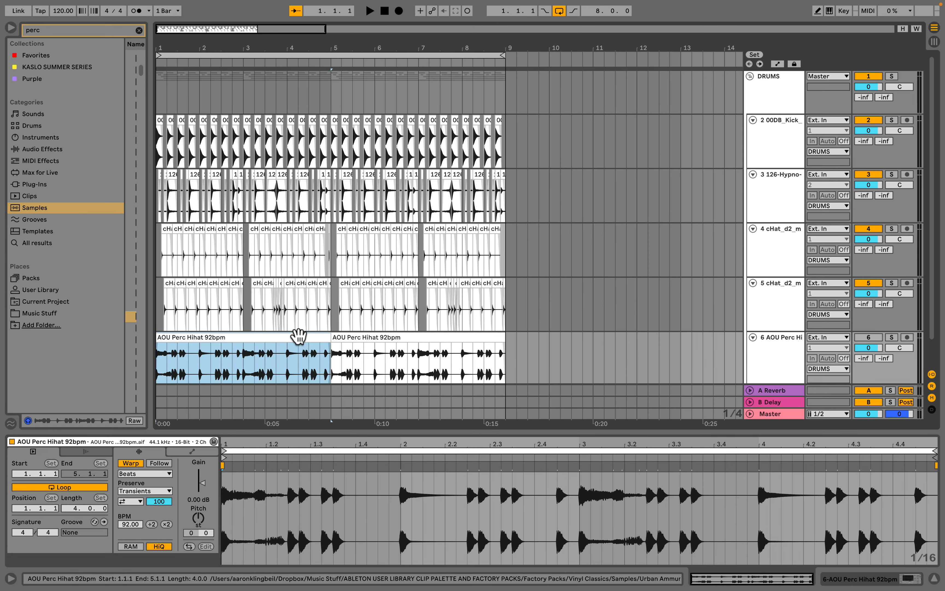
{"action": "key", "text": "Delete"}
- Solo the AOU Perc Hihat track and audition its clip in bars 5 to 8
{"action": "left_click", "coordinate": [365, 337]}
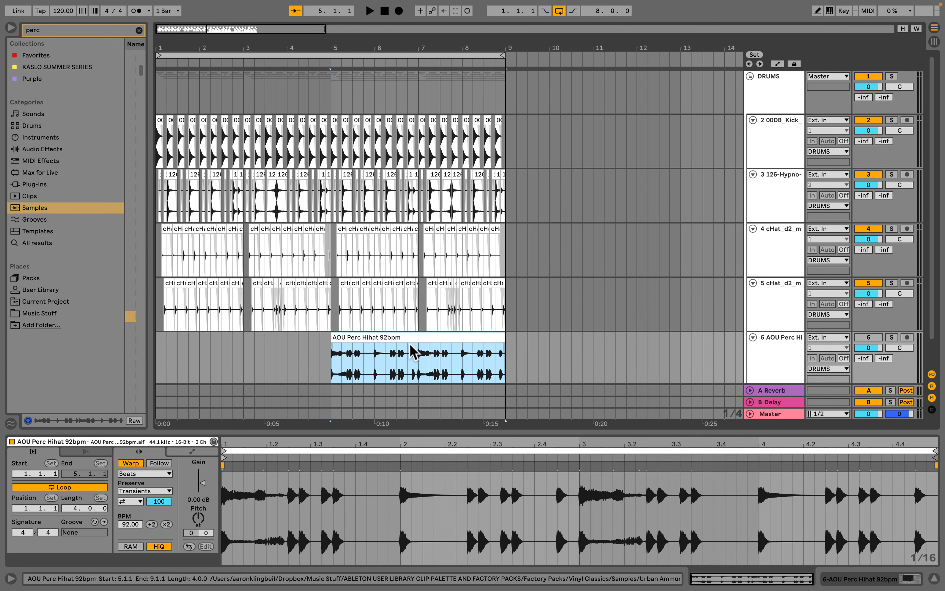
{"action": "scroll", "coordinate": [411, 354], "scroll_direction": "down", "scroll_amount": 2}
{"action": "left_click", "coordinate": [892, 307]}
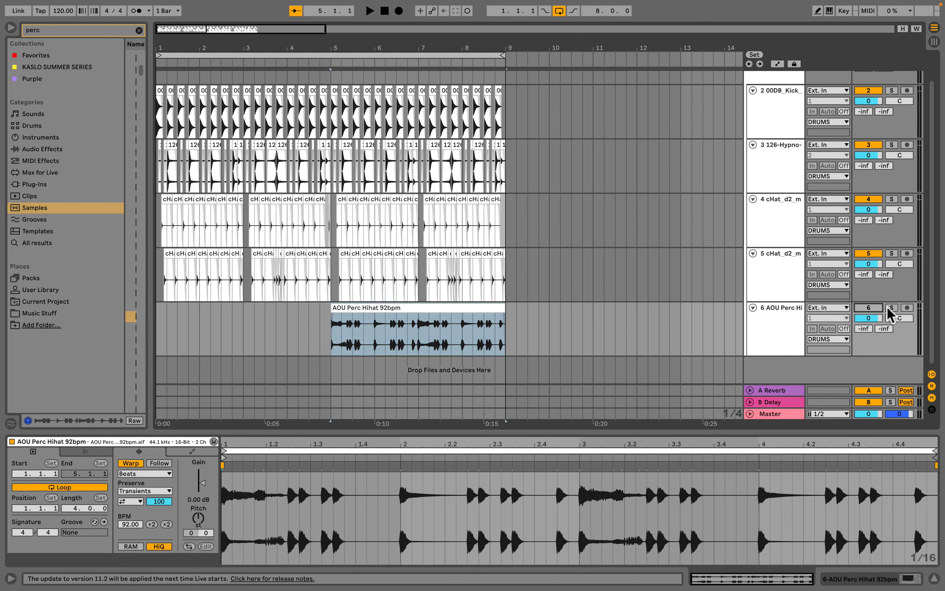
{"action": "key", "text": "space"}
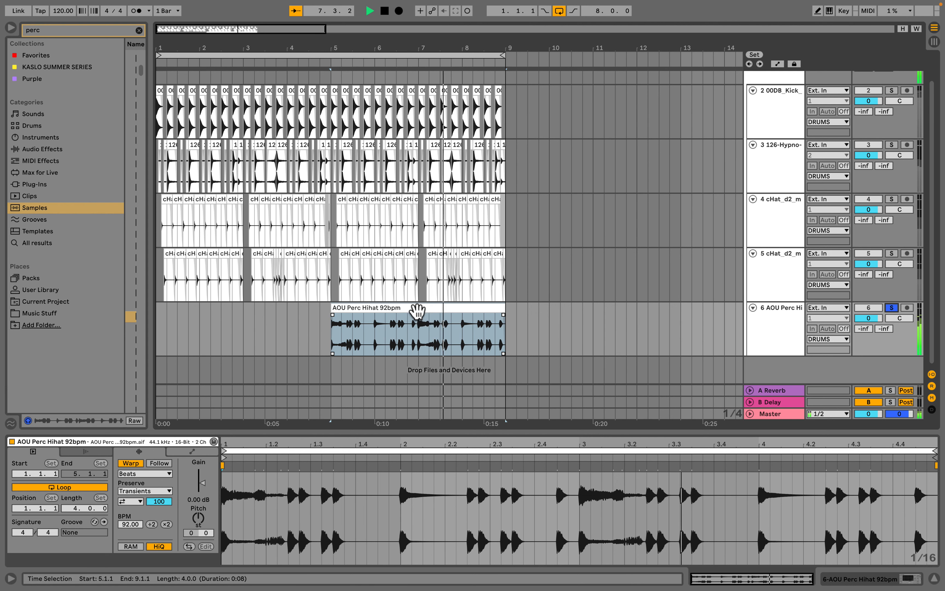
{"action": "key", "text": "space"}
- Set the arrangement loop to span the percussion hi-hat clip in bars 5 to 8
{"action": "left_click", "coordinate": [417, 310]}
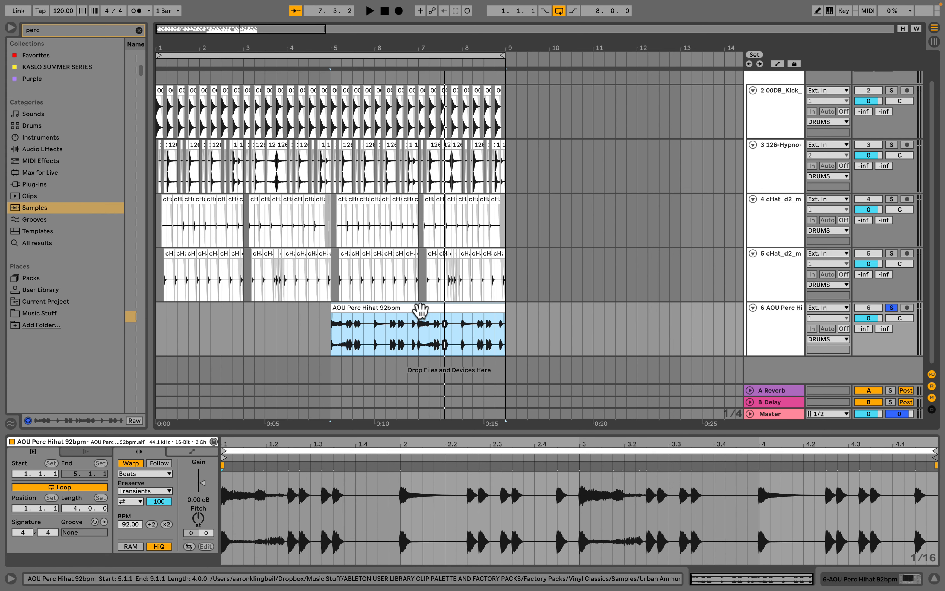
{"action": "key", "text": "super+l"}
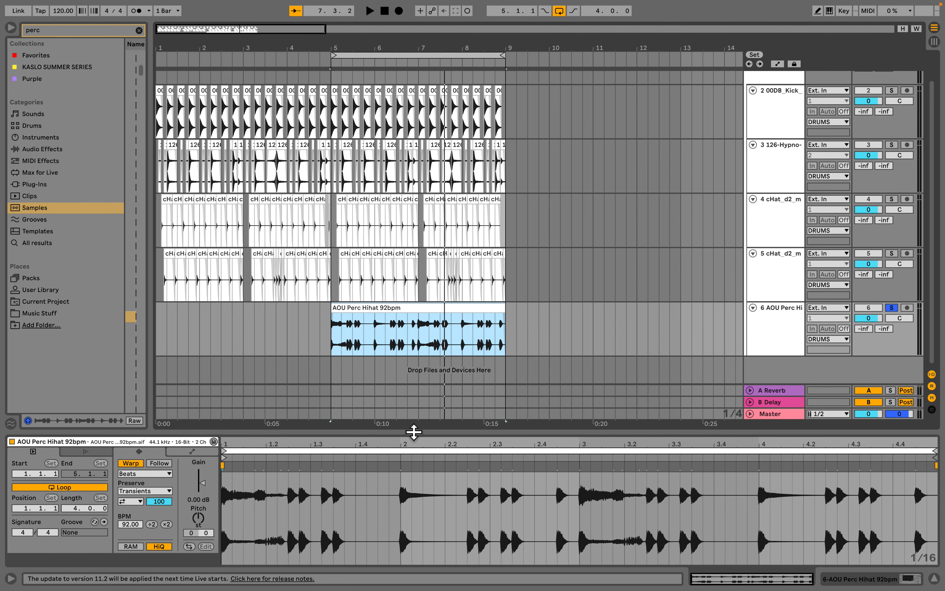
{"action": "left_click_drag", "start_coordinate": [413, 432], "coordinate": [414, 420]}
- Loop the percussion clip's section from 1.3.2 to 2.2.3 in the clip editor
{"action": "left_click", "coordinate": [414, 314]}
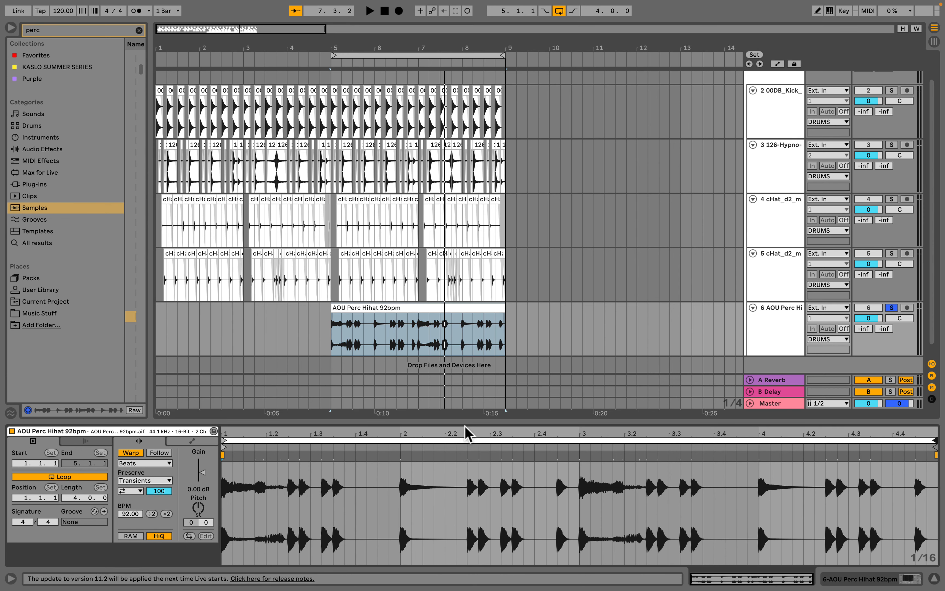
{"action": "left_click_drag", "start_coordinate": [289, 475], "coordinate": [449, 504]}
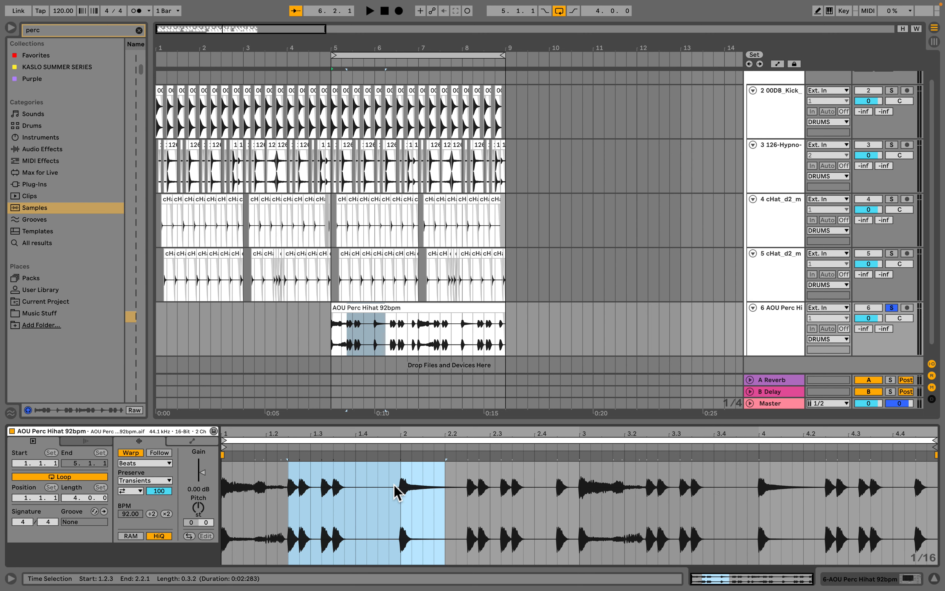
{"action": "left_click", "coordinate": [366, 497]}
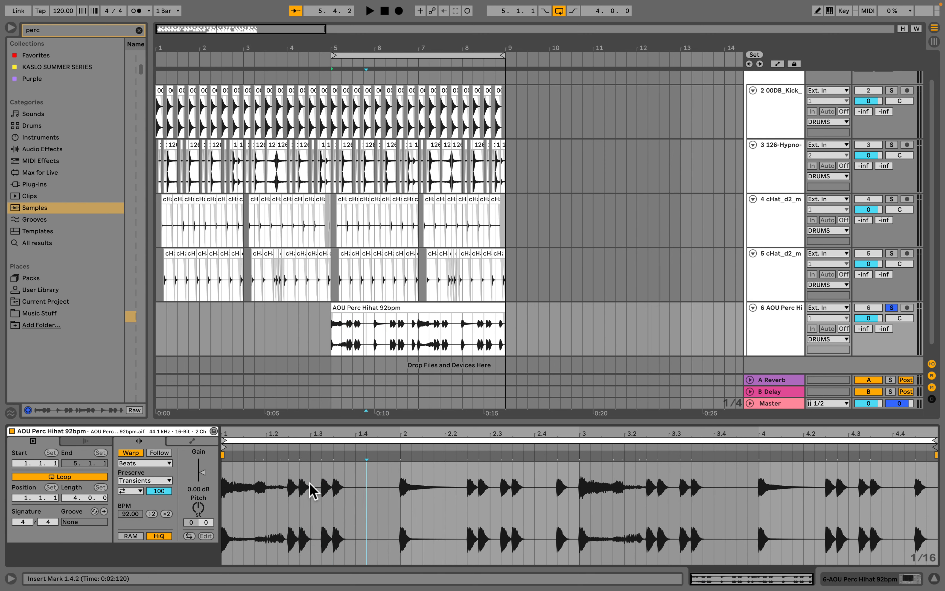
{"action": "left_click_drag", "start_coordinate": [310, 488], "coordinate": [405, 494]}
{"action": "left_click_drag", "start_coordinate": [468, 504], "coordinate": [680, 502]}
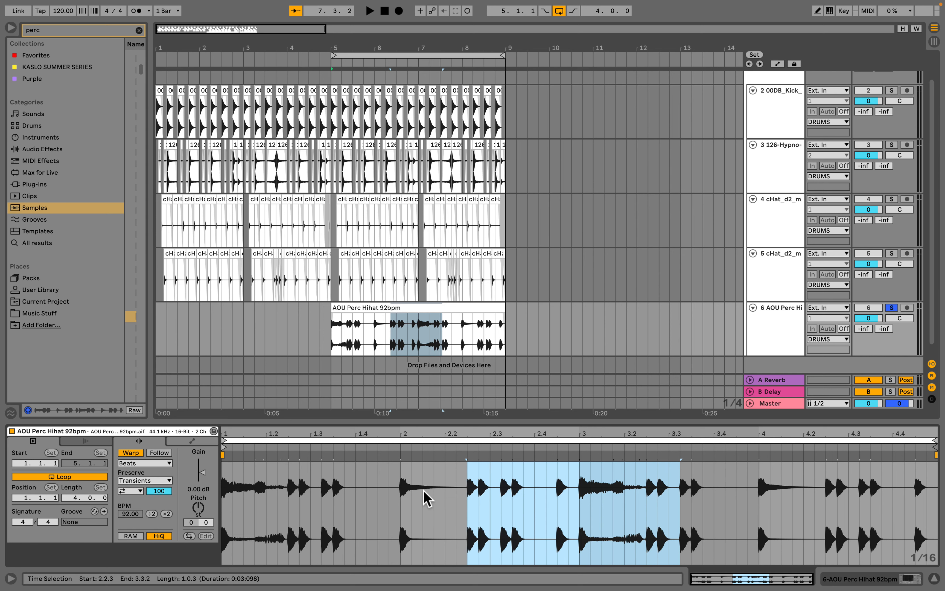
{"action": "left_click_drag", "start_coordinate": [319, 501], "coordinate": [471, 500]}
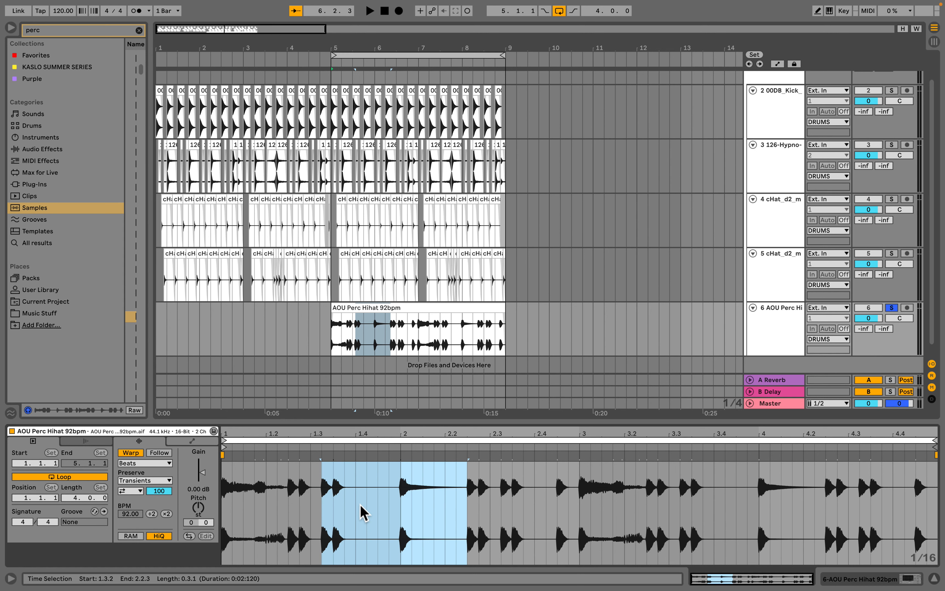
{"action": "key", "text": "super+l"}
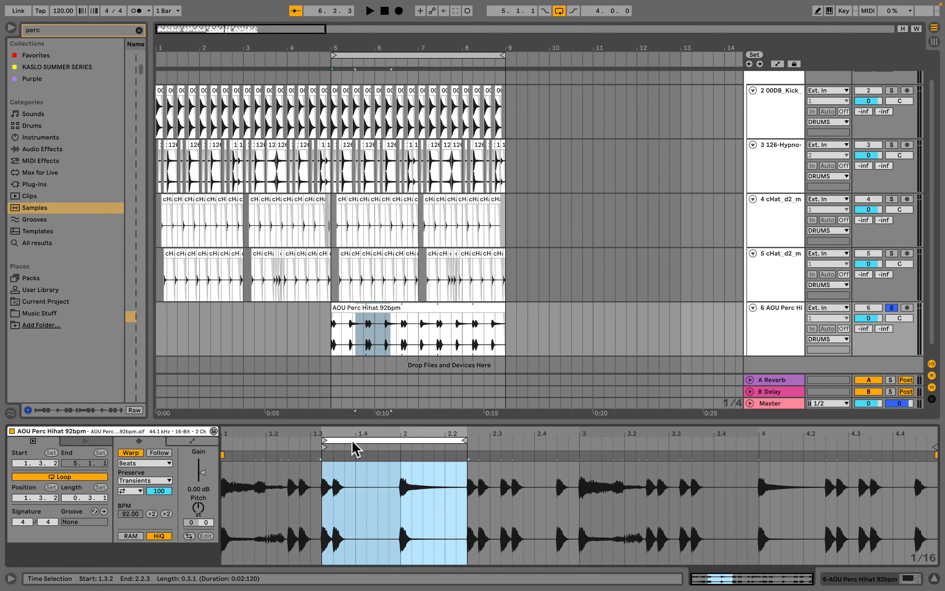
- Audition the re-looped percussion hi-hat part and unsolo its track
{"action": "left_click", "coordinate": [424, 310]}
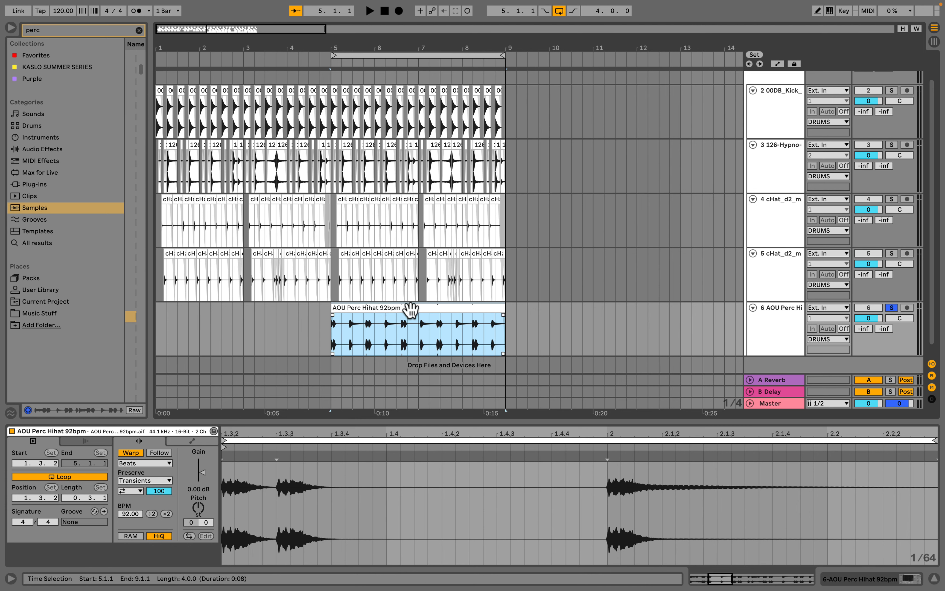
{"action": "left_click_drag", "start_coordinate": [476, 433], "coordinate": [474, 396]}
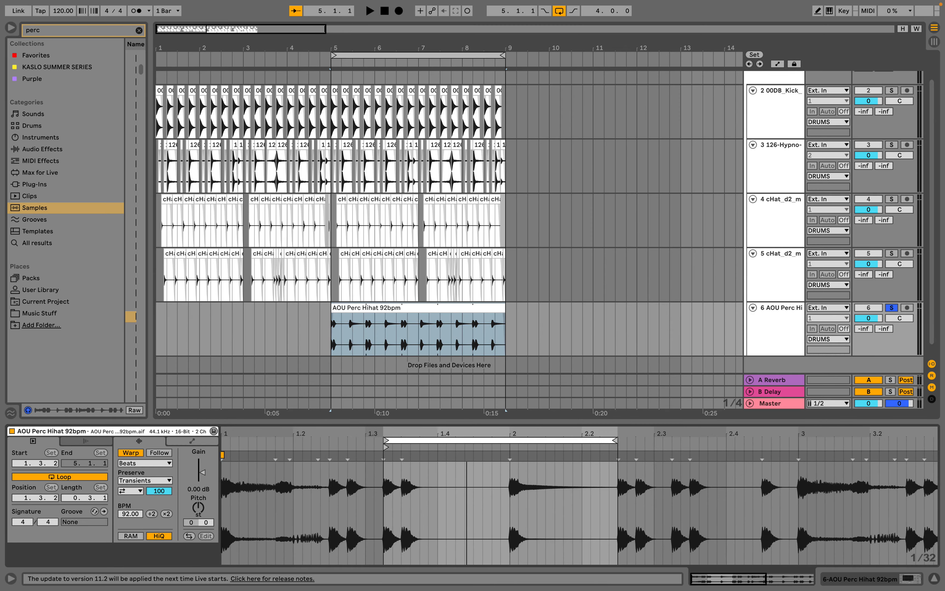
{"action": "left_click", "coordinate": [530, 344]}
{"action": "left_click", "coordinate": [387, 340]}
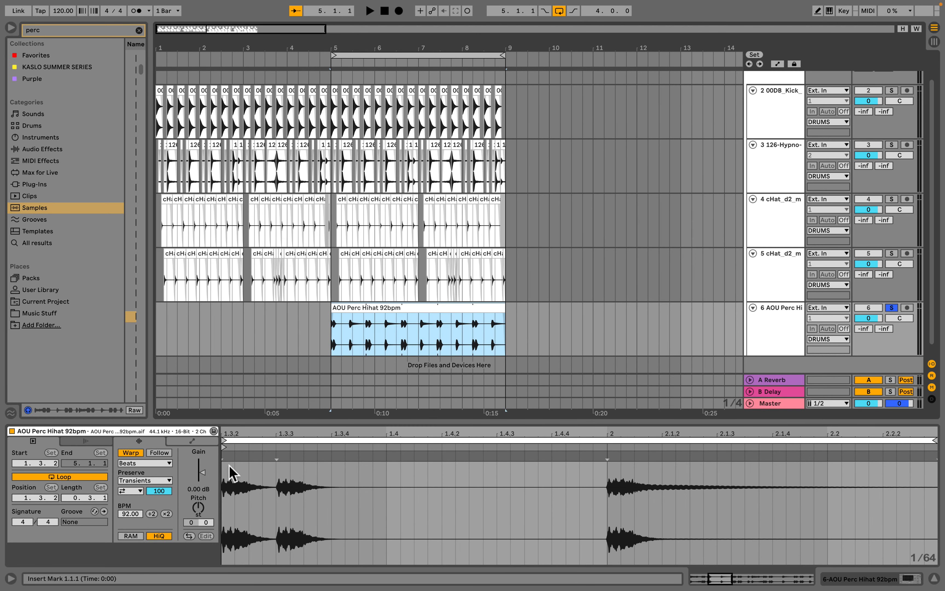
{"action": "left_click_drag", "start_coordinate": [516, 428], "coordinate": [385, 431]}
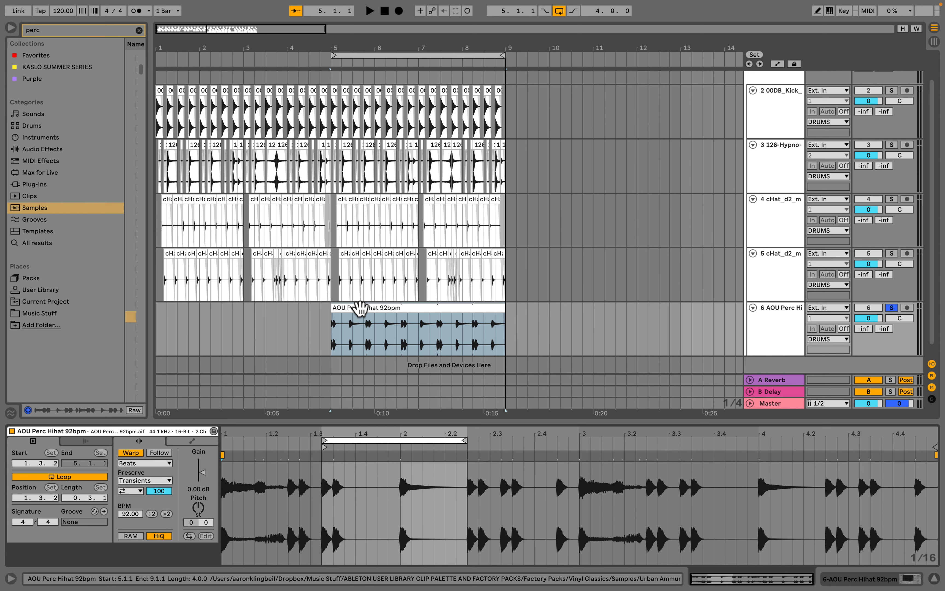
{"action": "left_click", "coordinate": [346, 308]}
{"action": "key", "text": "space"}
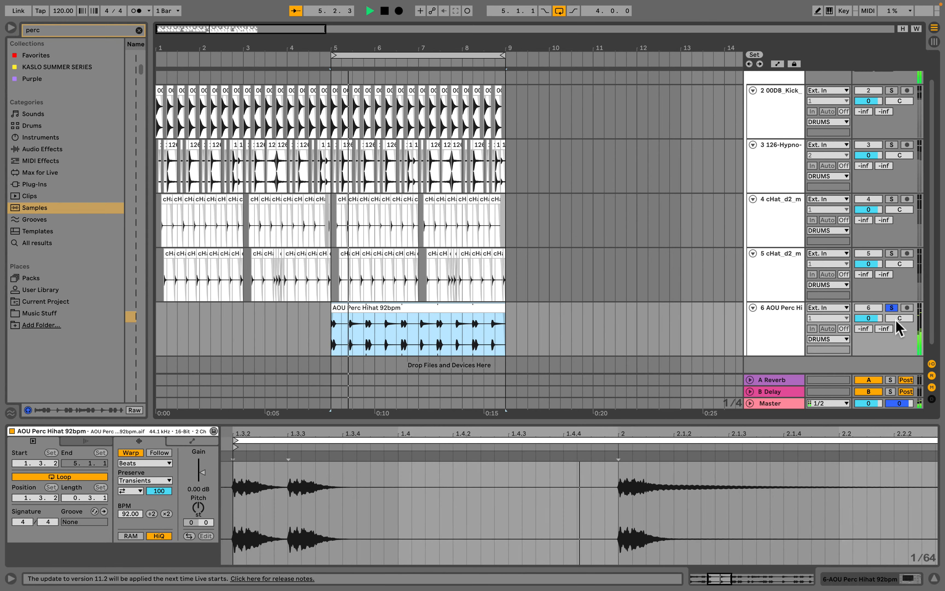
{"action": "left_click", "coordinate": [892, 308]}
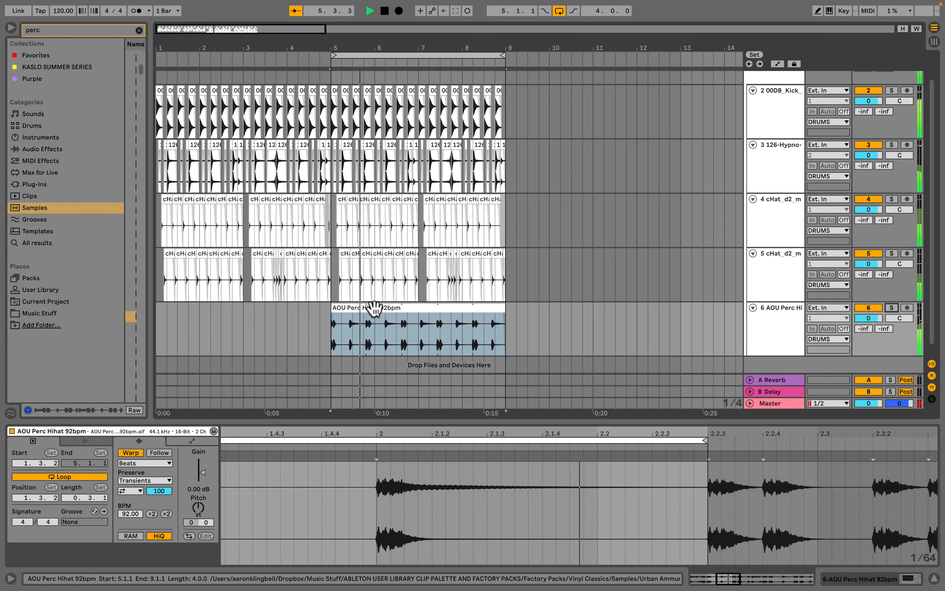
- Try shifting and resizing the percussion hi-hat clip's loop region to several different beat positions
{"action": "left_click", "coordinate": [375, 307]}
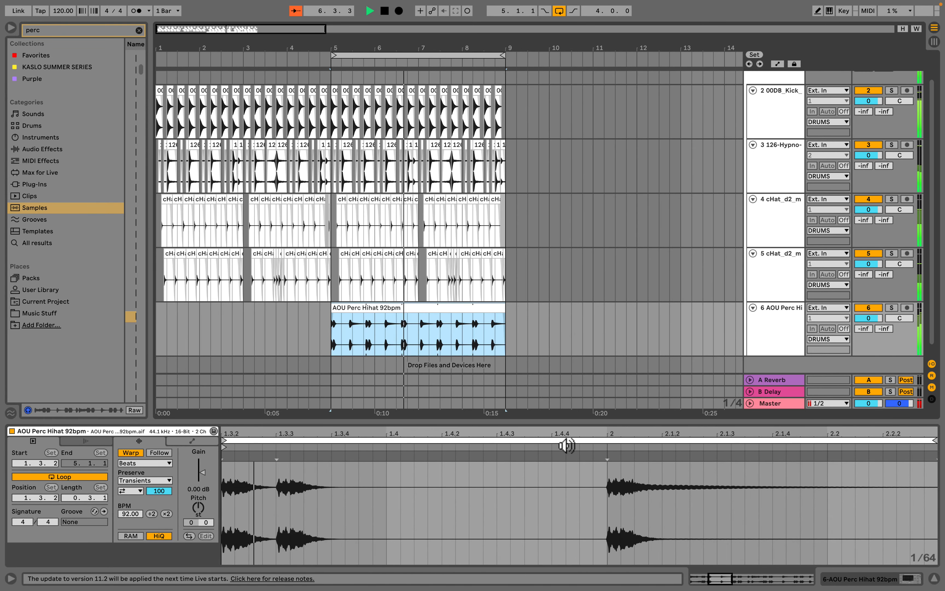
{"action": "left_click_drag", "start_coordinate": [567, 435], "coordinate": [567, 383]}
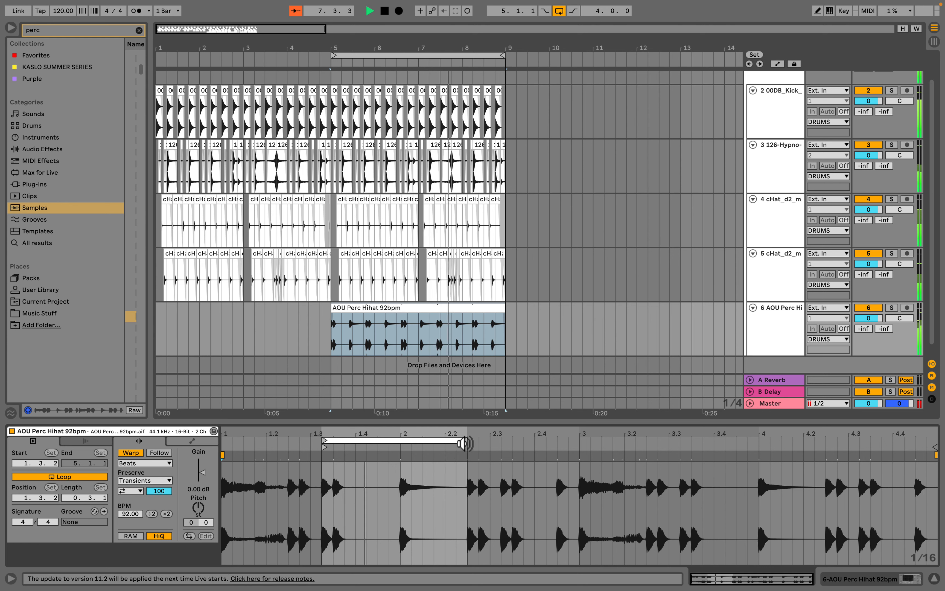
{"action": "left_click_drag", "start_coordinate": [460, 441], "coordinate": [463, 441]}
{"action": "key", "text": "Up"}
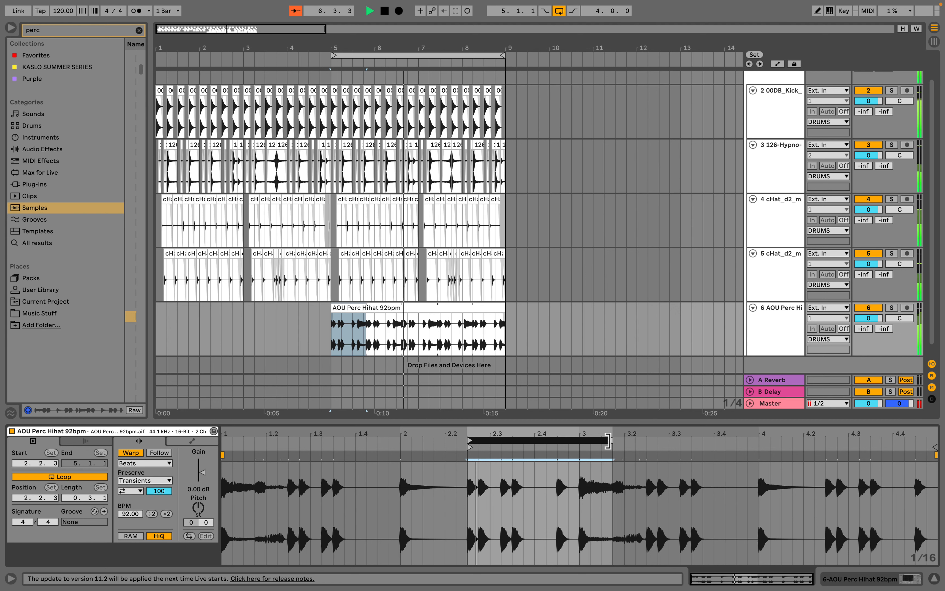
{"action": "left_click_drag", "start_coordinate": [609, 441], "coordinate": [574, 444]}
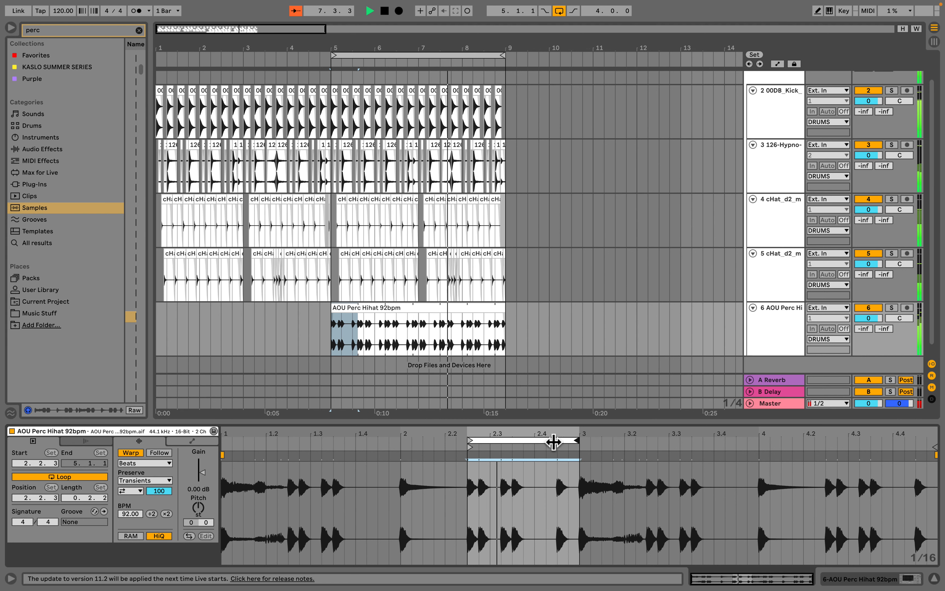
{"action": "left_click_drag", "start_coordinate": [529, 441], "coordinate": [662, 441]}
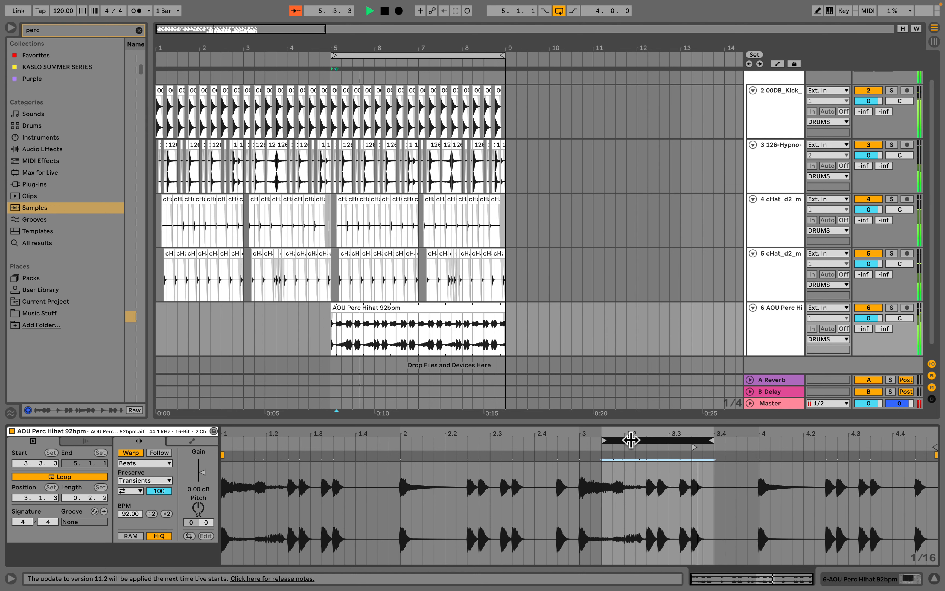
{"action": "left_click_drag", "start_coordinate": [628, 439], "coordinate": [310, 437]}
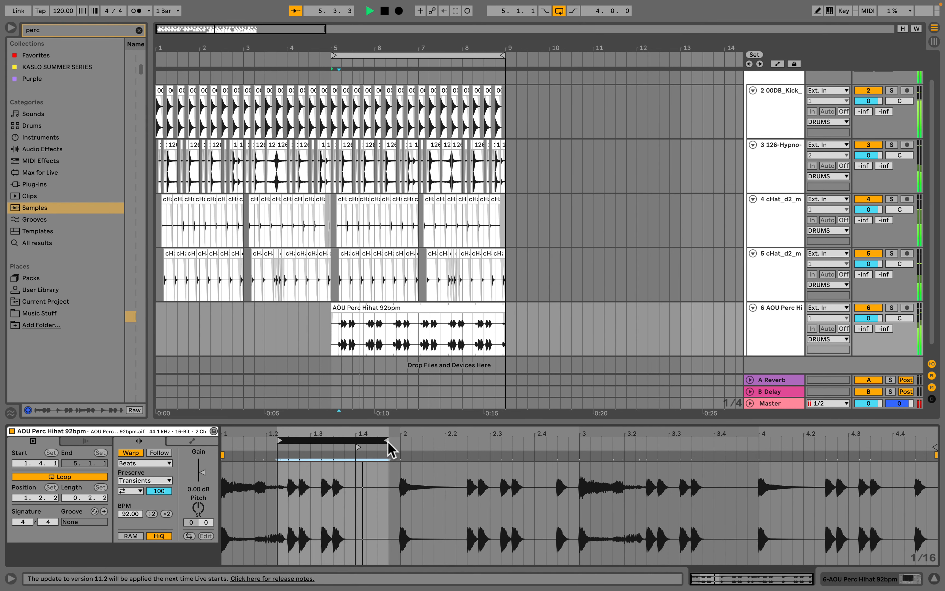
{"action": "left_click_drag", "start_coordinate": [388, 440], "coordinate": [511, 442]}
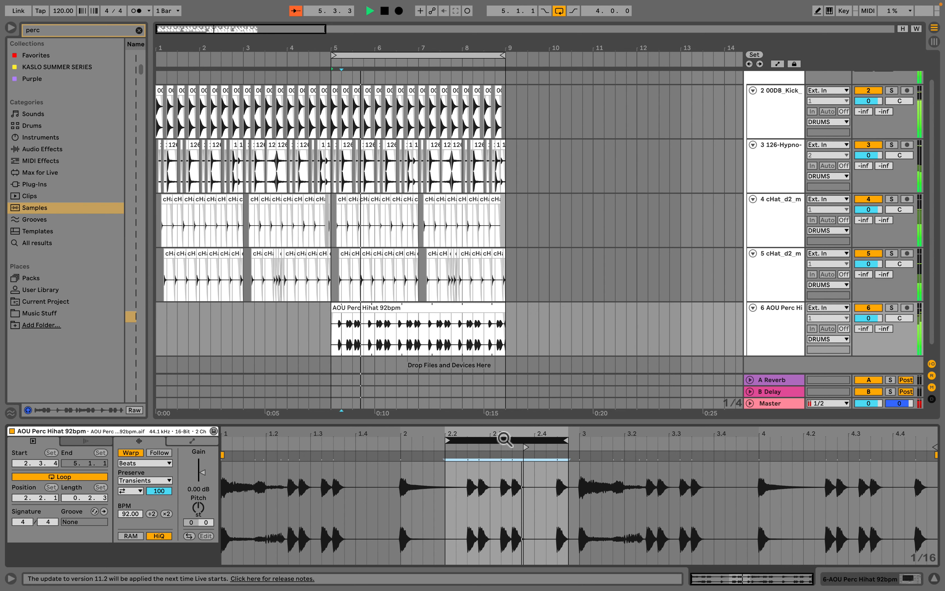
{"action": "left_click_drag", "start_coordinate": [504, 441], "coordinate": [580, 441]}
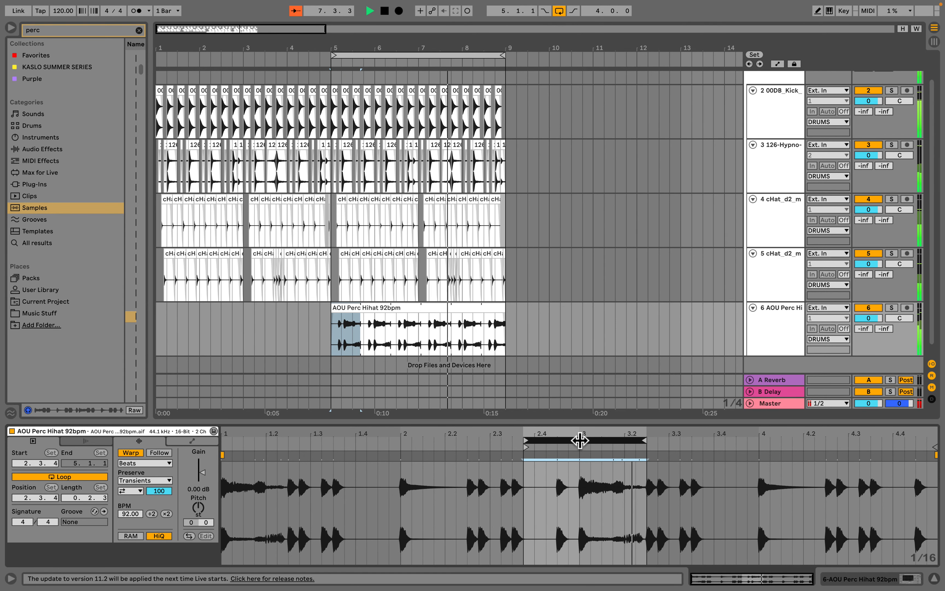
{"action": "left_click_drag", "start_coordinate": [580, 440], "coordinate": [394, 446]}
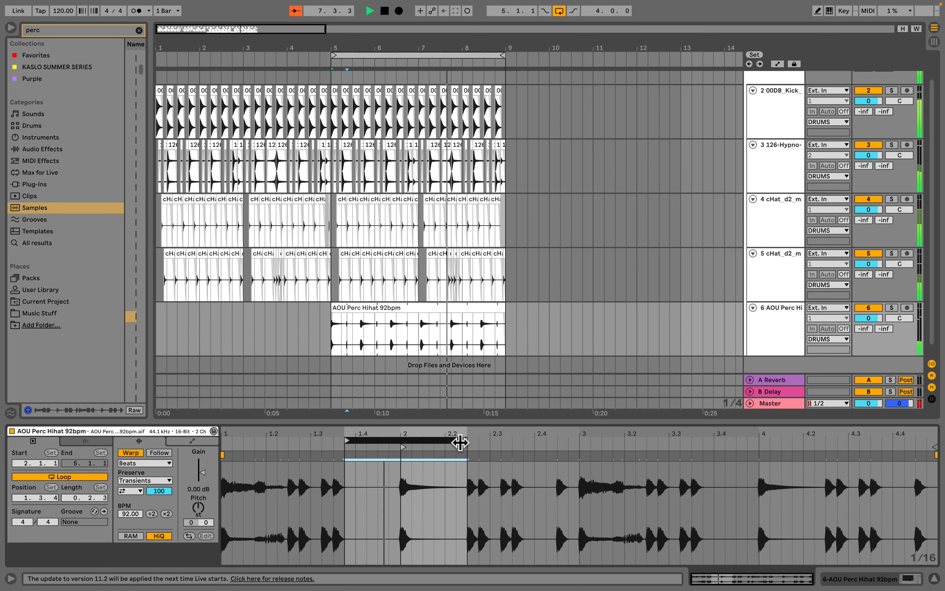
- Set the percussion hi-hat clip's loop to start at 2.3.3 with a length of 0.2.2
{"action": "left_click_drag", "start_coordinate": [463, 441], "coordinate": [375, 440]}
{"action": "left_click_drag", "start_coordinate": [451, 439], "coordinate": [383, 441]}
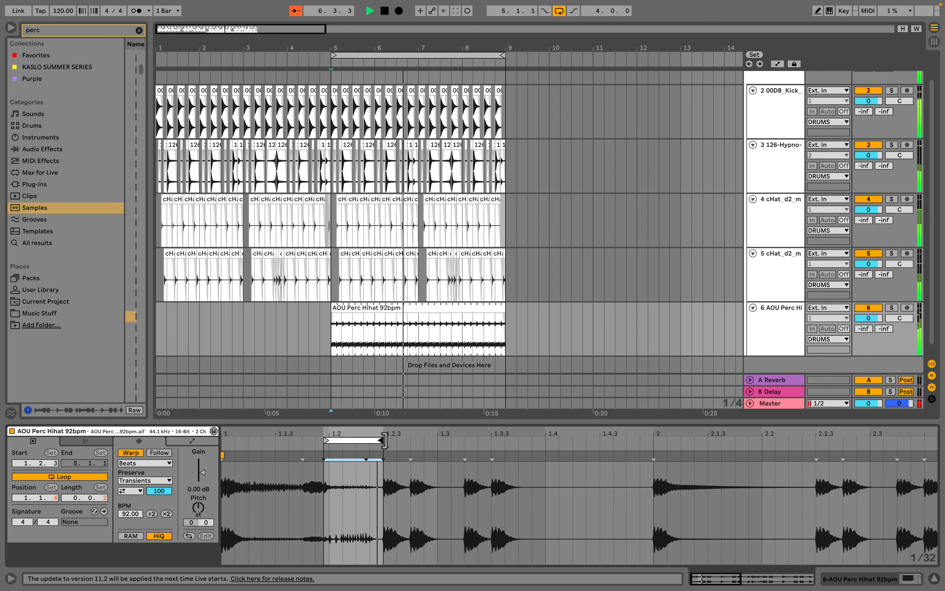
{"action": "left_click_drag", "start_coordinate": [325, 440], "coordinate": [449, 443]}
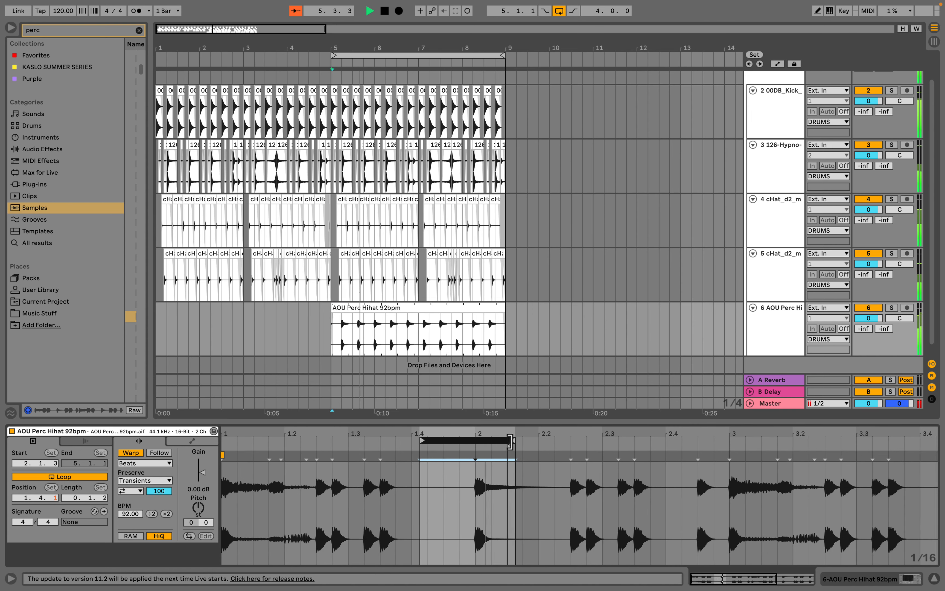
{"action": "left_click_drag", "start_coordinate": [509, 441], "coordinate": [505, 440]}
{"action": "left_click_drag", "start_coordinate": [500, 441], "coordinate": [586, 441]}
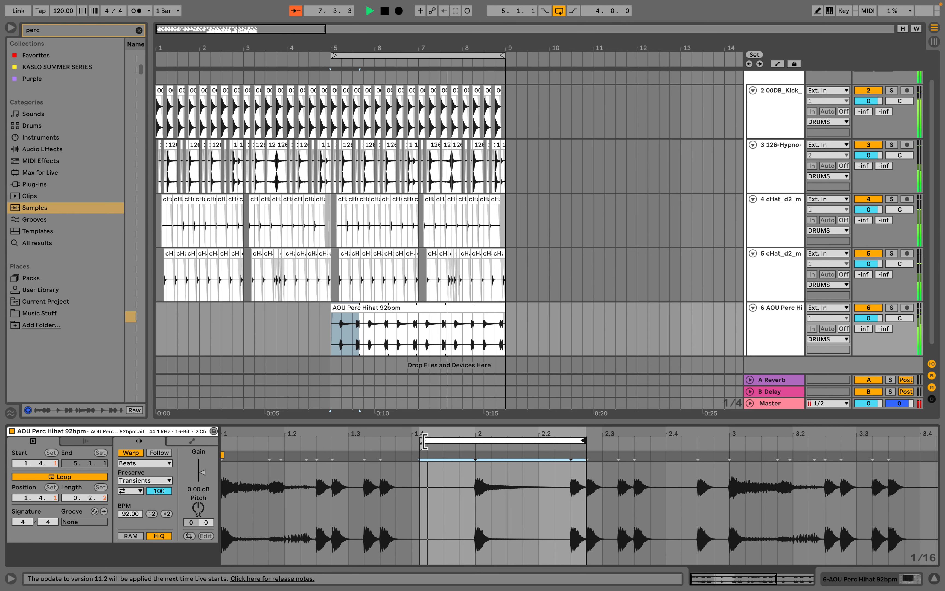
{"action": "left_click_drag", "start_coordinate": [423, 441], "coordinate": [744, 441]}
{"action": "left_click_drag", "start_coordinate": [572, 441], "coordinate": [635, 441]}
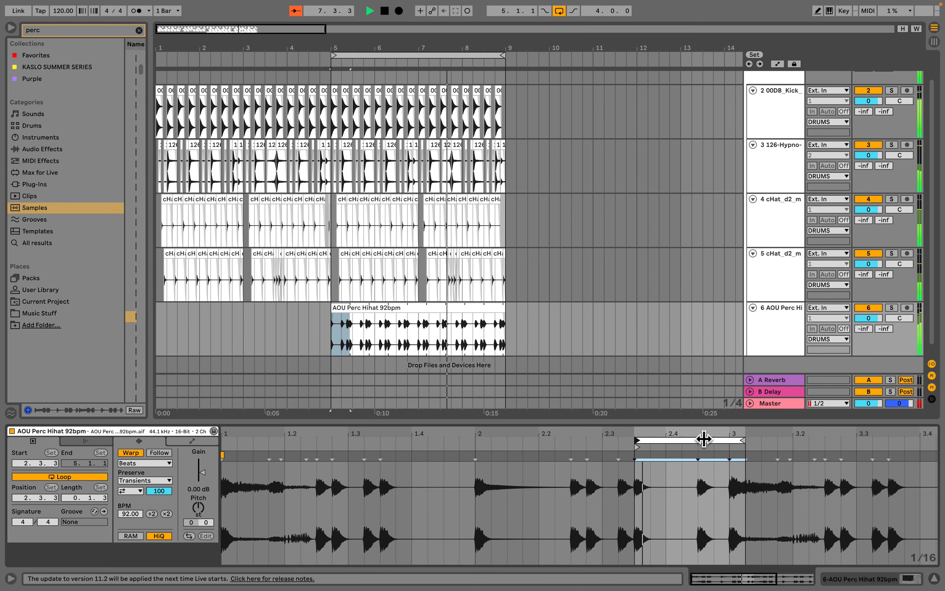
{"action": "left_click_drag", "start_coordinate": [744, 441], "coordinate": [787, 441]}
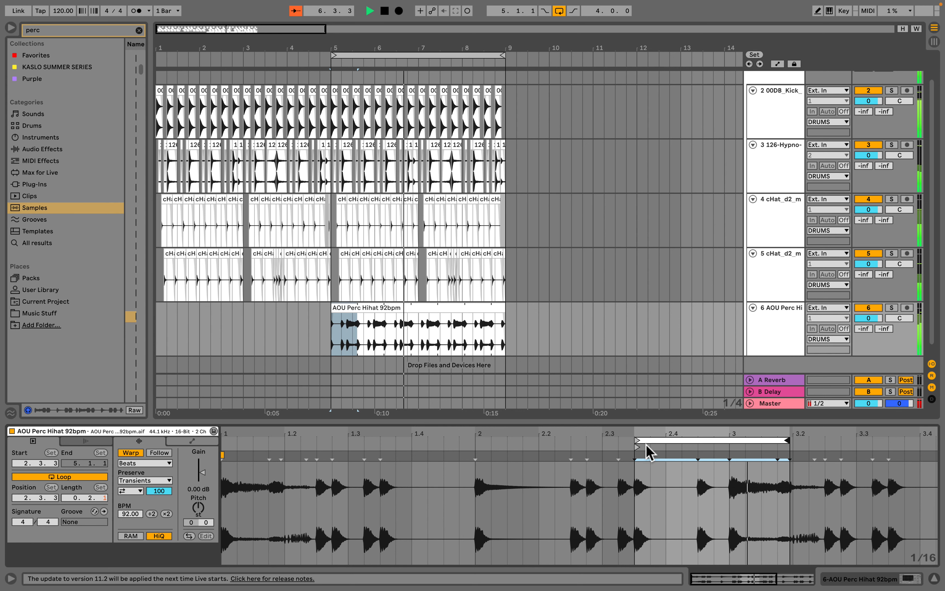
- Play back the arrangement to audition the re-looped percussion hi-hat clip
{"action": "key", "text": "space"}
{"action": "left_click", "coordinate": [376, 306]}
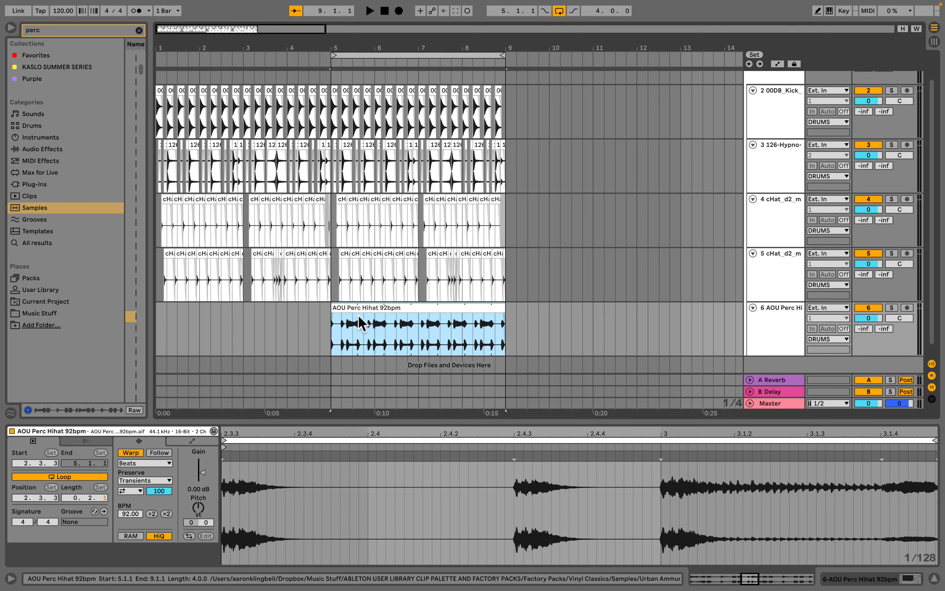
{"action": "left_click", "coordinate": [350, 326]}
{"action": "key", "text": "space"}
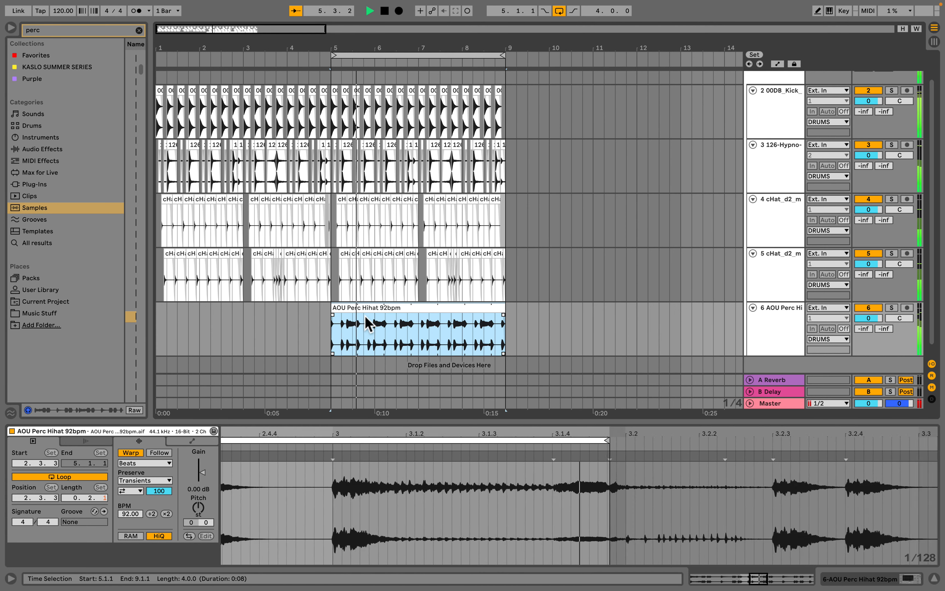
{"action": "key", "text": "space"}
- Select bar 5 to 6.1.1 of the percussion hi-hat clip in the arrangement, zoomed in on it
{"action": "left_click", "coordinate": [373, 351]}
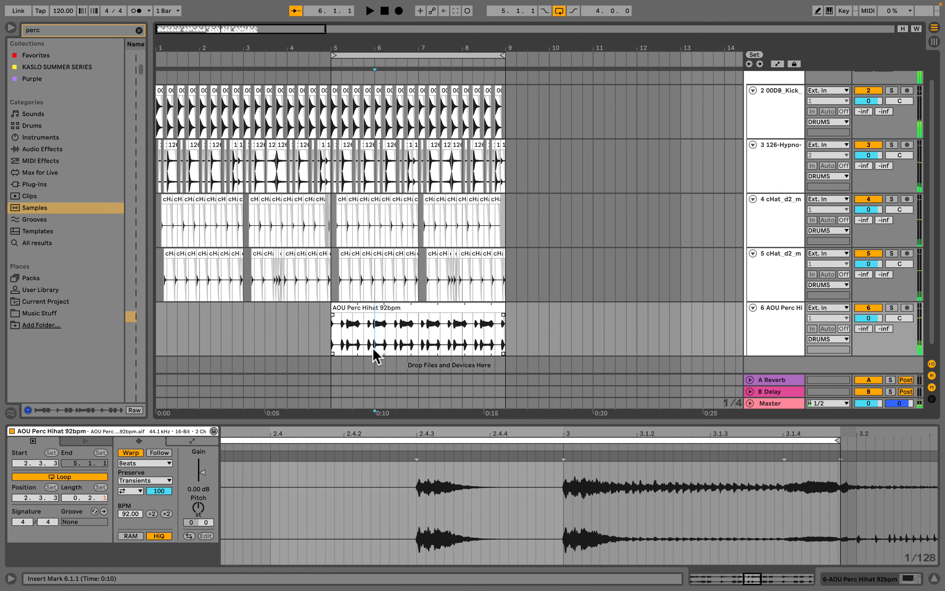
{"action": "left_click_drag", "start_coordinate": [375, 354], "coordinate": [324, 354]}
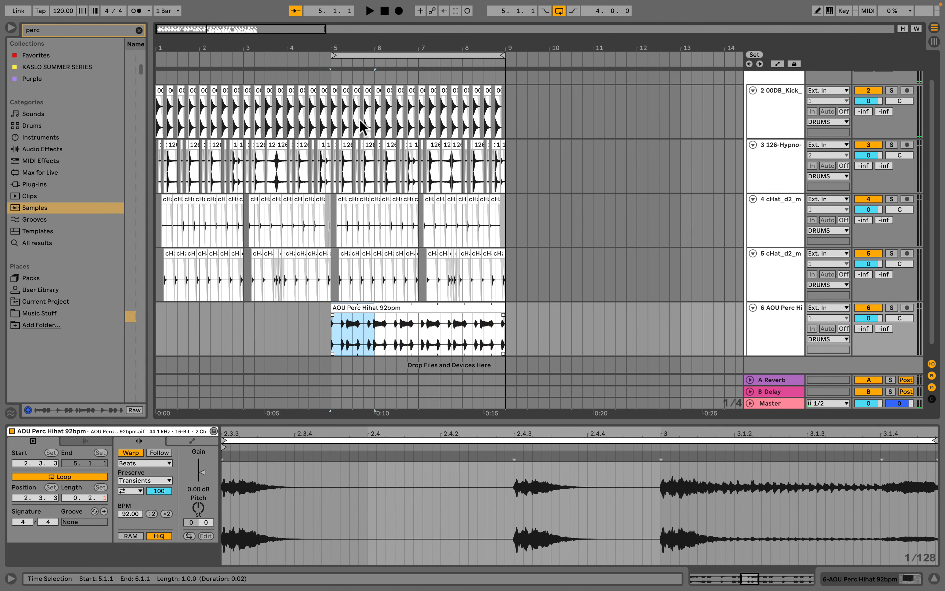
{"action": "left_click_drag", "start_coordinate": [349, 44], "coordinate": [362, 117]}
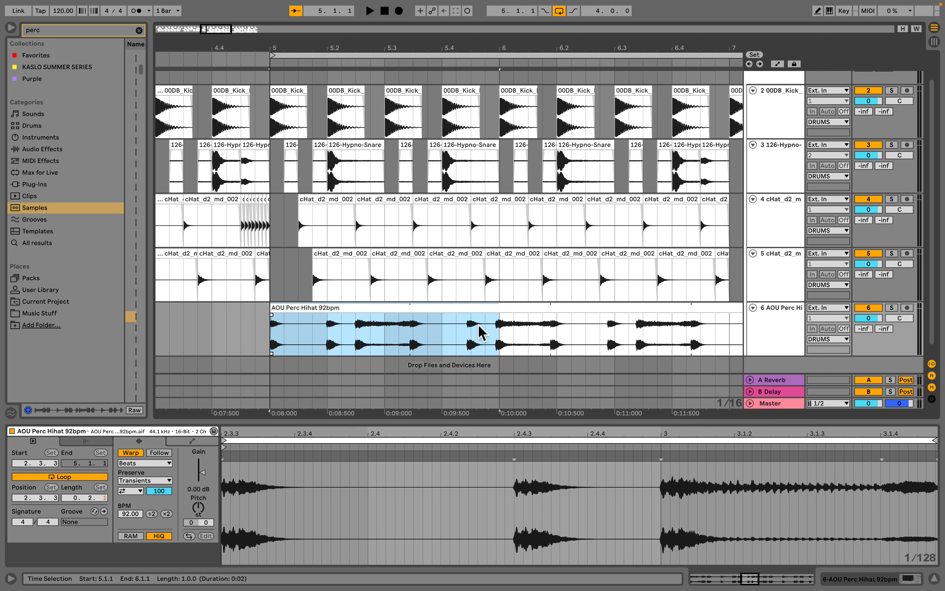
- Delete the percussion hi-hat clip section from bar 6 to bar 9, keeping only the bar at bar 5
{"action": "left_click_drag", "start_coordinate": [500, 343], "coordinate": [274, 338]}
{"action": "key", "text": "space"}
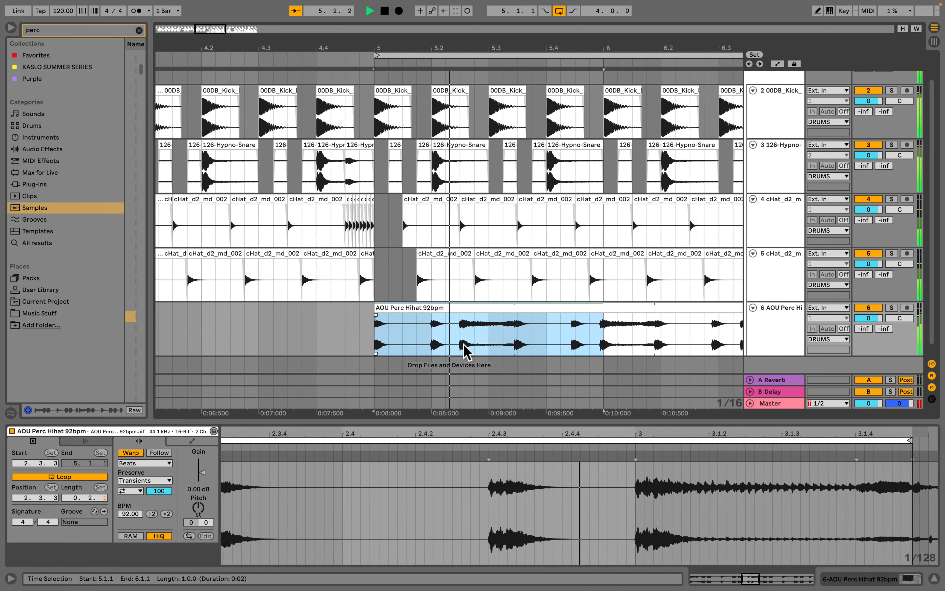
{"action": "key", "text": "space"}
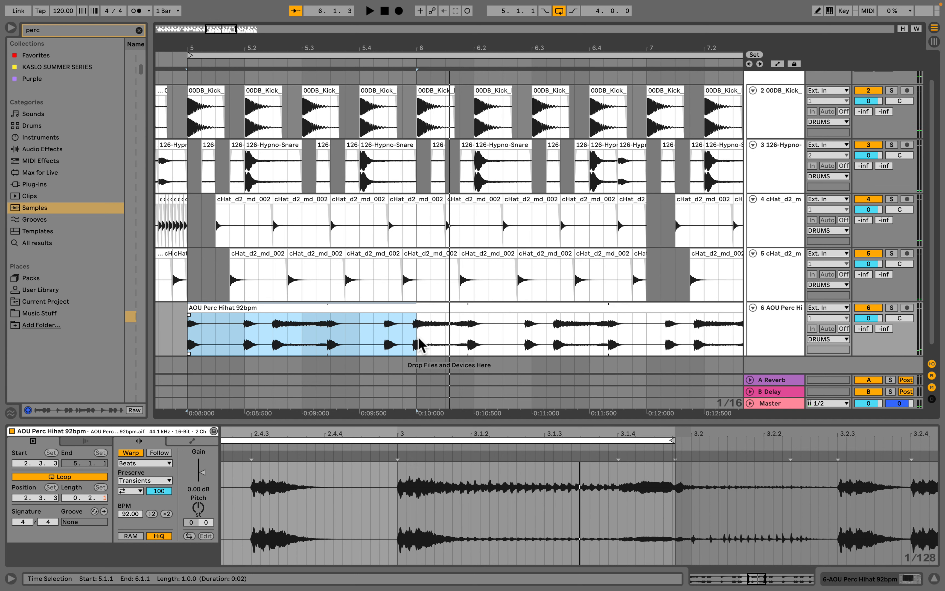
{"action": "left_click", "coordinate": [430, 309]}
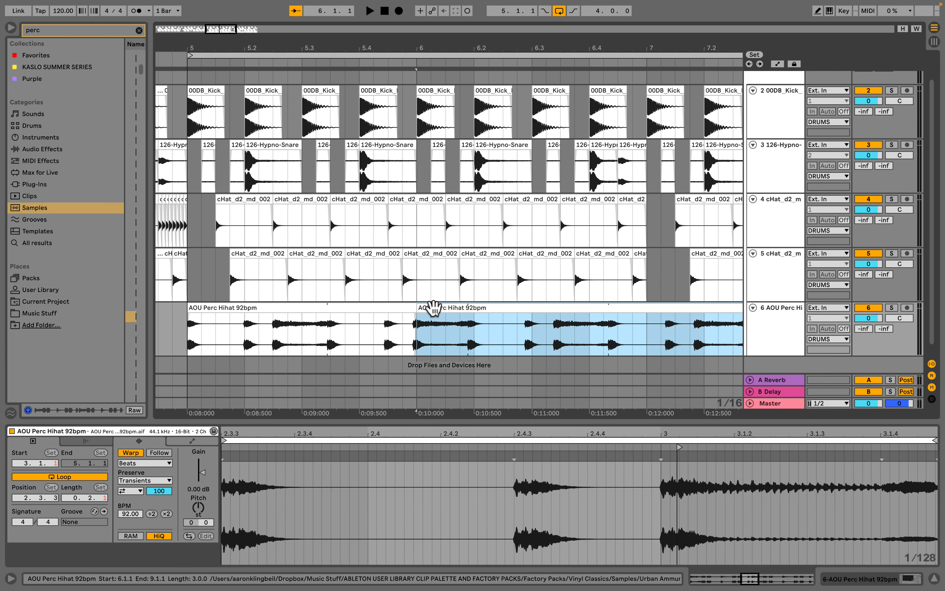
{"action": "key", "text": "Delete"}
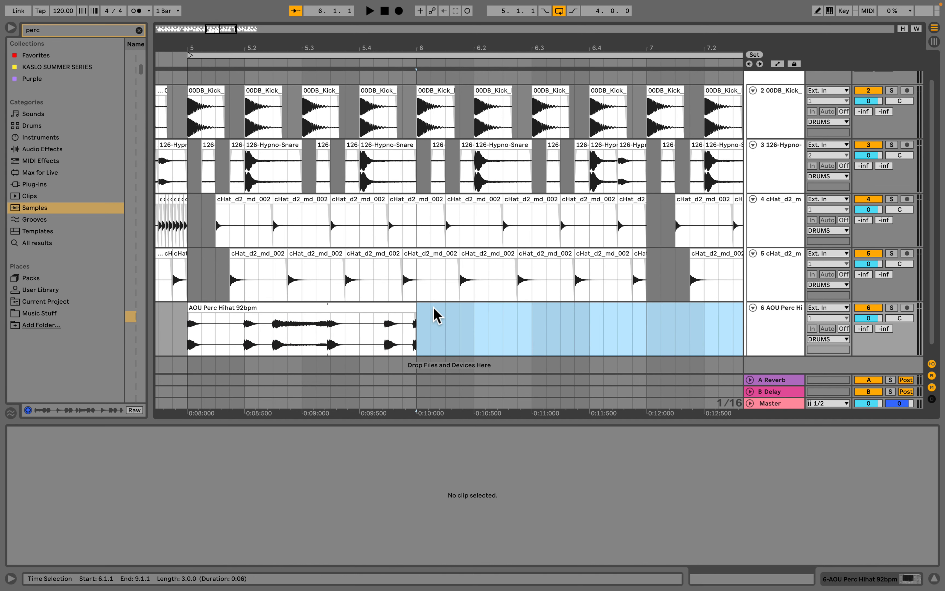
- Duplicate the one-bar percussion hi-hat clip to fill bars 5 through 9
{"action": "left_click", "coordinate": [394, 309]}
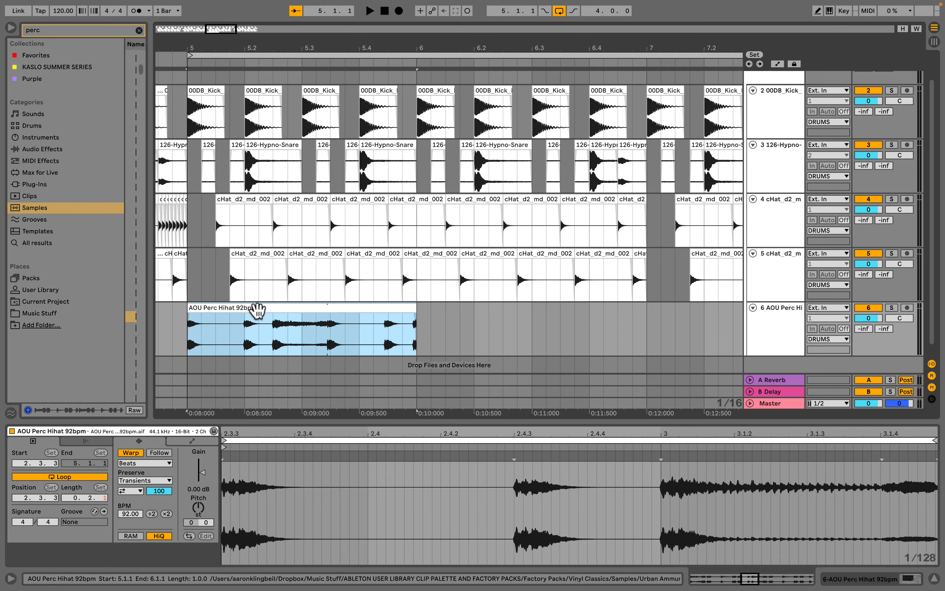
{"action": "key", "text": "space"}
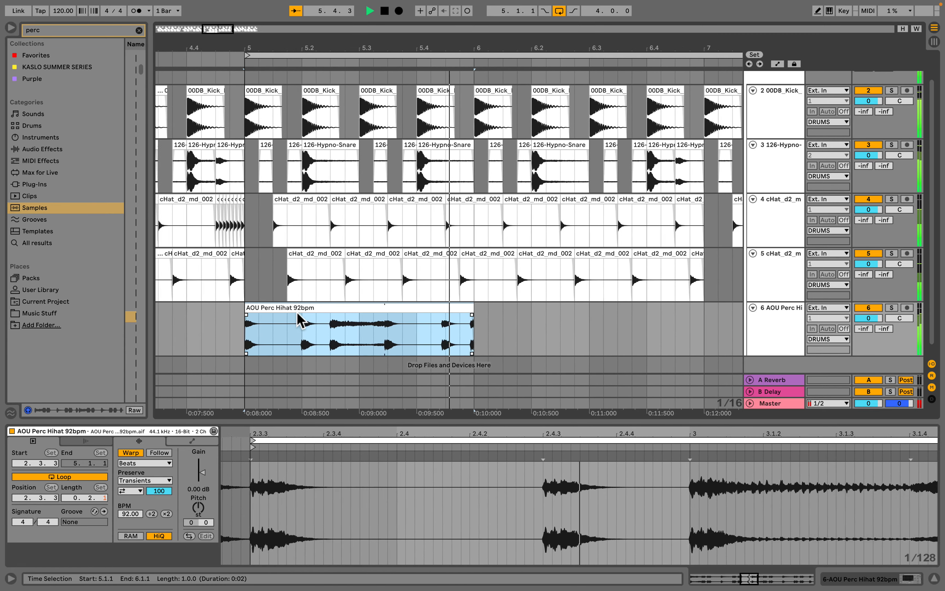
{"action": "key", "text": "ctrl+d"}
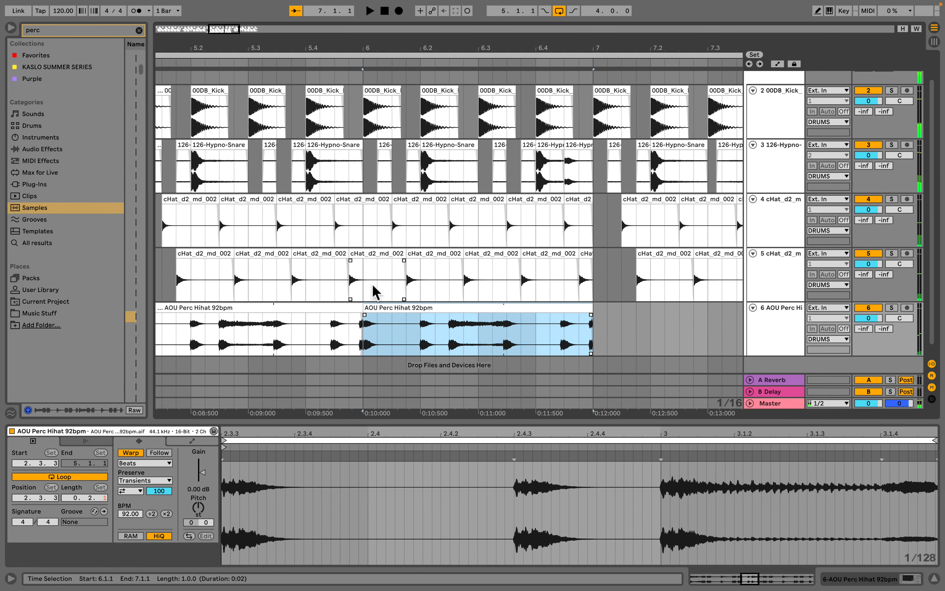
{"action": "left_click", "coordinate": [334, 311], "text": "shift"}
{"action": "key", "text": "space"}
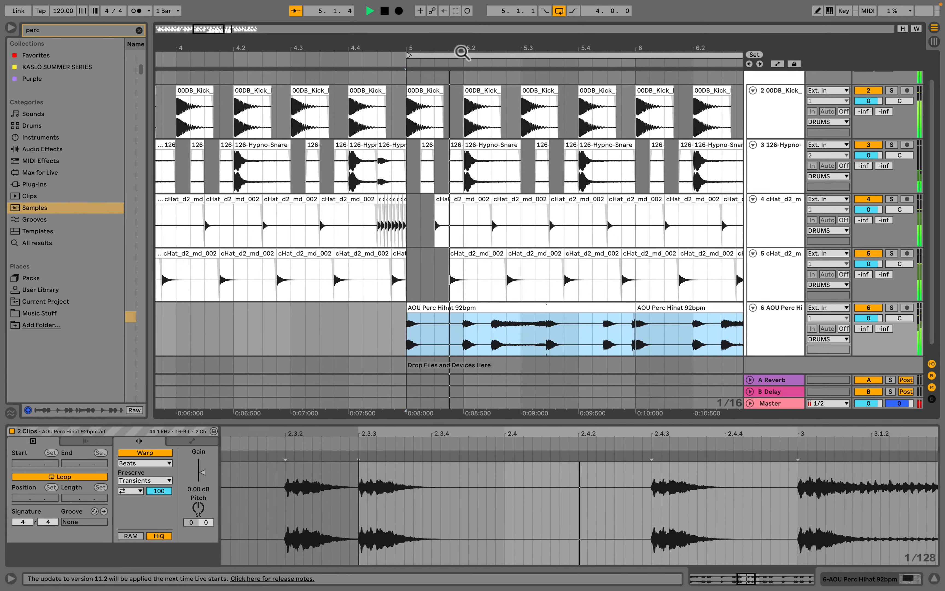
{"action": "left_click_drag", "start_coordinate": [462, 50], "coordinate": [462, 17]}
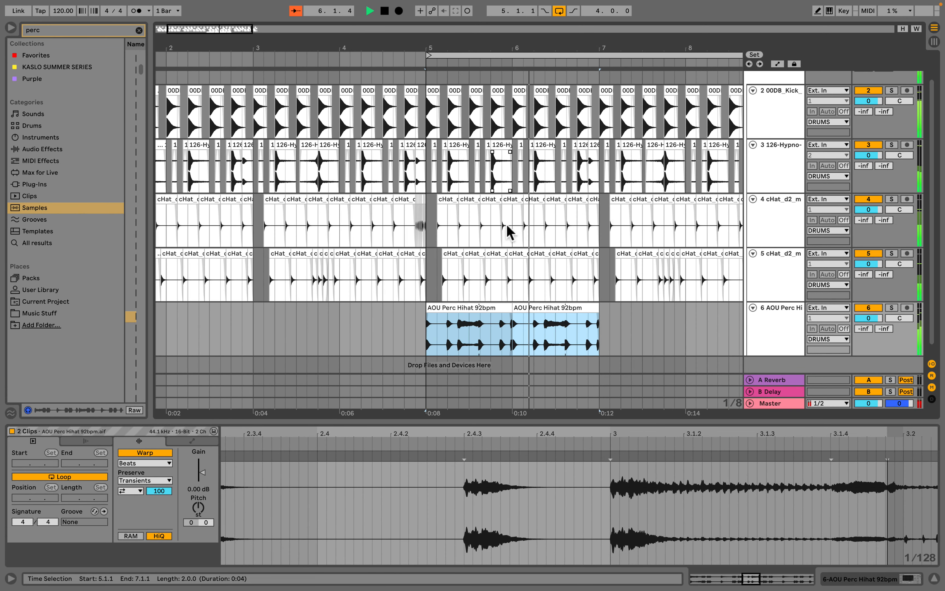
{"action": "key", "text": "ctrl+d"}
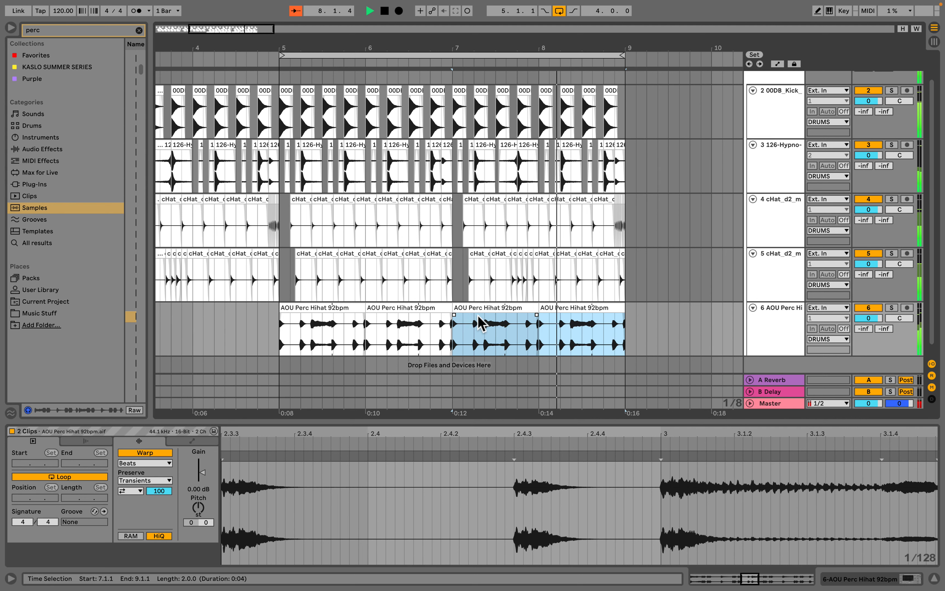
{"action": "key", "text": "space"}
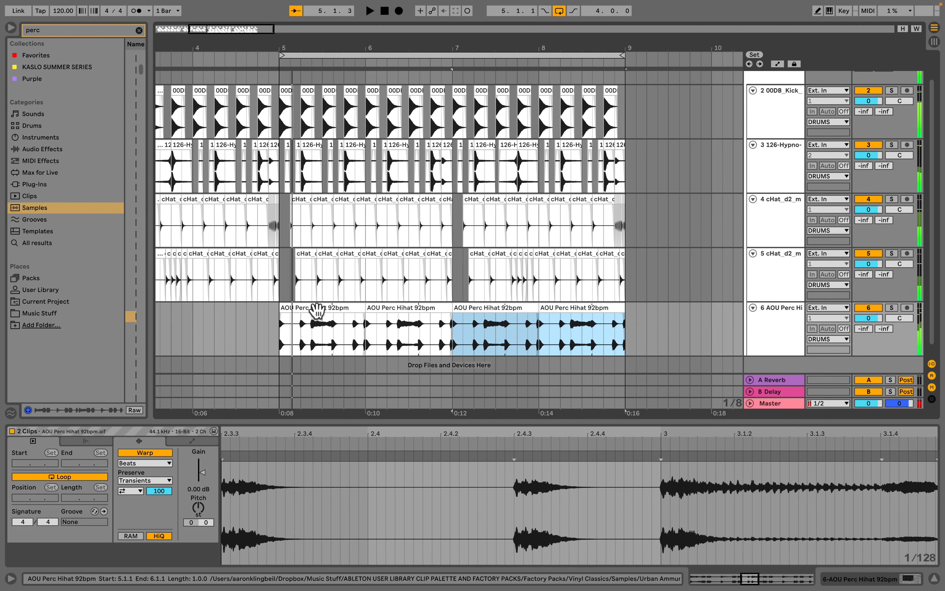
- Consolidate the four percussion hi-hat clips into a single clip spanning bars 5 to 9
{"action": "left_click", "coordinate": [317, 306]}
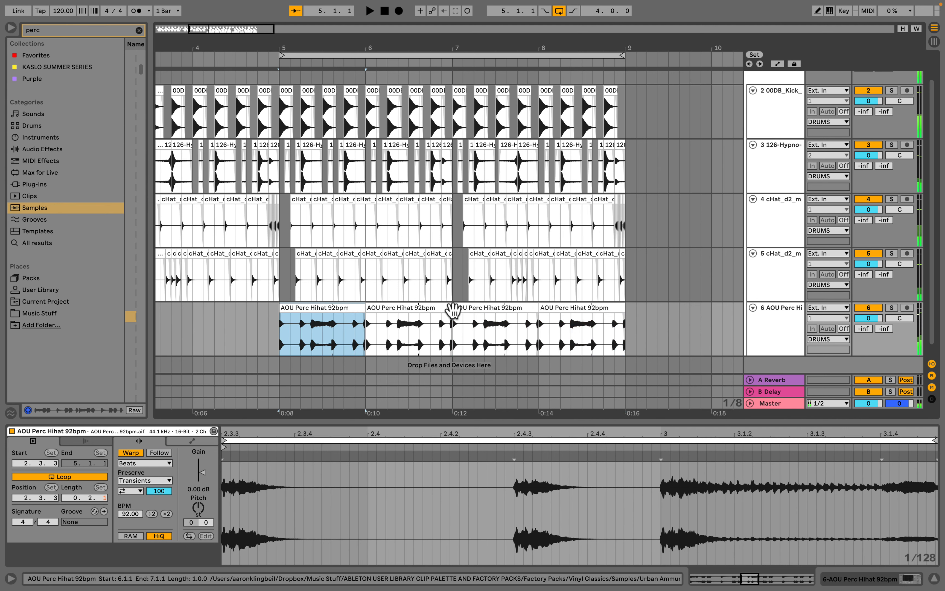
{"action": "left_click", "coordinate": [598, 308], "text": "shift"}
{"action": "key", "text": "super+j"}
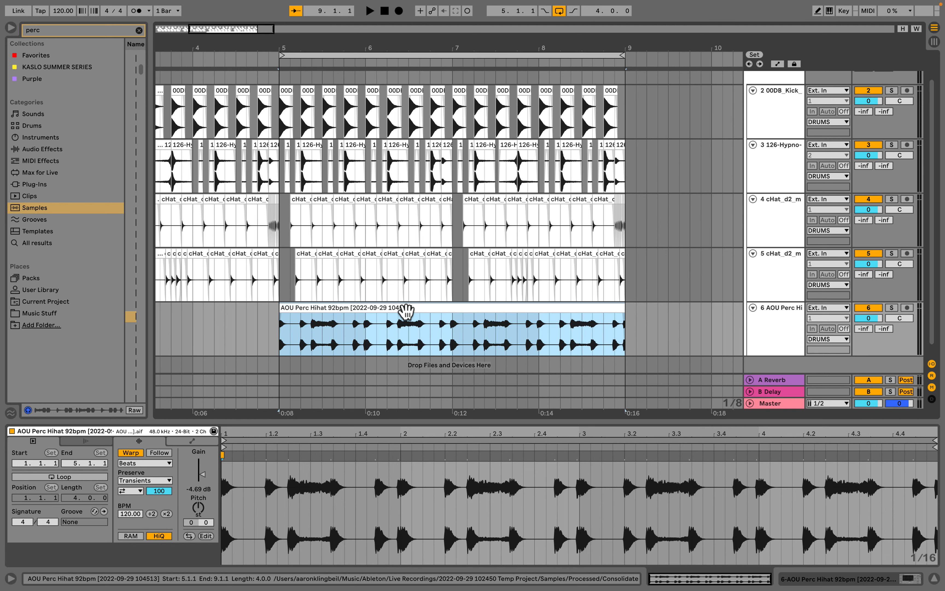
{"action": "right_click", "coordinate": [406, 312]}
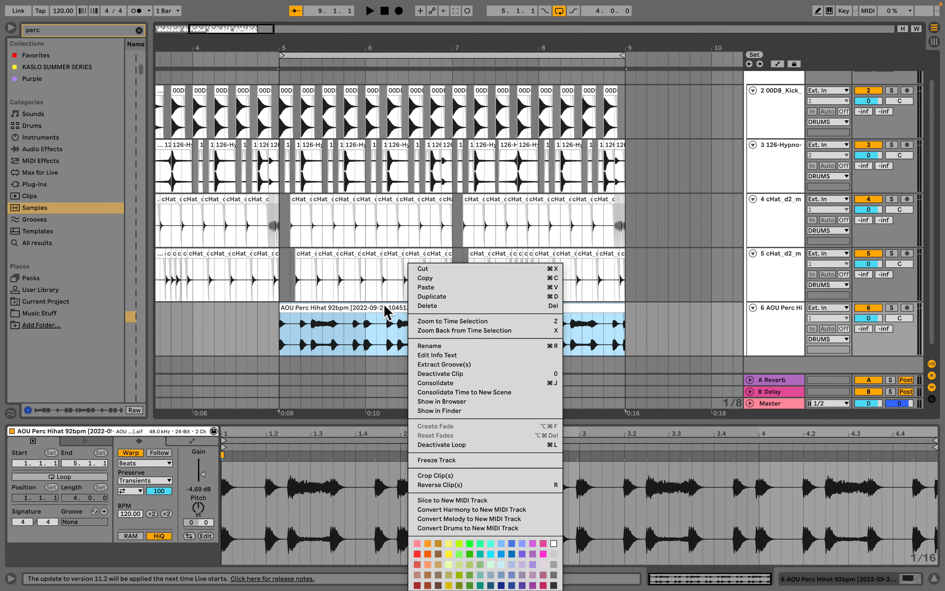
{"action": "left_click", "coordinate": [384, 312]}
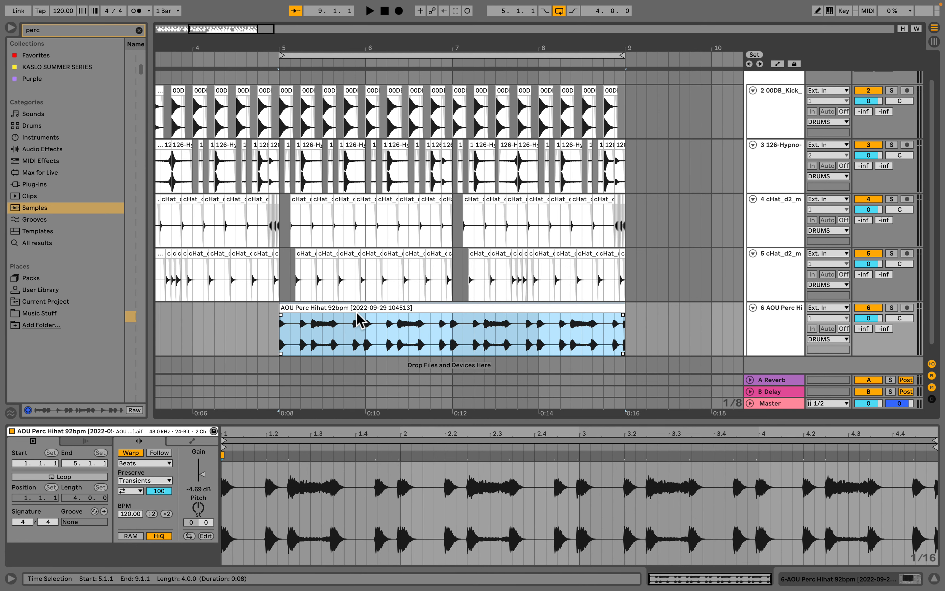
- Play back the arrangement to audition the consolidated percussion hi-hat clip
{"action": "key", "text": "space"}
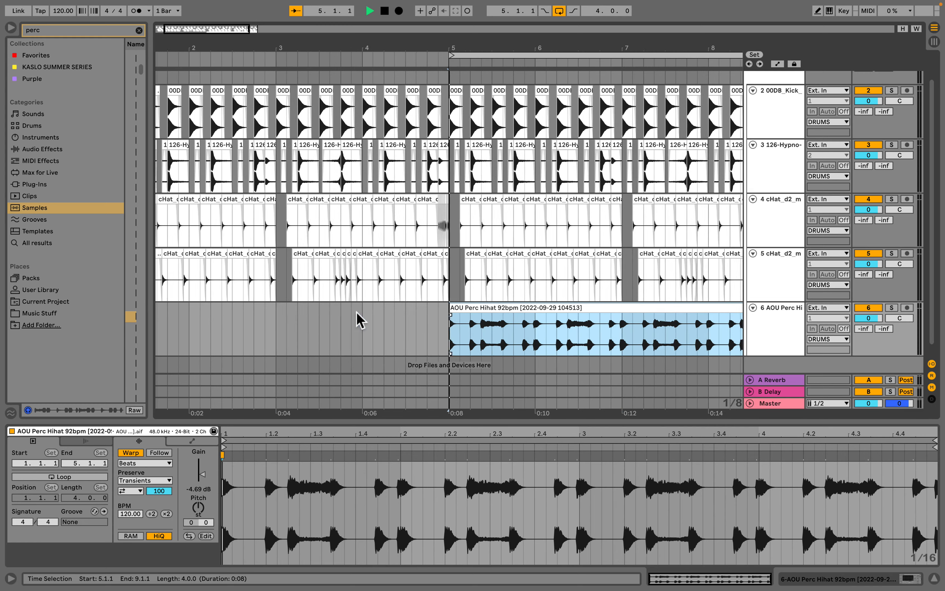
{"action": "left_click_drag", "start_coordinate": [476, 46], "coordinate": [477, 51]}
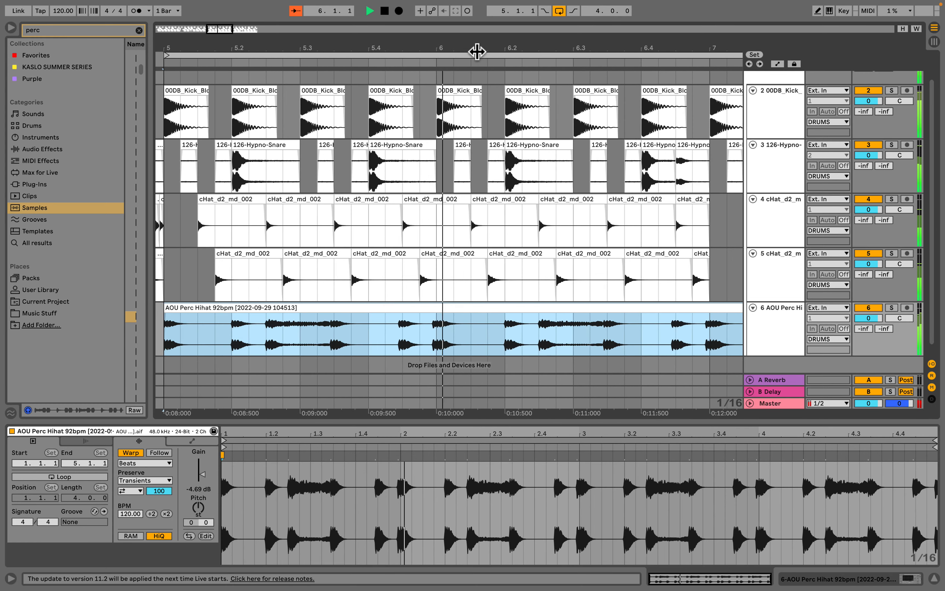
{"action": "scroll", "coordinate": [397, 327], "scroll_direction": "left", "scroll_amount": 1}
{"action": "key", "text": "space"}
{"action": "key", "text": "space"}
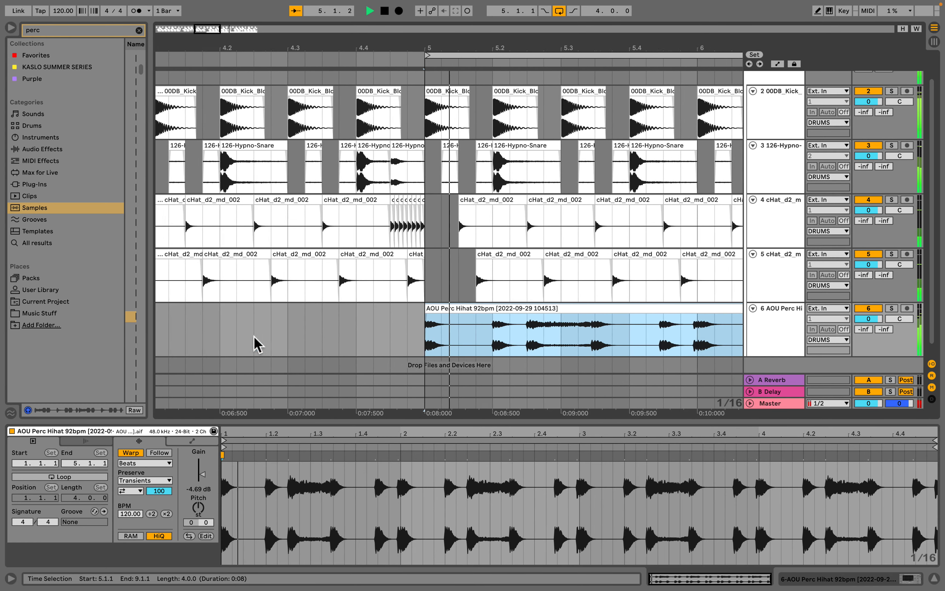
{"action": "scroll", "coordinate": [375, 342], "scroll_direction": "left", "scroll_amount": 3}
{"action": "key", "text": "space"}
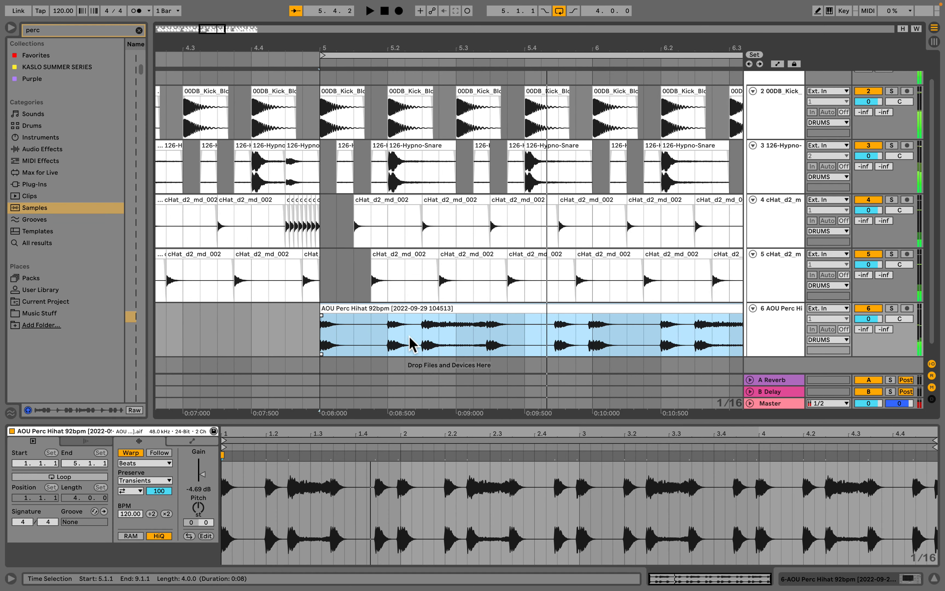
- Deactivate the percussion clip section from 5.2.1 to 5.2.3
{"action": "mouse_move", "coordinate": [419, 340]}
{"action": "left_mouse_down"}
{"action": "mouse_move", "coordinate": [374, 341]}
{"action": "mouse_move", "coordinate": [423, 342]}
{"action": "left_mouse_up"}
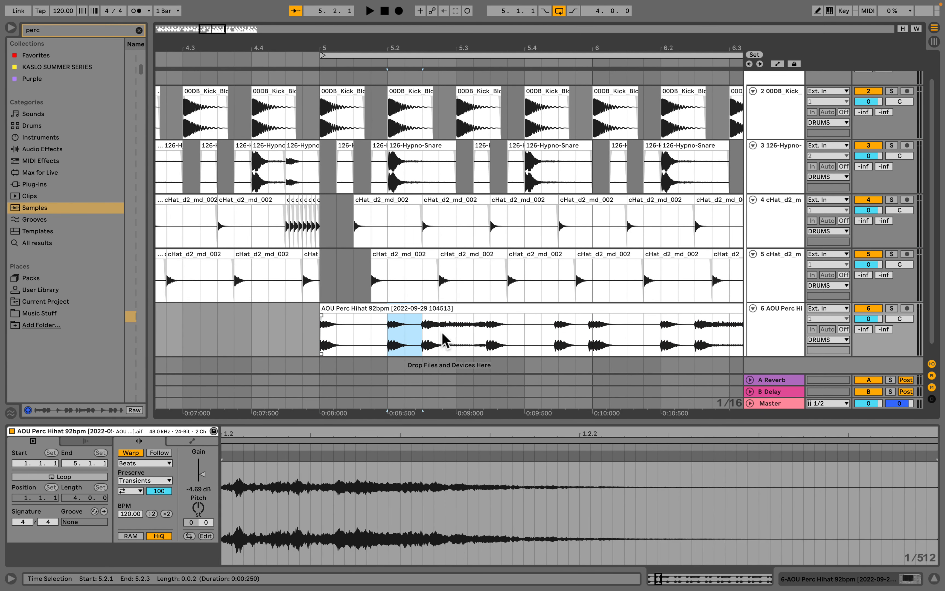
{"action": "key", "text": "0"}
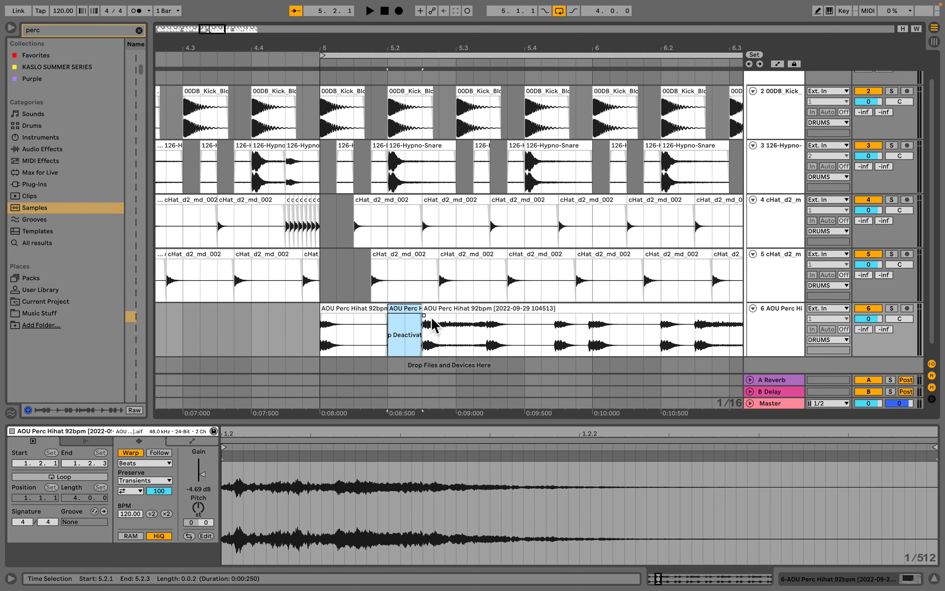
{"action": "left_click", "coordinate": [366, 309]}
{"action": "key", "text": "space"}
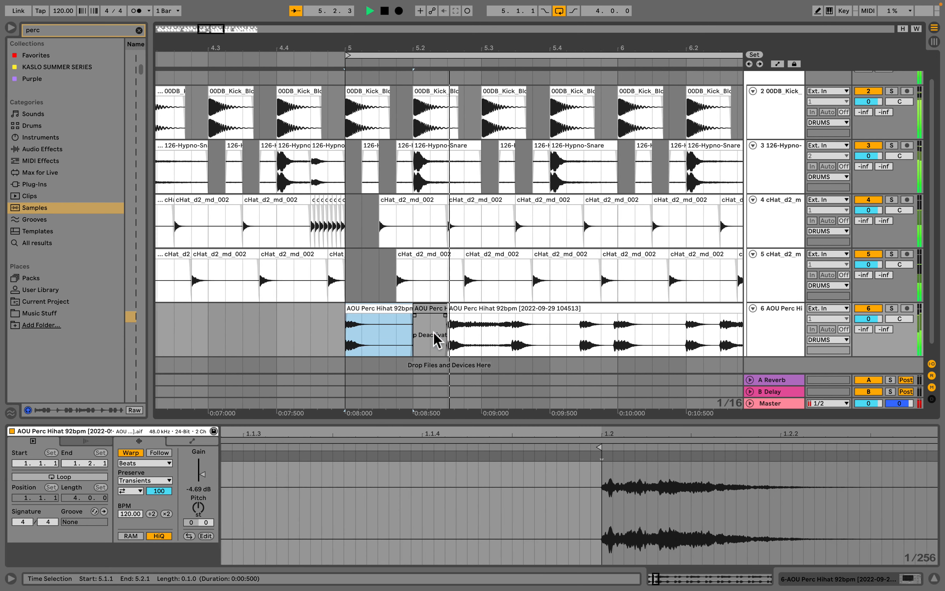
- Deactivate the percussion clip section from 5.4.1 to 6.1.3
{"action": "left_click", "coordinate": [419, 336]}
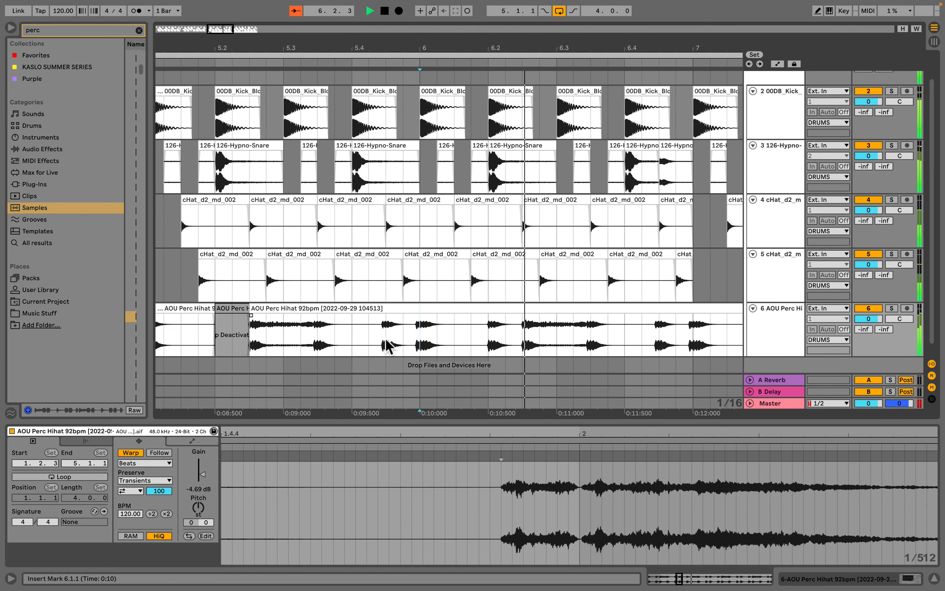
{"action": "left_click_drag", "start_coordinate": [456, 345], "coordinate": [354, 341]}
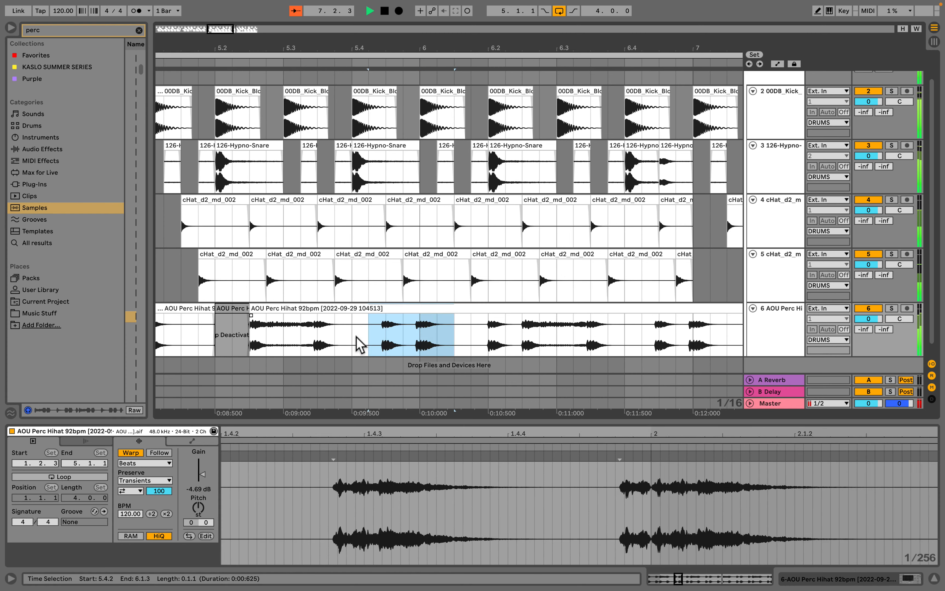
{"action": "key", "text": "0"}
- Play back the percussion track to audition the deactivated sections
{"action": "key", "text": "space"}
{"action": "scroll", "coordinate": [369, 335], "scroll_direction": "left", "scroll_amount": 4}
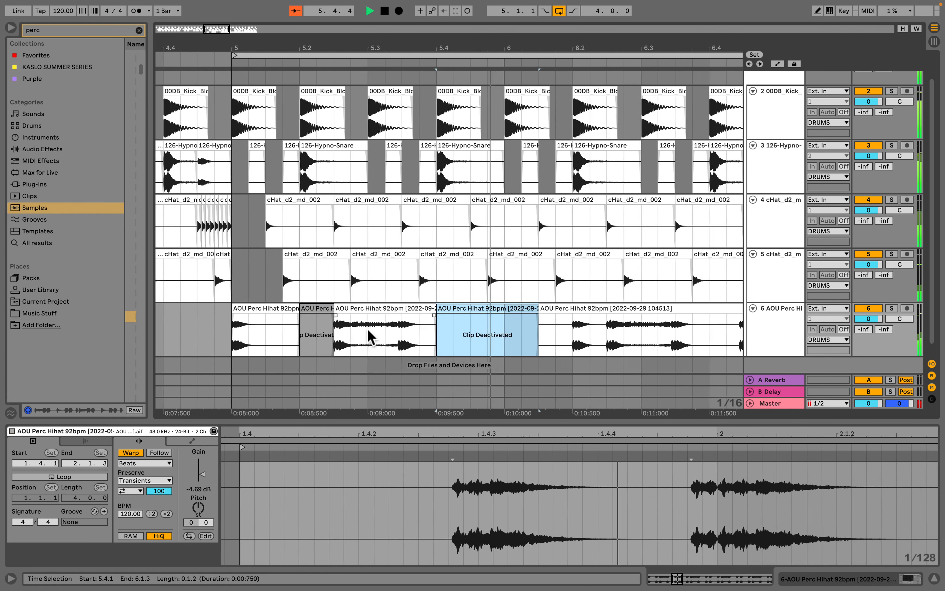
{"action": "key", "text": "space"}
{"action": "left_click", "coordinate": [360, 308]}
{"action": "key", "text": "space"}
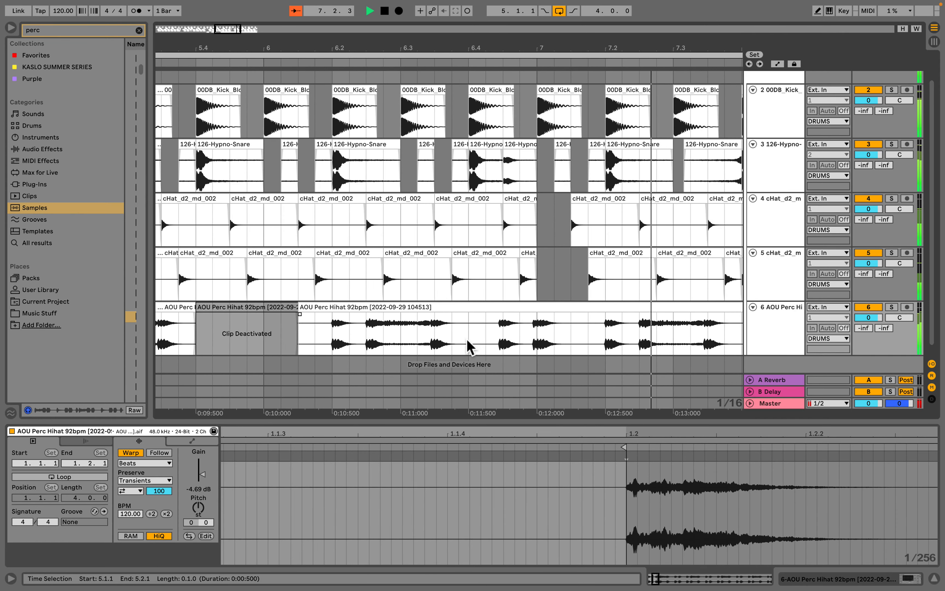
- Deactivate the percussion clip section from 6.4.1 to 7.1.3
{"action": "left_click_drag", "start_coordinate": [468, 344], "coordinate": [582, 345]}
{"action": "key", "text": "0"}
{"action": "scroll", "coordinate": [580, 344], "scroll_direction": "right", "scroll_amount": 6}
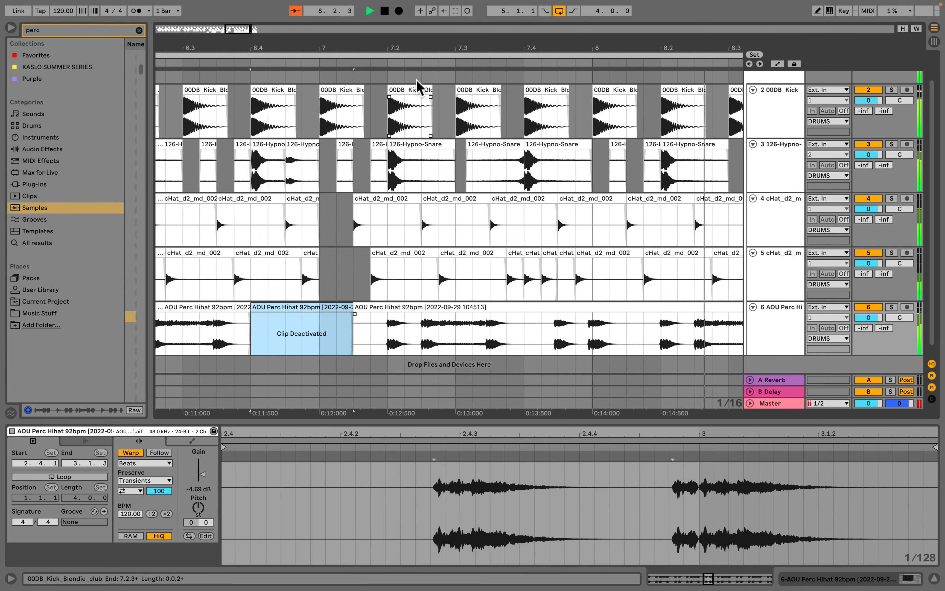
{"action": "left_click_drag", "start_coordinate": [402, 45], "coordinate": [402, 3]}
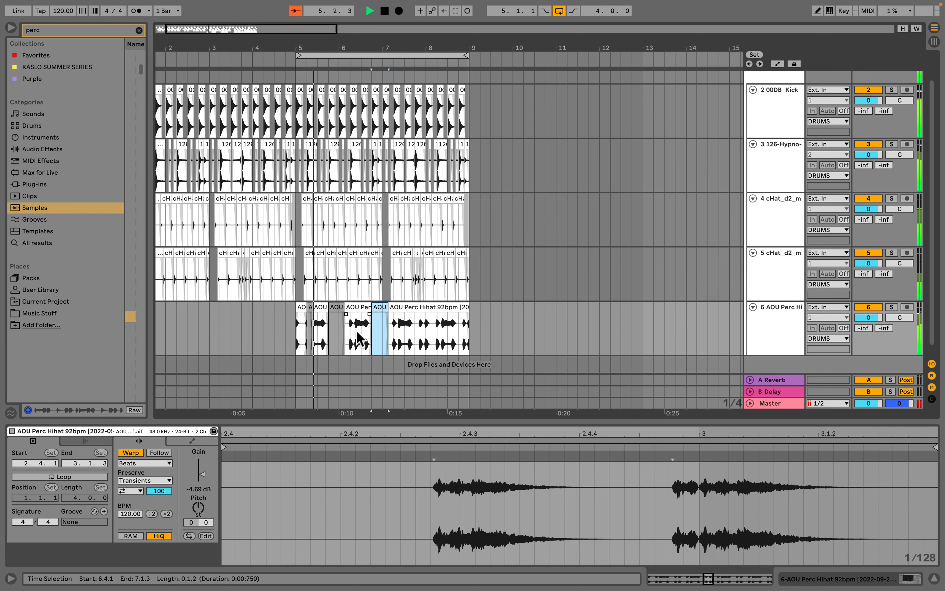
- Delete the percussion clip material between 7.1.3 and bar 9
{"action": "left_click_drag", "start_coordinate": [379, 348], "coordinate": [295, 348]}
{"action": "left_click", "coordinate": [427, 305]}
{"action": "key", "text": "Delete"}
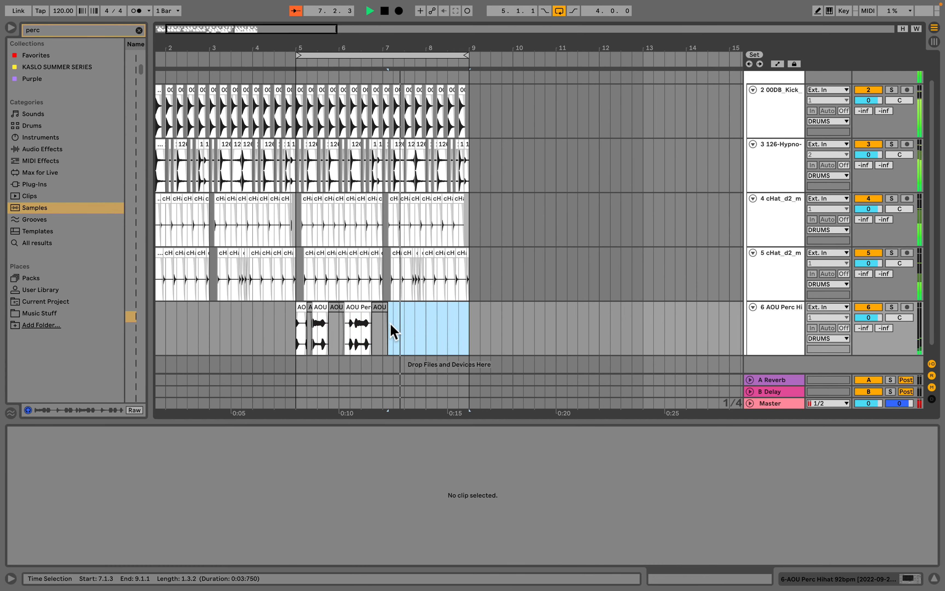
- Duplicate the edited percussion clips from bars 5 to 7 into bars 7 to 9
{"action": "left_click", "coordinate": [385, 332]}
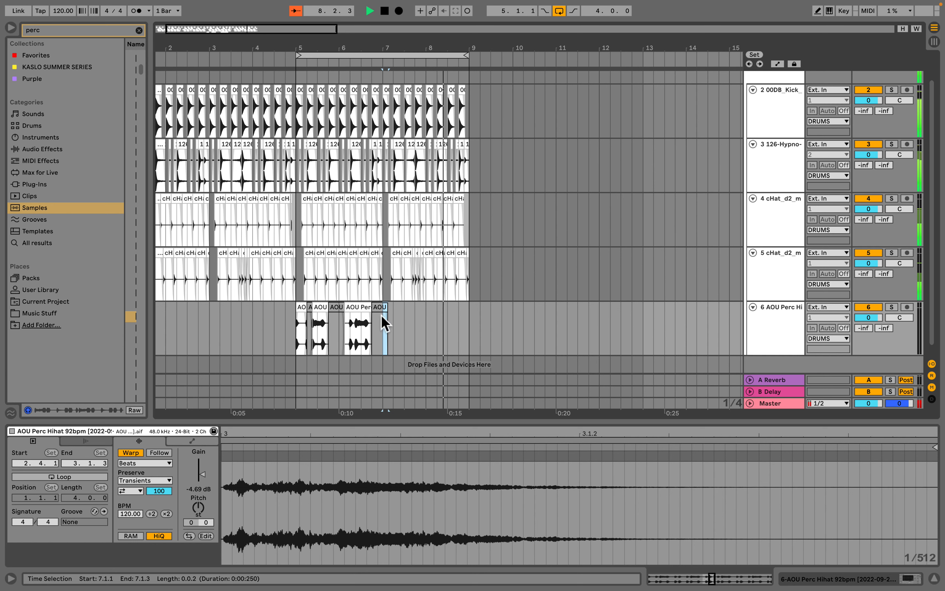
{"action": "key", "text": "super+2"}
{"action": "key", "text": "super+2"}
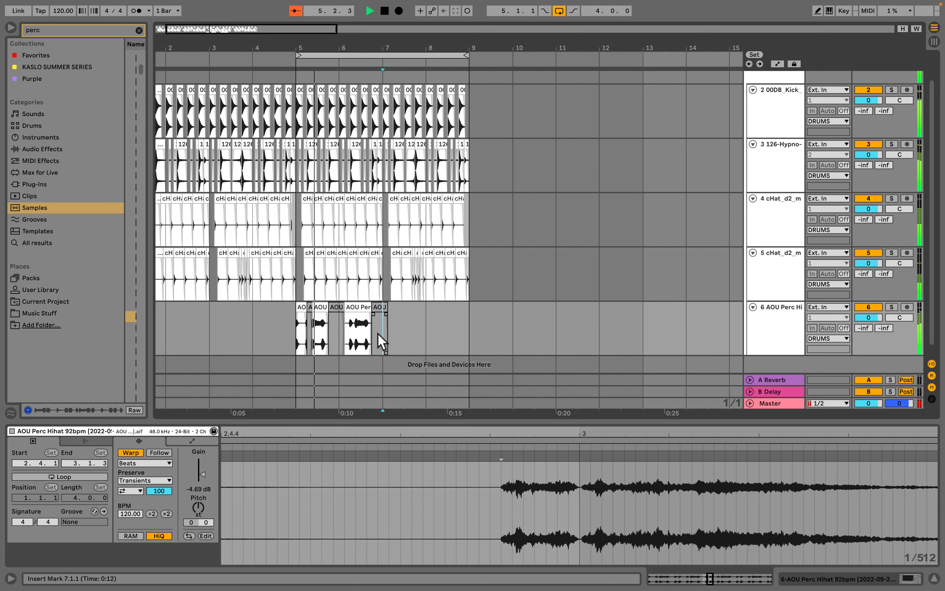
{"action": "left_click_drag", "start_coordinate": [385, 340], "coordinate": [301, 342]}
{"action": "key", "text": "super+d"}
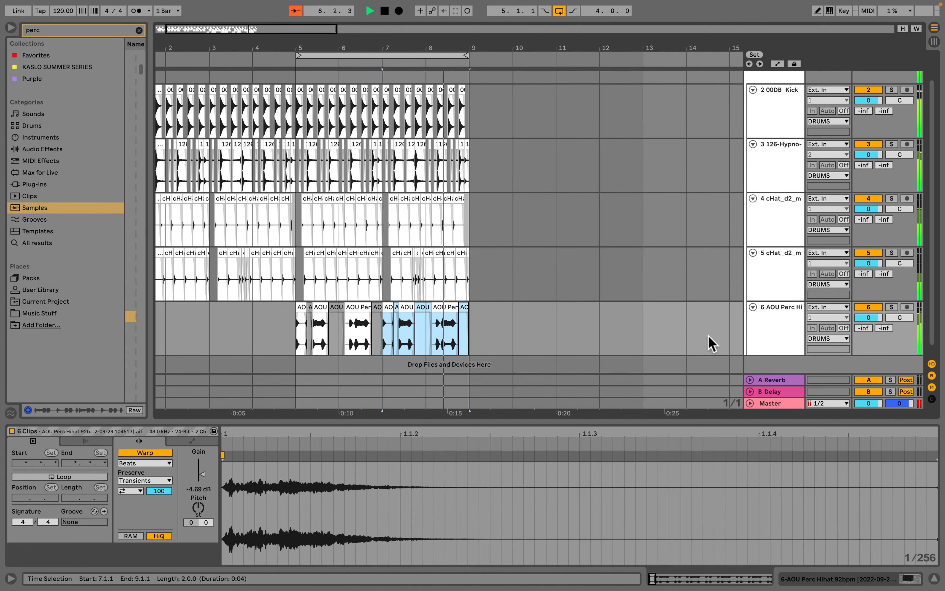
{"action": "scroll", "coordinate": [468, 288], "scroll_direction": "left", "scroll_amount": 3}
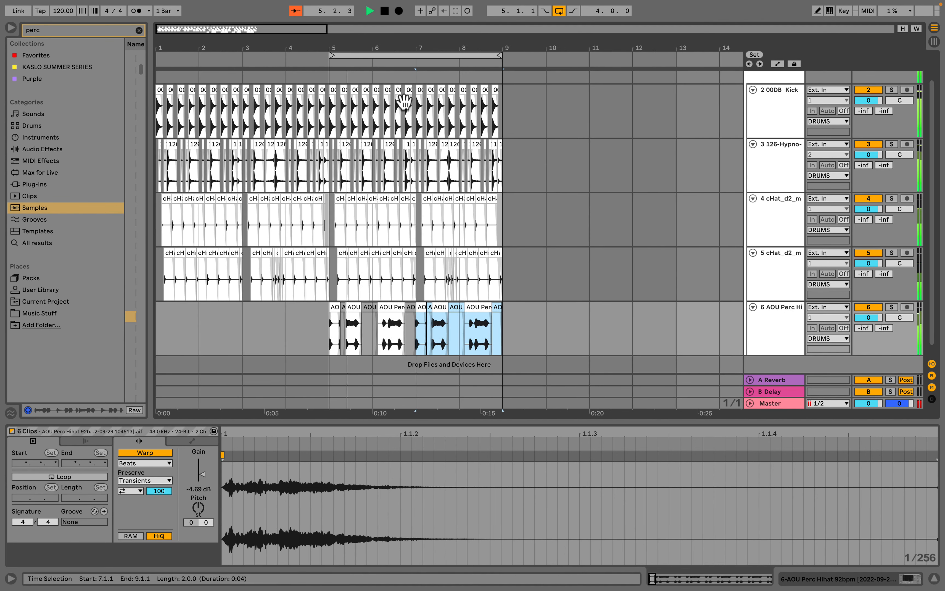
{"action": "left_click_drag", "start_coordinate": [438, 48], "coordinate": [438, 42]}
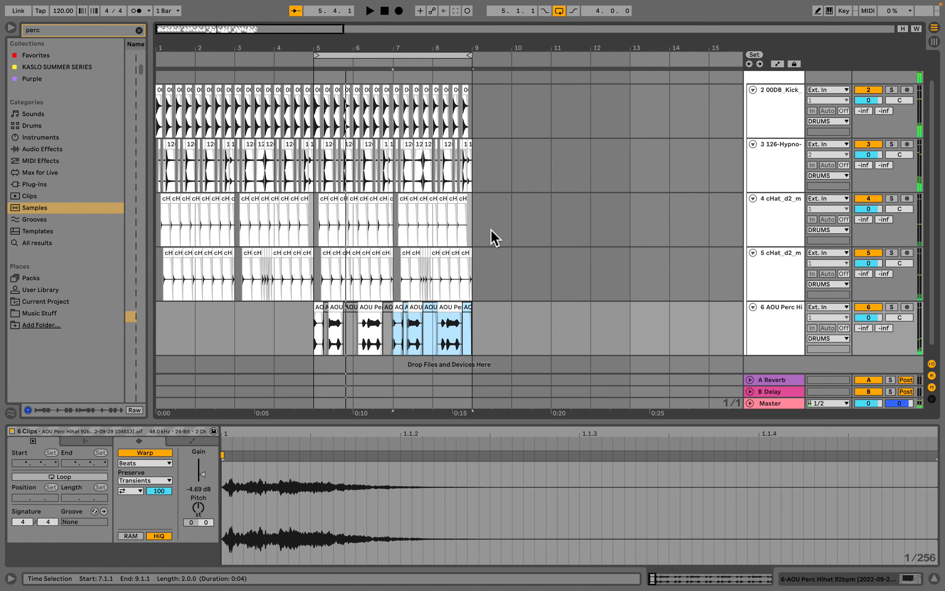
{"action": "left_click", "coordinate": [489, 354]}
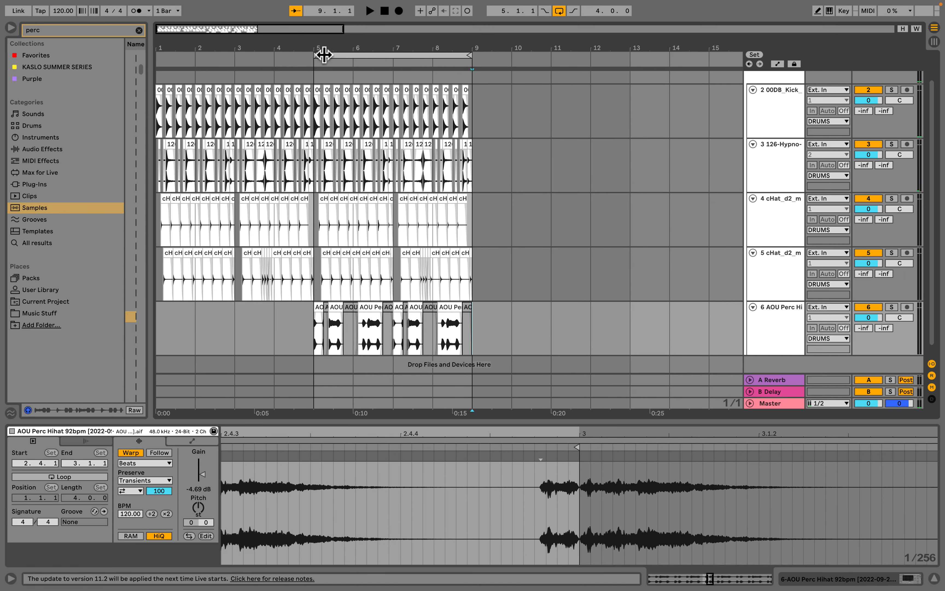
- Set the arrangement loop to span bars 1 to 9
{"action": "left_click_drag", "start_coordinate": [317, 56], "coordinate": [158, 55]}
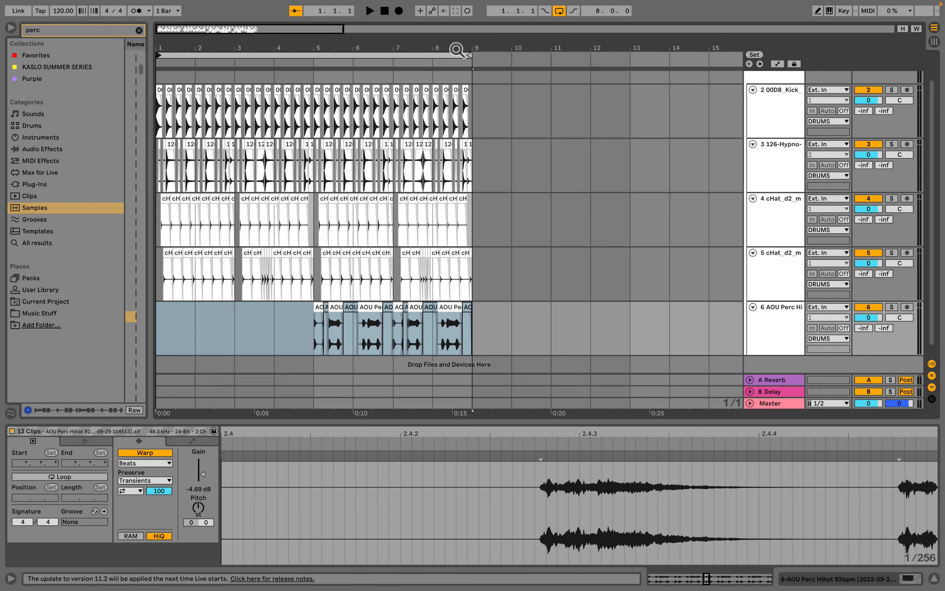
{"action": "left_click_drag", "start_coordinate": [456, 50], "coordinate": [480, 354]}
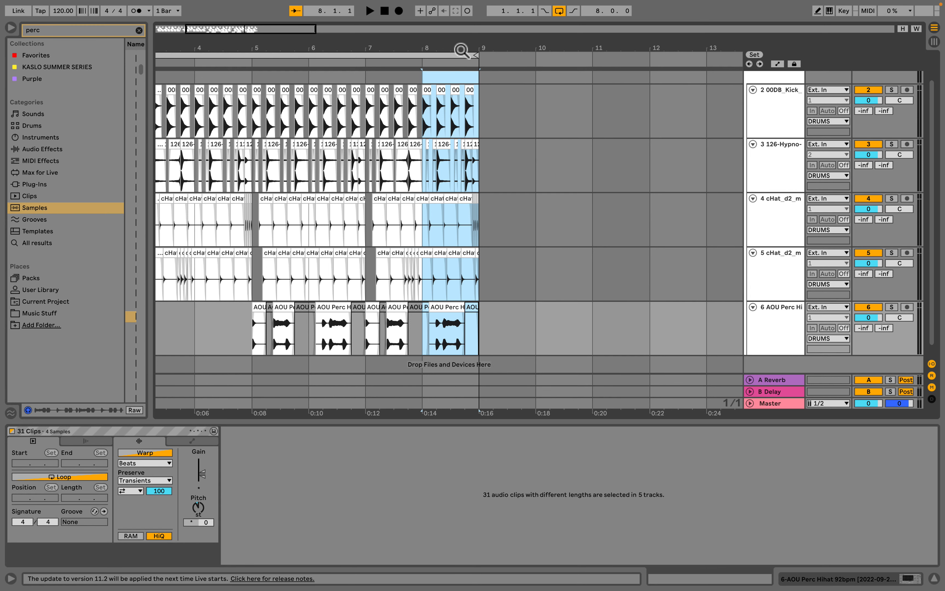
{"action": "scroll", "coordinate": [488, 133], "scroll_direction": "up", "scroll_amount": 5}
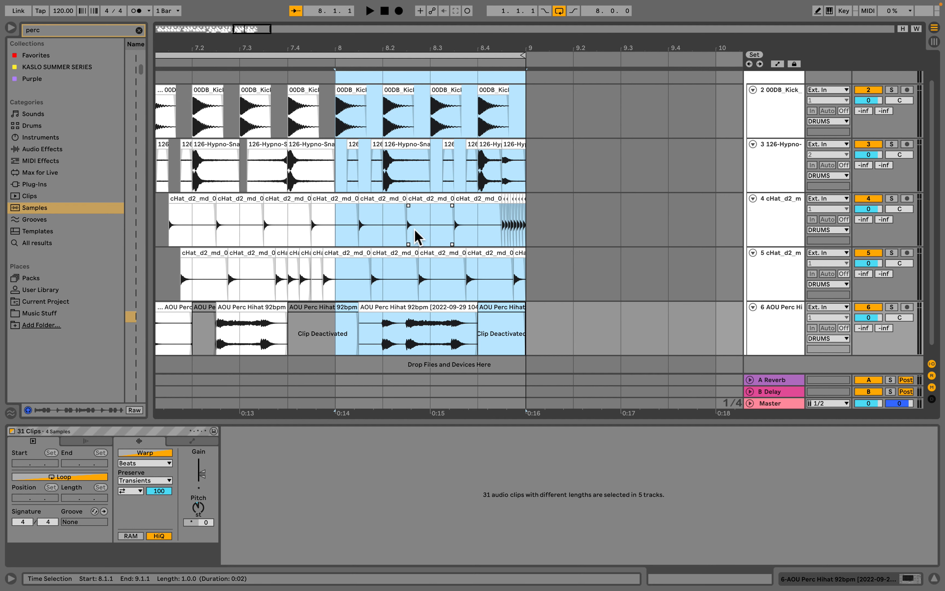
- Delete the kick hits on beats 2 and 3 of bar 8
{"action": "left_click", "coordinate": [407, 88]}
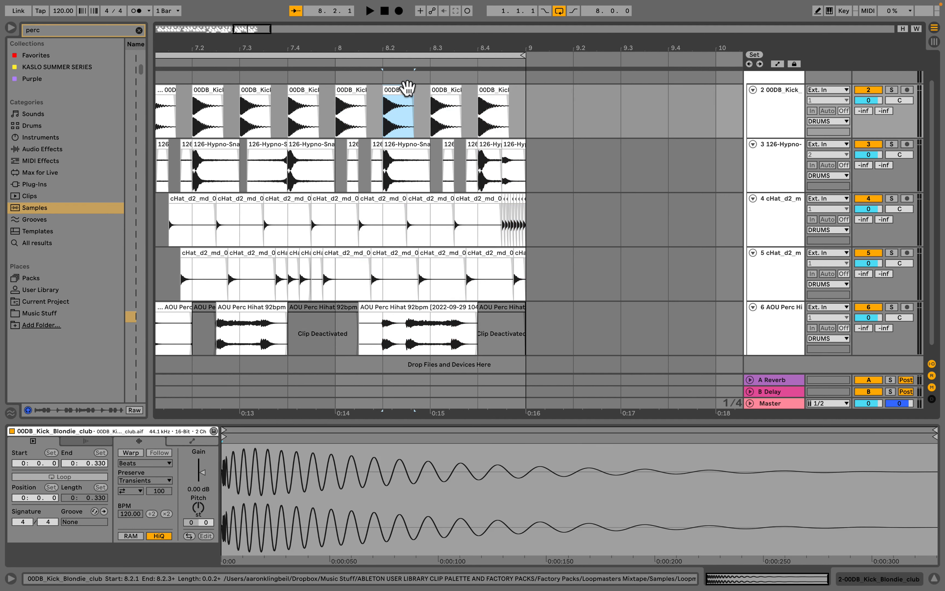
{"action": "key", "text": "Delete"}
{"action": "left_click", "coordinate": [438, 91]}
{"action": "key", "text": "Delete"}
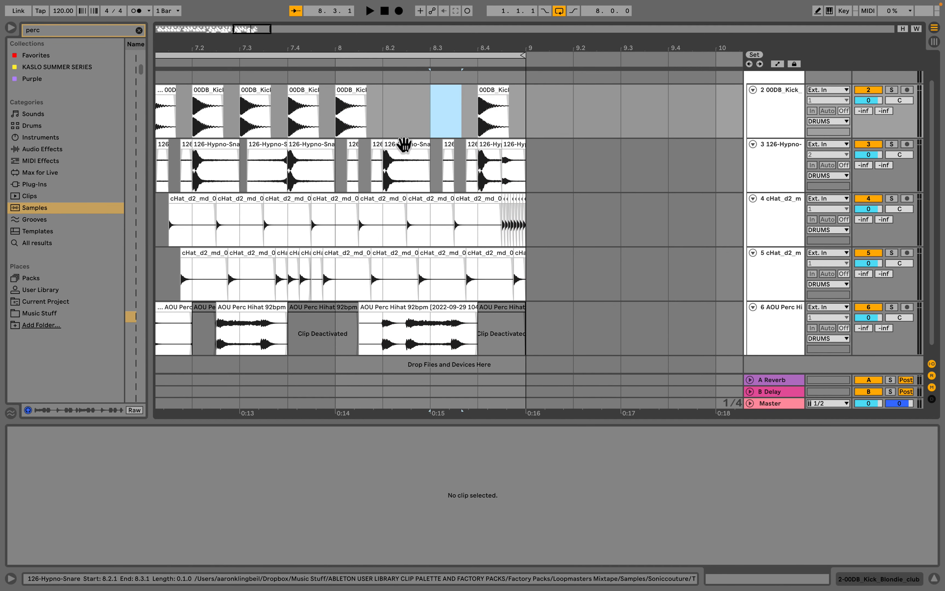
- Delete the two snare hits around beat 2 of bar 8
{"action": "left_click", "coordinate": [403, 145]}
{"action": "key", "text": "Delete"}
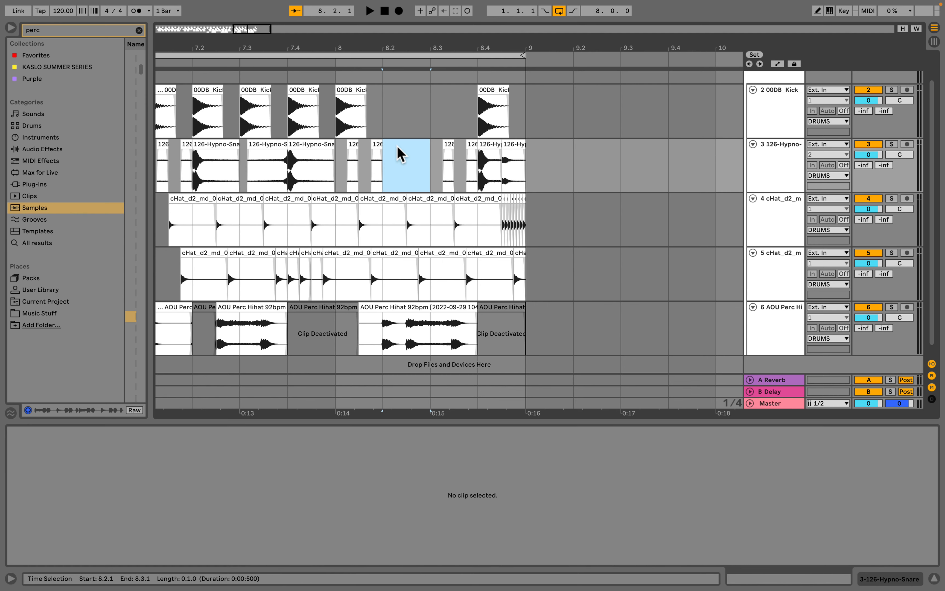
{"action": "left_click", "coordinate": [378, 145]}
{"action": "key", "text": "Delete"}
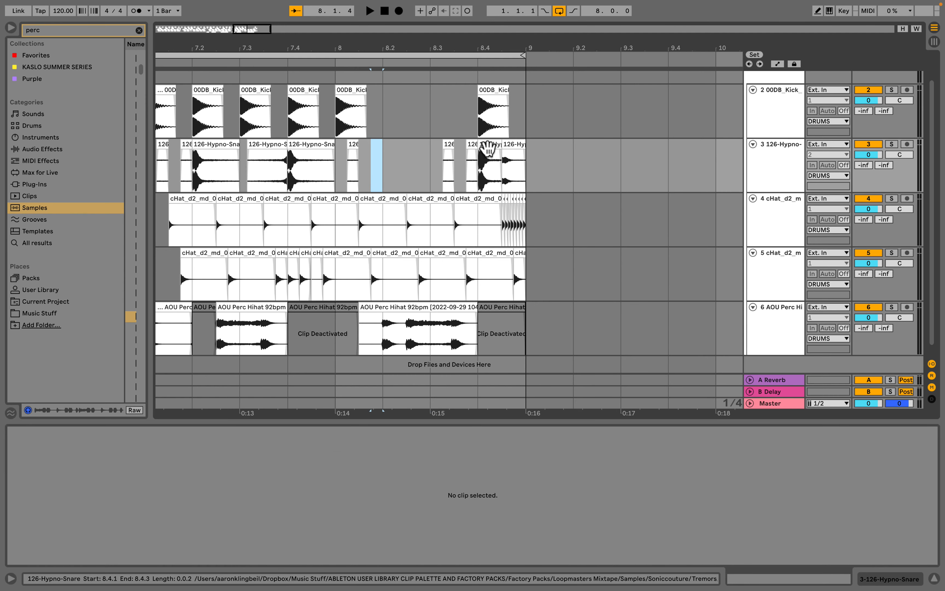
- Reverse the last snare hit of bar 8 and extend its start back to about 8.1.3
{"action": "left_click", "coordinate": [490, 146]}
{"action": "key", "text": "r"}
{"action": "left_click_drag", "start_coordinate": [493, 146], "coordinate": [359, 147]}
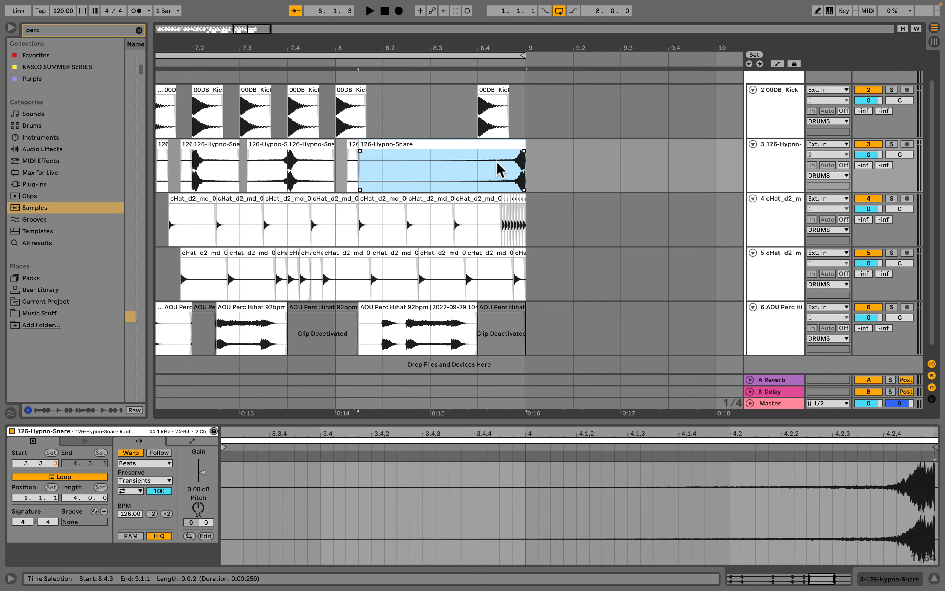
- Split the reversed snare just before bar 9 on a finer grid and delete its tail
{"action": "left_click", "coordinate": [519, 174]}
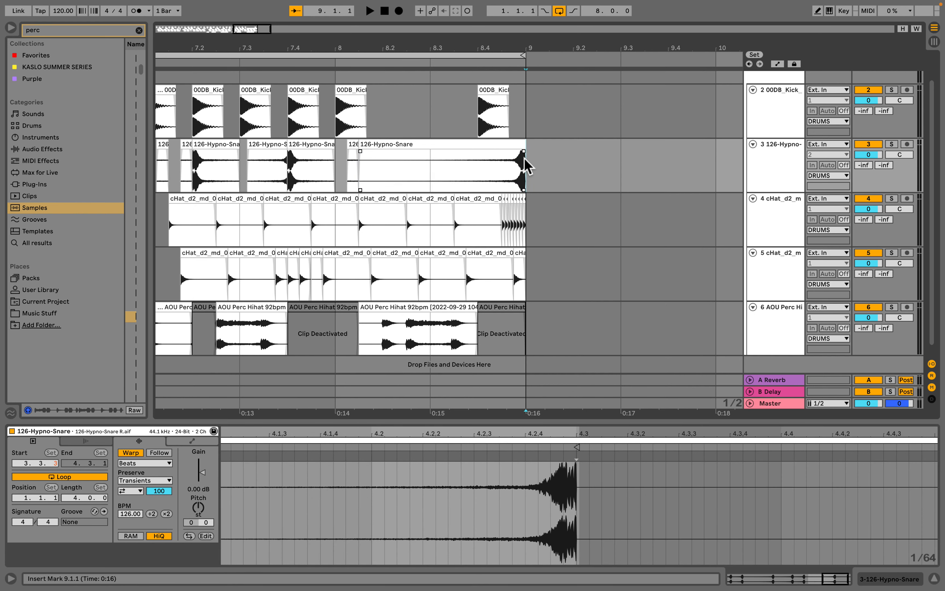
{"action": "key", "text": "super+1"}
{"action": "key", "text": "super+1"}
{"action": "key", "text": "super+1"}
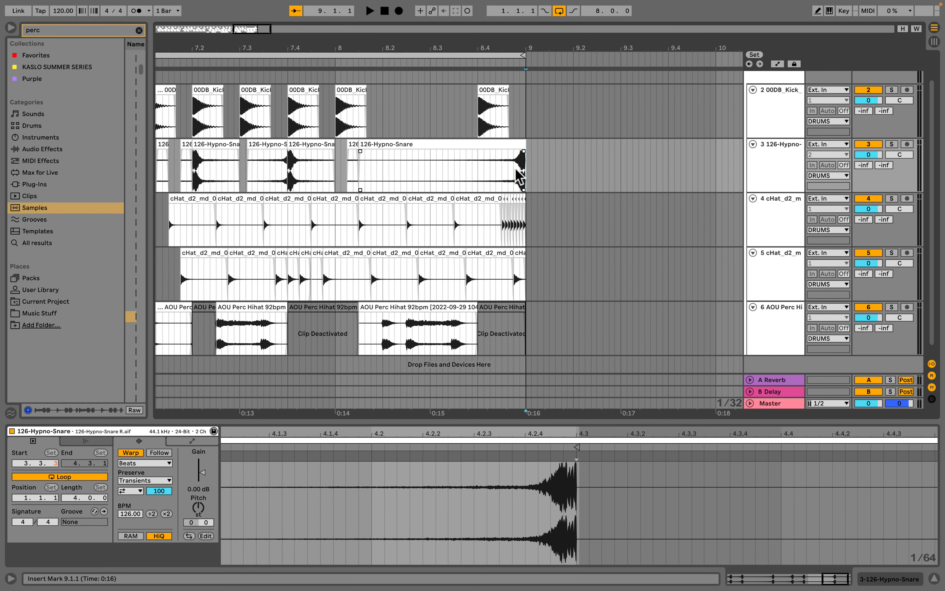
{"action": "left_click", "coordinate": [517, 169]}
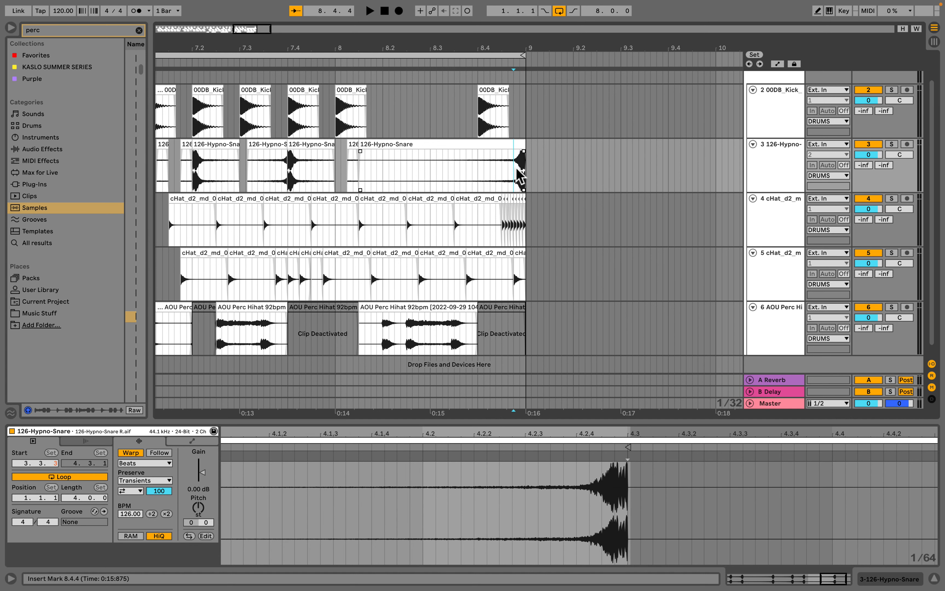
{"action": "key", "text": "super+e"}
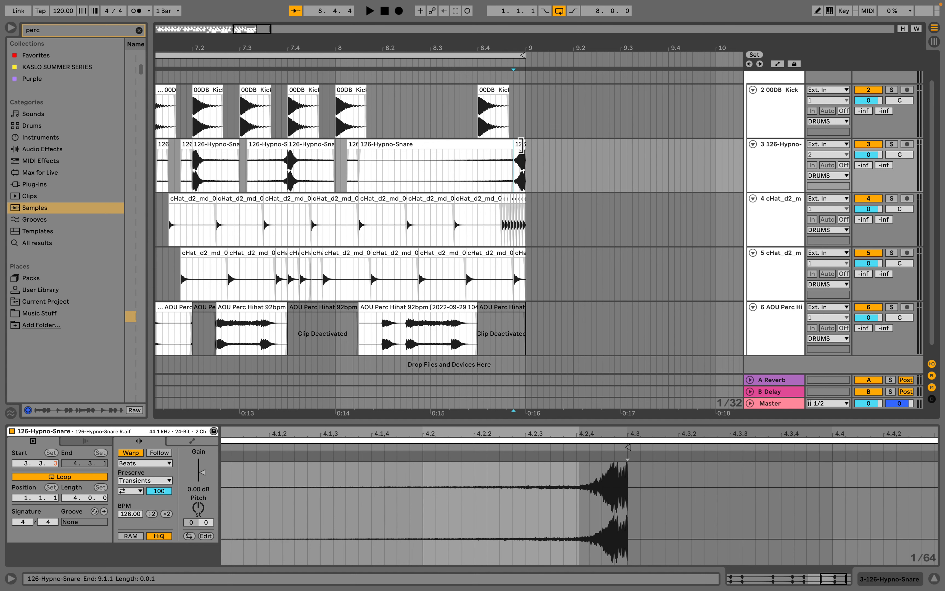
{"action": "left_click", "coordinate": [522, 144]}
{"action": "key", "text": "Delete"}
- Raise the reversed snare's gain to about 15.9 dB
{"action": "left_click", "coordinate": [497, 145]}
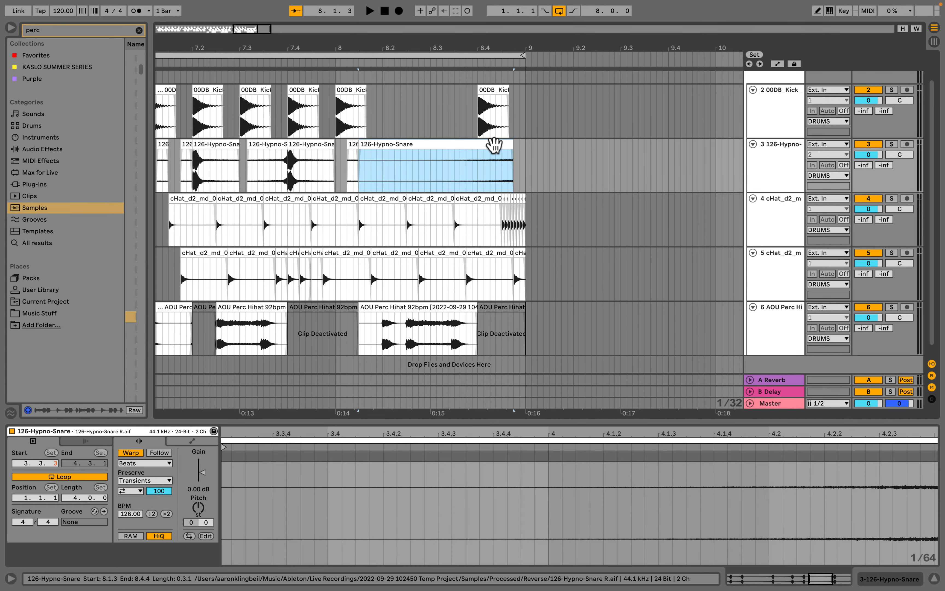
{"action": "left_click", "coordinate": [207, 480]}
{"action": "left_click_drag", "start_coordinate": [202, 470], "coordinate": [204, 461]}
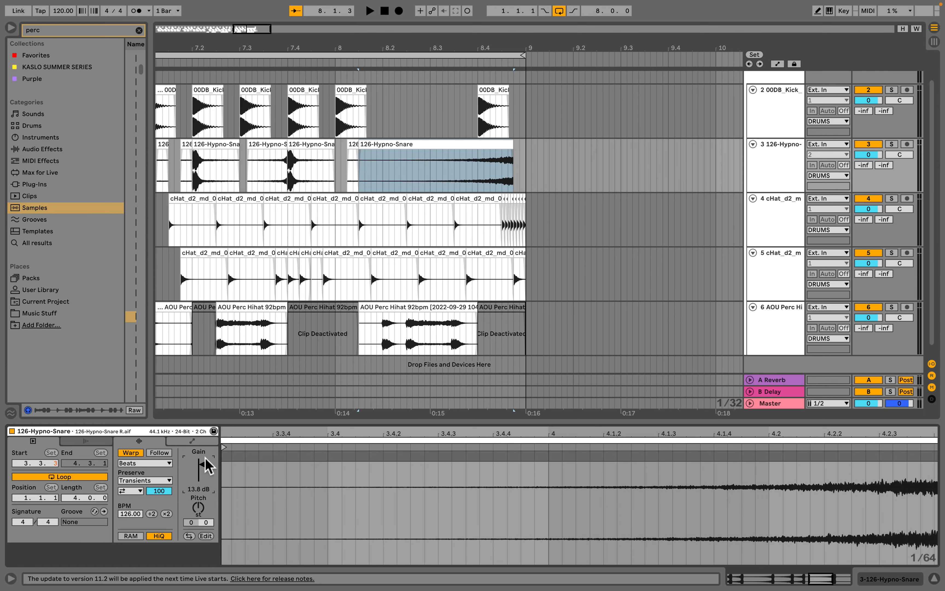
- Shift the reversed snare a sixteenth later so it runs from 8.1.4 to bar 9, and play it back
{"action": "mouse_move", "coordinate": [470, 146]}
{"action": "left_mouse_down"}
{"action": "mouse_move", "coordinate": [485, 151]}
{"action": "mouse_move", "coordinate": [480, 161]}
{"action": "left_mouse_up"}
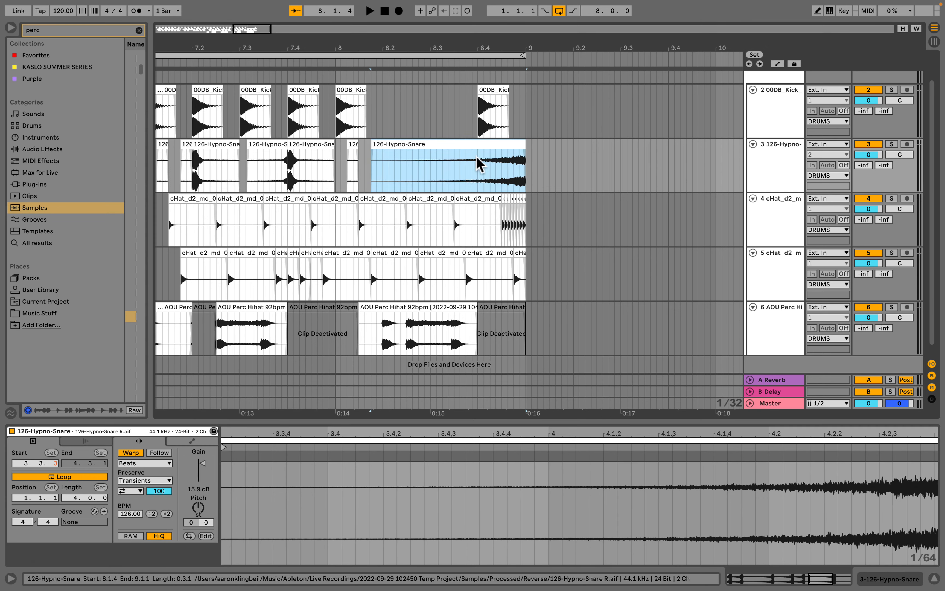
{"action": "left_click", "coordinate": [404, 186]}
{"action": "key", "text": "space"}
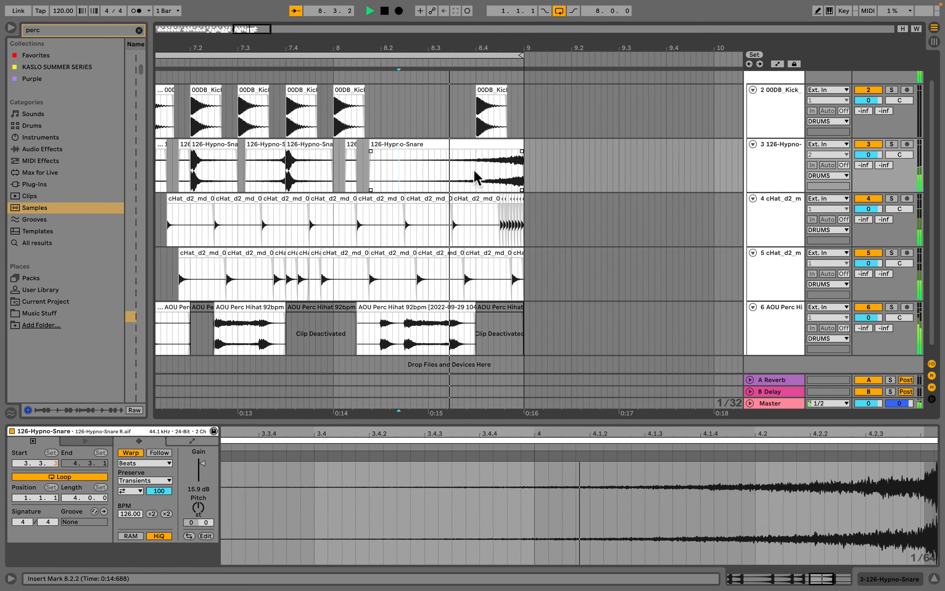
- Lower the reversed snare's gain to 11.4 dB
{"action": "scroll", "coordinate": [536, 155], "scroll_direction": "right", "scroll_amount": 15}
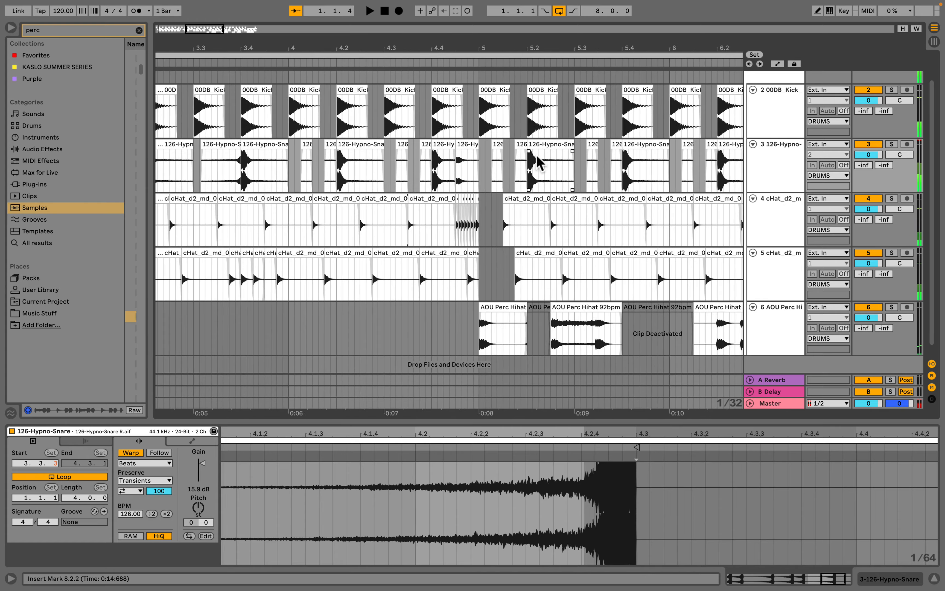
{"action": "left_click", "coordinate": [606, 143]}
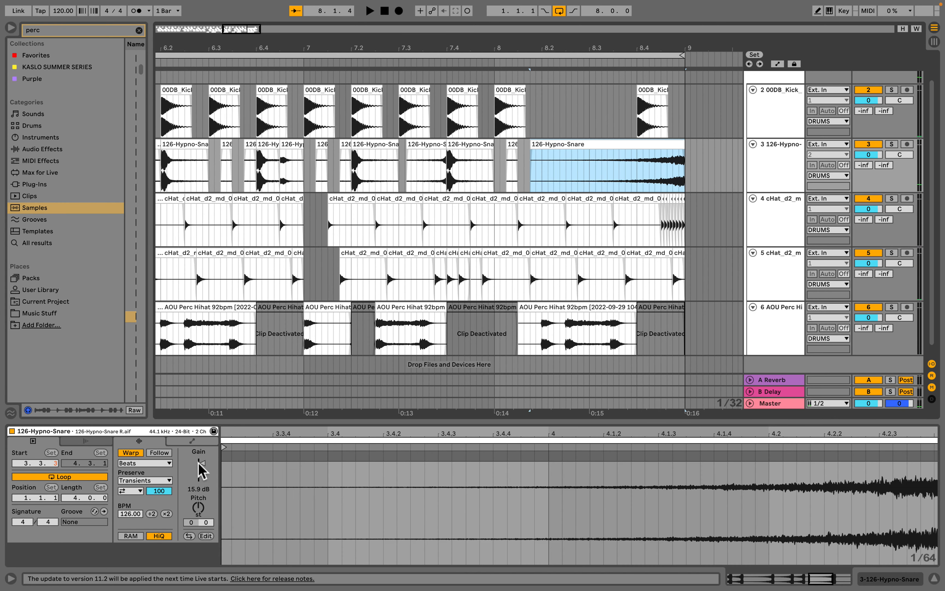
{"action": "left_click_drag", "start_coordinate": [202, 463], "coordinate": [202, 466]}
- Delete the hi-hat clips in bar 8 on both hat tracks
{"action": "scroll", "coordinate": [469, 213], "scroll_direction": "right", "scroll_amount": 5}
{"action": "scroll", "coordinate": [474, 278], "scroll_direction": "up", "scroll_amount": 2}
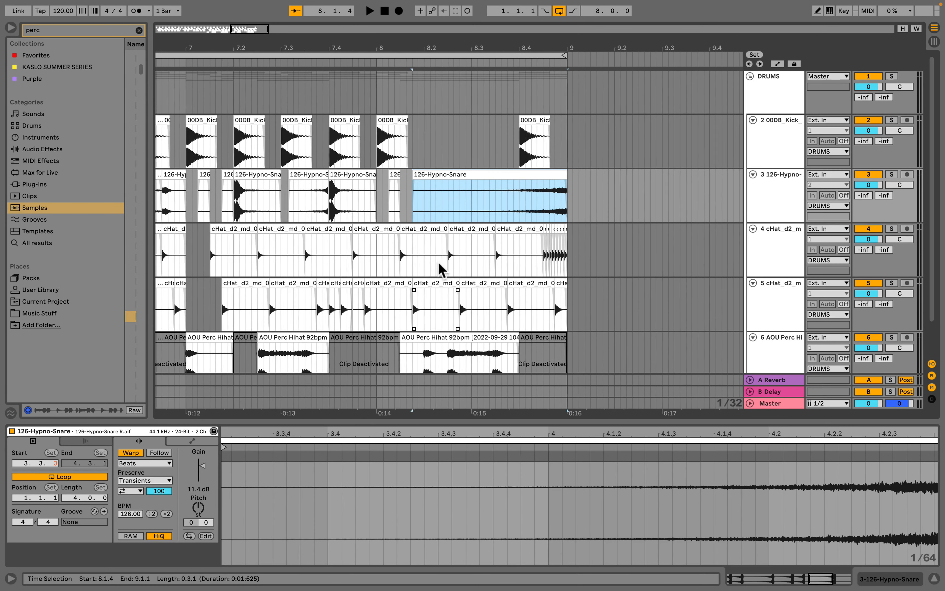
{"action": "scroll", "coordinate": [440, 269], "scroll_direction": "left", "scroll_amount": 1}
{"action": "left_click", "coordinate": [403, 121]}
{"action": "scroll", "coordinate": [416, 148], "scroll_direction": "down", "scroll_amount": 2}
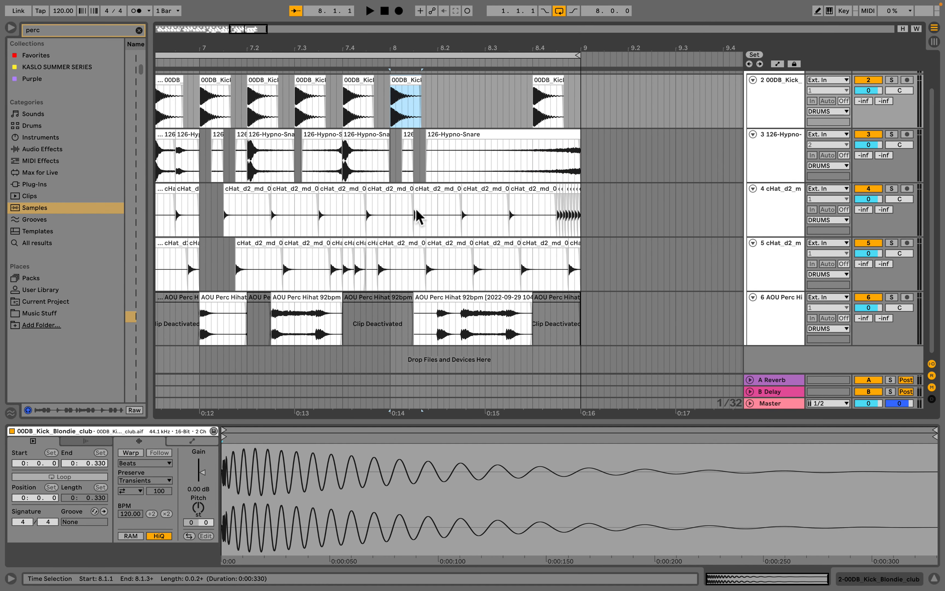
{"action": "left_click_drag", "start_coordinate": [390, 211], "coordinate": [582, 270]}
{"action": "key", "text": "Delete"}
{"action": "scroll", "coordinate": [448, 144], "scroll_direction": "left", "scroll_amount": 1}
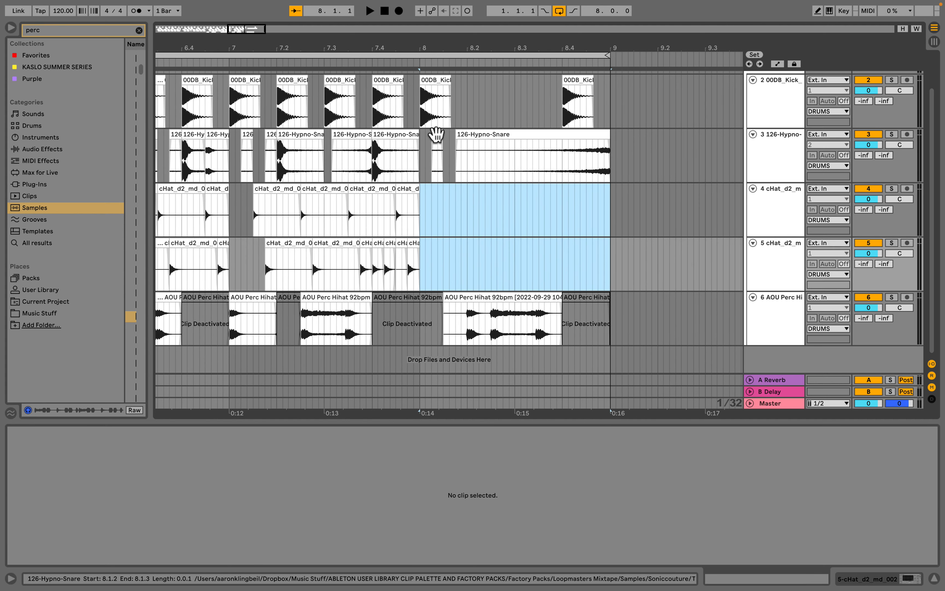
- Move the short snare hit at 8.1.2 onto the first hi-hat track at the start of bar 8
{"action": "left_click", "coordinate": [437, 135]}
{"action": "left_click_drag", "start_coordinate": [437, 135], "coordinate": [430, 213]}
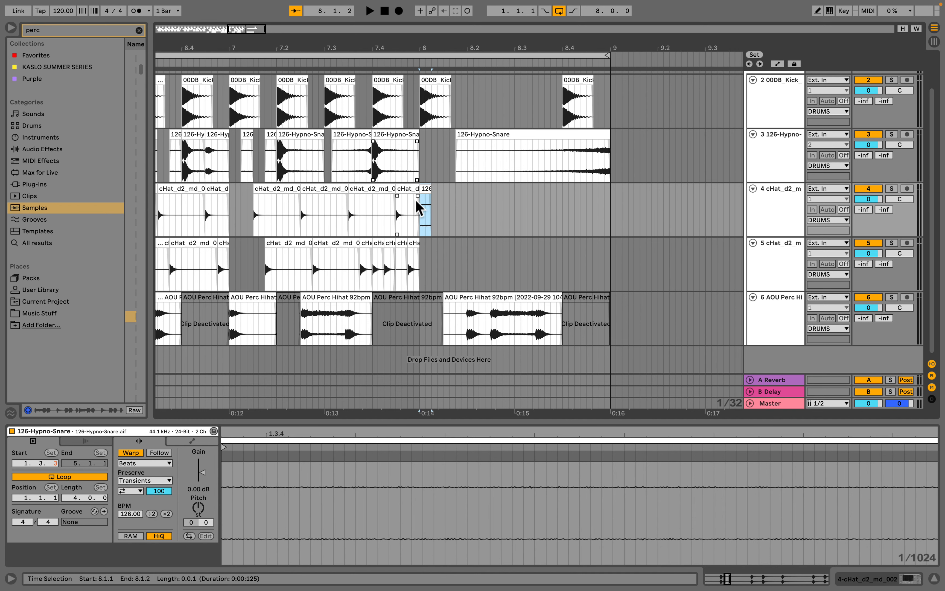
{"action": "scroll", "coordinate": [433, 180], "scroll_direction": "up", "scroll_amount": 2}
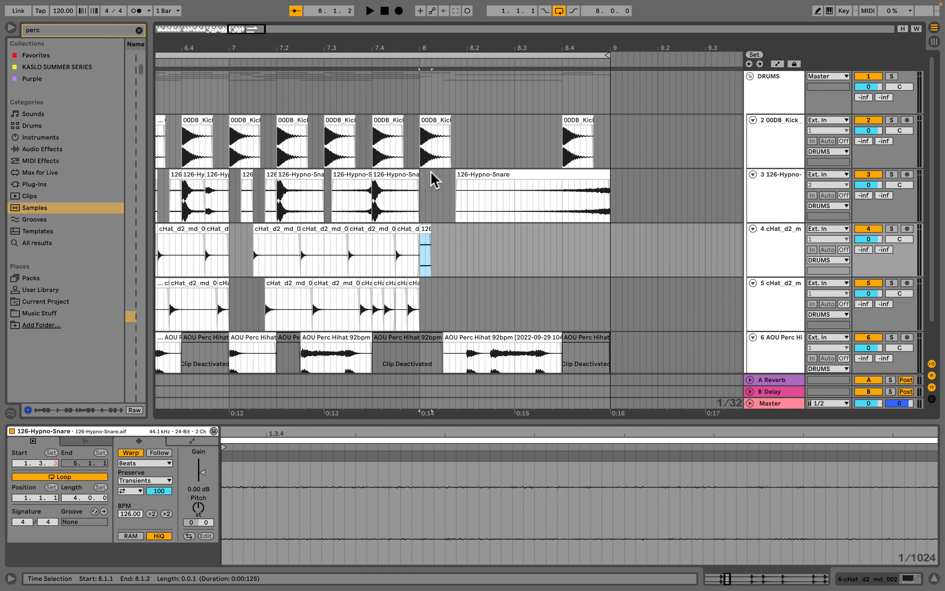
- Duplicate the sixteenth-note kick at the start of bar 8 to fill the bar with a kick roll
{"action": "left_click", "coordinate": [421, 158]}
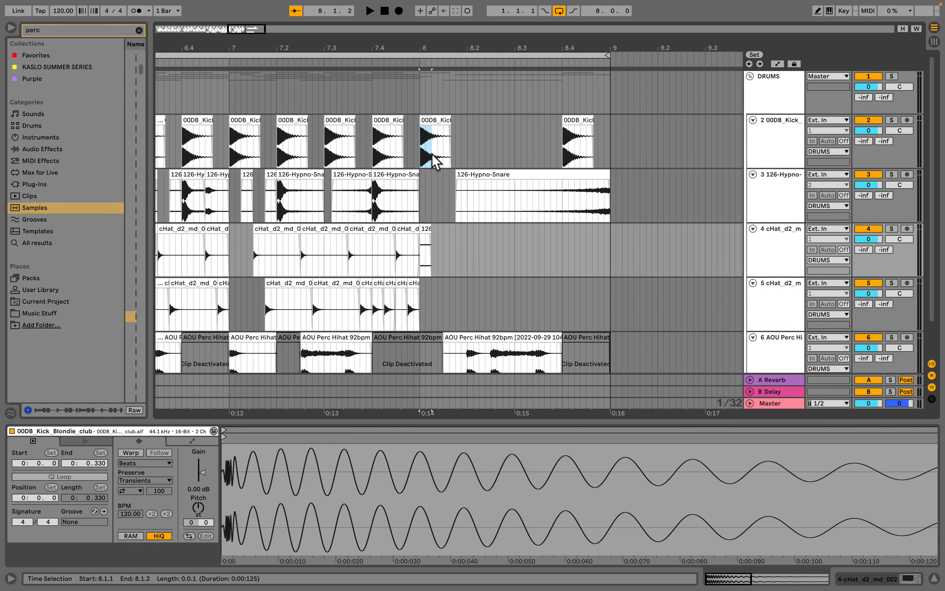
{"action": "left_click", "coordinate": [437, 162]}
{"action": "key", "text": "super+2"}
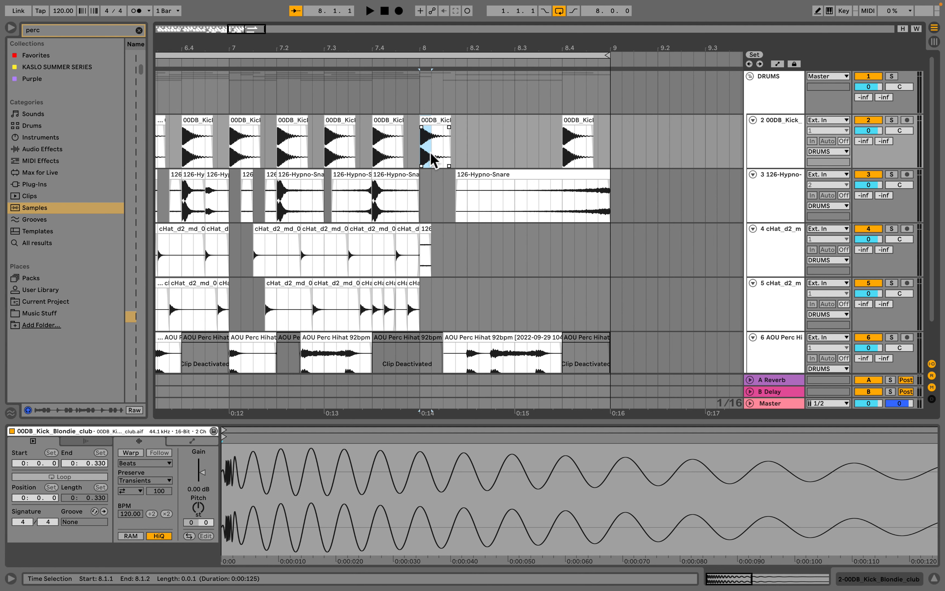
{"action": "key", "text": "super+d"}
{"action": "key", "text": "super+d"}
{"action": "key", "text": "super+d"}
{"action": "key", "text": "super+d"}
{"action": "key", "text": "super+d"}
{"action": "key", "text": "super+d"}
{"action": "key", "text": "super+d"}
{"action": "key", "text": "super+d"}
{"action": "key", "text": "super+d"}
{"action": "key", "text": "super+d"}
{"action": "key", "text": "super+d"}
{"action": "key", "text": "super+d"}
{"action": "key", "text": "super+d"}
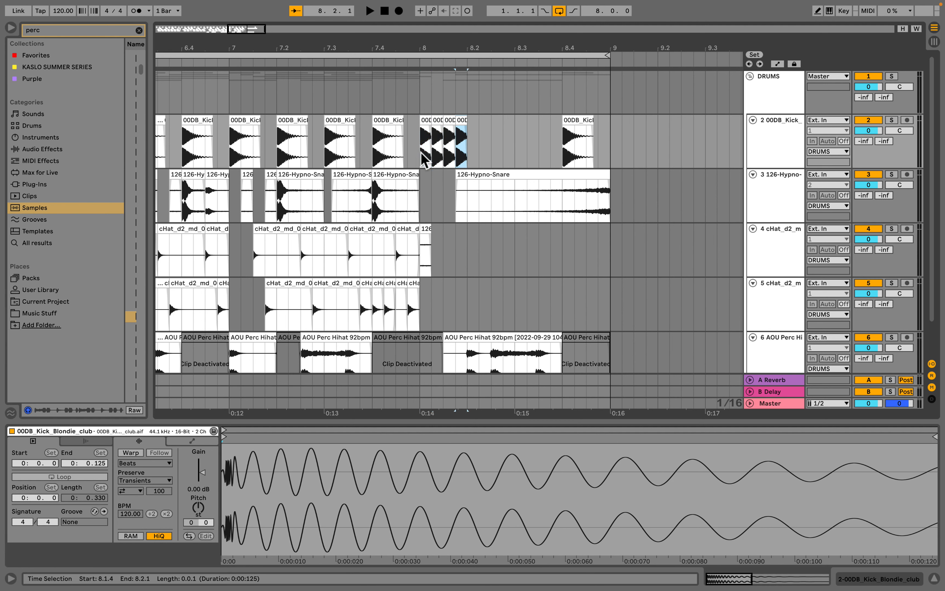
{"action": "key", "text": "super+d"}
{"action": "key", "text": "super+d"}
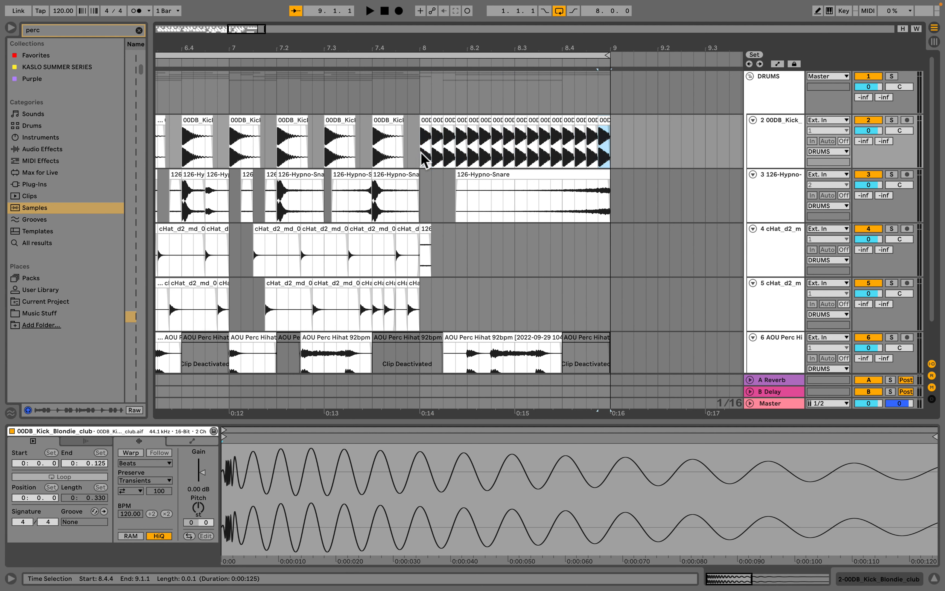
- Consolidate the sixteen kick repeats in bar 8 into one clip
{"action": "left_click", "coordinate": [426, 121], "text": "shift"}
{"action": "key", "text": "space"}
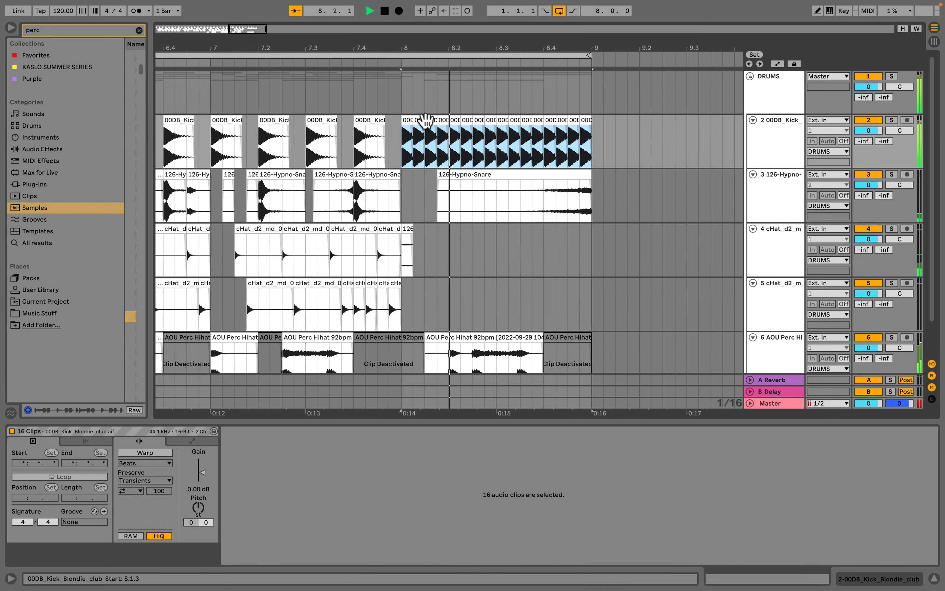
{"action": "key", "text": "space"}
{"action": "key", "text": "super+j"}
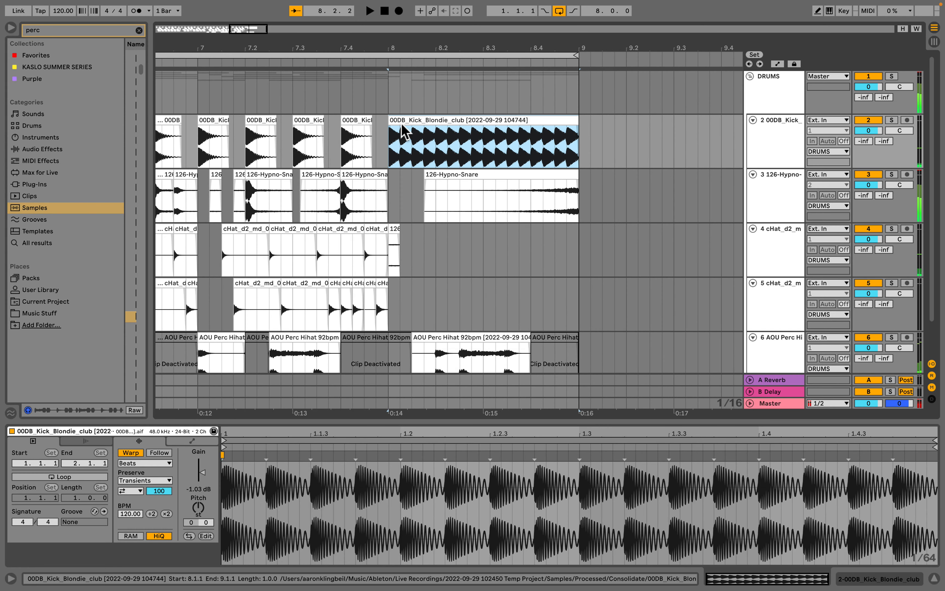
- Apply a curved fade-in across the whole consolidated kick roll and audition it
{"action": "left_click_drag", "start_coordinate": [391, 128], "coordinate": [580, 140]}
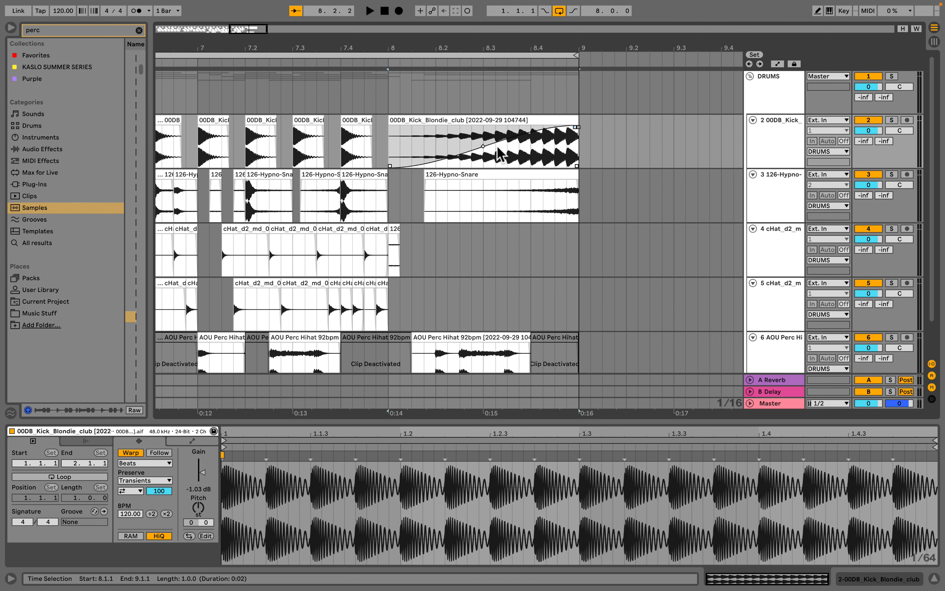
{"action": "left_click_drag", "start_coordinate": [483, 146], "coordinate": [538, 138]}
{"action": "left_click", "coordinate": [443, 121]}
{"action": "key", "text": "space"}
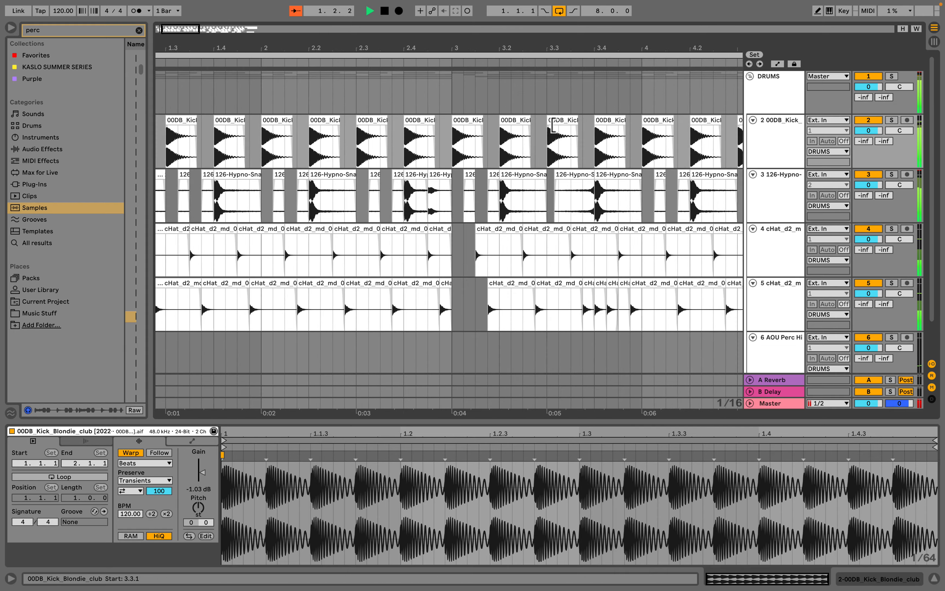
- Lower the kick roll's gain to about -7 dB and audition the loop
{"action": "scroll", "coordinate": [550, 122], "scroll_direction": "right", "scroll_amount": 10}
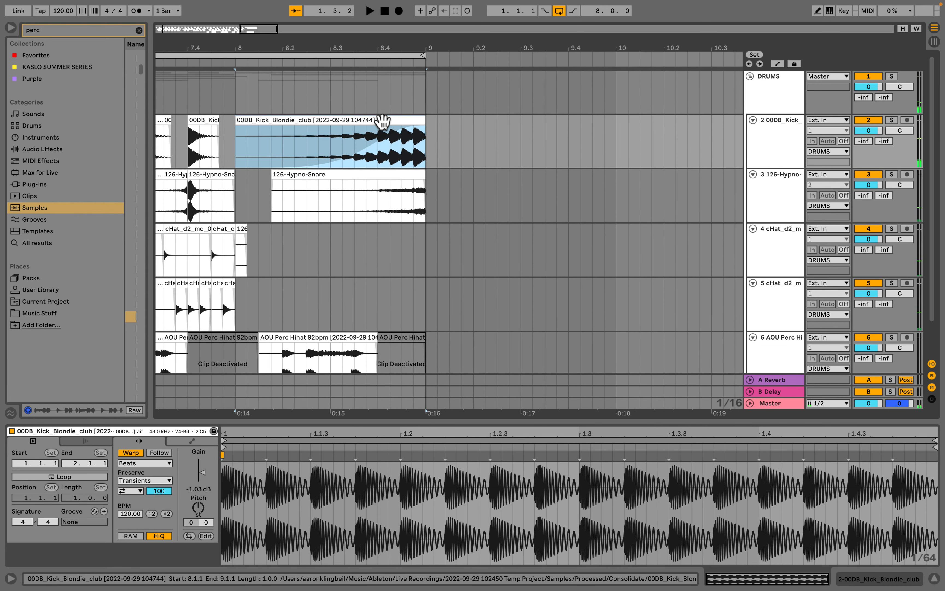
{"action": "left_click_drag", "start_coordinate": [202, 473], "coordinate": [201, 480]}
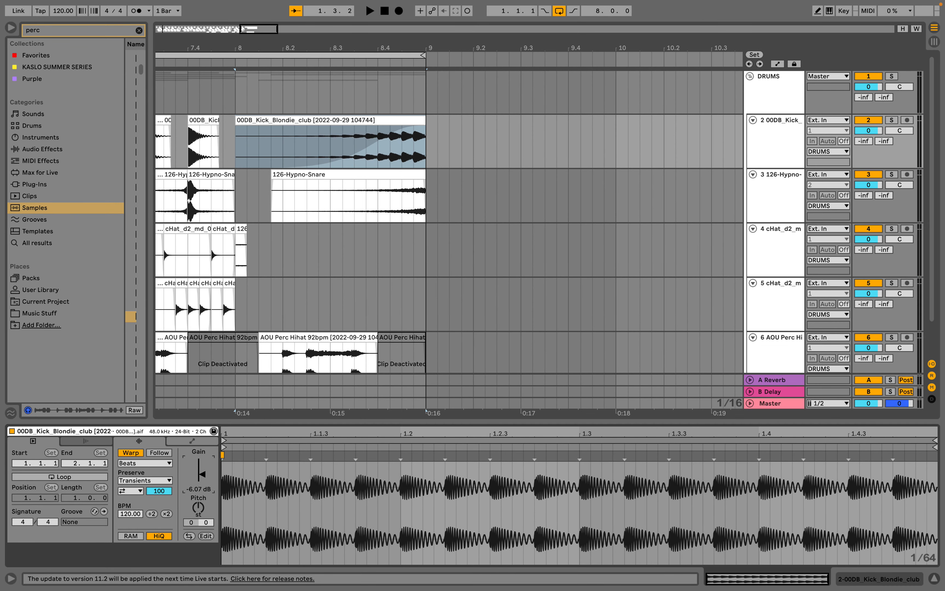
{"action": "key", "text": "space"}
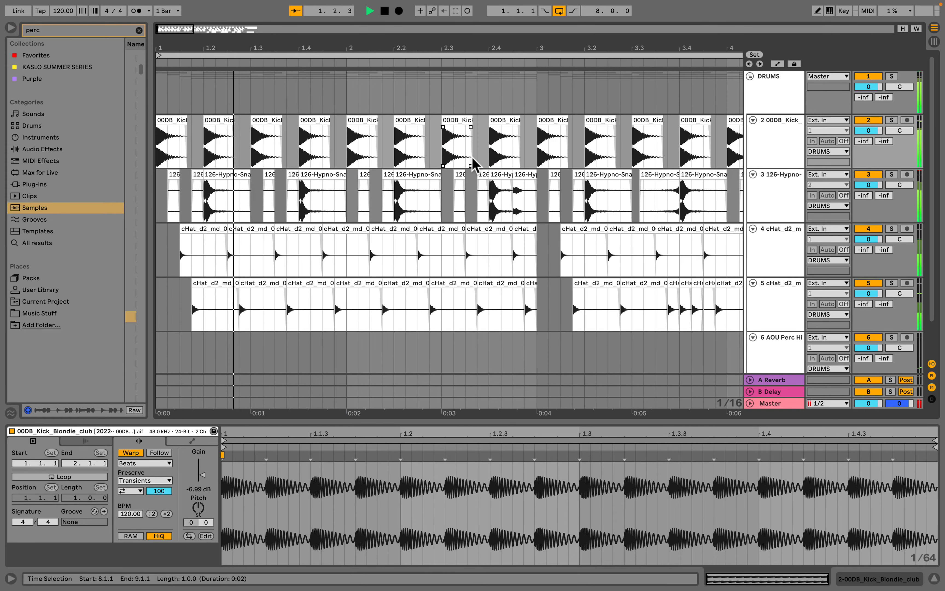
{"action": "scroll", "coordinate": [472, 158], "scroll_direction": "right", "scroll_amount": 15}
{"action": "scroll", "coordinate": [462, 155], "scroll_direction": "right", "scroll_amount": 5}
{"action": "key", "text": "space"}
{"action": "scroll", "coordinate": [287, 185], "scroll_direction": "left", "scroll_amount": 2}
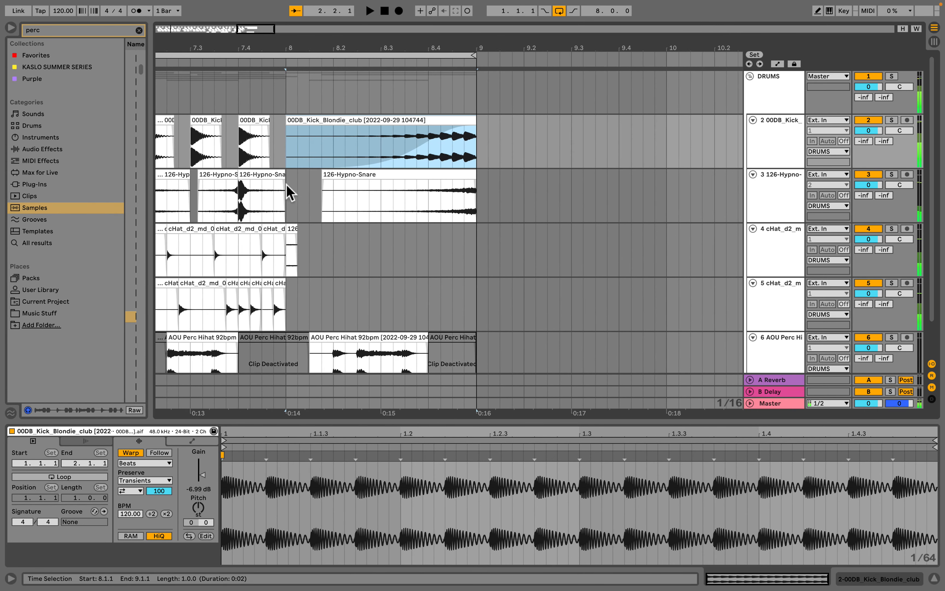
- Copy a sixteenth-note slice of the perc hihat into bar 8 of the second hat track and duplicate it to fill the bar
{"action": "scroll", "coordinate": [255, 239], "scroll_direction": "down", "scroll_amount": 2}
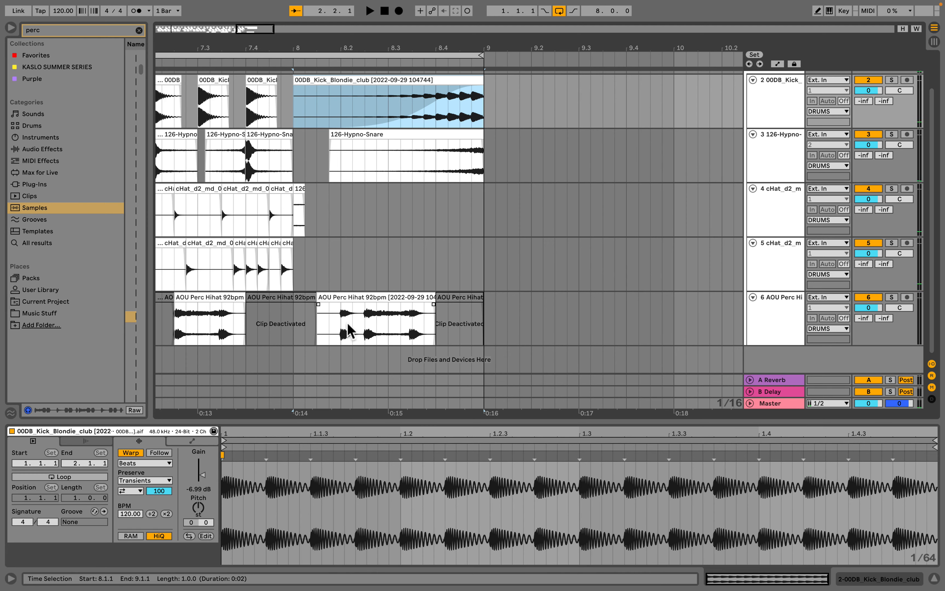
{"action": "left_click", "coordinate": [342, 334]}
{"action": "scroll", "coordinate": [342, 333], "scroll_direction": "left", "scroll_amount": 3}
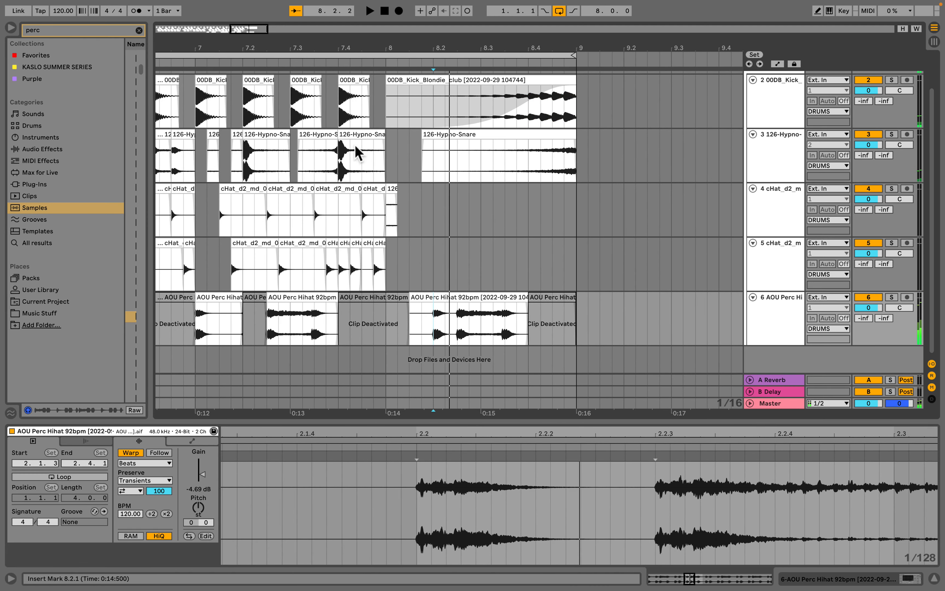
{"action": "left_click_drag", "start_coordinate": [440, 340], "coordinate": [449, 336]}
{"action": "left_click_drag", "start_coordinate": [441, 300], "coordinate": [398, 269]}
{"action": "key", "text": "ctrl+d"}
{"action": "key", "text": "ctrl+d"}
{"action": "key", "text": "ctrl+d"}
{"action": "key", "text": "ctrl+d"}
{"action": "key", "text": "ctrl+d"}
{"action": "key", "text": "ctrl+d"}
{"action": "key", "text": "ctrl+d"}
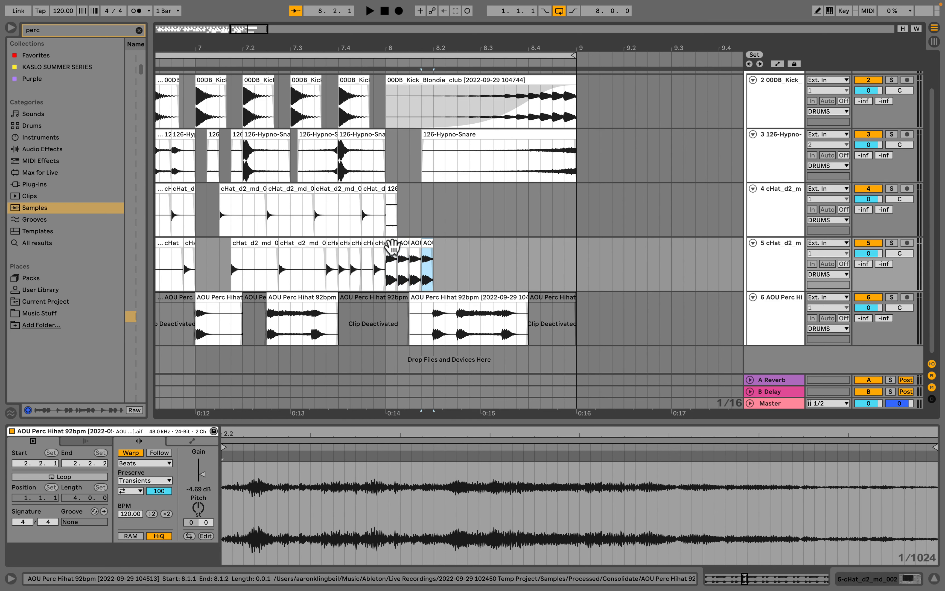
{"action": "key", "text": "ctrl+d"}
{"action": "key", "text": "ctrl+d"}
{"action": "key", "text": "ctrl+d"}
{"action": "key", "text": "ctrl+d"}
{"action": "key", "text": "ctrl+d"}
{"action": "key", "text": "ctrl+d"}
{"action": "key", "text": "ctrl+d"}
{"action": "key", "text": "ctrl+d"}
{"action": "key", "text": "ctrl+d"}
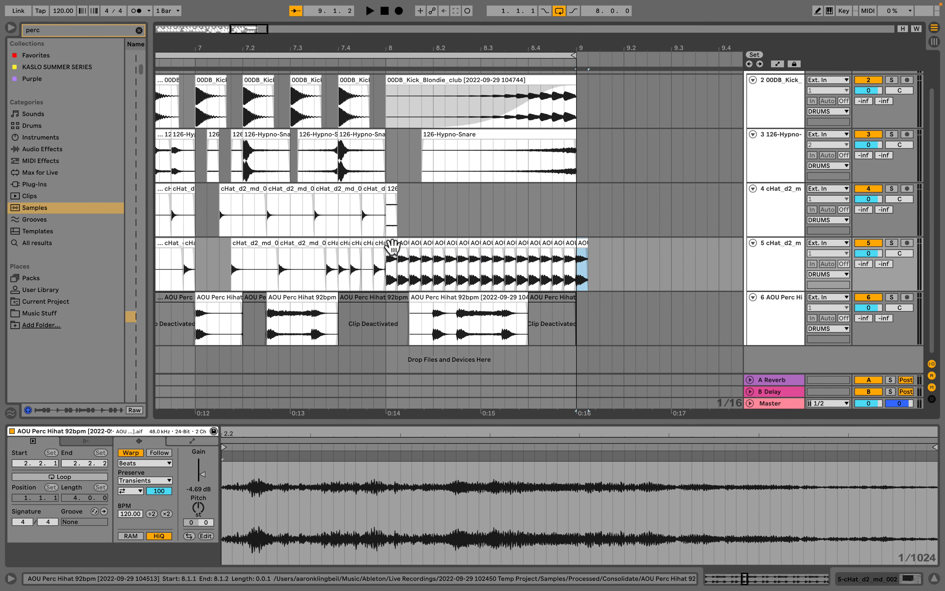
{"action": "key", "text": "Delete"}
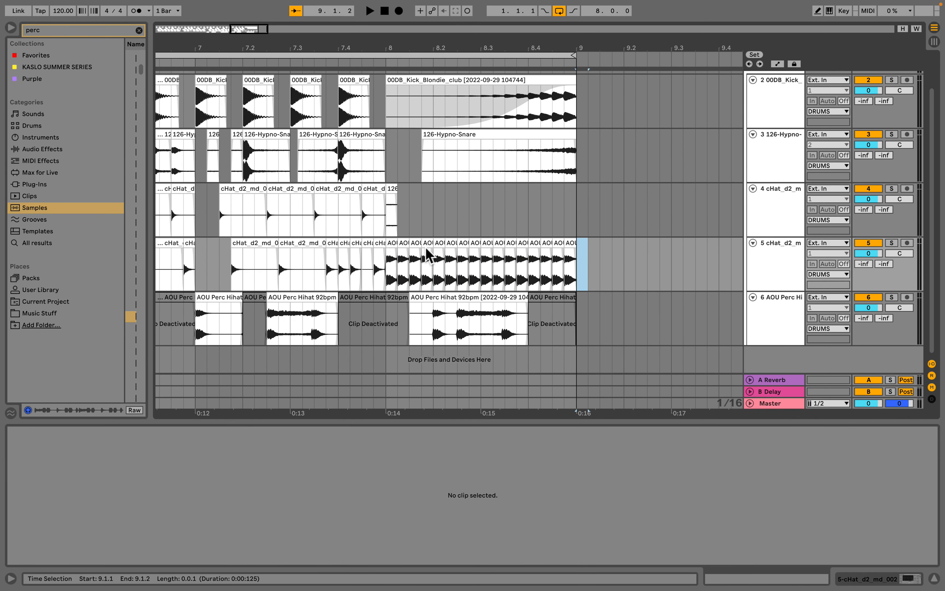
- Consolidate the sixteen perc hihat repeats in bar 8 into one clip
{"action": "left_click", "coordinate": [388, 244]}
{"action": "left_click", "coordinate": [570, 244], "text": "shift"}
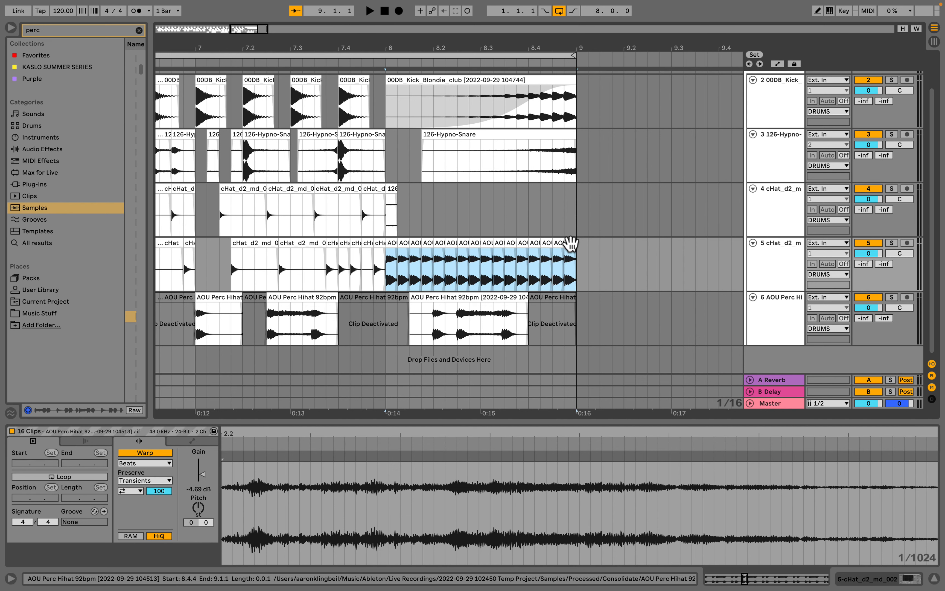
{"action": "key", "text": "ctrl+j"}
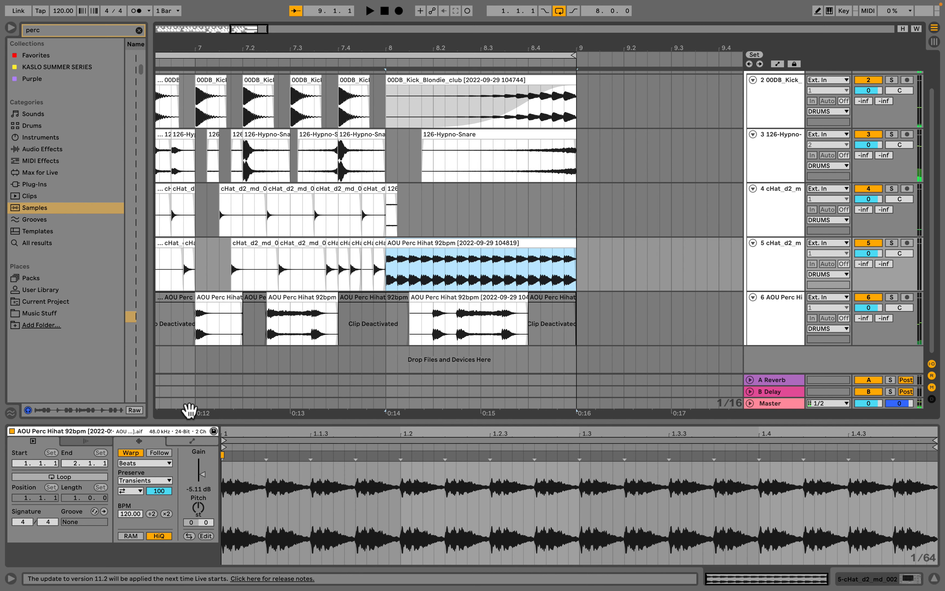
- Open the consolidated hihat clip's envelope editor and resize the clip detail panel
{"action": "double_click", "coordinate": [433, 242]}
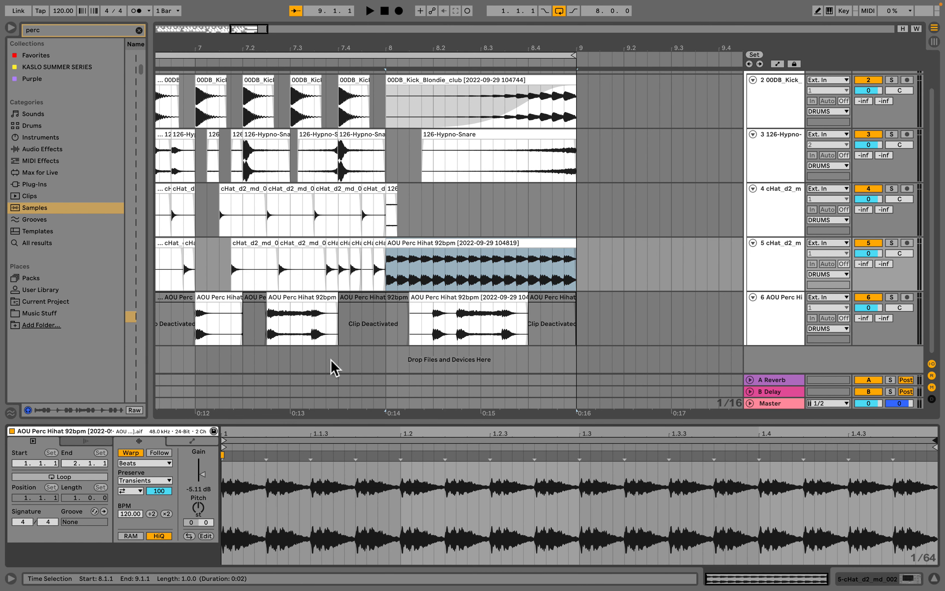
{"action": "left_click", "coordinate": [191, 440]}
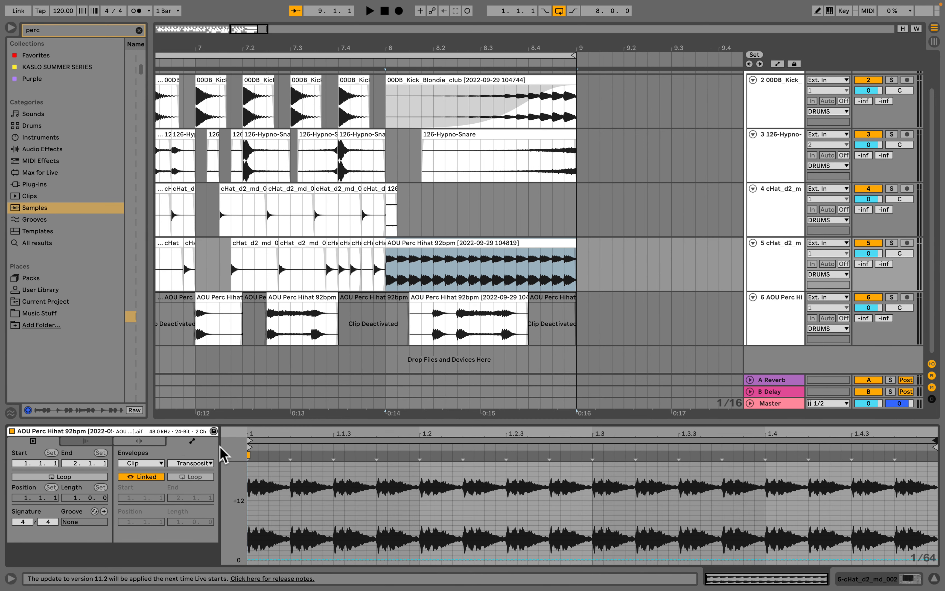
{"action": "left_click_drag", "start_coordinate": [221, 450], "coordinate": [84, 448]}
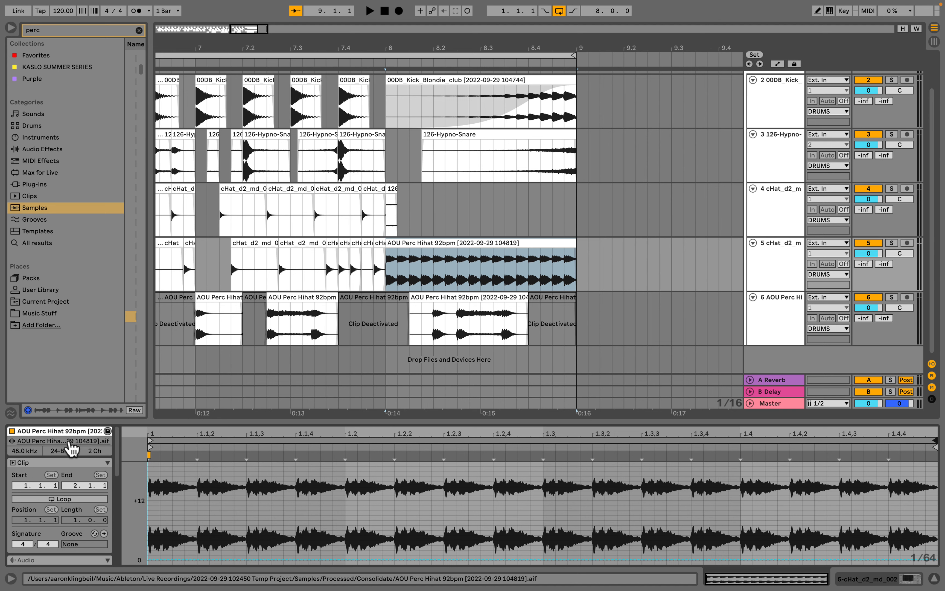
{"action": "scroll", "coordinate": [65, 469], "scroll_direction": "down", "scroll_amount": 3}
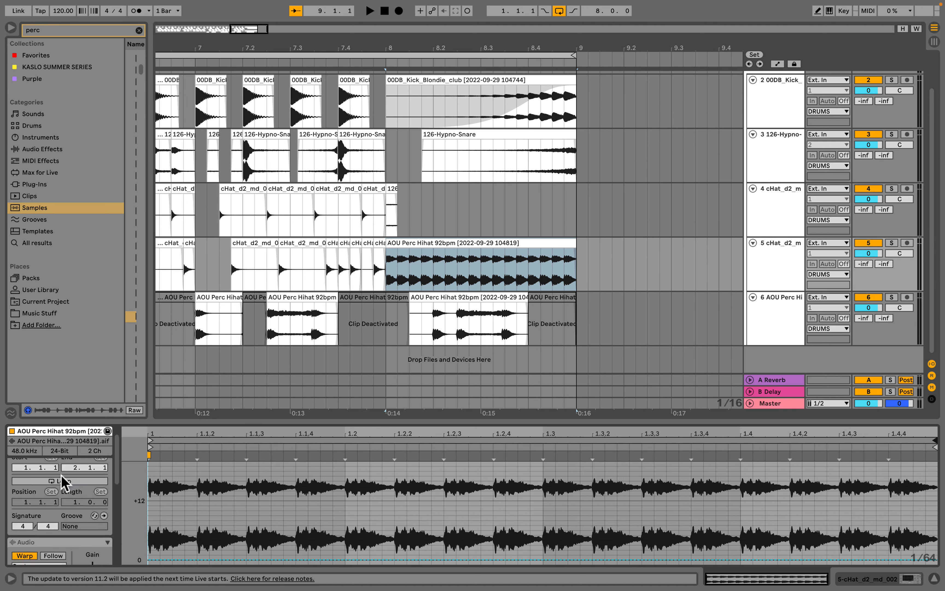
{"action": "scroll", "coordinate": [61, 476], "scroll_direction": "down", "scroll_amount": 5}
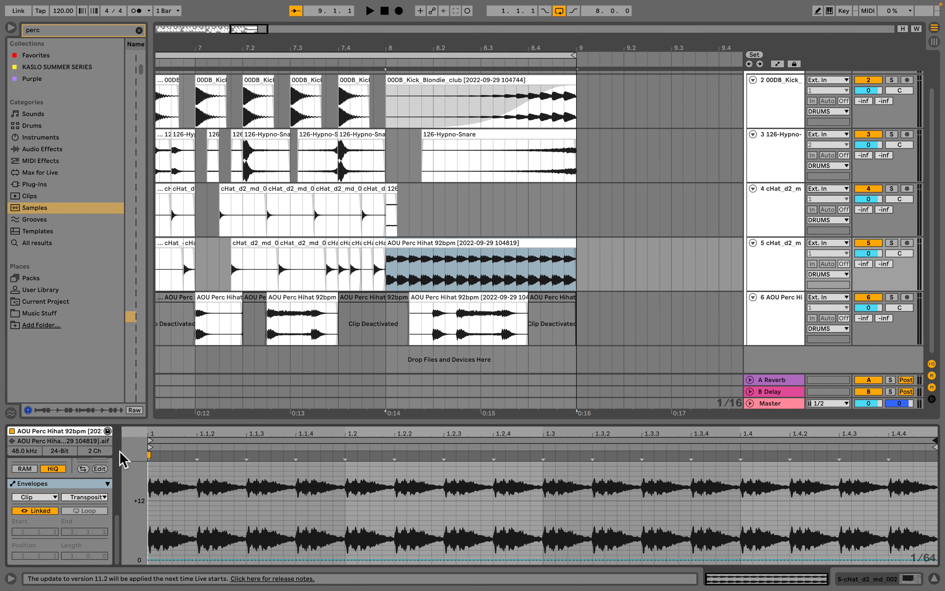
{"action": "left_click_drag", "start_coordinate": [120, 446], "coordinate": [243, 443]}
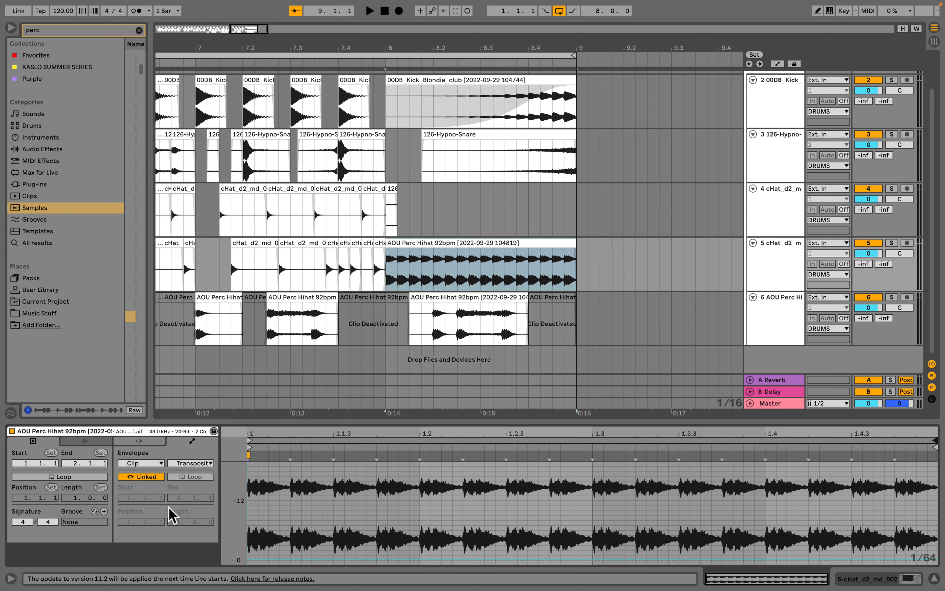
{"action": "left_click", "coordinate": [117, 431]}
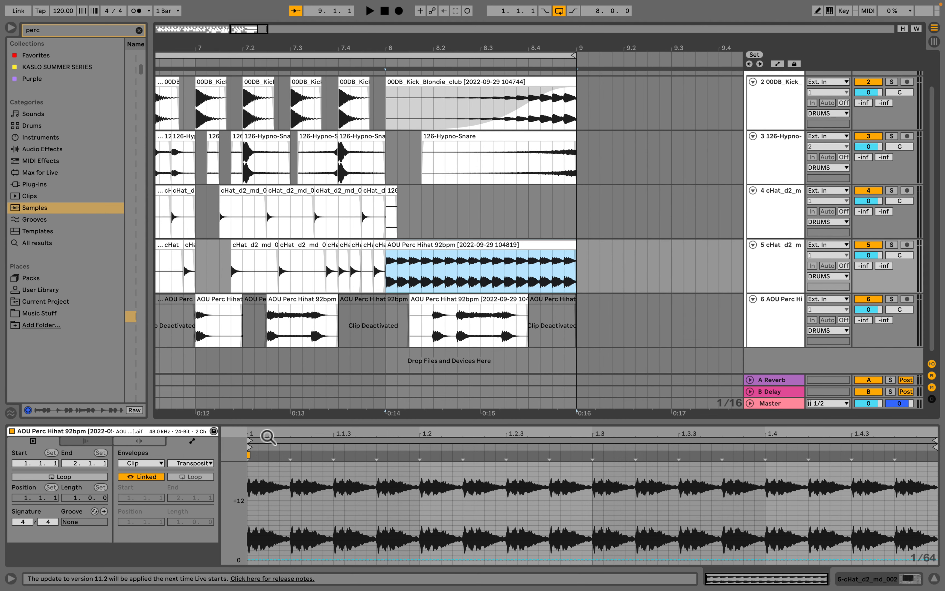
{"action": "left_click", "coordinate": [481, 245]}
{"action": "left_click", "coordinate": [480, 245]}
- Browse the clip envelope device and control lists, trying the Auto Filter LFO Phase envelope
{"action": "left_click", "coordinate": [149, 463]}
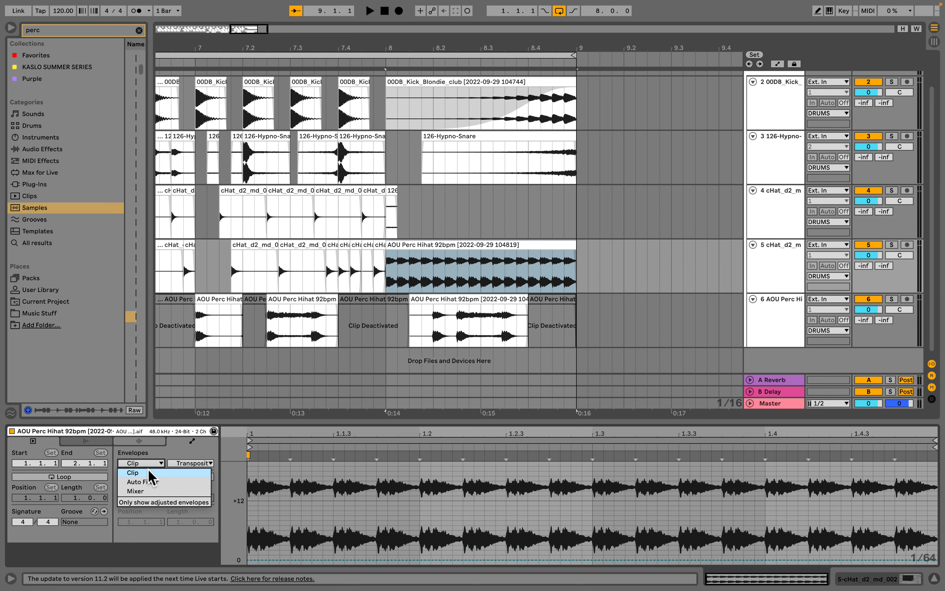
{"action": "left_click", "coordinate": [149, 472]}
{"action": "left_click", "coordinate": [212, 464]}
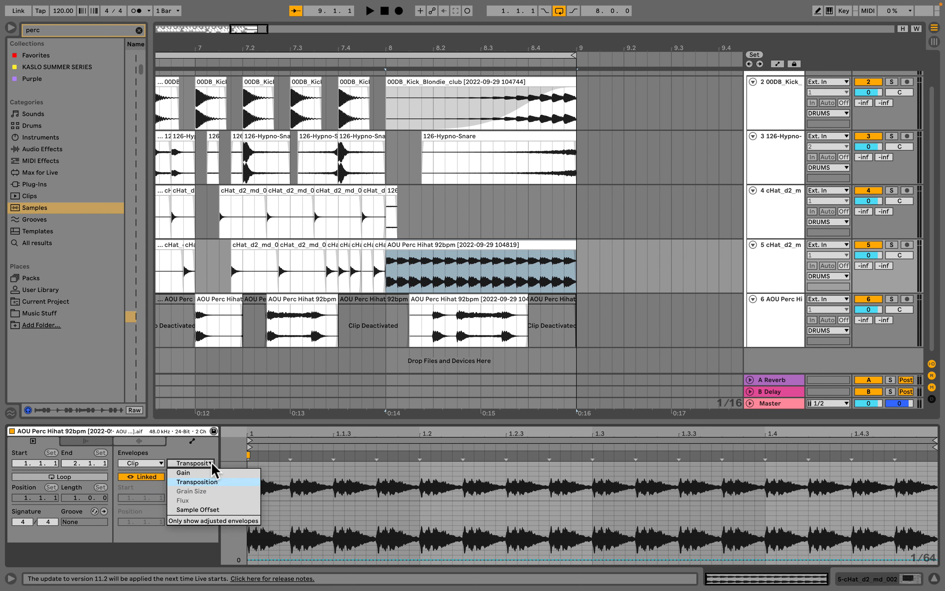
{"action": "left_click", "coordinate": [191, 483]}
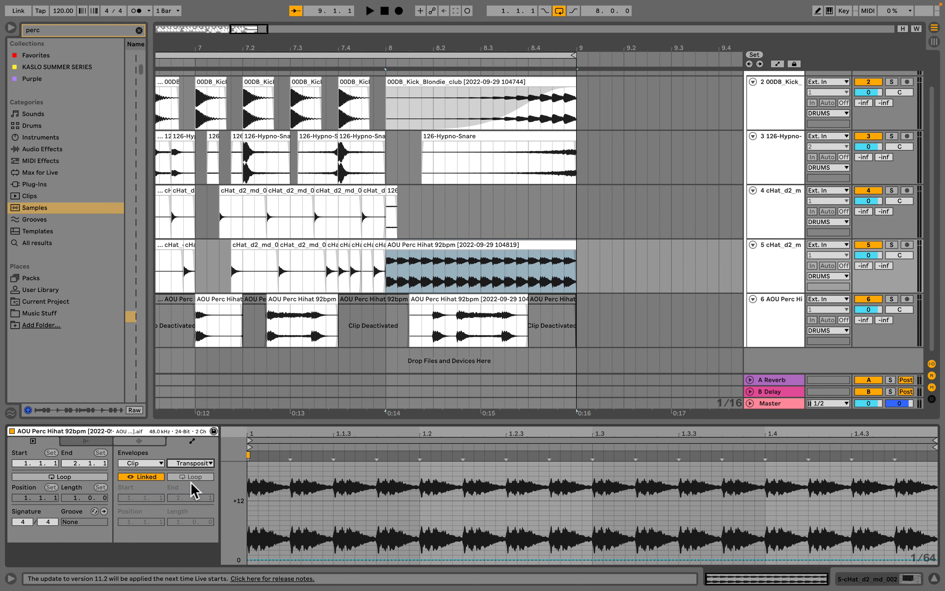
{"action": "left_click", "coordinate": [141, 463]}
{"action": "left_click", "coordinate": [156, 480]}
{"action": "left_click", "coordinate": [191, 463]}
{"action": "left_click", "coordinate": [205, 416]}
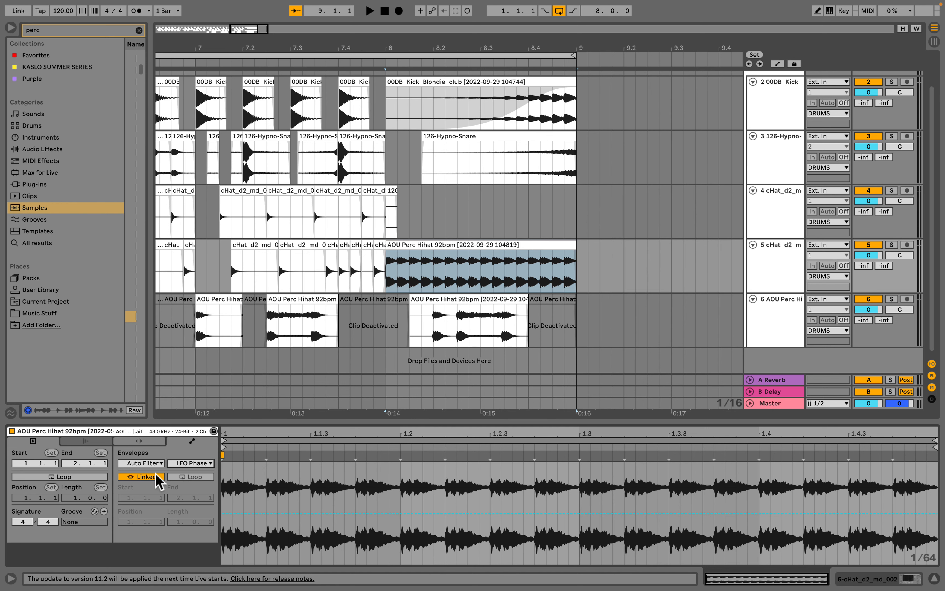
- Draw a rising, curved Transposition envelope across the consolidated hihat clip in bar 8
{"action": "left_click", "coordinate": [145, 442]}
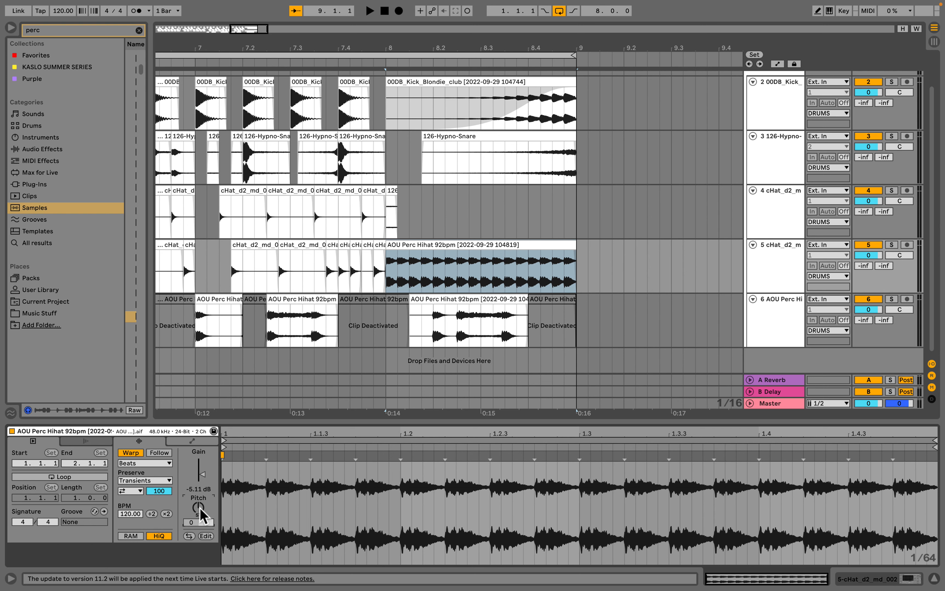
{"action": "left_click", "coordinate": [192, 441]}
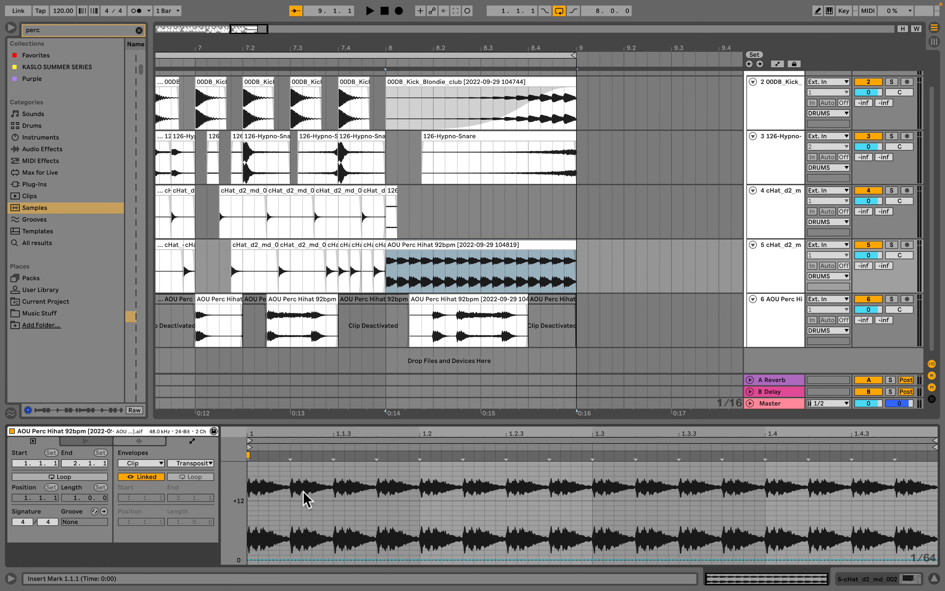
{"action": "scroll", "coordinate": [303, 493], "scroll_direction": "down", "scroll_amount": 5}
{"action": "scroll", "coordinate": [291, 498], "scroll_direction": "up", "scroll_amount": 1}
{"action": "left_click", "coordinate": [249, 510]}
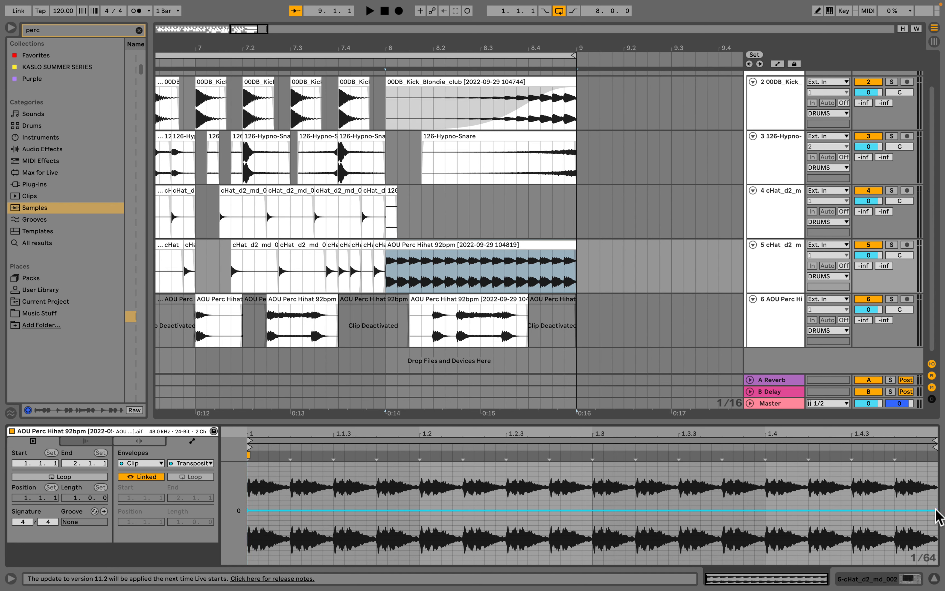
{"action": "left_click_drag", "start_coordinate": [938, 512], "coordinate": [922, 470]}
{"action": "left_click_drag", "start_coordinate": [621, 506], "coordinate": [648, 507]}
- Play back the loop to audition the pitch-rising hihat roll
{"action": "left_click", "coordinate": [472, 245]}
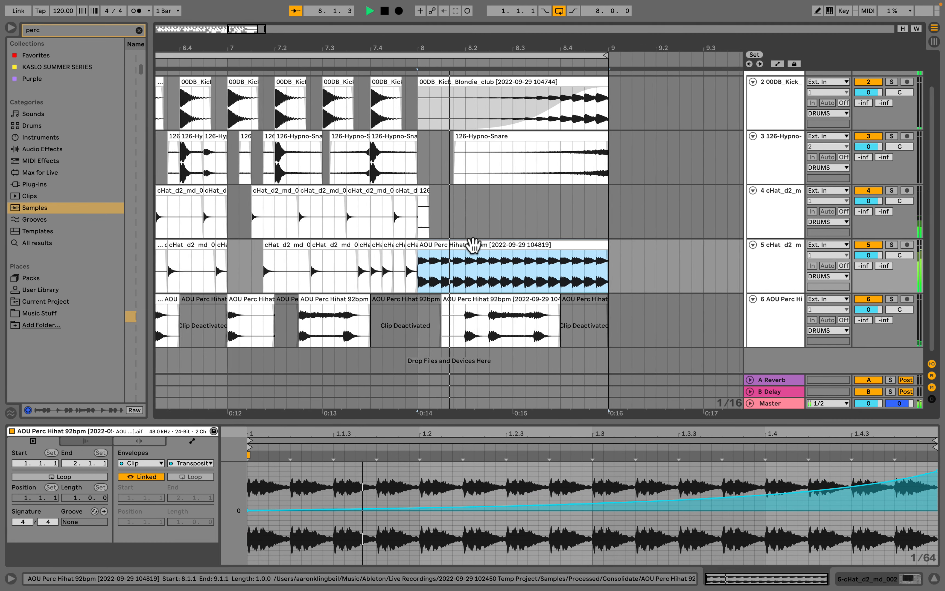
{"action": "key", "text": "space"}
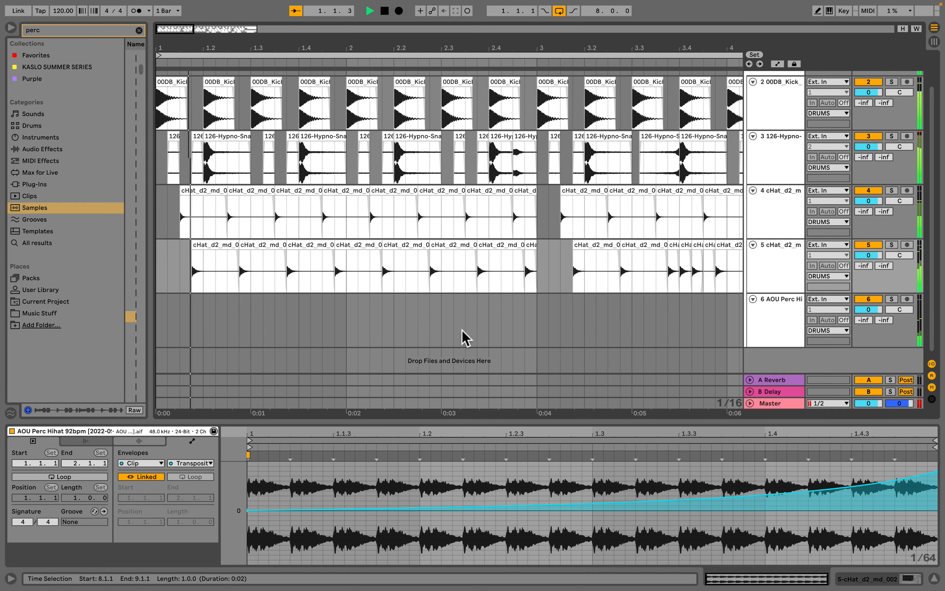
{"action": "scroll", "coordinate": [364, 243], "scroll_direction": "up", "scroll_amount": 2}
{"action": "scroll", "coordinate": [364, 242], "scroll_direction": "right", "scroll_amount": 2}
{"action": "scroll", "coordinate": [365, 241], "scroll_direction": "left", "scroll_amount": 2}
{"action": "scroll", "coordinate": [365, 242], "scroll_direction": "right", "scroll_amount": 20}
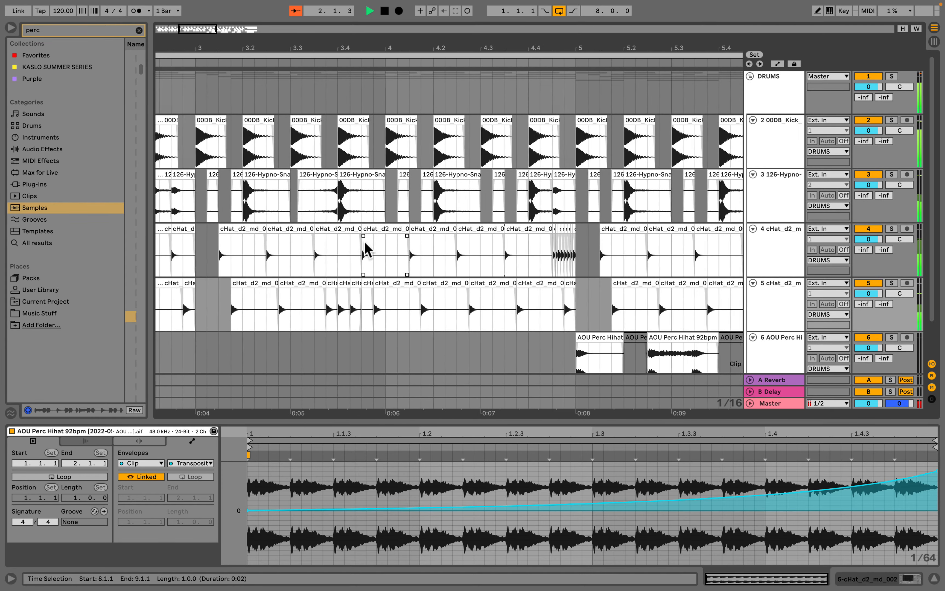
{"action": "key", "text": "space"}
- Select the reversed snare in bar 8 and play the fill to audition it
{"action": "scroll", "coordinate": [289, 172], "scroll_direction": "right", "scroll_amount": 1}
{"action": "left_click", "coordinate": [266, 175]}
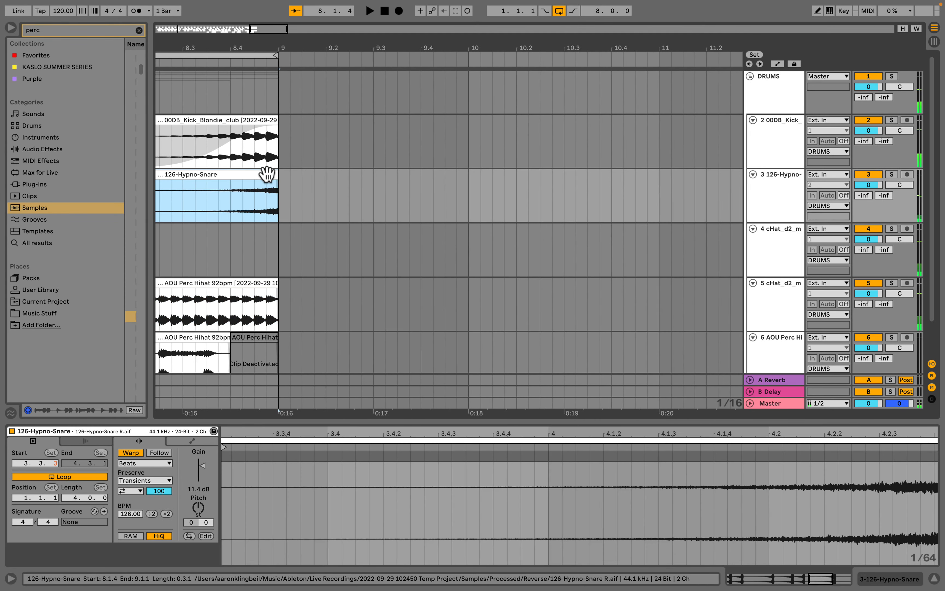
{"action": "left_click_drag", "start_coordinate": [275, 176], "coordinate": [270, 177]}
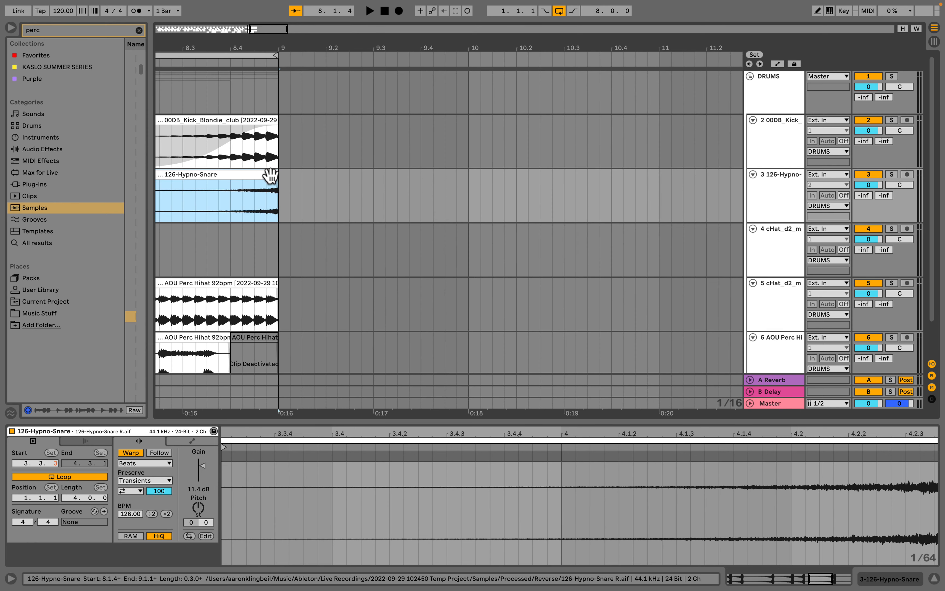
{"action": "scroll", "coordinate": [312, 205], "scroll_direction": "left", "scroll_amount": 5}
{"action": "left_click", "coordinate": [324, 204]}
{"action": "key", "text": "space"}
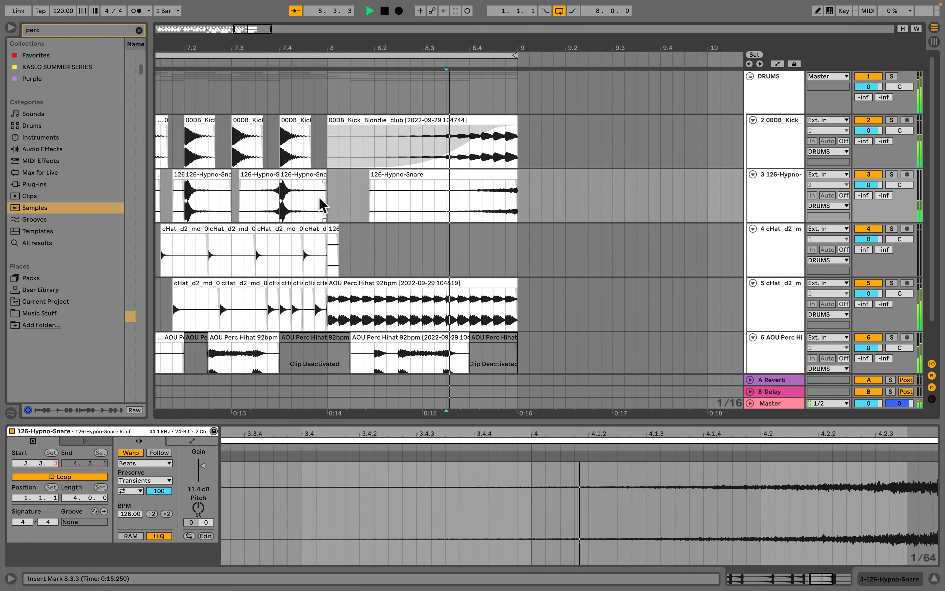
{"action": "scroll", "coordinate": [539, 195], "scroll_direction": "right", "scroll_amount": 20}
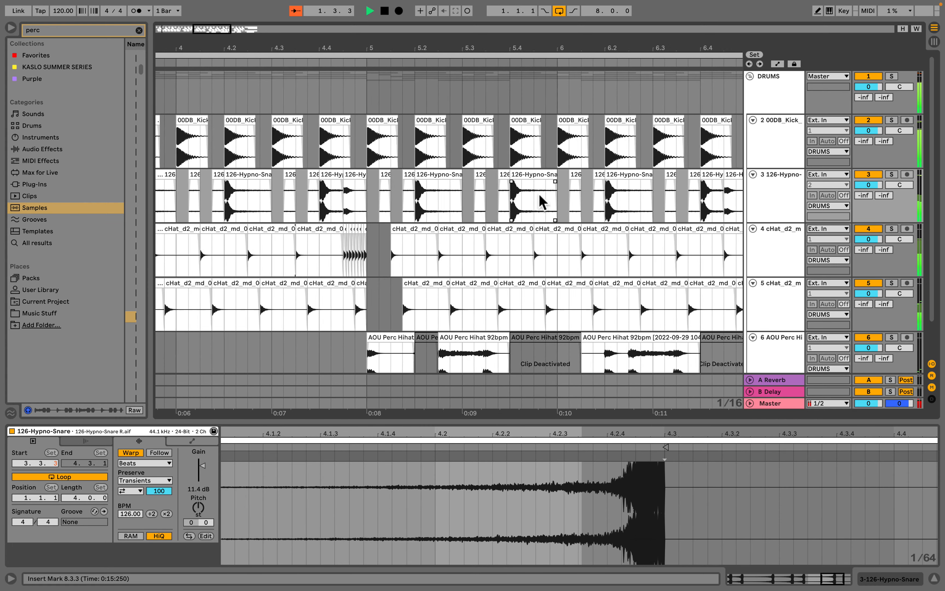
{"action": "key", "text": "space"}
- Set the reversed snare's warp mode to Beats, extend its start back to the beginning of bar 8, and audition it
{"action": "left_click", "coordinate": [464, 173]}
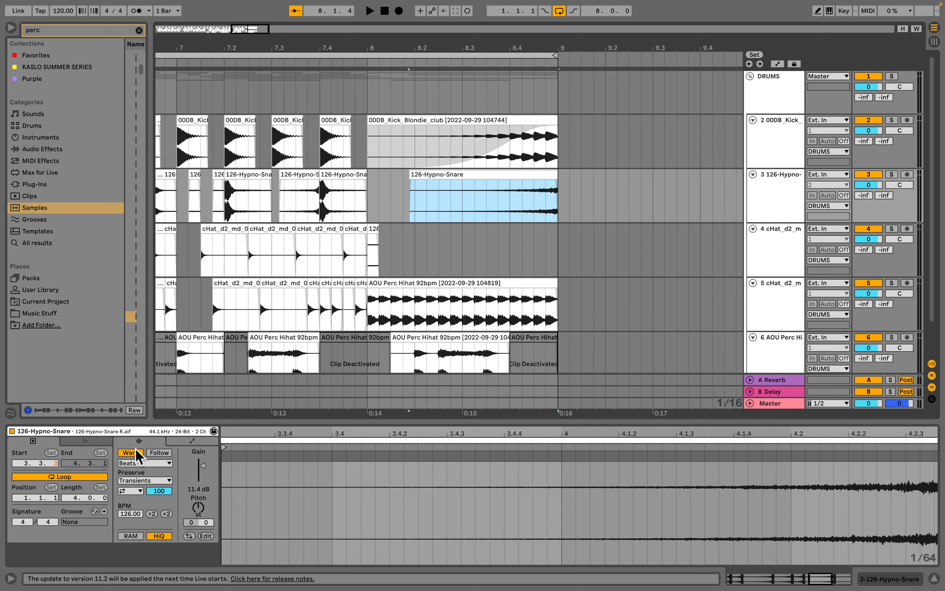
{"action": "left_click", "coordinate": [143, 464]}
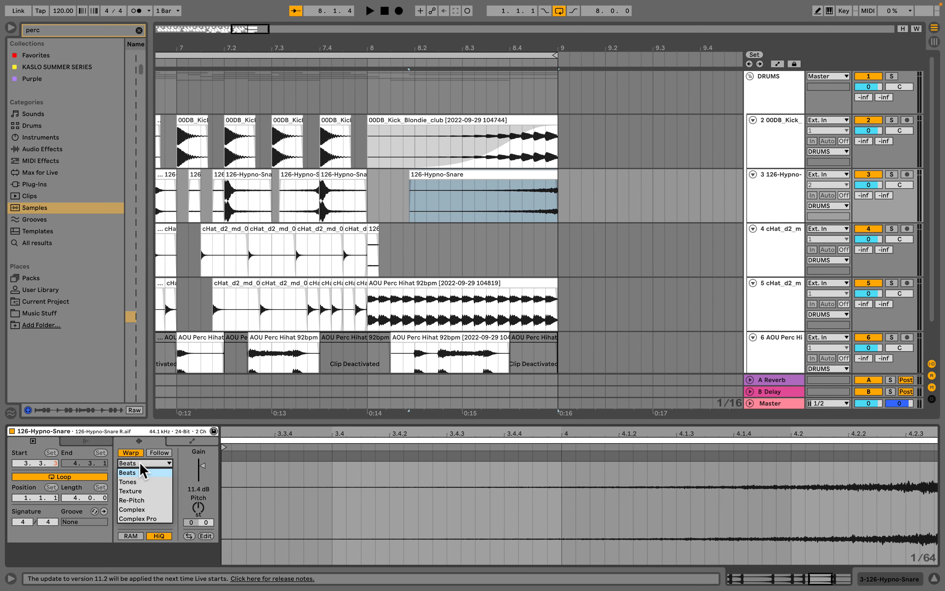
{"action": "left_click", "coordinate": [136, 474]}
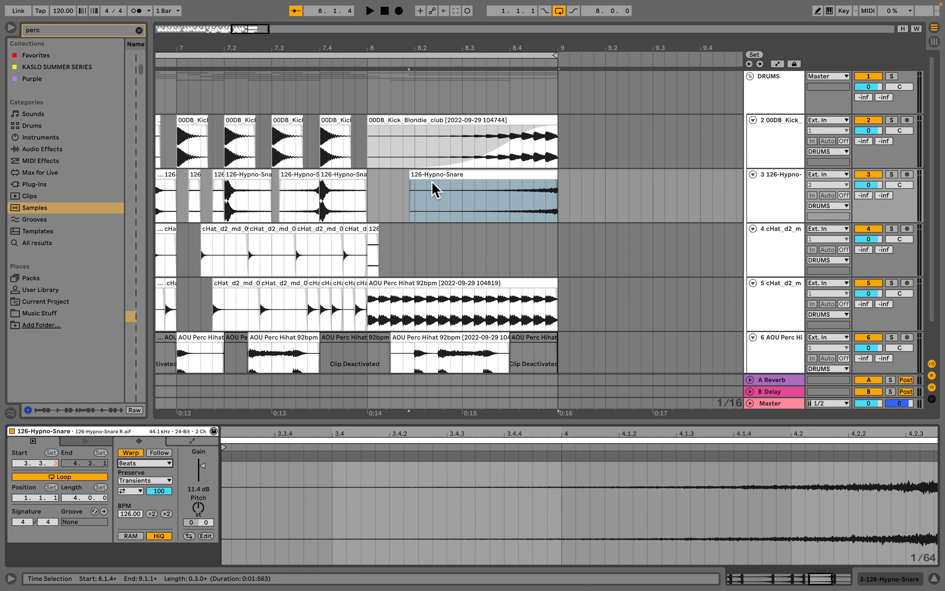
{"action": "left_click", "coordinate": [447, 176]}
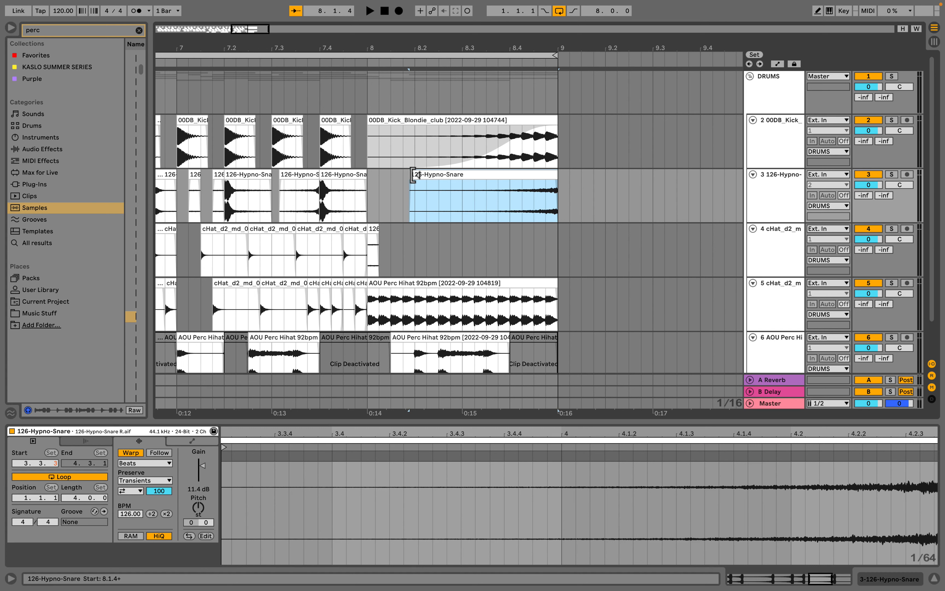
{"action": "left_click_drag", "start_coordinate": [413, 175], "coordinate": [370, 175]}
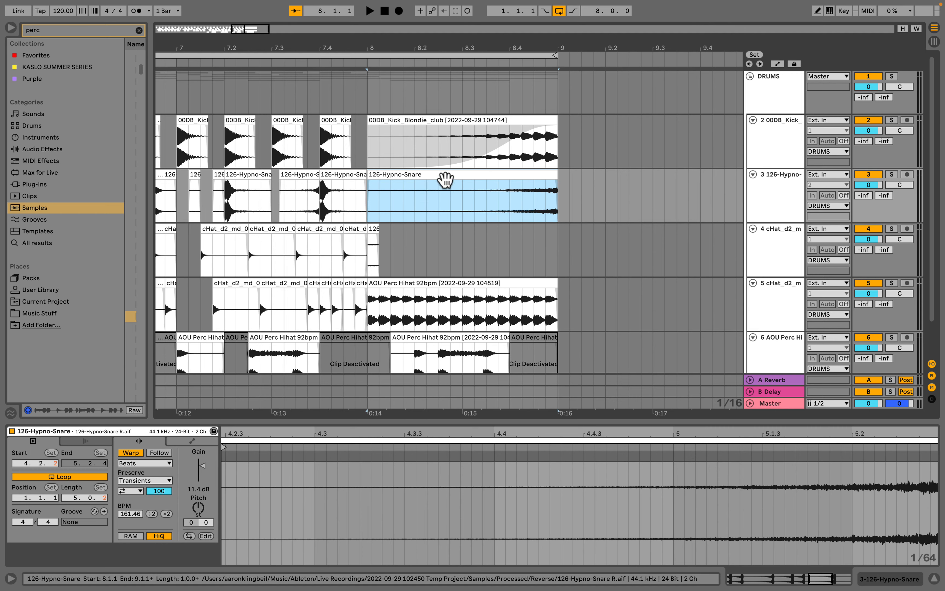
{"action": "key", "text": "space"}
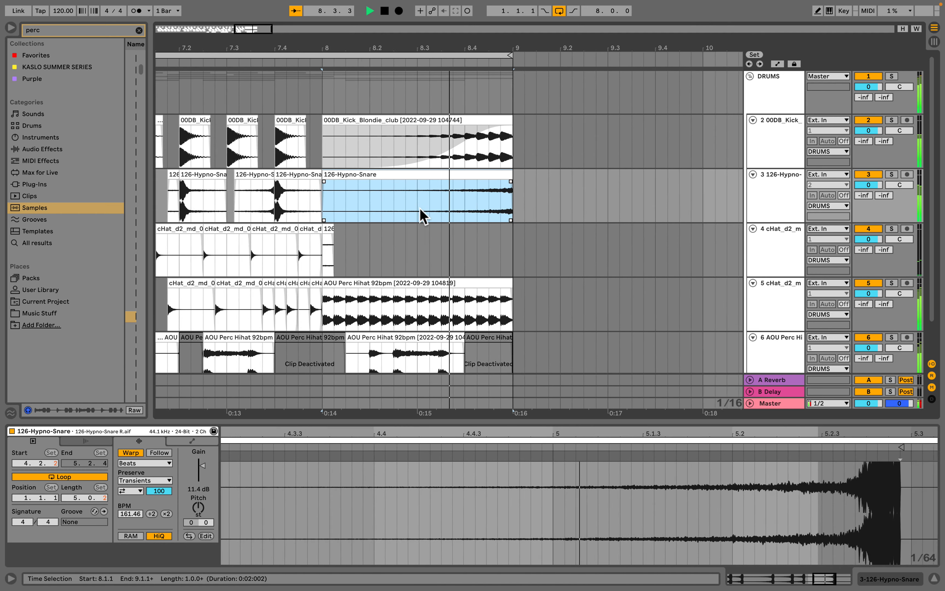
- Set the reversed snare's warp mode to Complex and play the bar-8 fill to audition it
{"action": "key", "text": "space"}
{"action": "scroll", "coordinate": [548, 185], "scroll_direction": "right", "scroll_amount": 12}
{"action": "scroll", "coordinate": [548, 186], "scroll_direction": "right", "scroll_amount": 8}
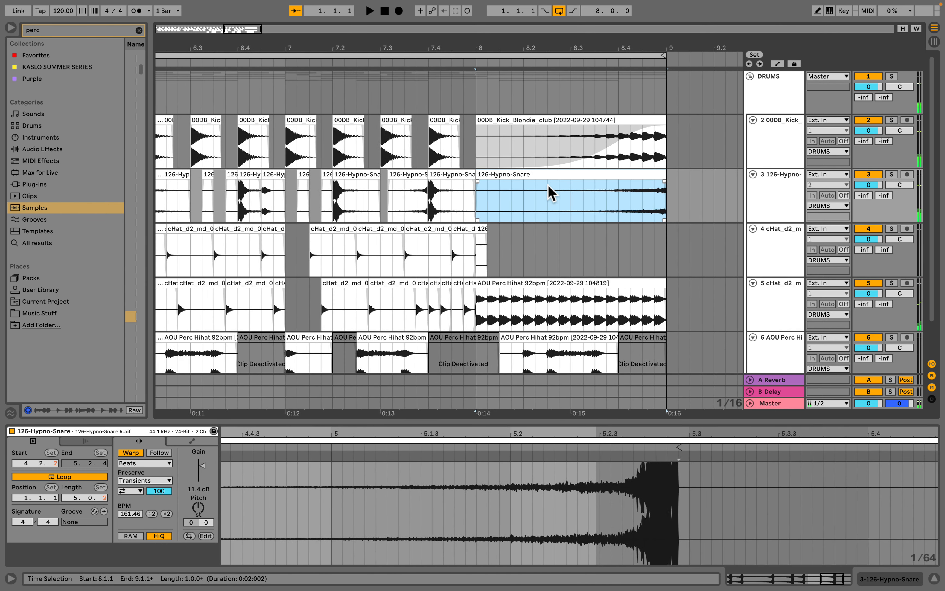
{"action": "scroll", "coordinate": [547, 184], "scroll_direction": "right", "scroll_amount": 2}
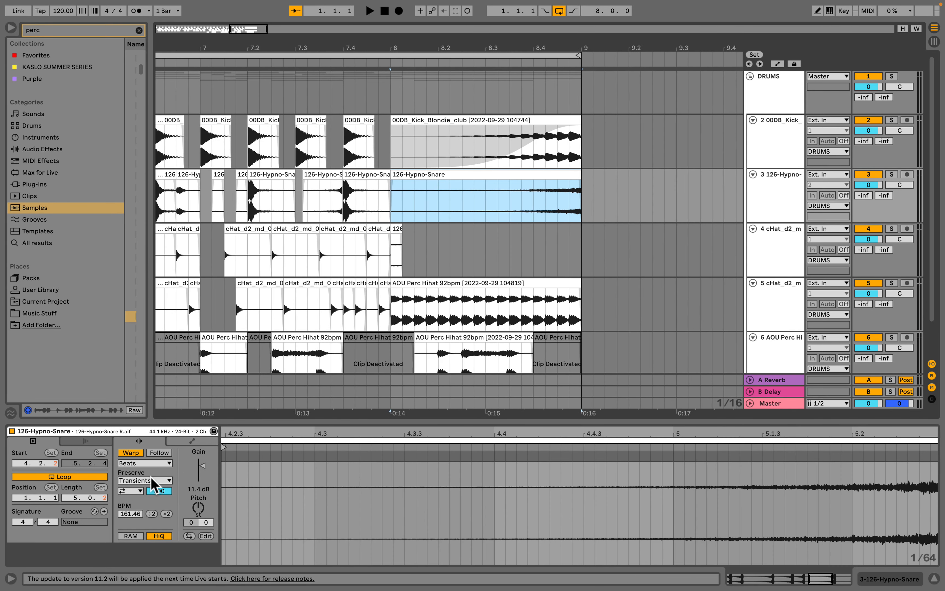
{"action": "left_click", "coordinate": [152, 461]}
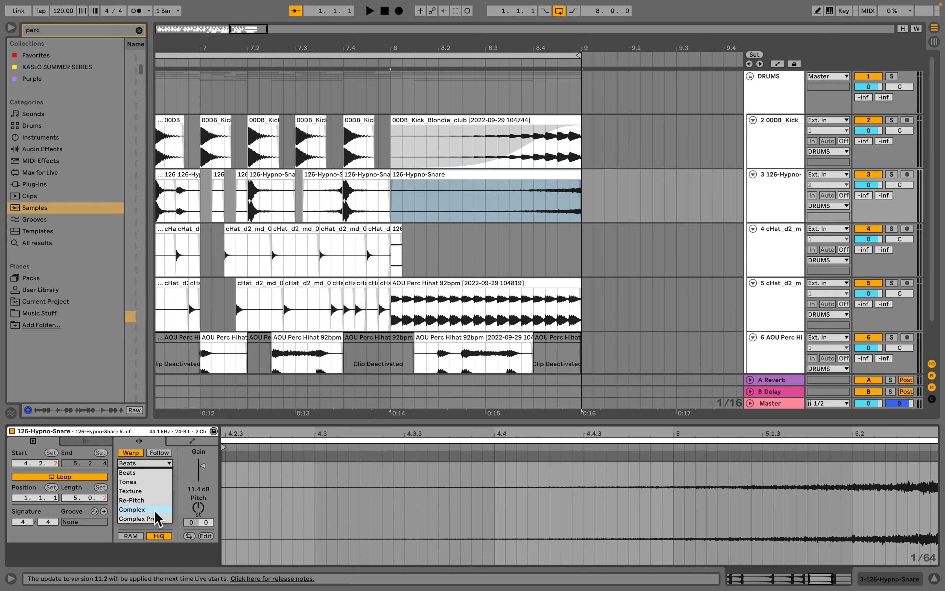
{"action": "left_click", "coordinate": [144, 510]}
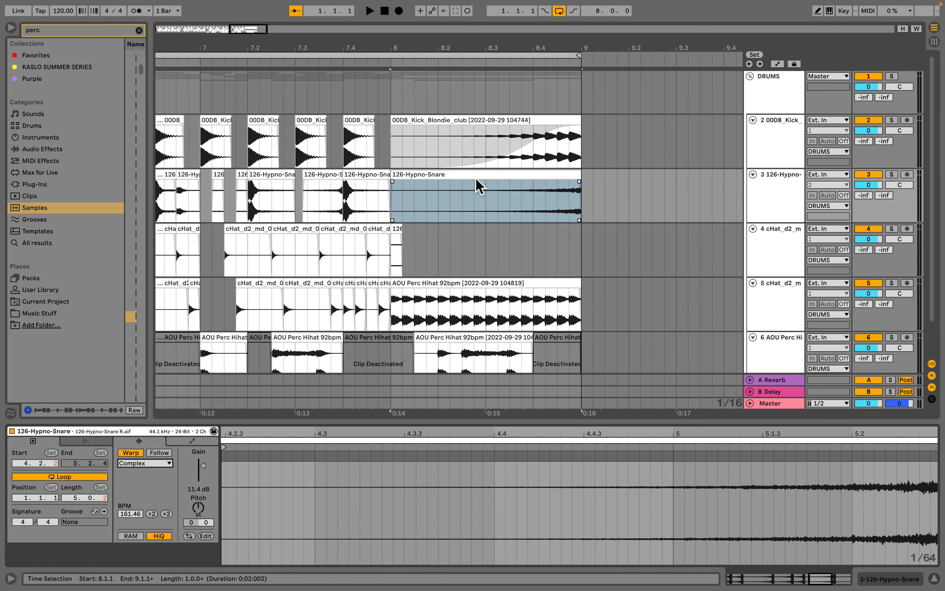
{"action": "key", "text": "space"}
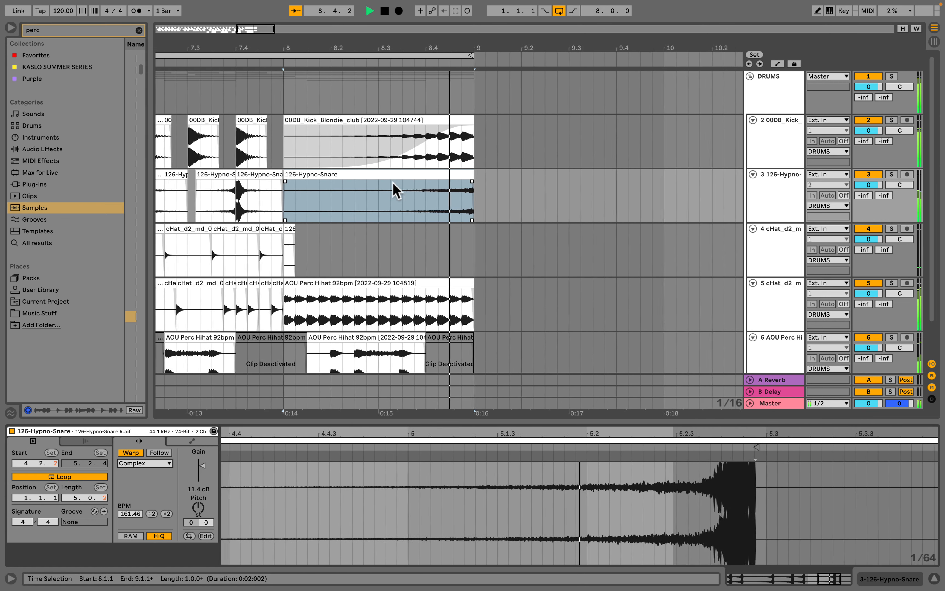
{"action": "scroll", "coordinate": [402, 189], "scroll_direction": "right", "scroll_amount": 7}
{"action": "key", "text": "space"}
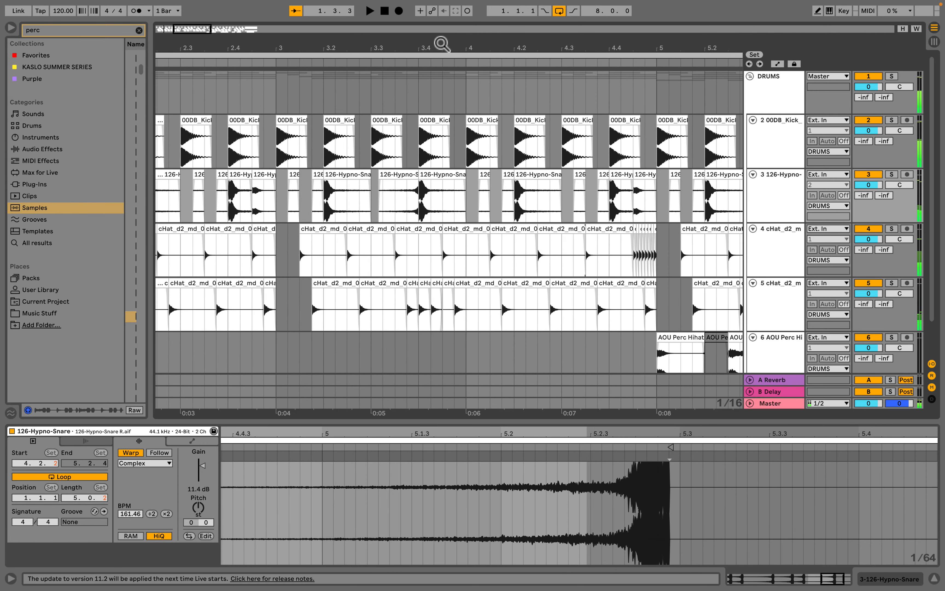
- Consolidate the percussion clips from bar 5 through bar 8 into a single clip
{"action": "left_click_drag", "start_coordinate": [441, 44], "coordinate": [441, 8]}
{"action": "scroll", "coordinate": [278, 140], "scroll_direction": "down", "scroll_amount": 2}
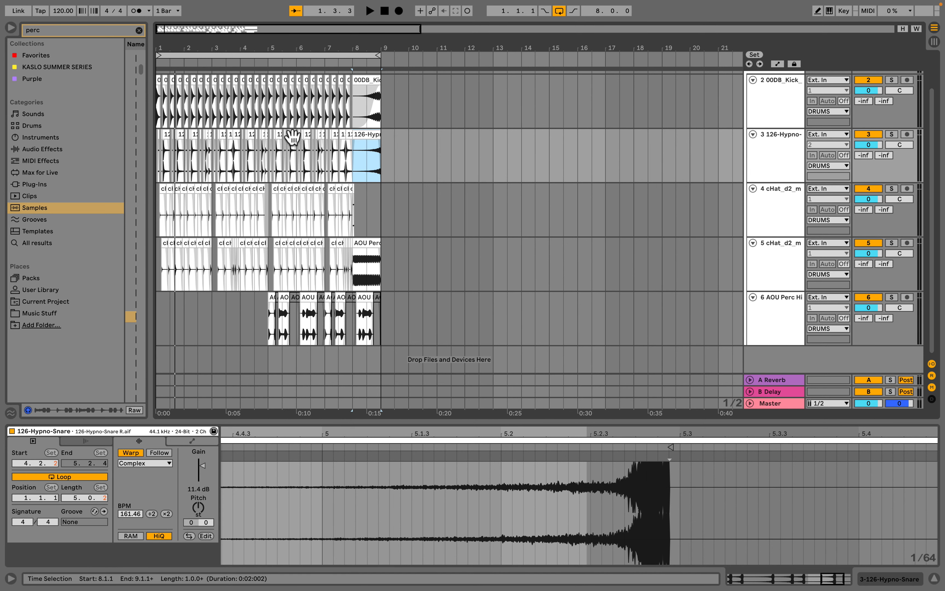
{"action": "scroll", "coordinate": [335, 126], "scroll_direction": "up", "scroll_amount": 2}
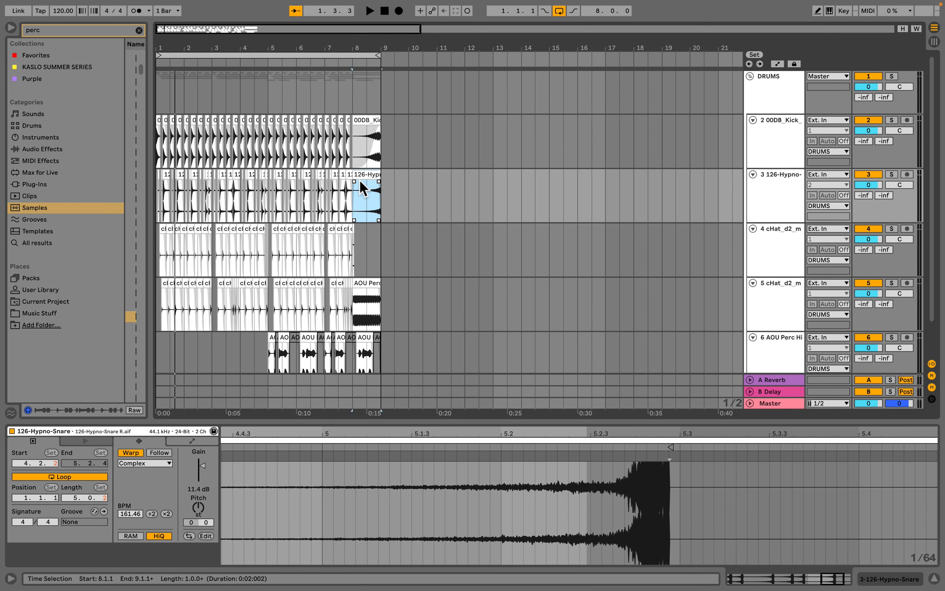
{"action": "scroll", "coordinate": [363, 189], "scroll_direction": "down", "scroll_amount": 2}
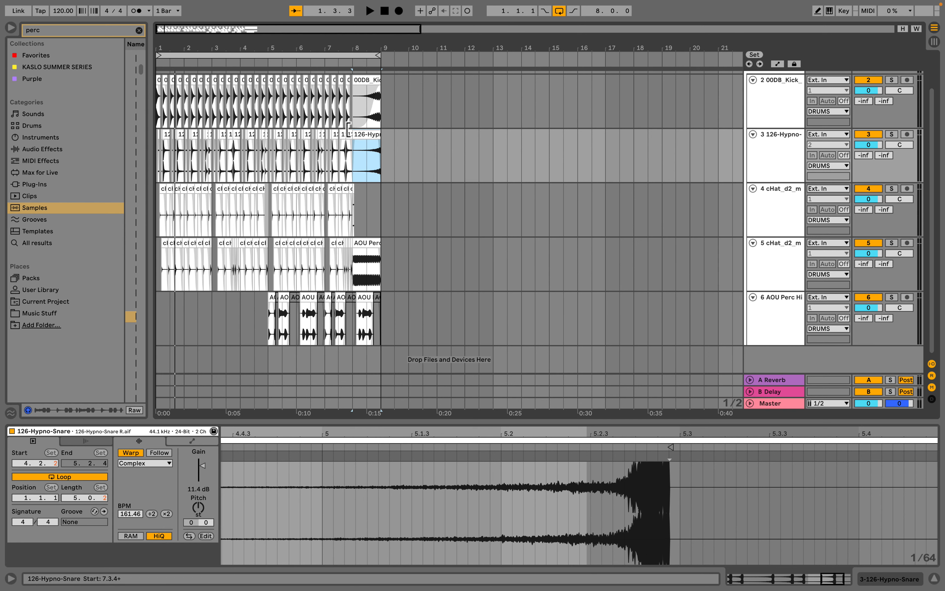
{"action": "scroll", "coordinate": [349, 135], "scroll_direction": "up", "scroll_amount": 2}
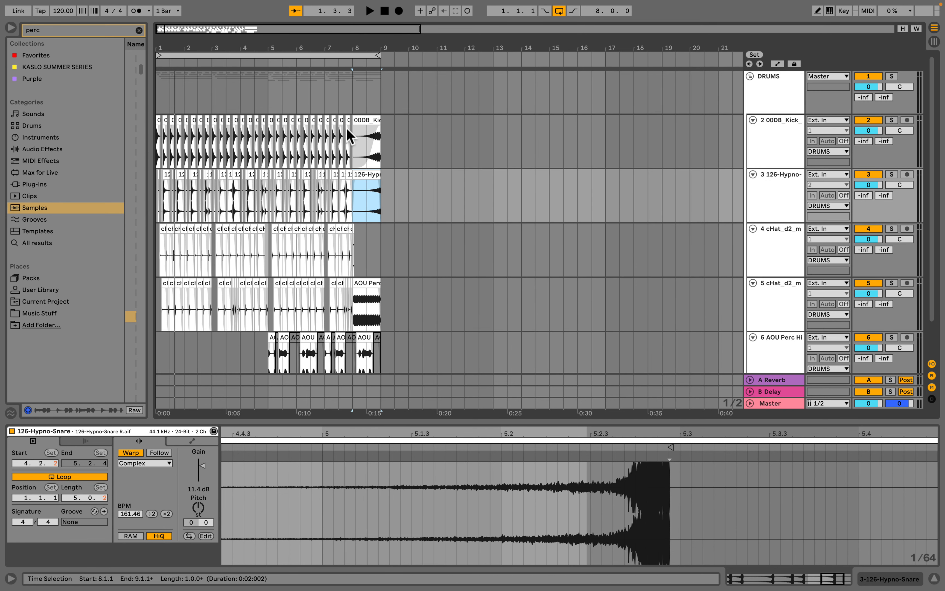
{"action": "scroll", "coordinate": [347, 127], "scroll_direction": "down", "scroll_amount": 2}
{"action": "left_click", "coordinate": [377, 321]}
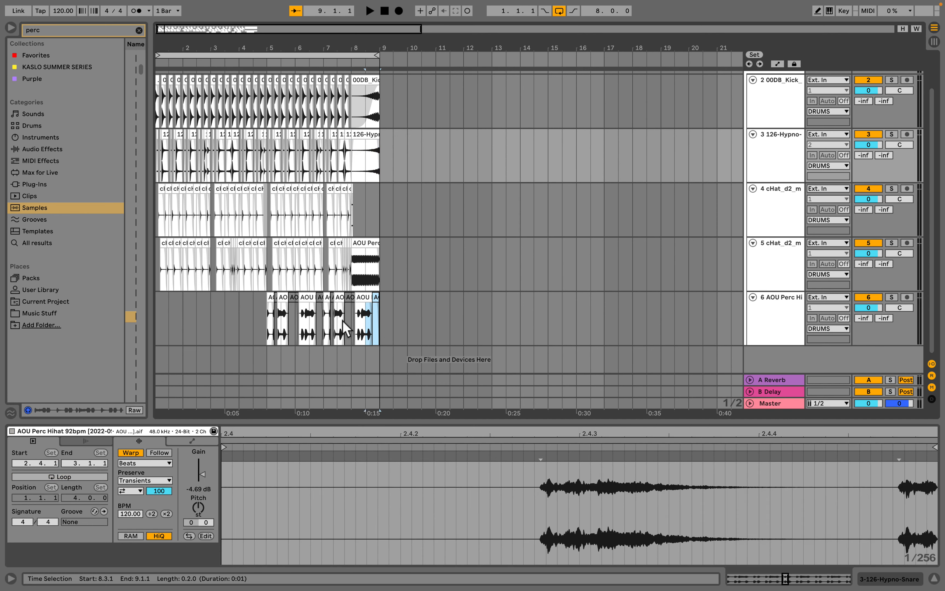
{"action": "left_click_drag", "start_coordinate": [342, 321], "coordinate": [268, 320]}
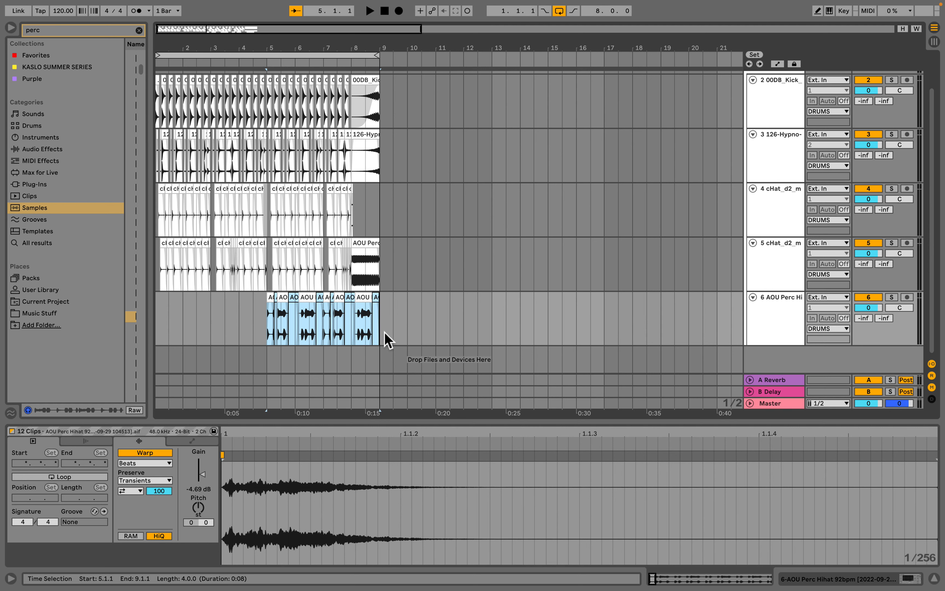
{"action": "key", "text": "super+j"}
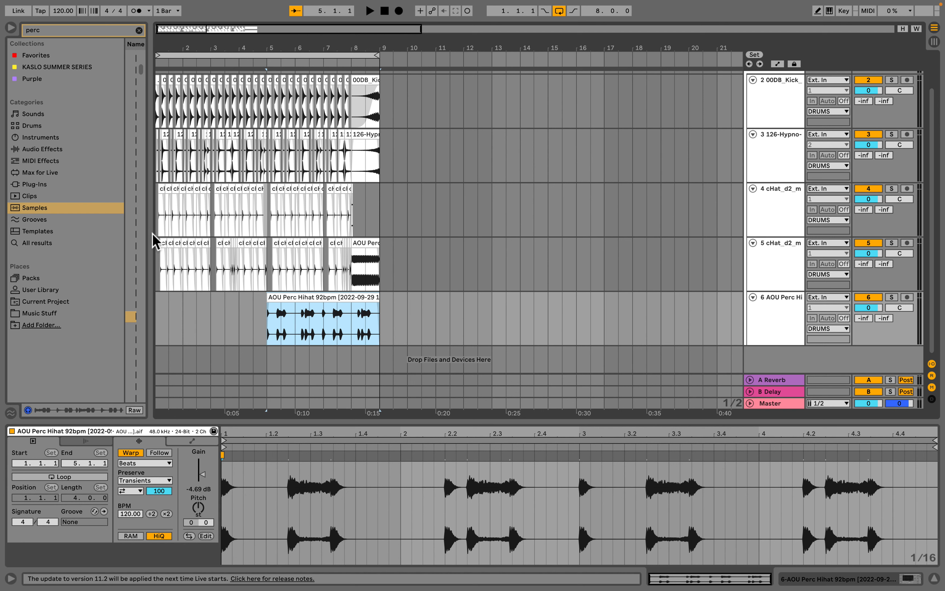
- Browse the User Library to the 01 - Rhythm - BPM_KEY_MOOD - Description folder
{"action": "left_click_drag", "start_coordinate": [152, 238], "coordinate": [217, 236]}
{"action": "left_click", "coordinate": [208, 30]}
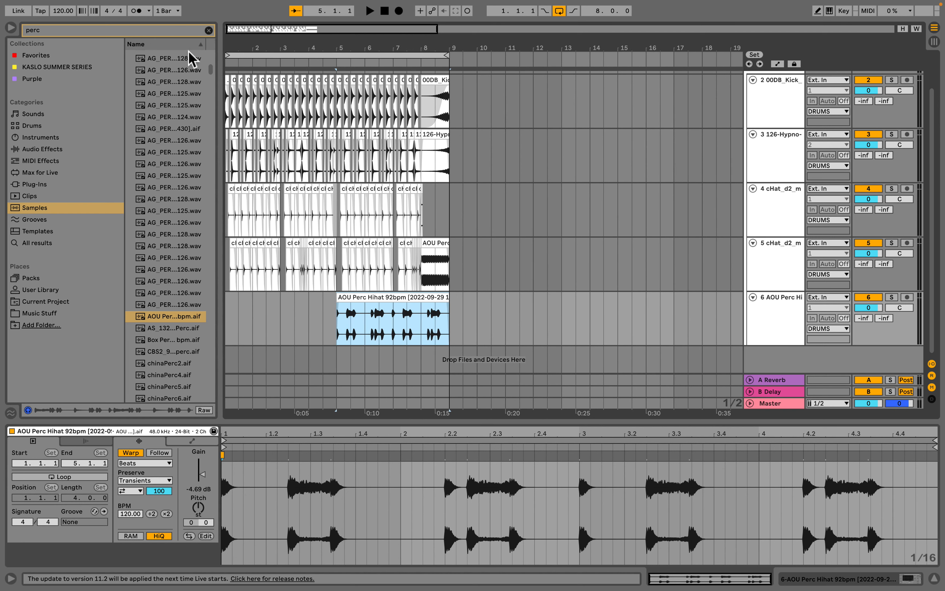
{"action": "left_click", "coordinate": [39, 279]}
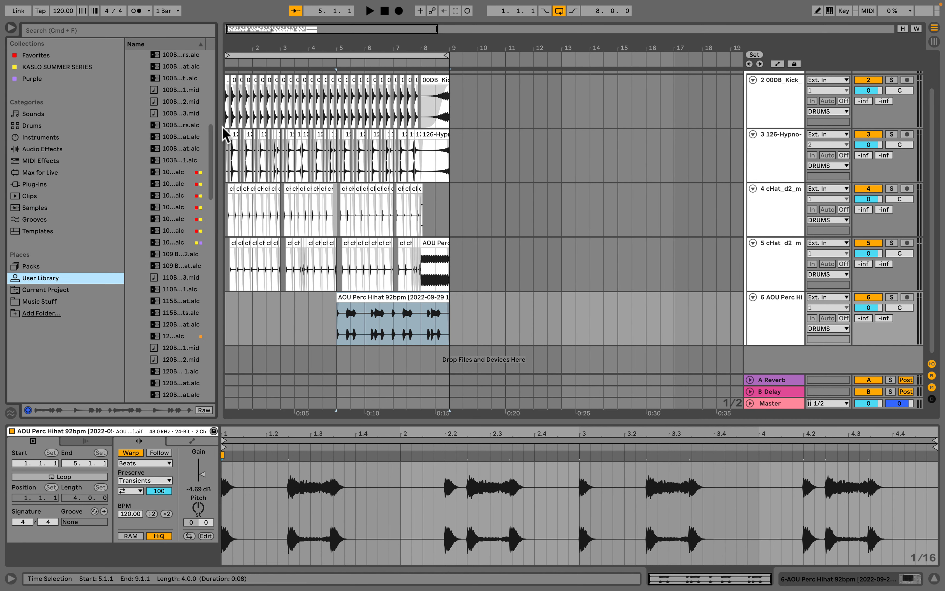
{"action": "left_click_drag", "start_coordinate": [218, 126], "coordinate": [299, 132]}
{"action": "scroll", "coordinate": [209, 132], "scroll_direction": "up", "scroll_amount": 5}
{"action": "scroll", "coordinate": [204, 129], "scroll_direction": "up", "scroll_amount": 10}
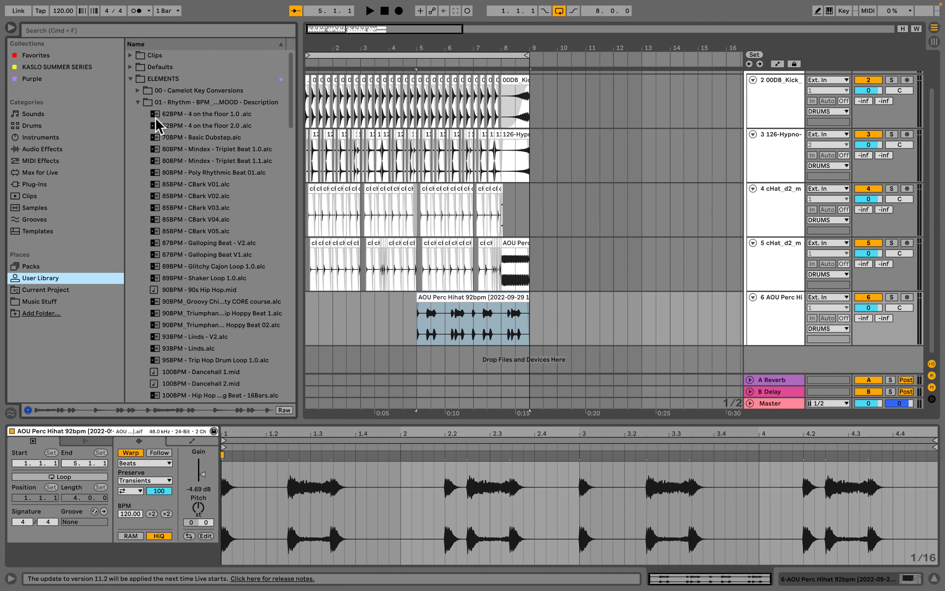
{"action": "left_click", "coordinate": [133, 102]}
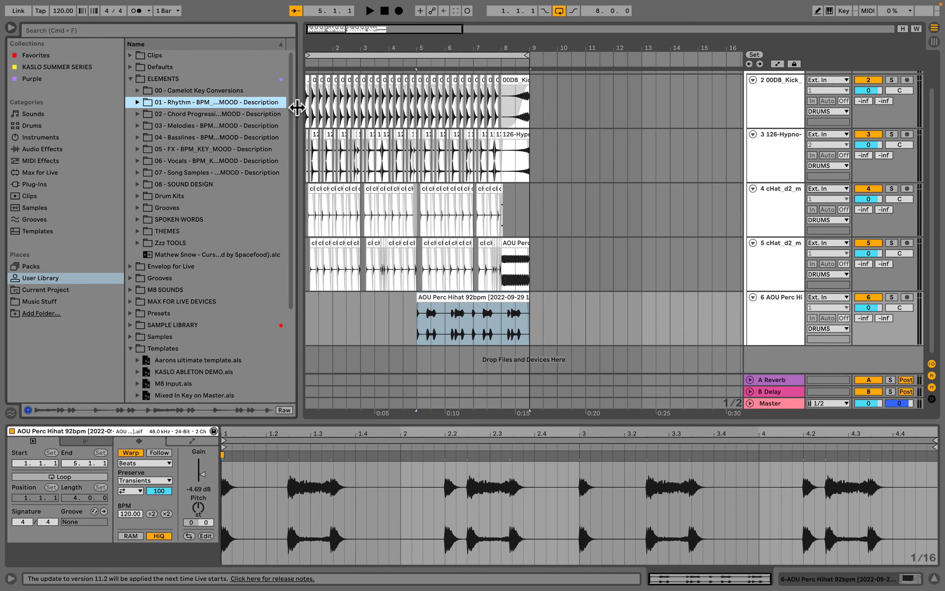
{"action": "left_click_drag", "start_coordinate": [297, 115], "coordinate": [455, 113]}
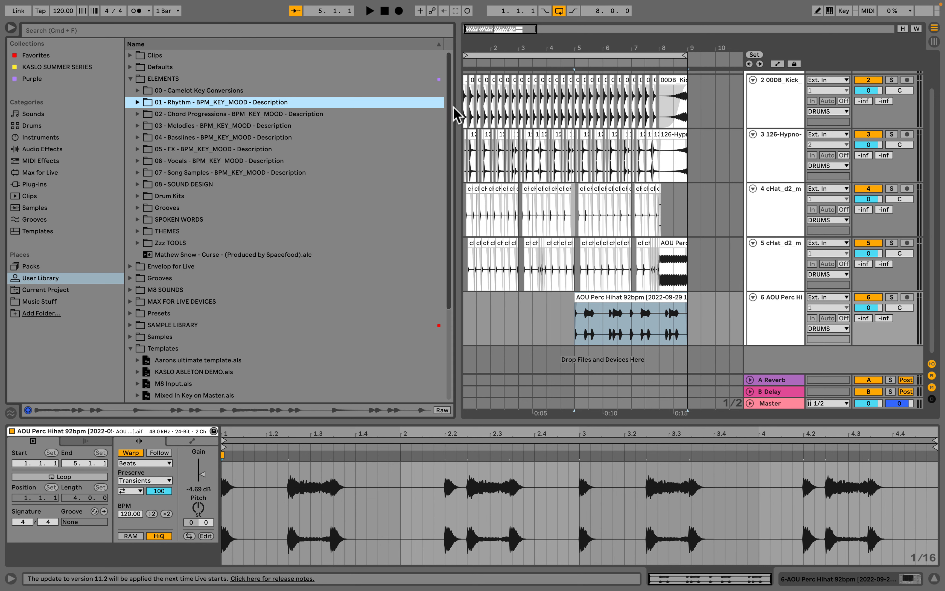
- Rename the consolidated percussion clip as "120BPM_Groovy Funky-Austin Powers style tambo Perc Loop from CORE activity"
{"action": "left_click", "coordinate": [637, 299]}
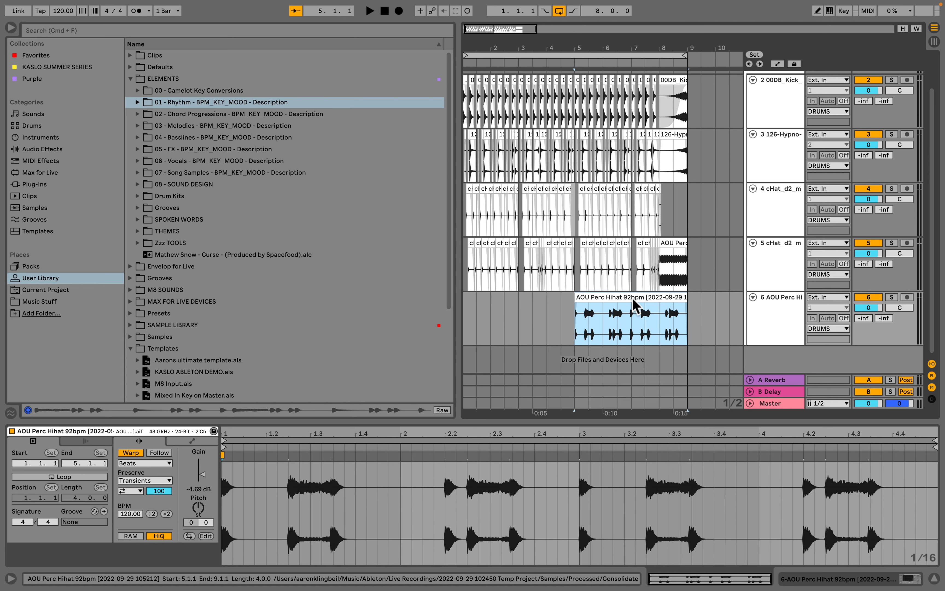
{"action": "key", "text": "super+r"}
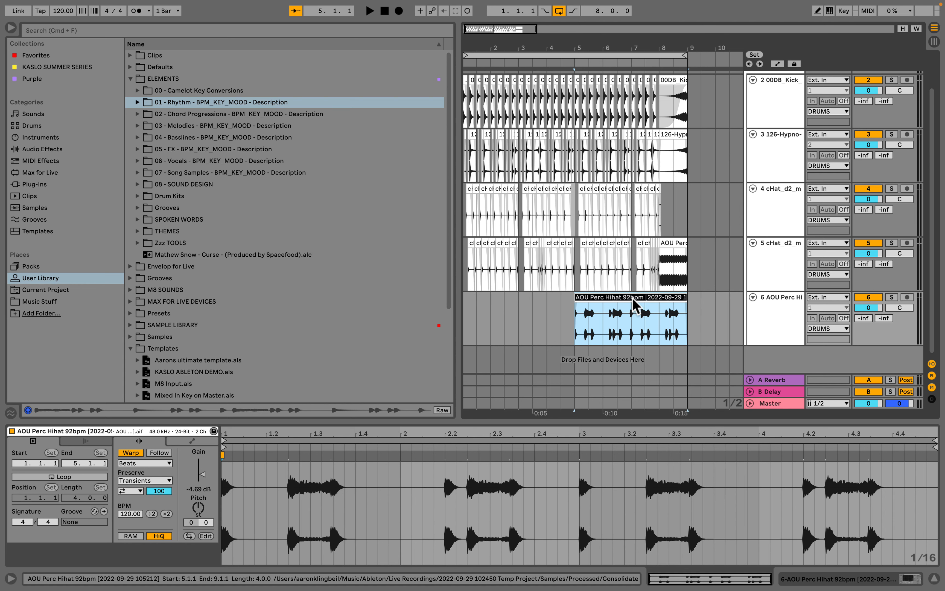
{"action": "type", "text": "12"}
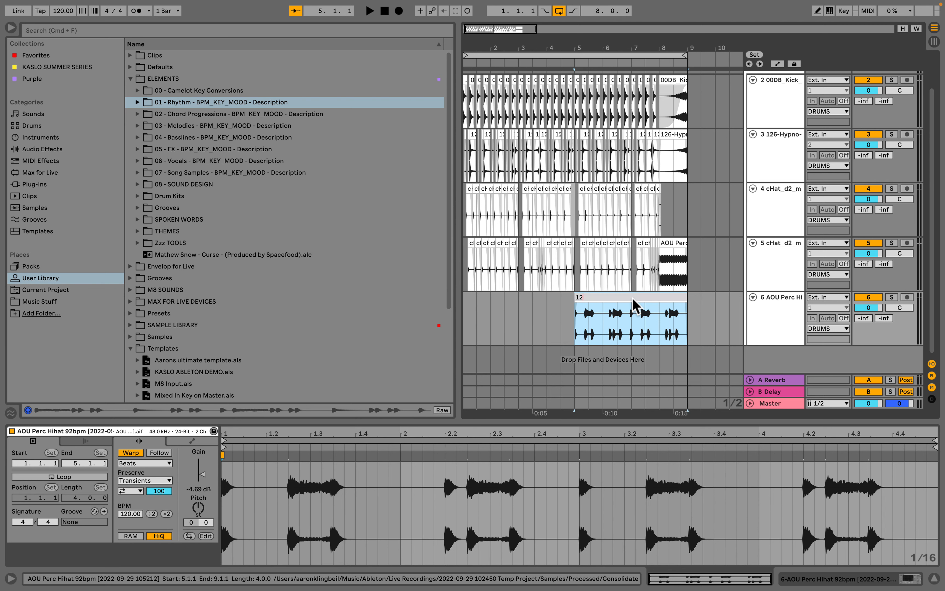
{"action": "type", "text": "0BPM"}
{"action": "type", "text": "_"}
{"action": "type", "text": "Groovy"}
{"action": "type", "text": " Funky"}
{"action": "type", "text": "-"}
{"action": "type", "text": "Austin Powers style"}
{"action": "type", "text": " tambo Pe"}
{"action": "type", "text": "rc Loop"}
{"action": "type", "text": " from CORE ac"}
{"action": "type", "text": "tivity"}
{"action": "key", "text": "Return"}
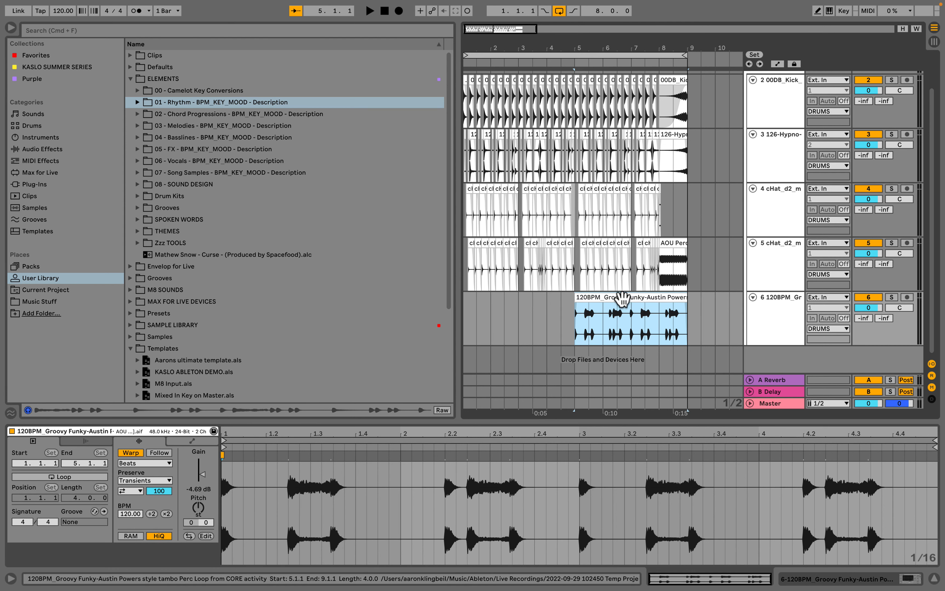
- Save the renamed percussion clip into the 01 - Rhythm folder of the User Library
{"action": "left_click_drag", "start_coordinate": [623, 299], "coordinate": [172, 103]}
{"action": "scroll", "coordinate": [243, 312], "scroll_direction": "down", "scroll_amount": 5}
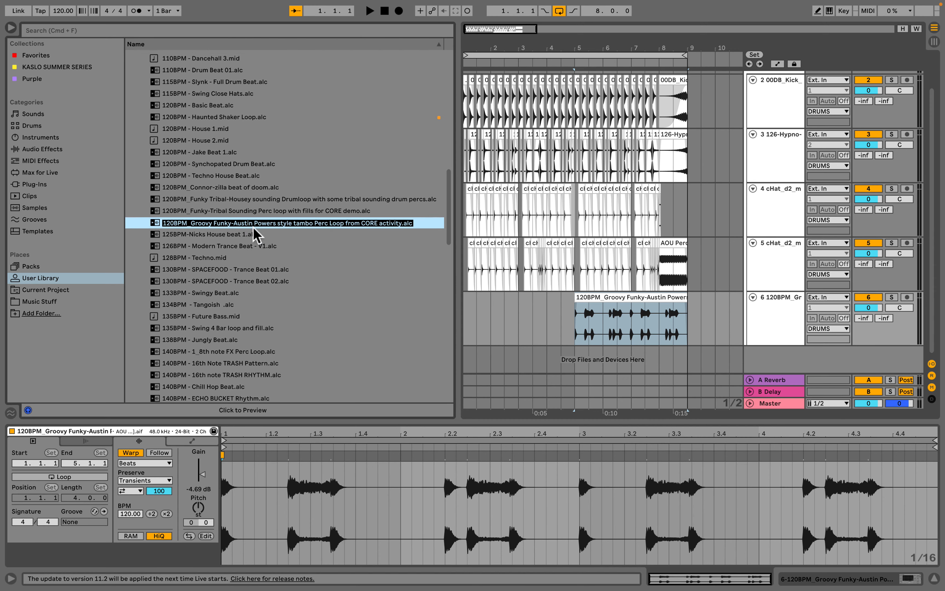
{"action": "scroll", "coordinate": [253, 227], "scroll_direction": "down", "scroll_amount": 1}
{"action": "key", "text": "Return"}
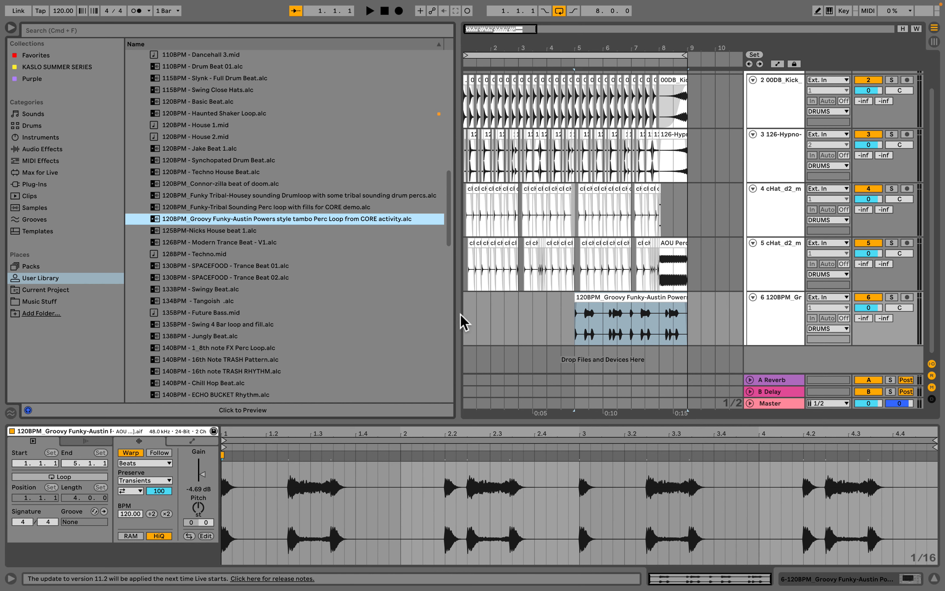
{"action": "left_click_drag", "start_coordinate": [456, 314], "coordinate": [328, 315]}
{"action": "left_click", "coordinate": [481, 297]}
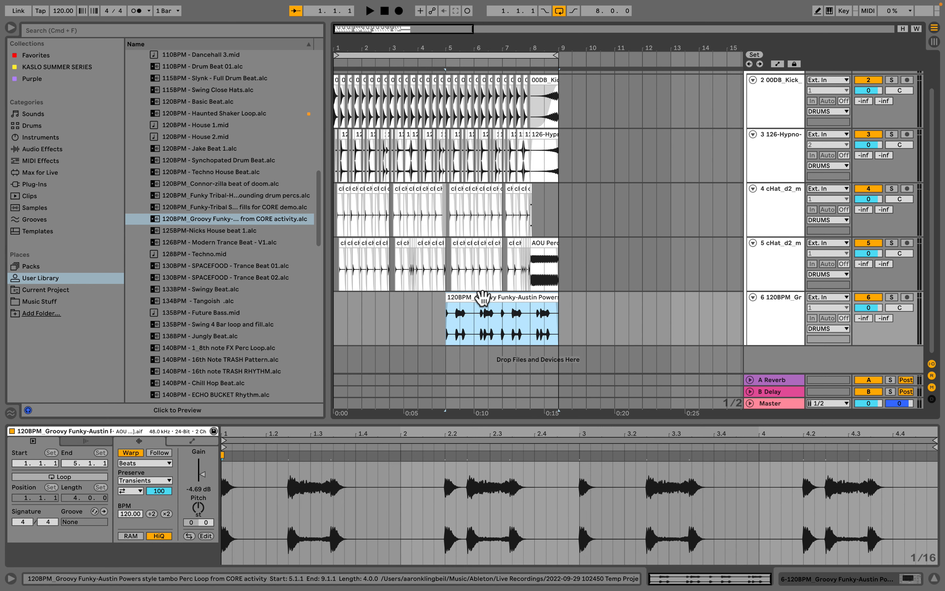
{"action": "scroll", "coordinate": [587, 279], "scroll_direction": "up", "scroll_amount": 2}
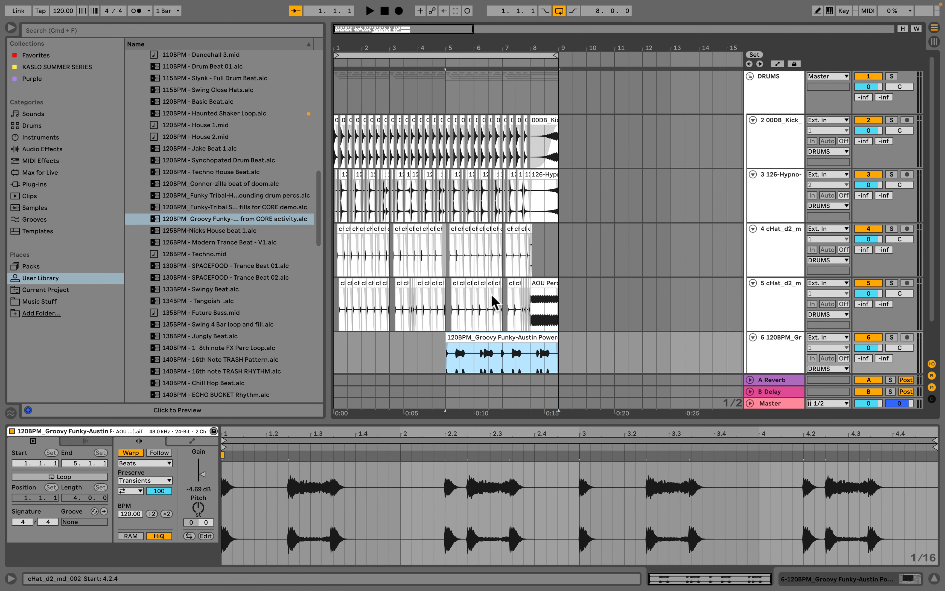
{"action": "scroll", "coordinate": [496, 299], "scroll_direction": "down", "scroll_amount": 2}
{"action": "left_click", "coordinate": [559, 366]}
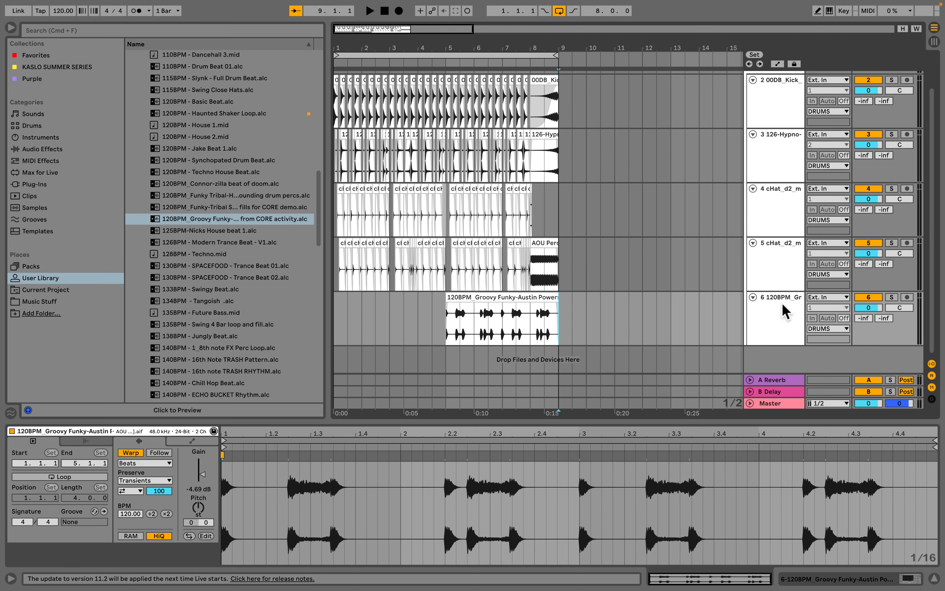
{"action": "left_click", "coordinate": [781, 360]}
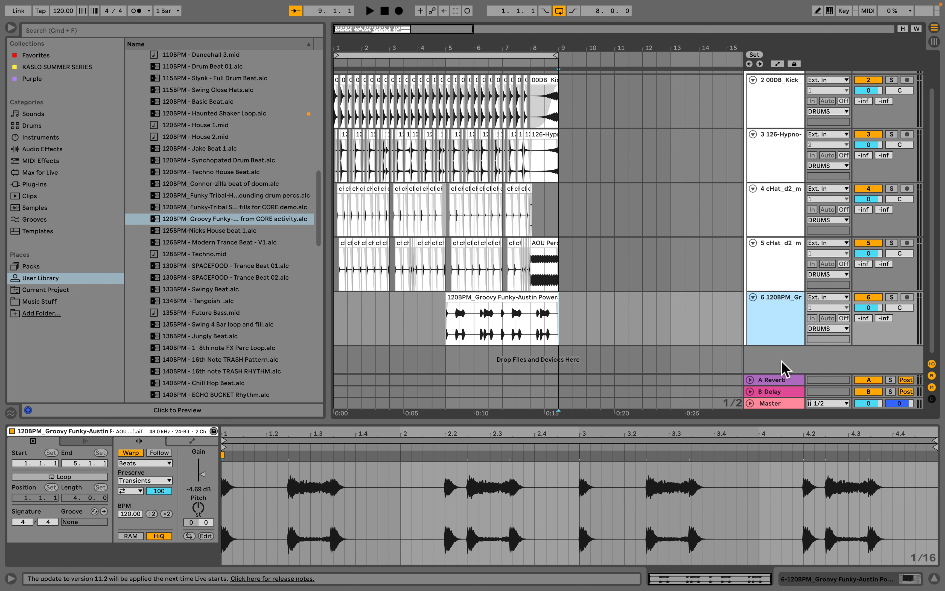
{"action": "left_click", "coordinate": [750, 403]}
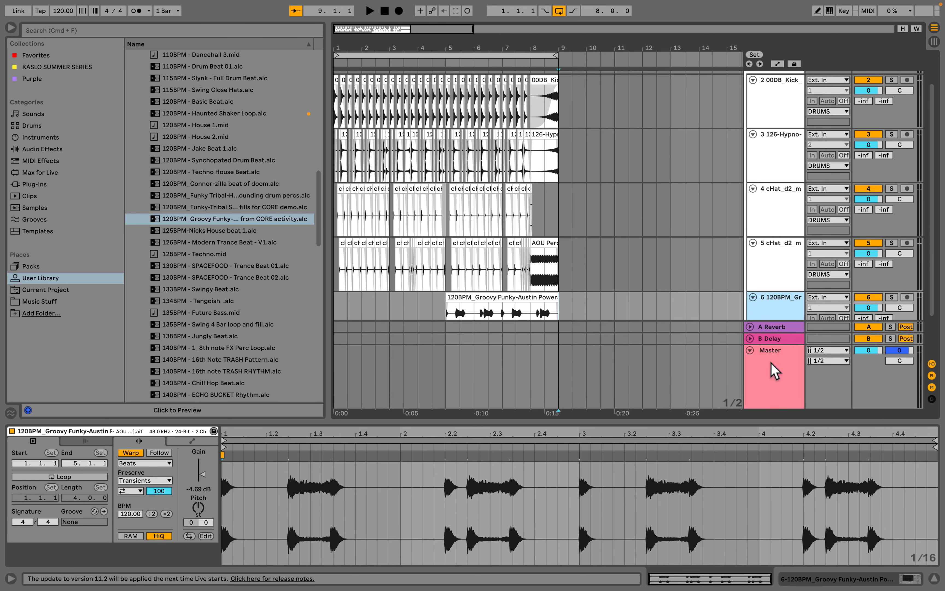
{"action": "left_click", "coordinate": [773, 372]}
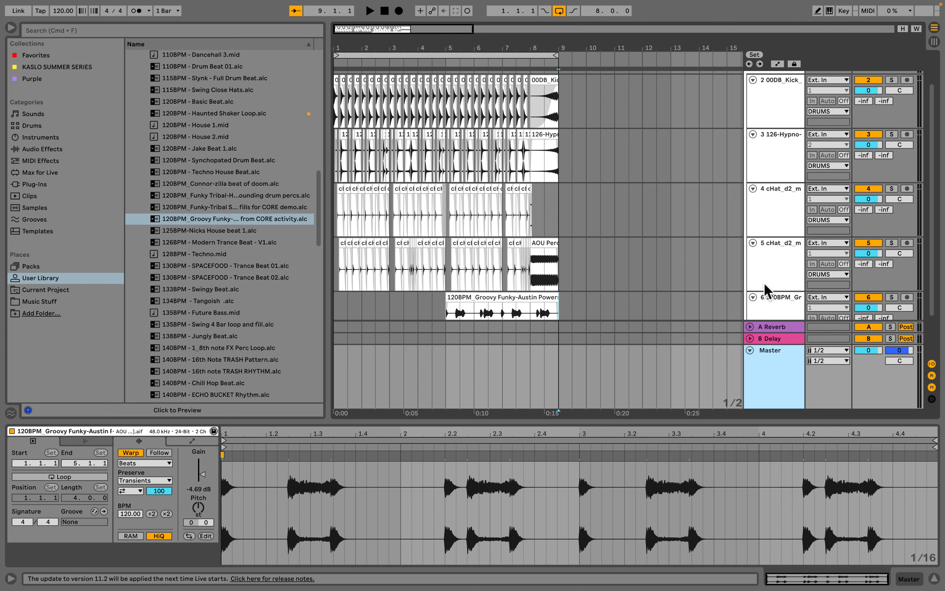
{"action": "scroll", "coordinate": [766, 291], "scroll_direction": "down", "scroll_amount": 2}
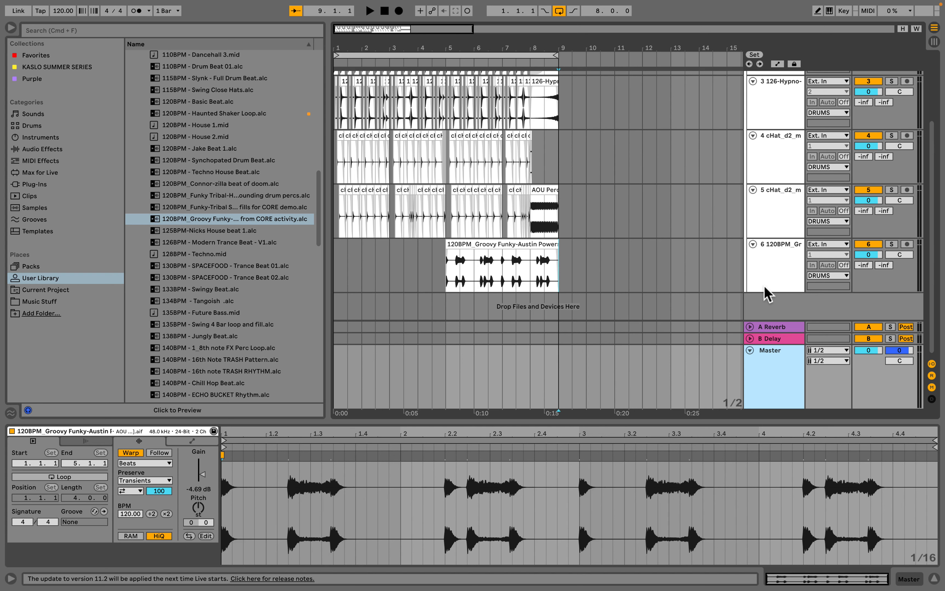
{"action": "left_click", "coordinate": [765, 287]}
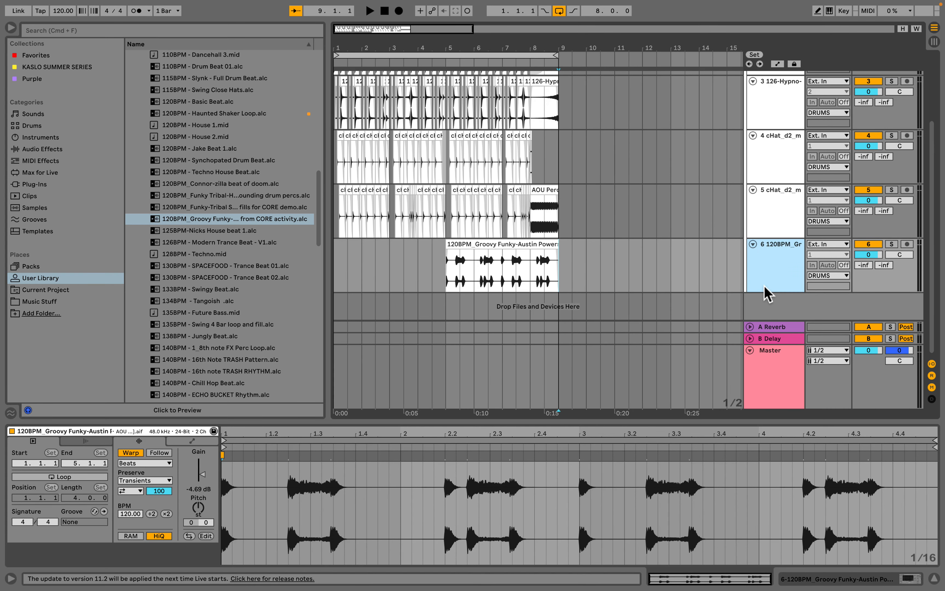
- Insert a new audio track below the percussion track and enlarge its height
{"action": "key", "text": "super+t"}
{"action": "scroll", "coordinate": [764, 286], "scroll_direction": "down", "scroll_amount": 3}
{"action": "left_click_drag", "start_coordinate": [764, 265], "coordinate": [768, 308]}
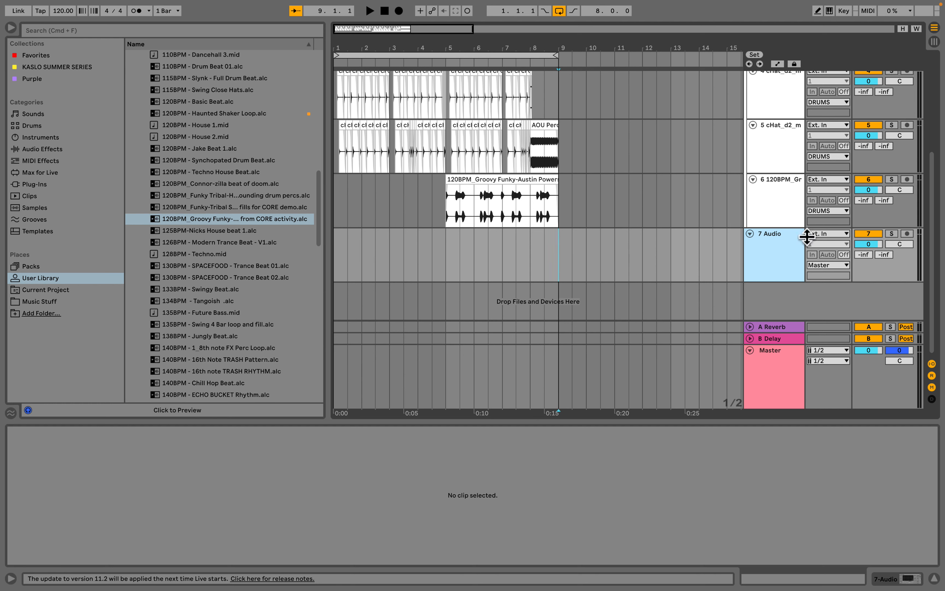
- Set the new audio track's input to Resampling and arm it for recording
{"action": "left_click", "coordinate": [830, 233]}
{"action": "left_click", "coordinate": [747, 262]}
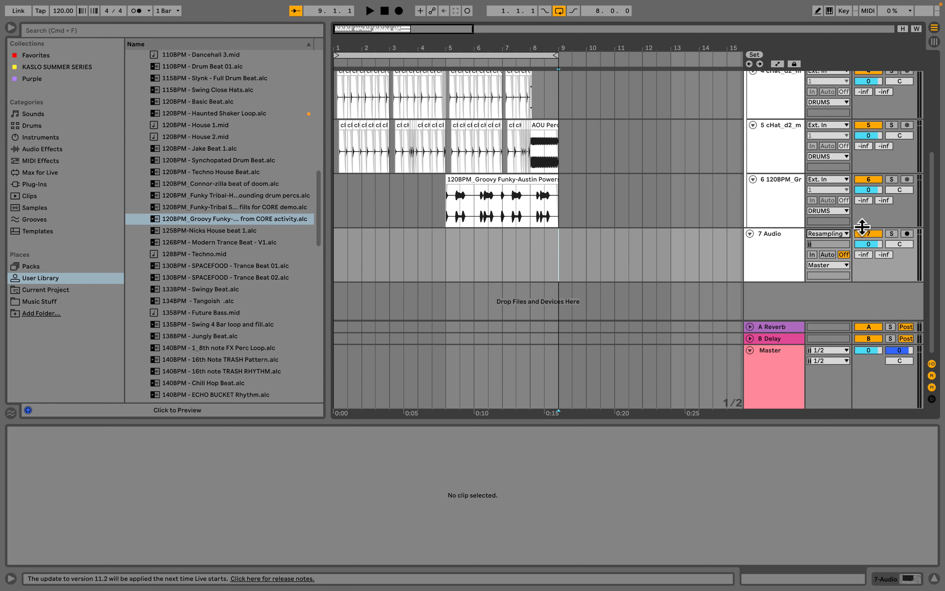
{"action": "left_click", "coordinate": [906, 233]}
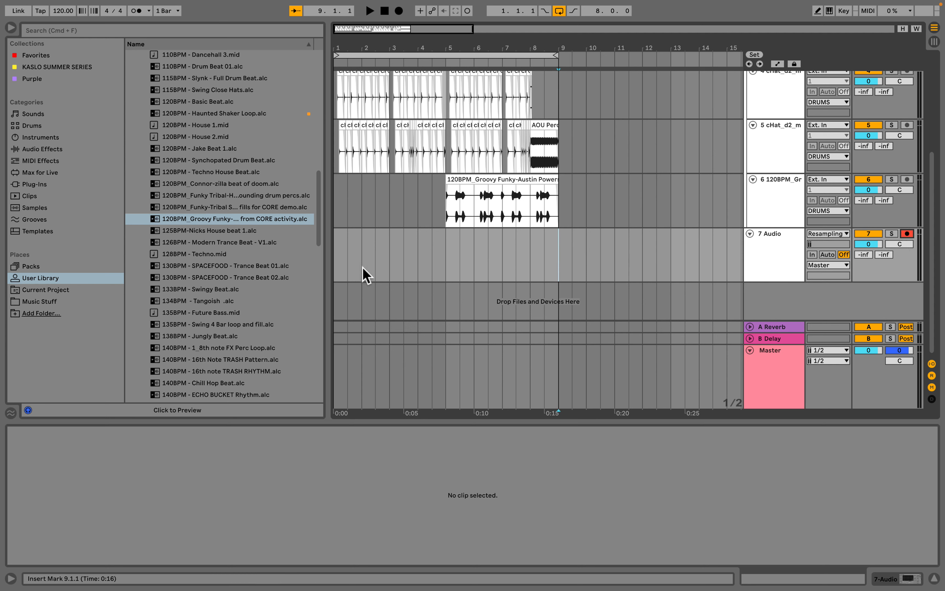
- Resample the drums into the armed audio track from bar 1, then trim the recorded clip to end at bar 9
{"action": "left_click", "coordinate": [337, 275]}
{"action": "left_click", "coordinate": [400, 11]}
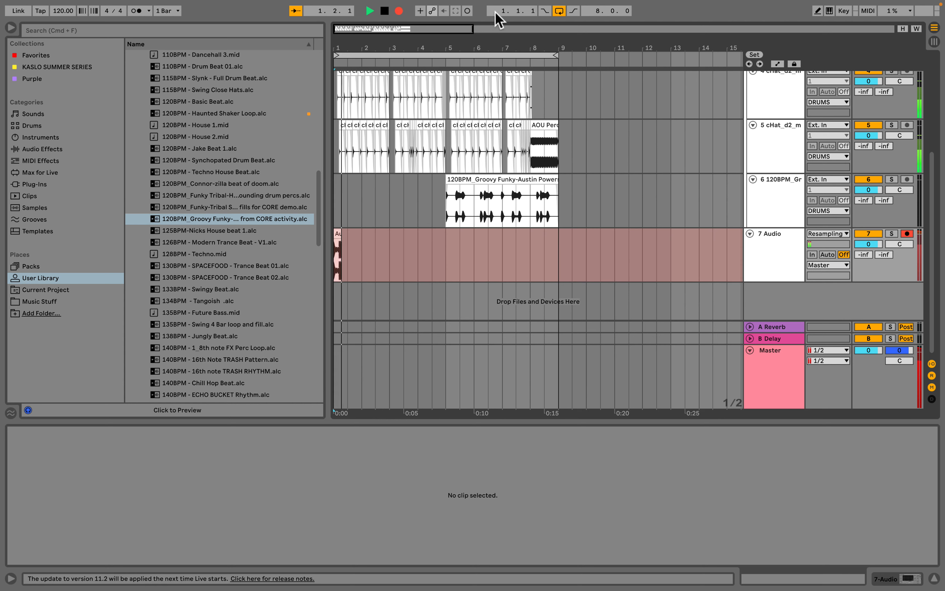
{"action": "left_click", "coordinate": [559, 12]}
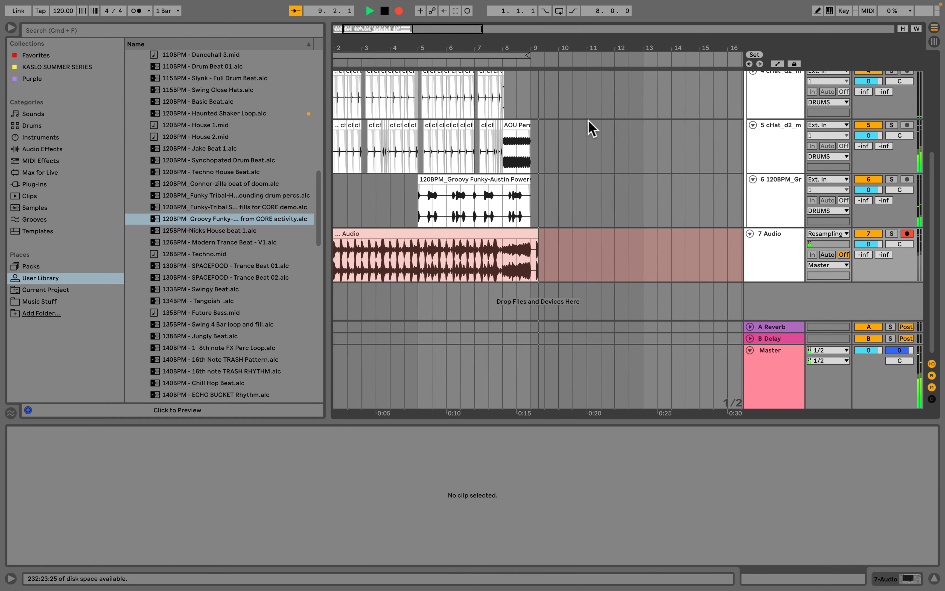
{"action": "key", "text": "space"}
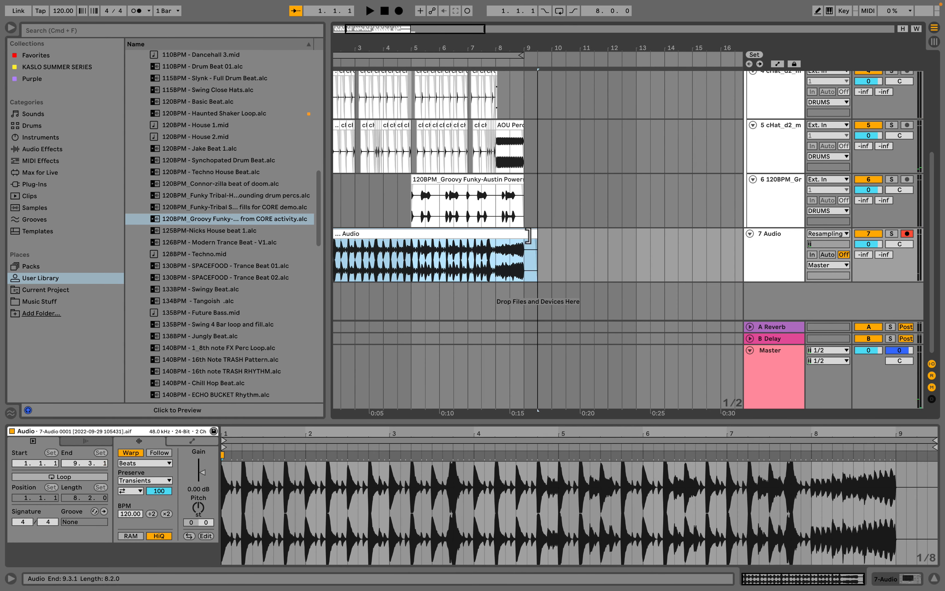
{"action": "left_click_drag", "start_coordinate": [528, 236], "coordinate": [524, 236]}
{"action": "scroll", "coordinate": [492, 238], "scroll_direction": "left", "scroll_amount": 3}
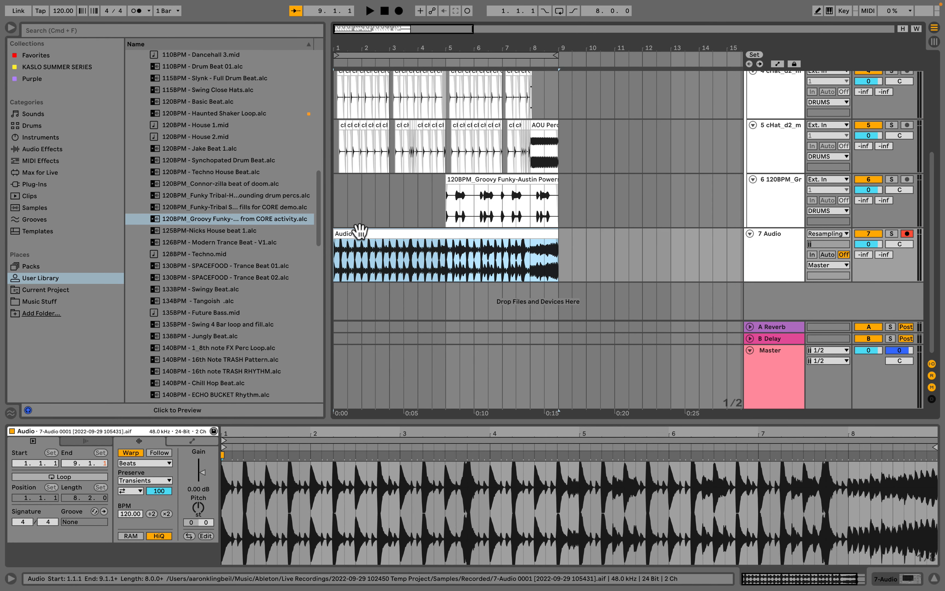
- Rename the resampled clip as "120BPM_Groovy Funky Silly - Austin Powers style EDM beat CORE activity"
{"action": "scroll", "coordinate": [225, 188], "scroll_direction": "up", "scroll_amount": 15}
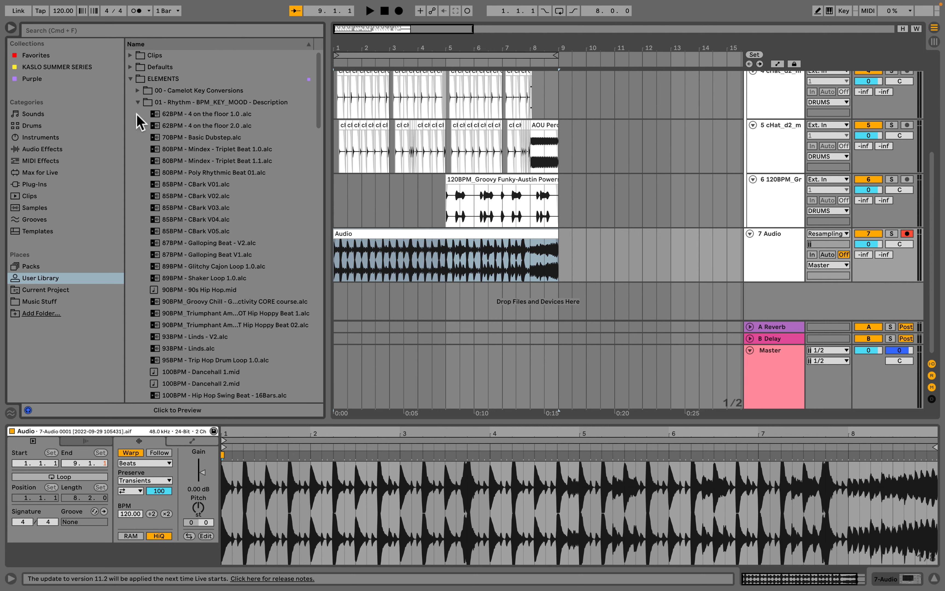
{"action": "left_click", "coordinate": [138, 102]}
{"action": "left_click", "coordinate": [392, 233]}
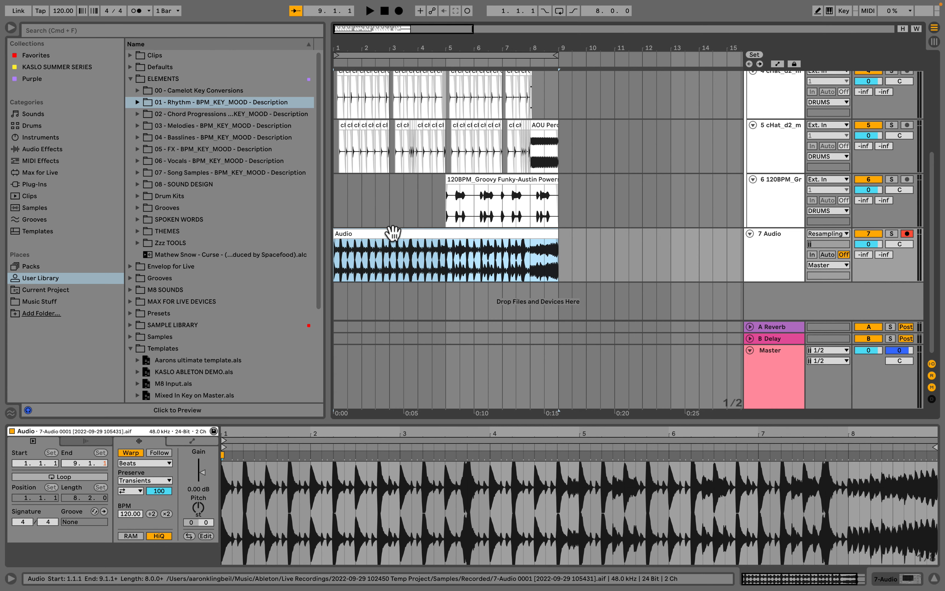
{"action": "key", "text": "super+r"}
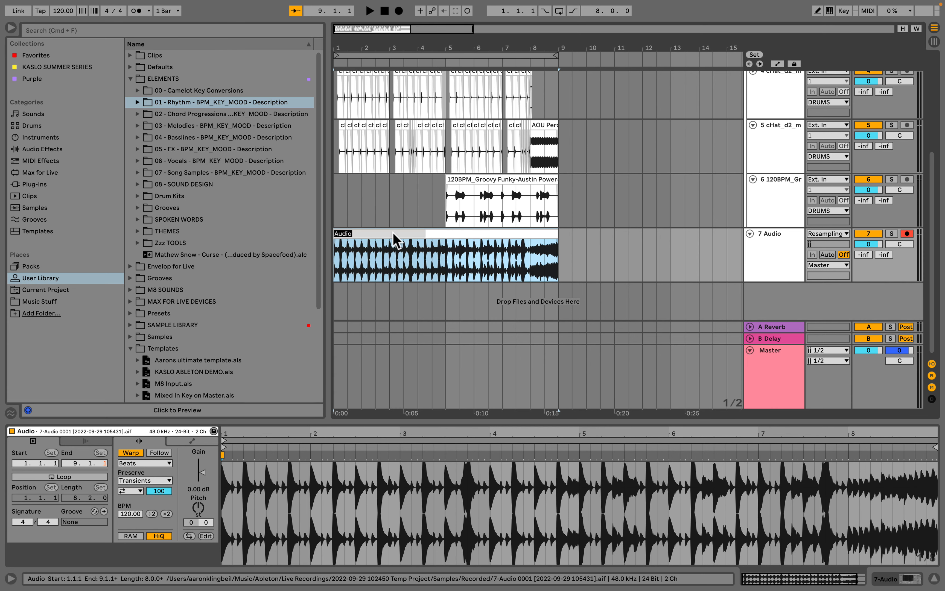
{"action": "type", "text": "120BPM"}
{"action": "type", "text": "_"}
{"action": "type", "text": "Groovy Funky"}
{"action": "type", "text": " Silly - A"}
{"action": "type", "text": "ustin Pow"}
{"action": "type", "text": "ers style E"}
{"action": "type", "text": "DM beat"}
{"action": "type", "text": " CORE act"}
{"action": "type", "text": "ivi"}
{"action": "type", "text": "ty"}
{"action": "key", "text": "Return"}
- Save the renamed resampled clip into the 01 - Rhythm folder of the User Library
{"action": "left_click_drag", "start_coordinate": [394, 234], "coordinate": [159, 103]}
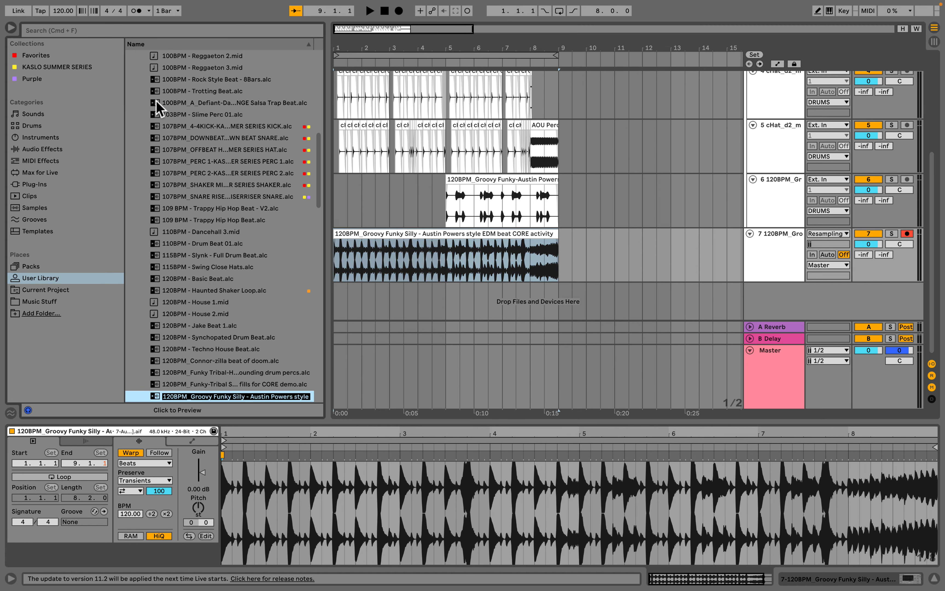
{"action": "scroll", "coordinate": [199, 260], "scroll_direction": "down", "scroll_amount": 5}
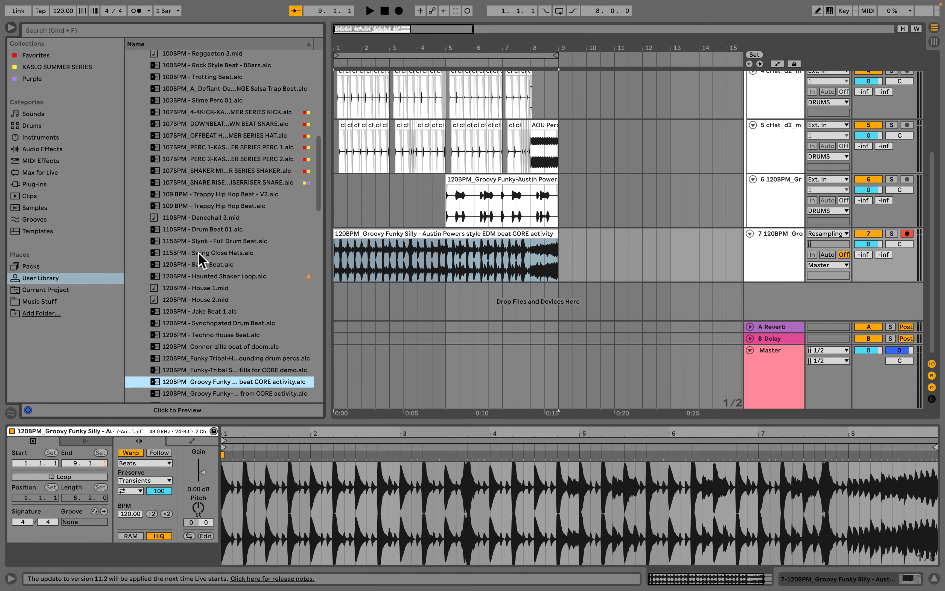